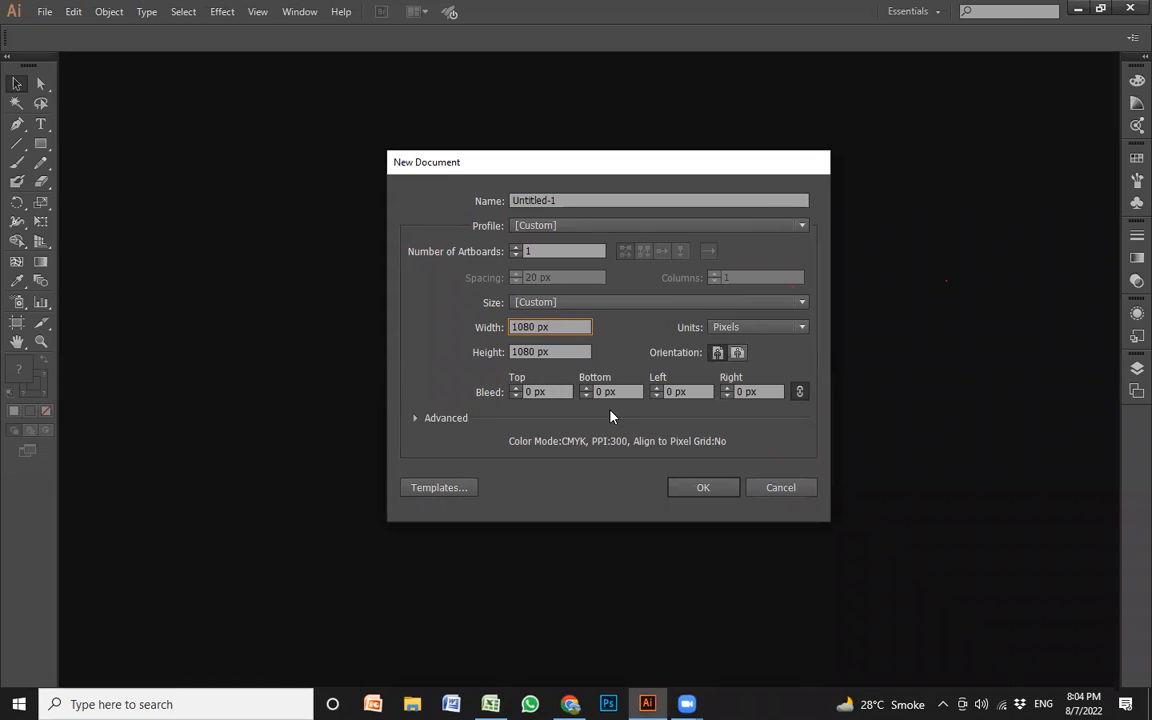
Create the new 1080 × 1080 px document, keeping the name Untitled-1
{"action": "left_click", "coordinate": [516, 199]}
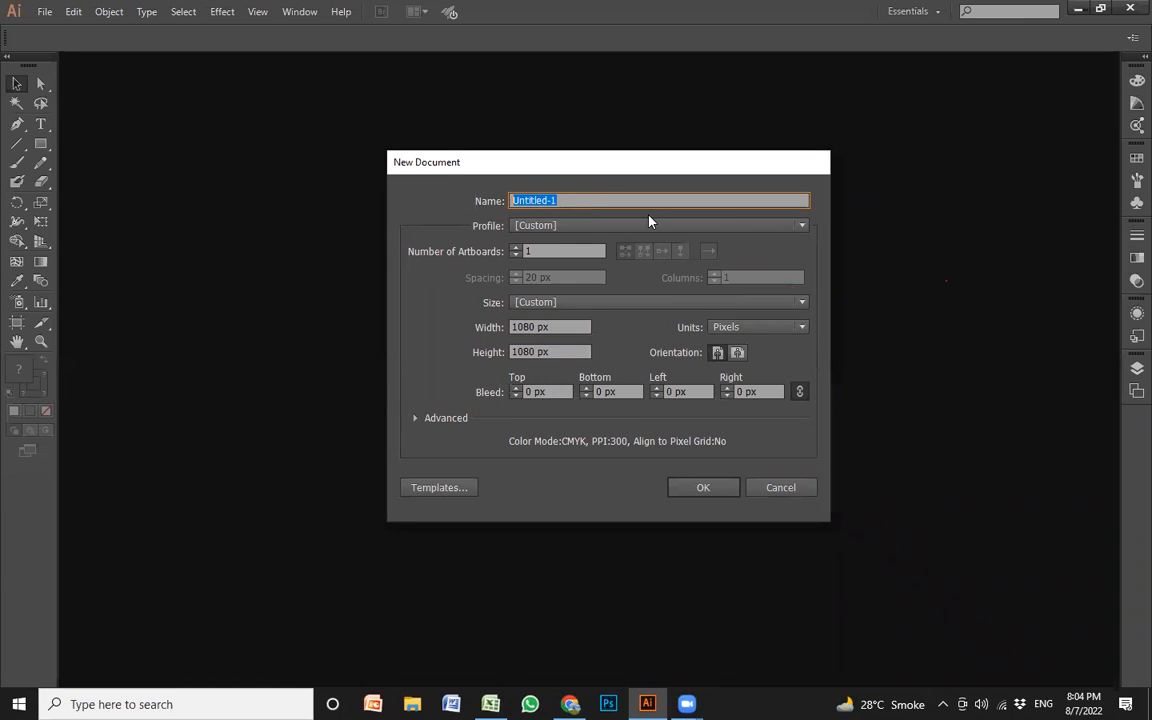
{"action": "left_click", "coordinate": [531, 200]}
{"action": "left_click", "coordinate": [705, 488]}
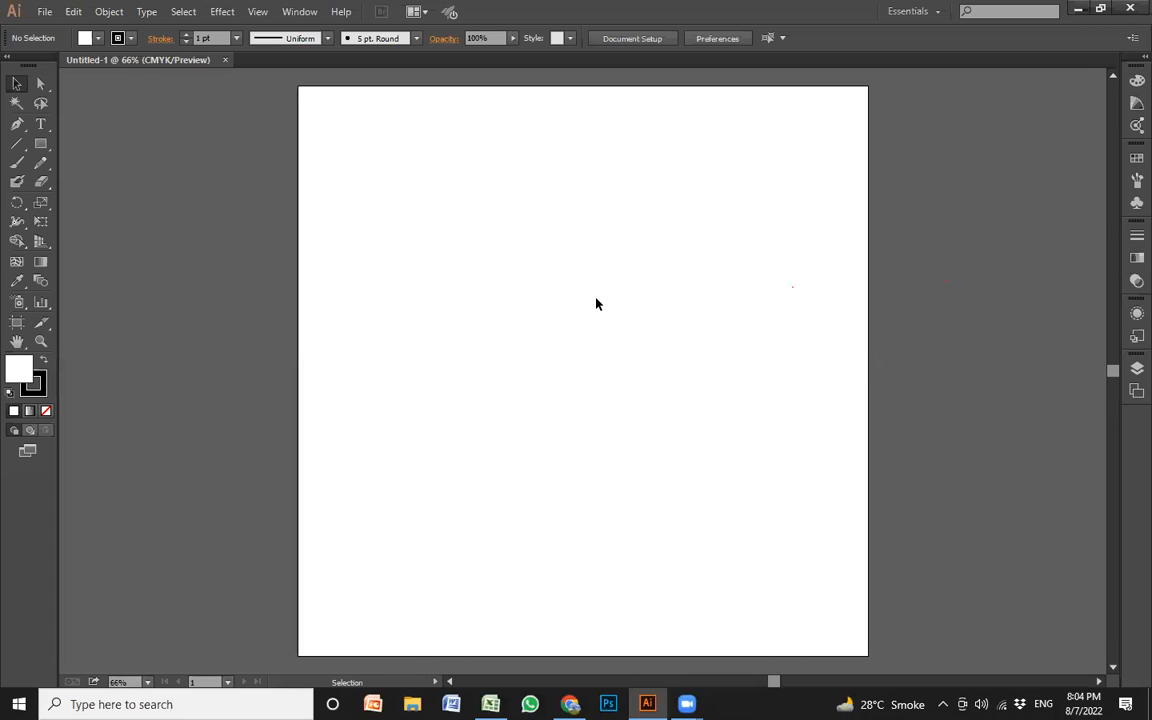
Draw a 300 × 300 px square with the Rectangle Tool in the upper middle of the artboard
{"action": "key", "text": "m"}
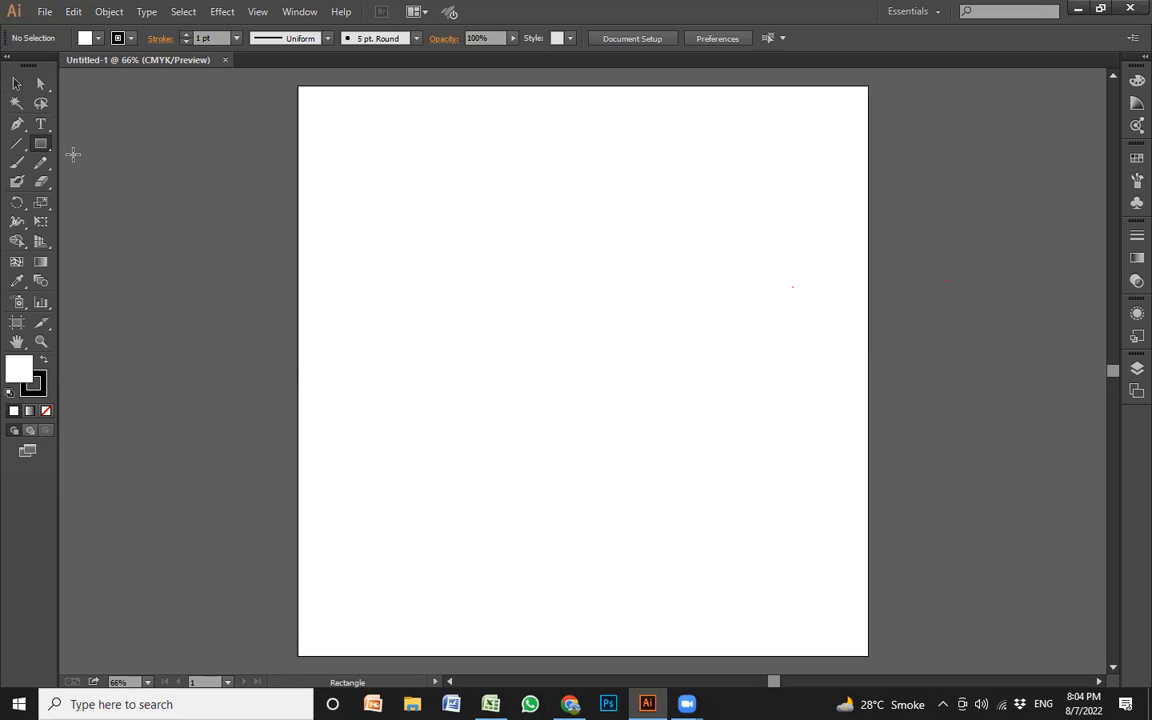
{"action": "left_click", "coordinate": [39, 147]}
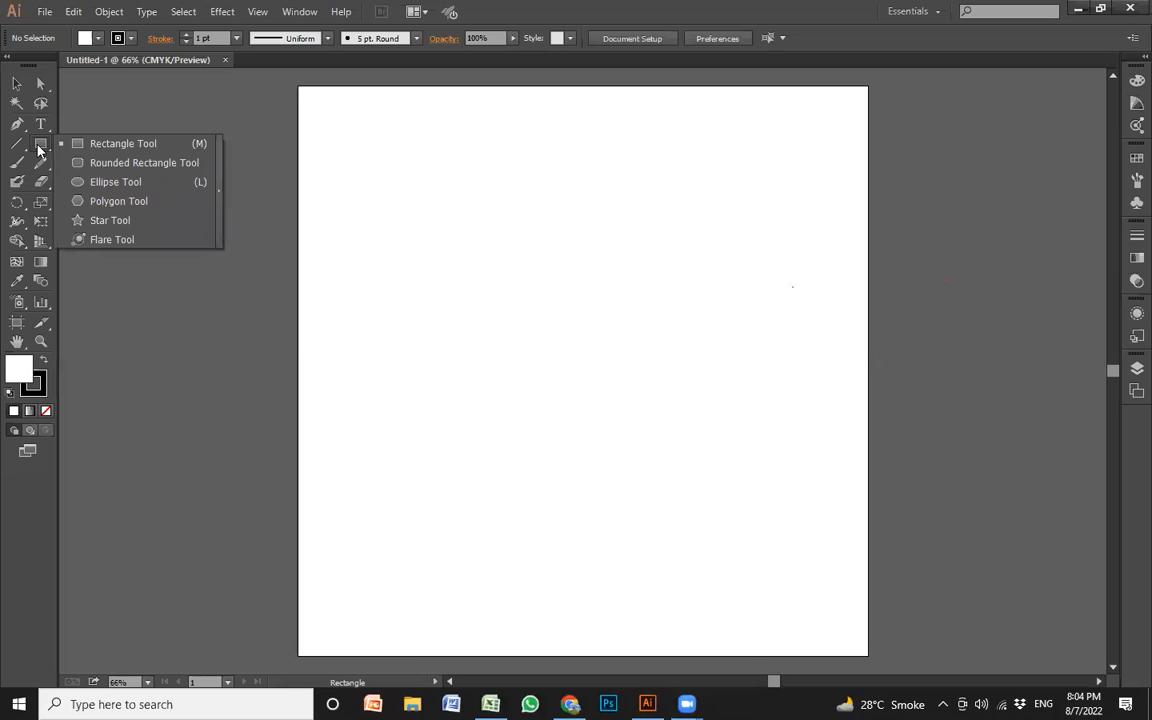
{"action": "left_click", "coordinate": [141, 146]}
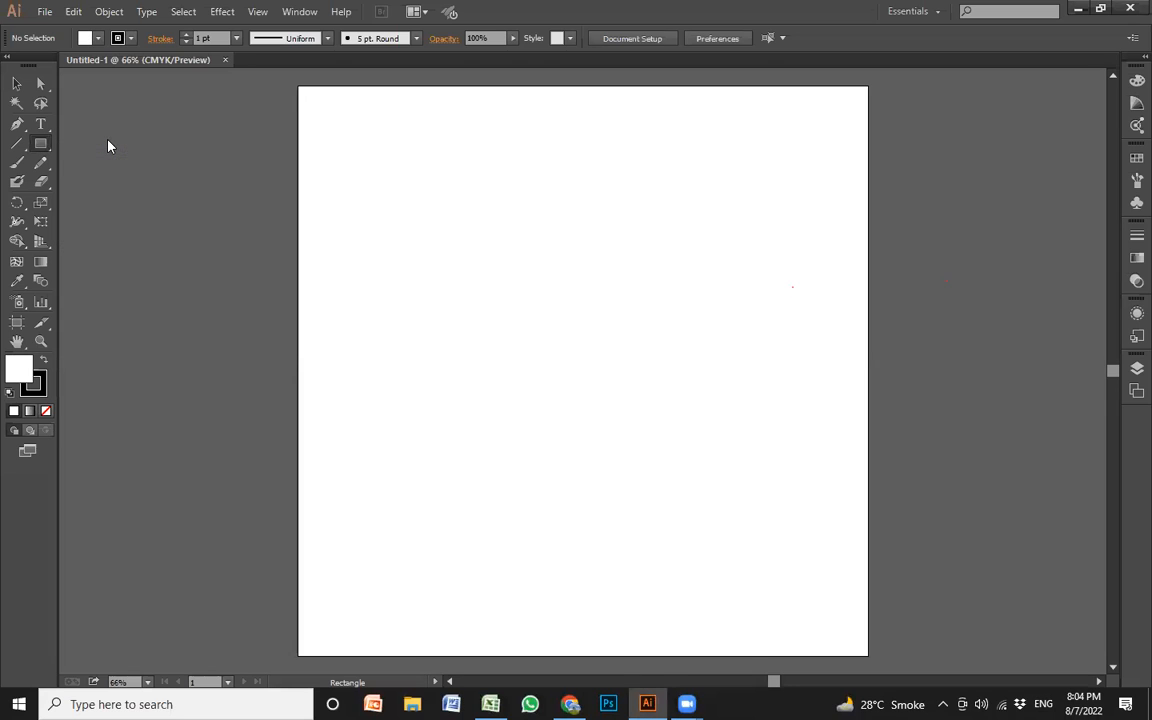
{"action": "left_click", "coordinate": [40, 146]}
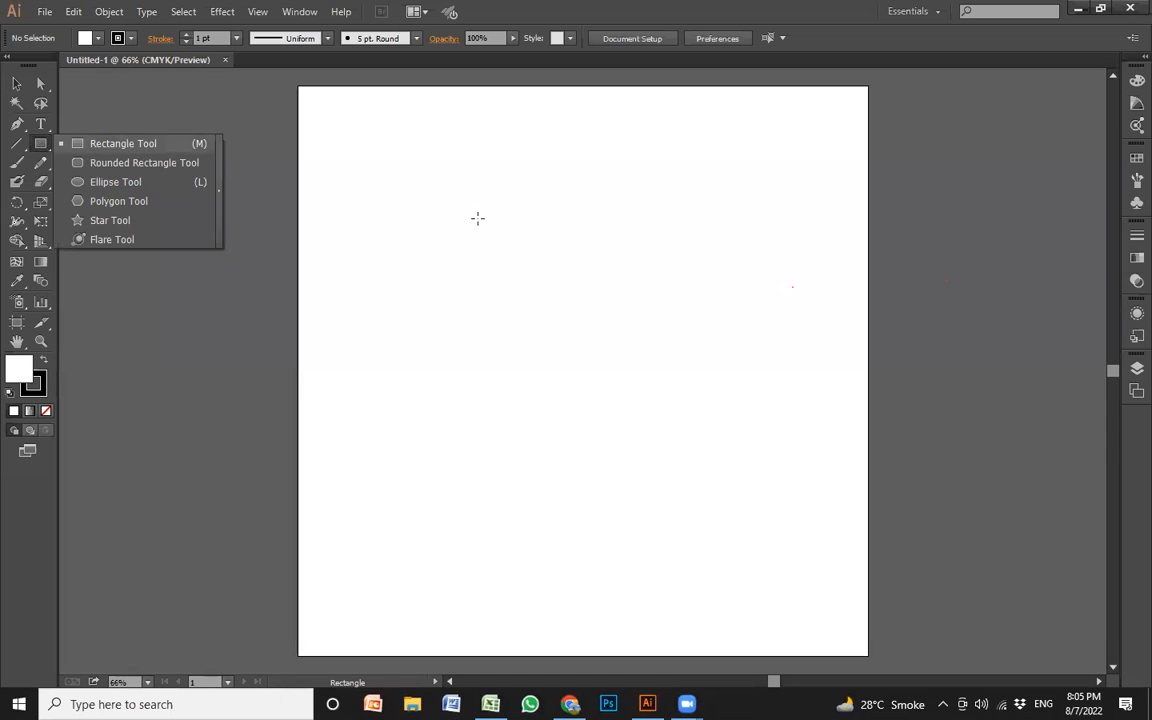
{"action": "left_click", "coordinate": [137, 146]}
{"action": "left_click_drag", "start_coordinate": [481, 221], "coordinate": [639, 378]}
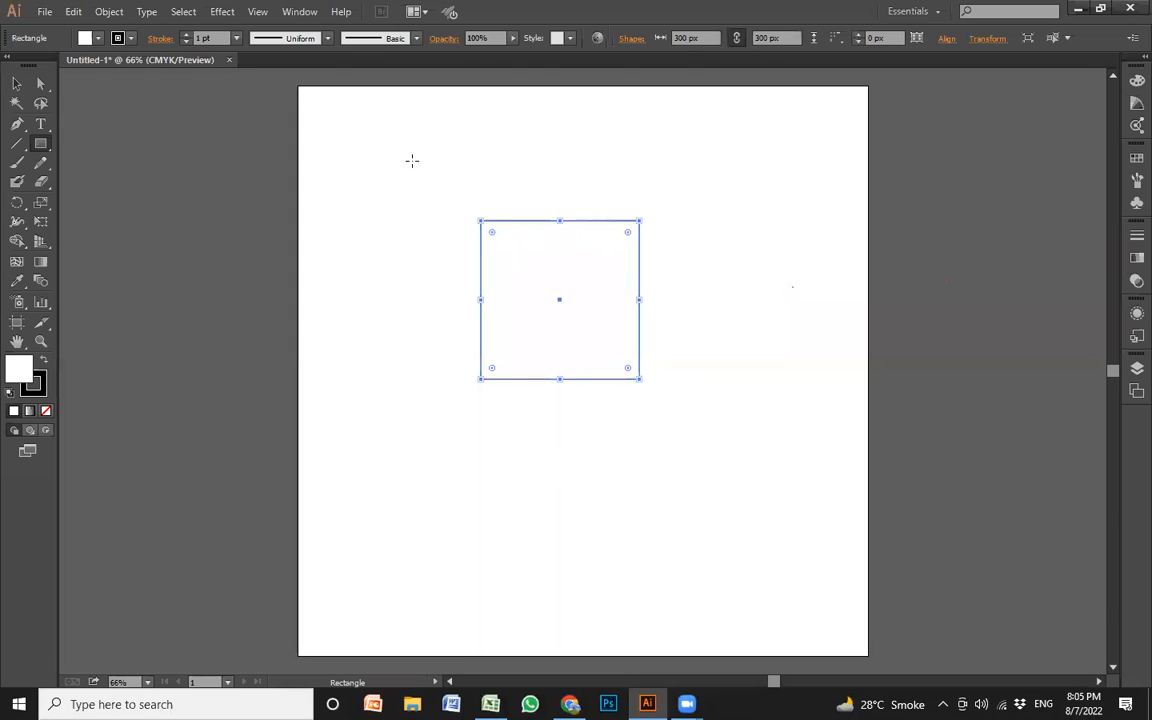
Move the square toward the artboard's left edge and fill it with orange
{"action": "left_click", "coordinate": [17, 83]}
{"action": "left_click_drag", "start_coordinate": [561, 297], "coordinate": [411, 297]}
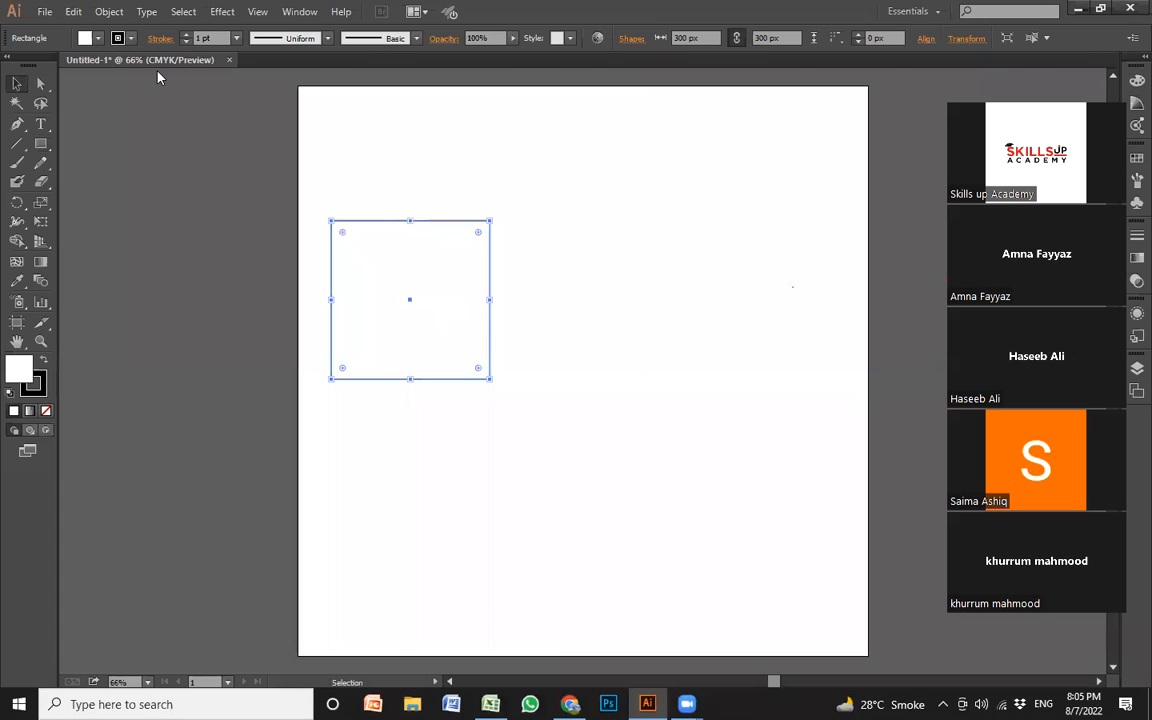
{"action": "left_click", "coordinate": [98, 38]}
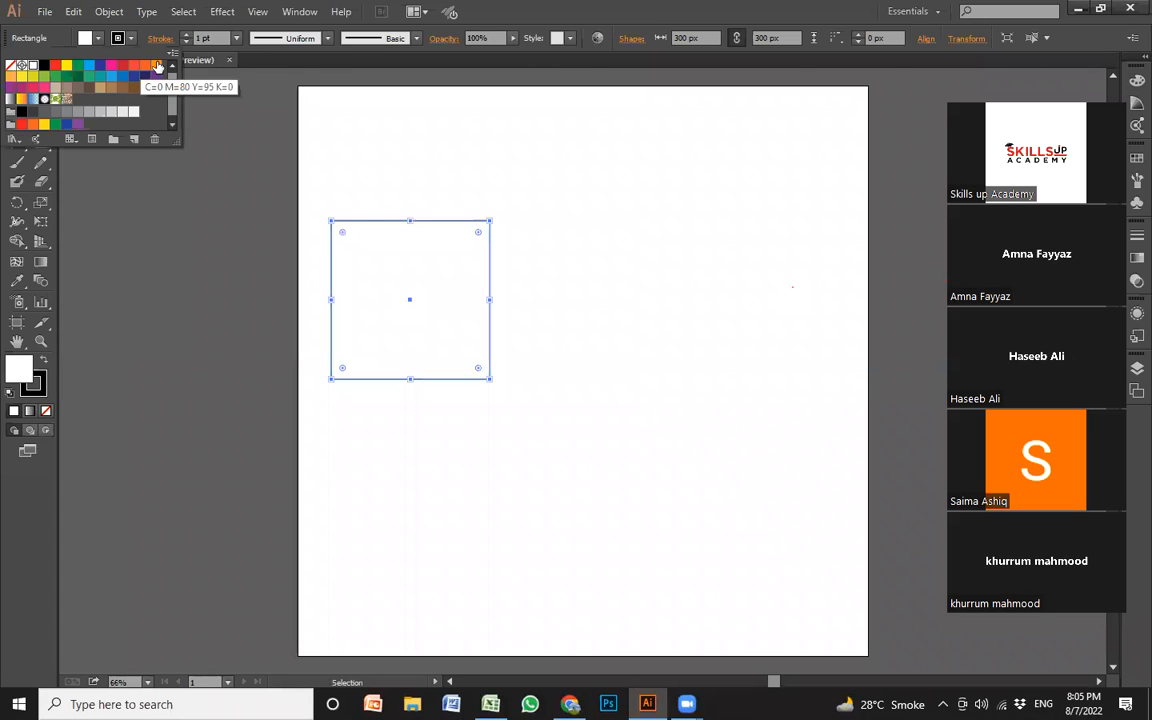
{"action": "left_click", "coordinate": [157, 64]}
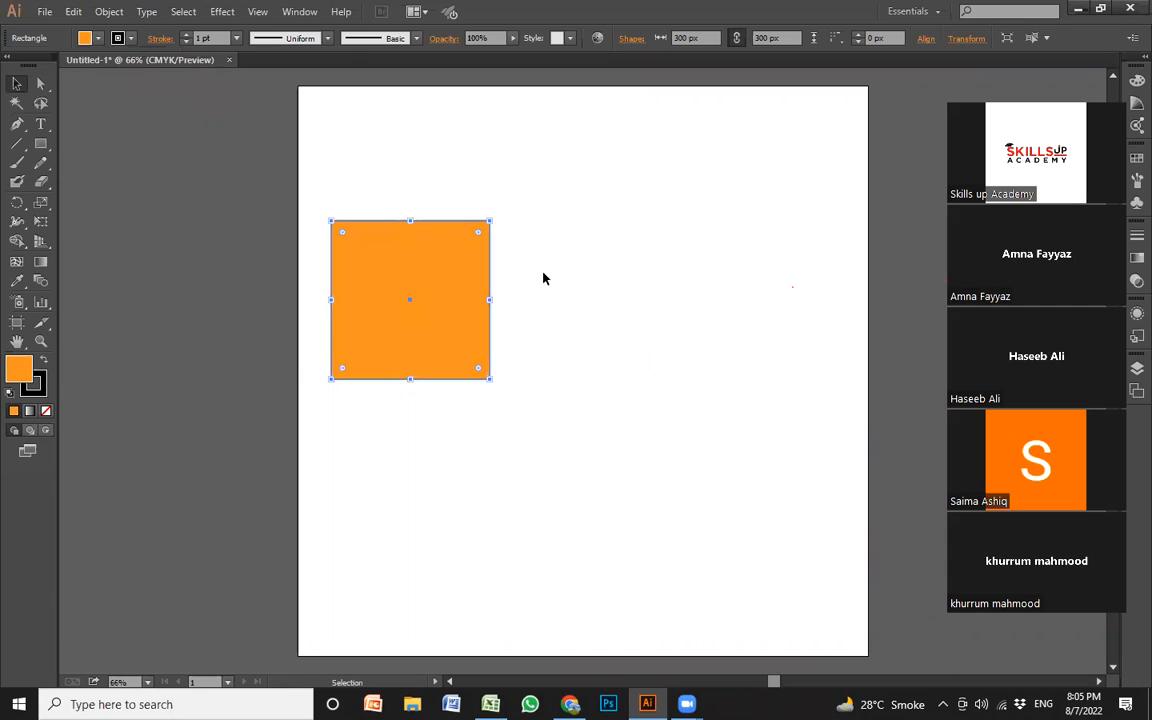
Shrink the orange square to a rectangle about 177 px wide and 106 px high
{"action": "key", "text": "alt"}
{"action": "mouse_move", "coordinate": [409, 383]}
{"action": "left_mouse_down"}
{"action": "mouse_move", "coordinate": [401, 283]}
{"action": "mouse_move", "coordinate": [412, 365]}
{"action": "left_mouse_up"}
{"action": "left_click_drag", "start_coordinate": [414, 321], "coordinate": [420, 260]}
{"action": "left_click_drag", "start_coordinate": [489, 230], "coordinate": [425, 230]}
{"action": "left_click", "coordinate": [430, 337]}
{"action": "left_click", "coordinate": [383, 219]}
{"action": "left_click", "coordinate": [433, 357]}
{"action": "left_click", "coordinate": [396, 252]}
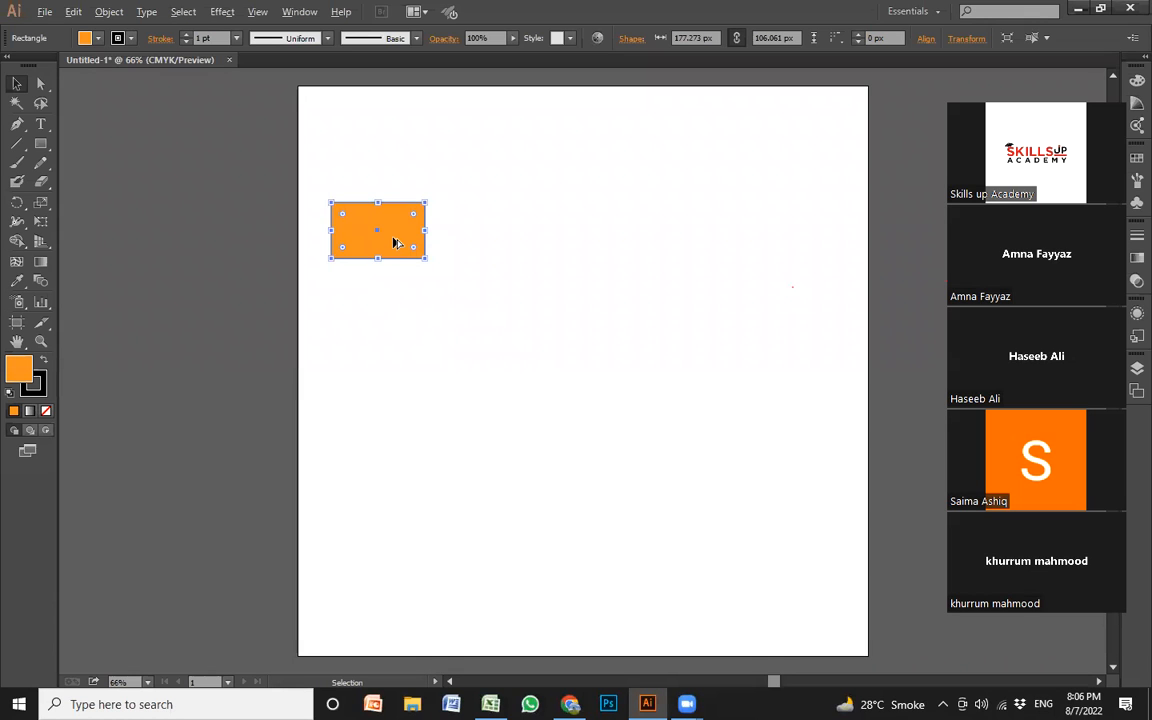
Duplicate the orange rectangle into five staggered copies across the upper artboard, and shift them all left to fit inside it
{"action": "left_click_drag", "start_coordinate": [397, 244], "coordinate": [833, 174]}
{"action": "left_click_drag", "start_coordinate": [330, 334], "coordinate": [781, 182]}
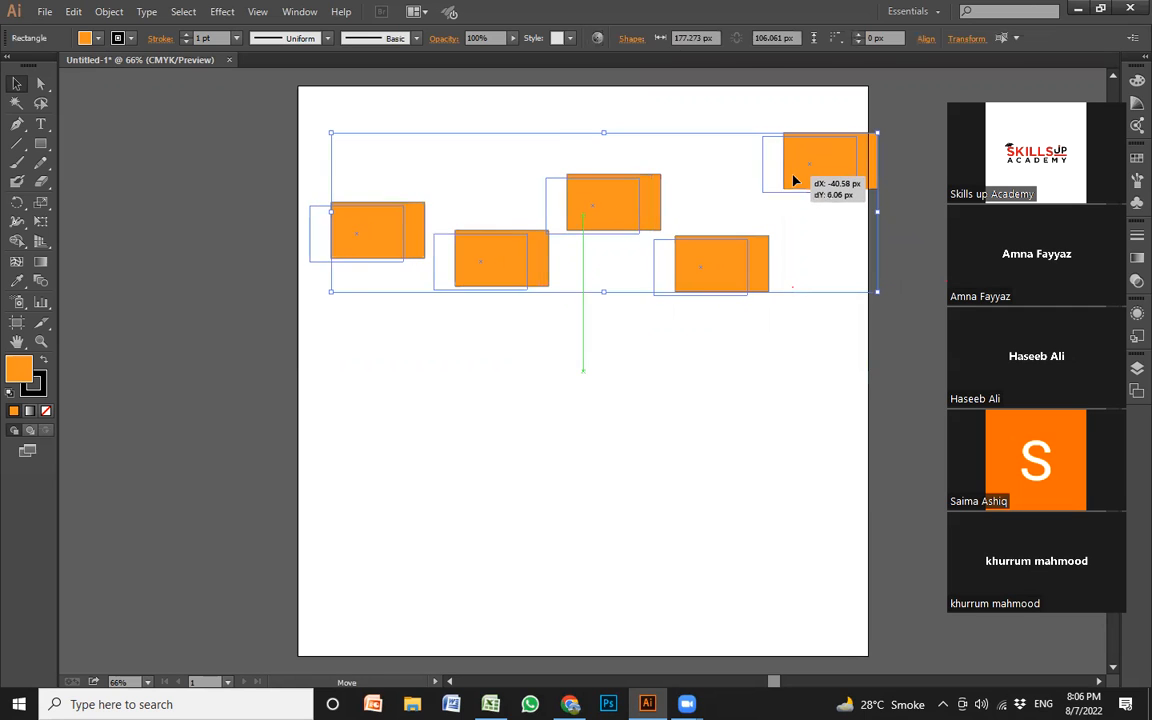
{"action": "left_click", "coordinate": [753, 390]}
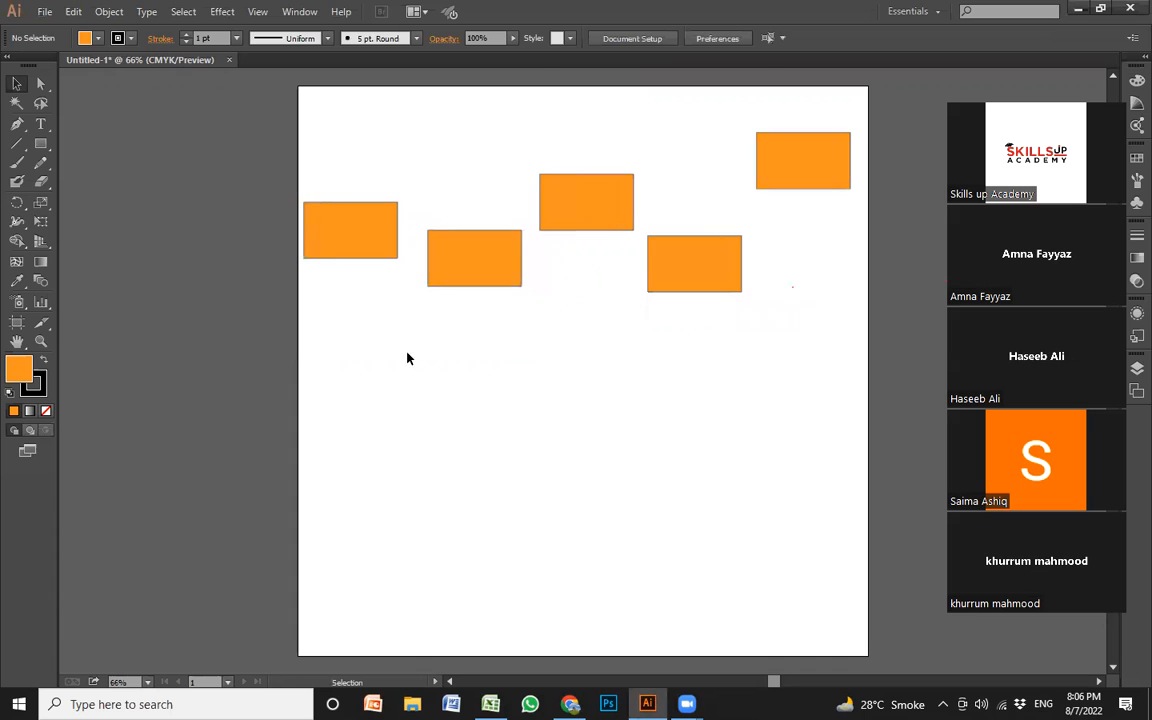
Nudge all five rectangles slightly to the right and select them together
{"action": "left_click_drag", "start_coordinate": [297, 350], "coordinate": [815, 135]}
{"action": "left_click", "coordinate": [356, 321]}
{"action": "left_click_drag", "start_coordinate": [350, 328], "coordinate": [818, 116]}
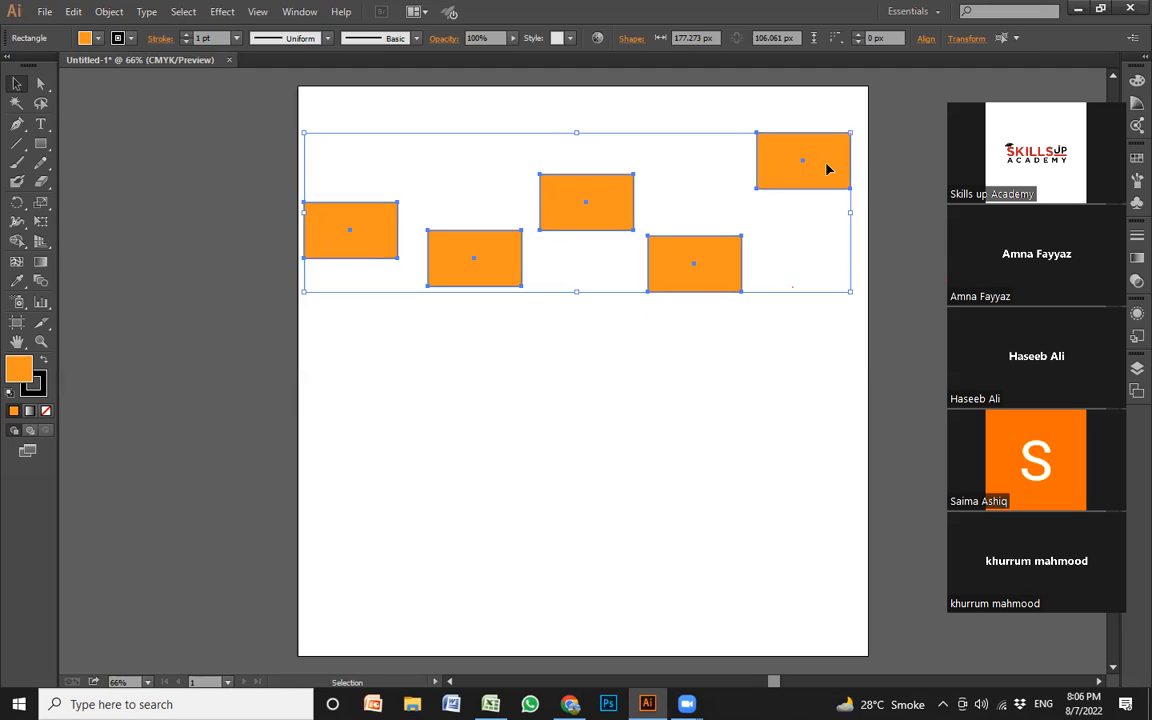
{"action": "left_click_drag", "start_coordinate": [827, 169], "coordinate": [833, 169]}
{"action": "left_click", "coordinate": [380, 271]}
{"action": "left_click_drag", "start_coordinate": [329, 340], "coordinate": [840, 124]}
{"action": "left_click", "coordinate": [383, 342]}
{"action": "left_click_drag", "start_coordinate": [300, 365], "coordinate": [823, 98]}
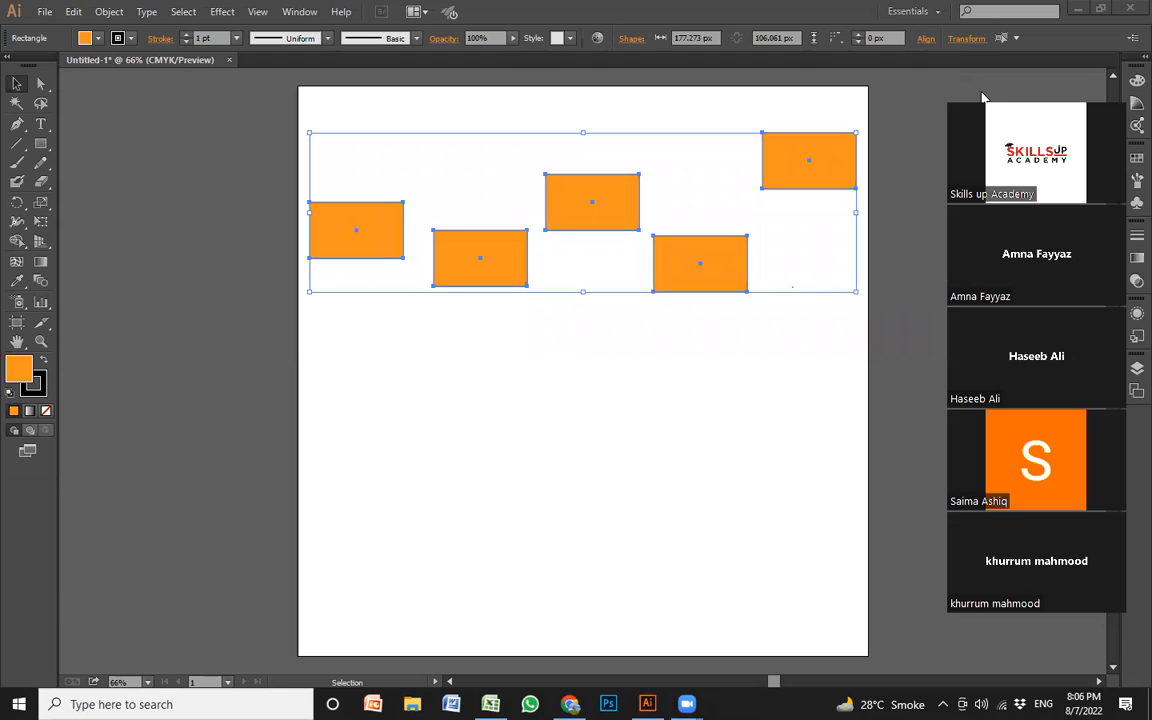
Set the alignment reference for the five selected rectangles to Align to Selection
{"action": "left_click", "coordinate": [927, 41]}
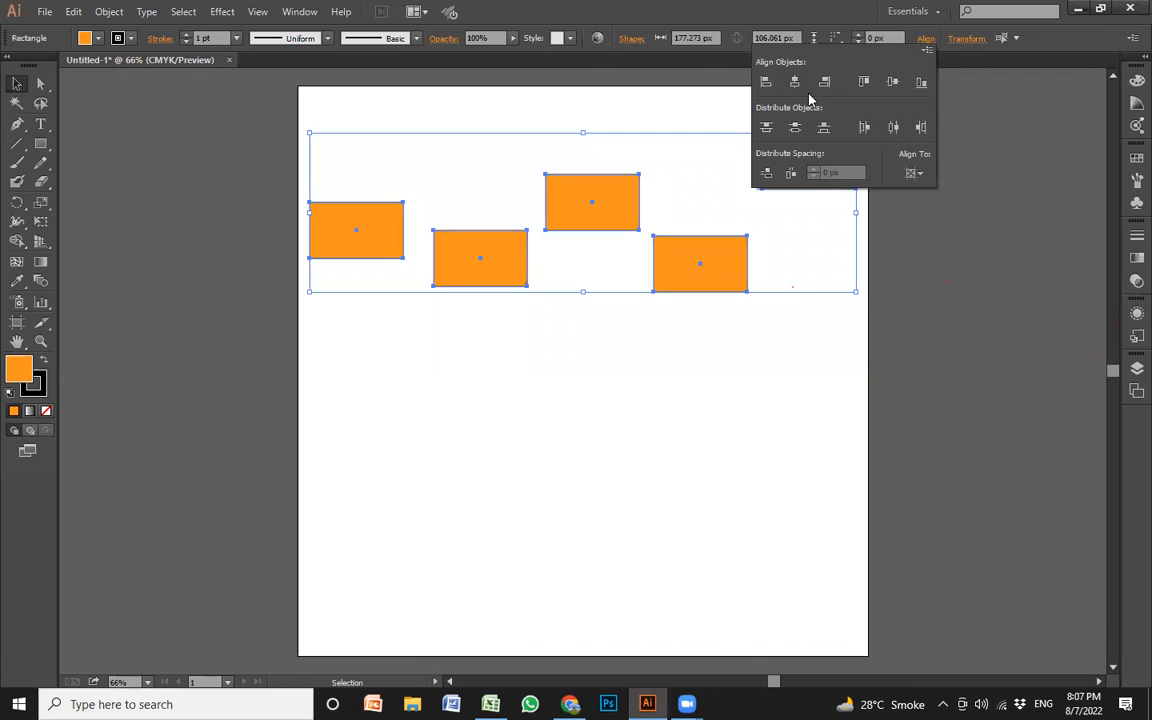
{"action": "left_click", "coordinate": [922, 175]}
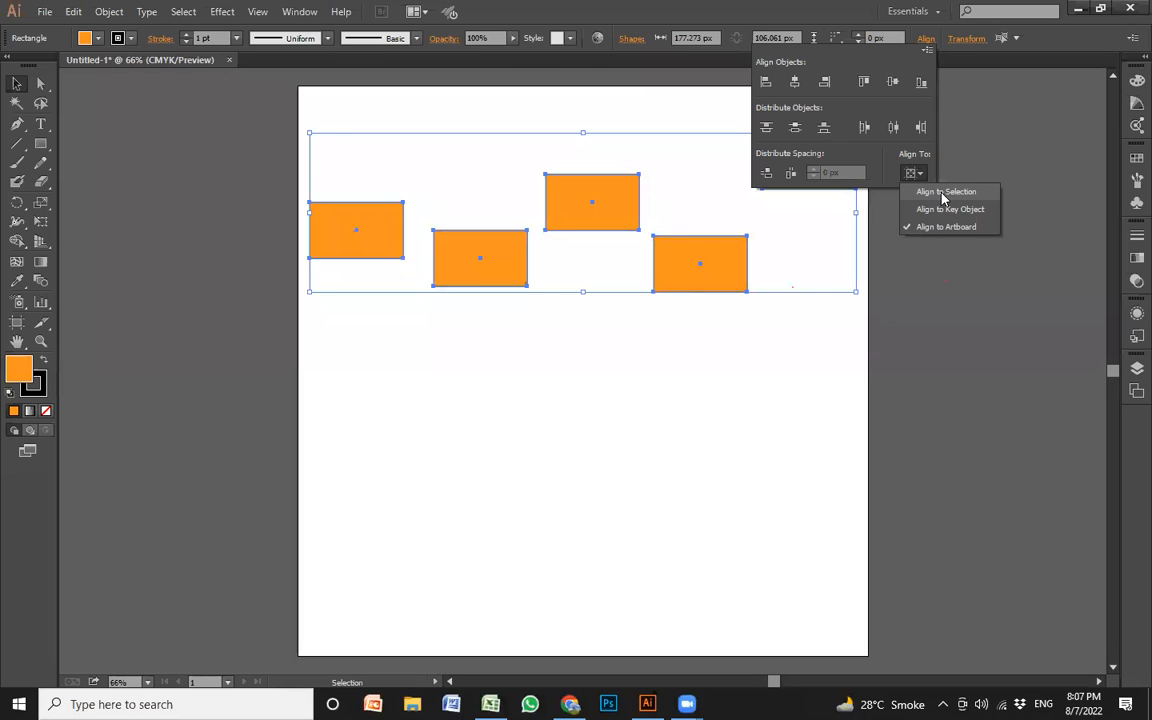
{"action": "left_click", "coordinate": [942, 193]}
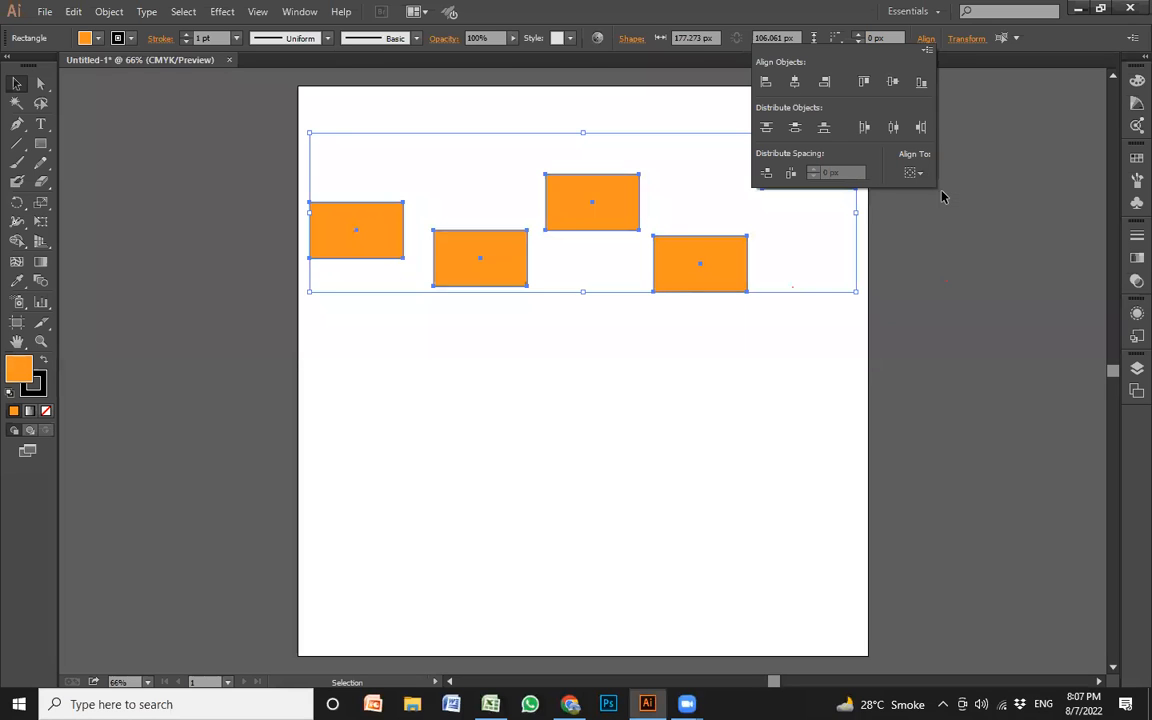
Try Horizontal Align Center on the five rectangles and undo it
{"action": "left_click", "coordinate": [796, 88]}
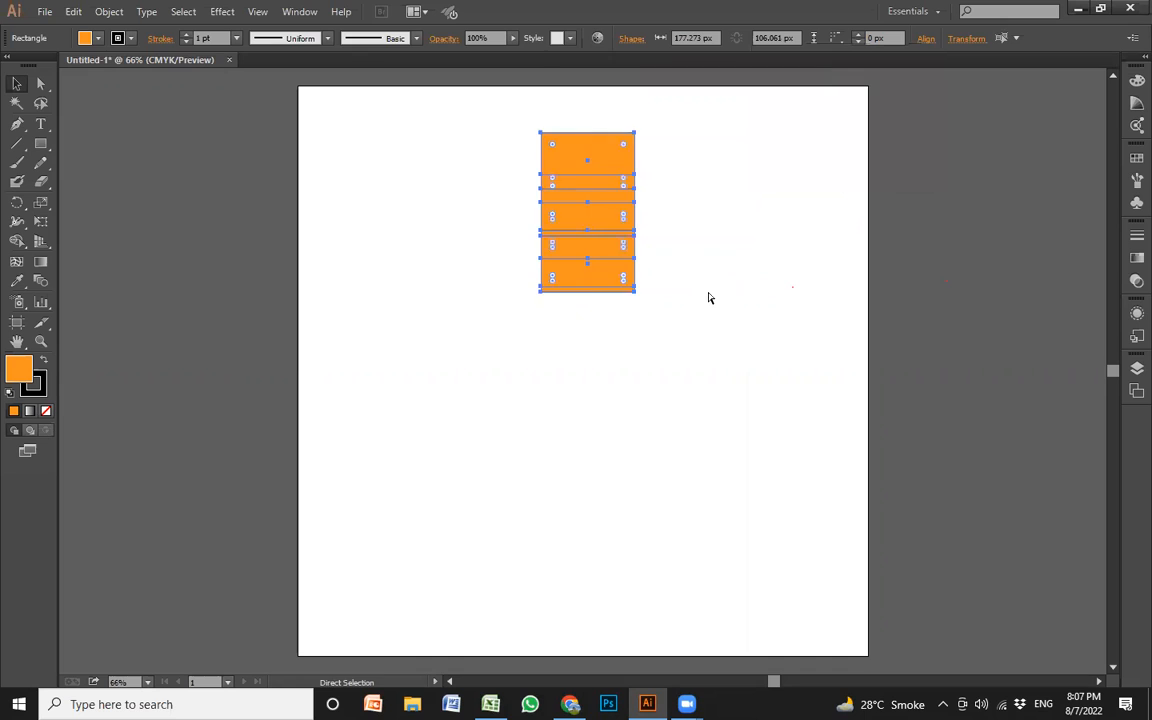
{"action": "key", "text": "ctrl+z"}
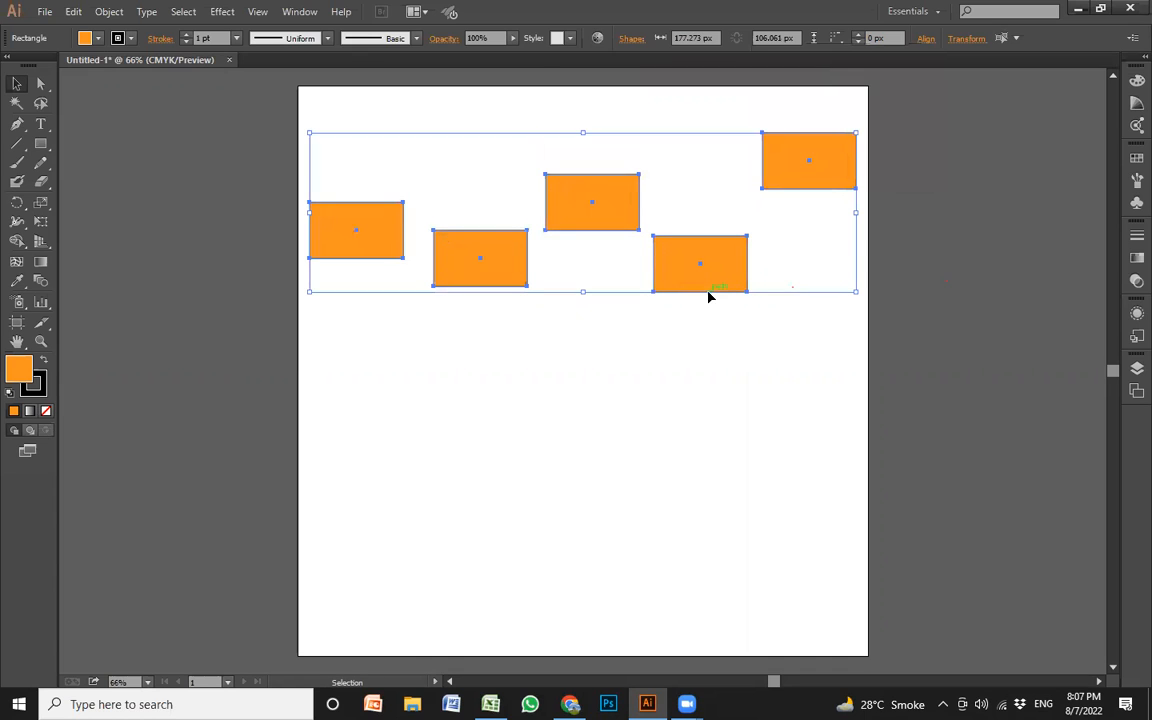
Examine the alignment options enlarged with the Windows Magnifier, and close the Magnifier
{"action": "left_click", "coordinate": [926, 40]}
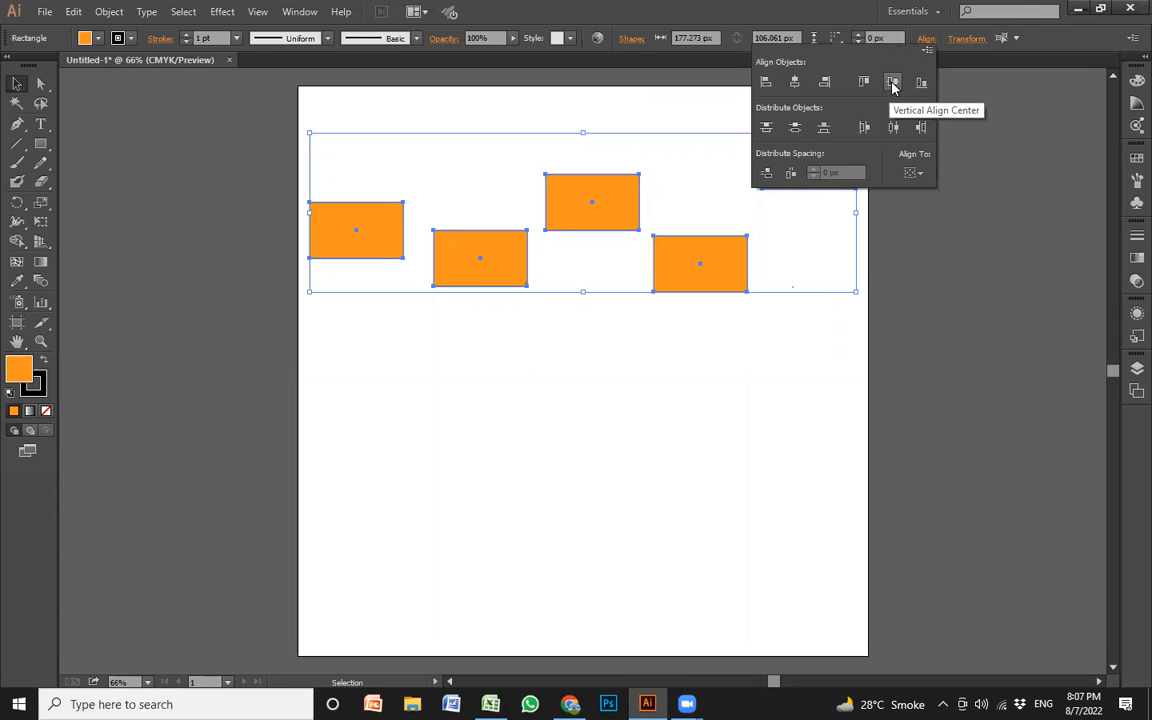
{"action": "key", "text": "super"}
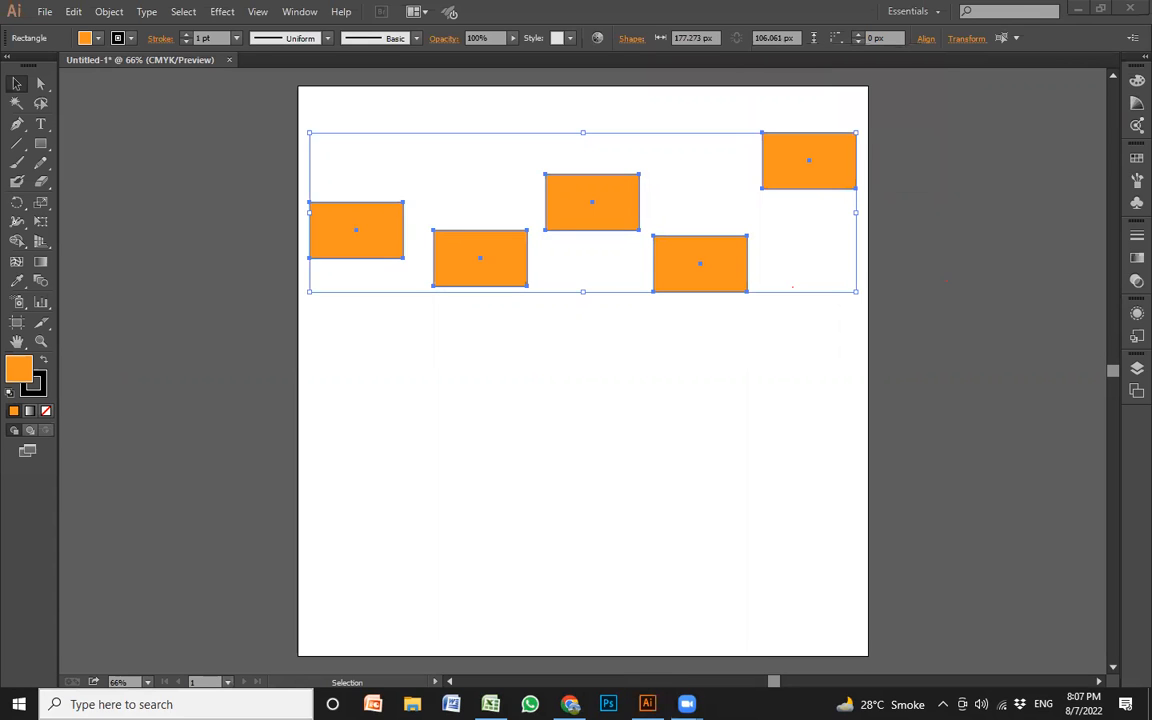
{"action": "type", "text": "magni"}
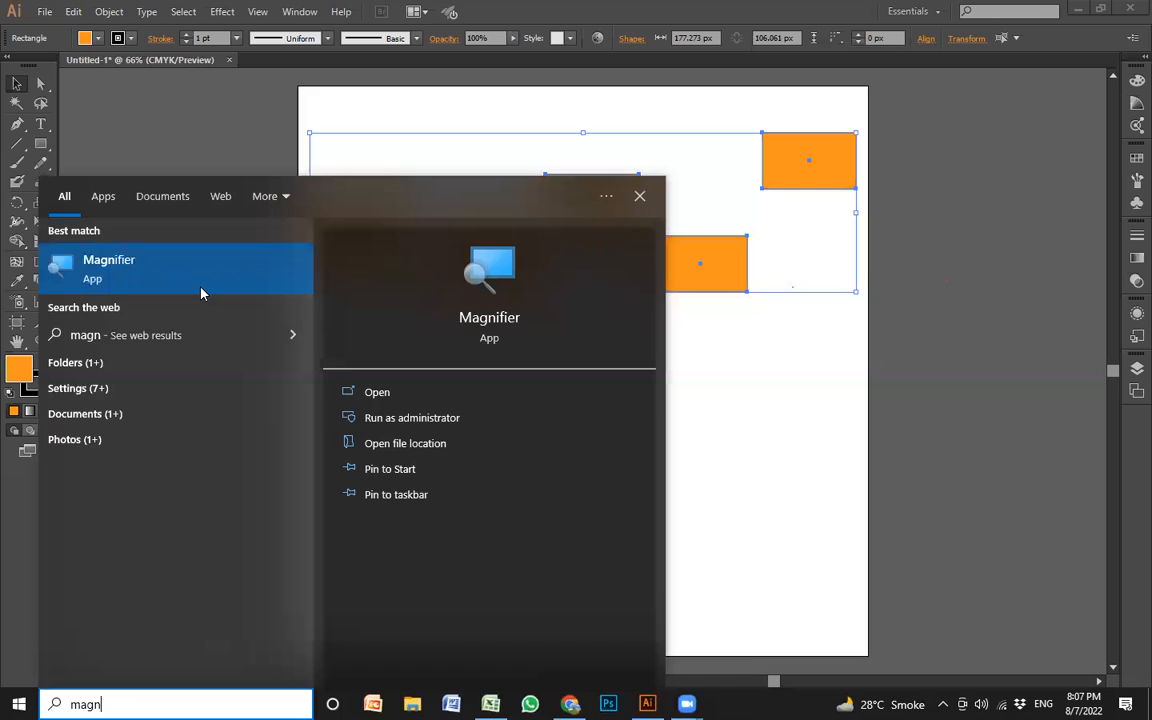
{"action": "left_click", "coordinate": [200, 290]}
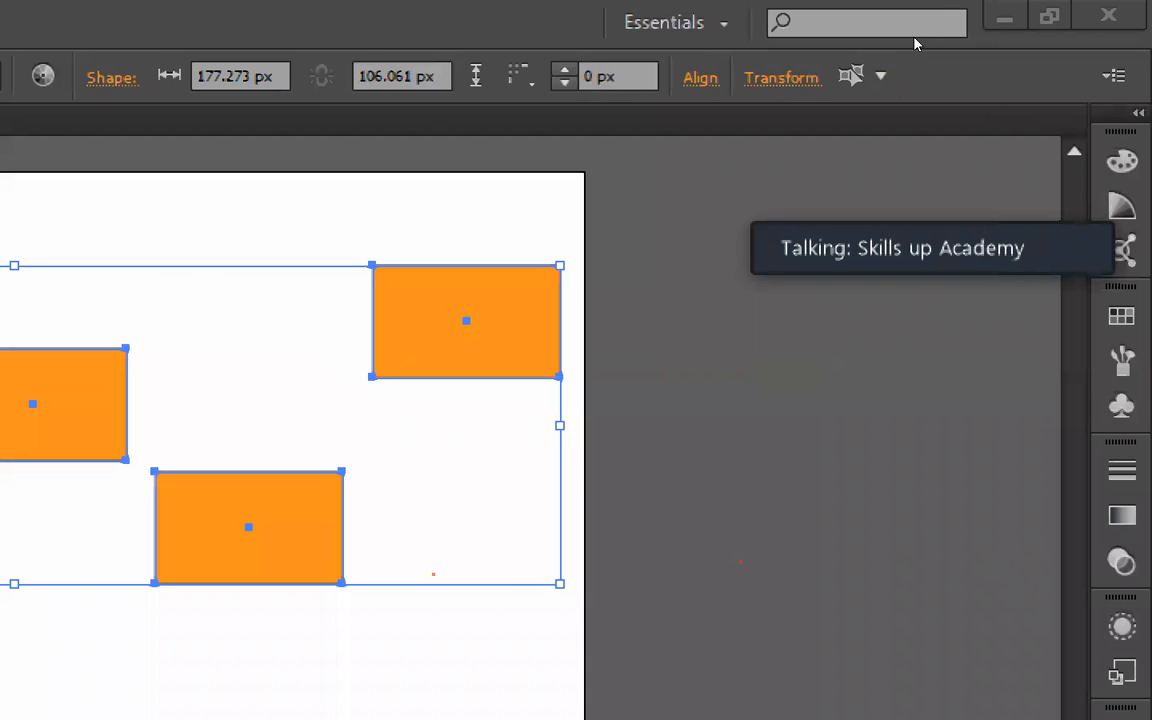
{"action": "left_click", "coordinate": [700, 78]}
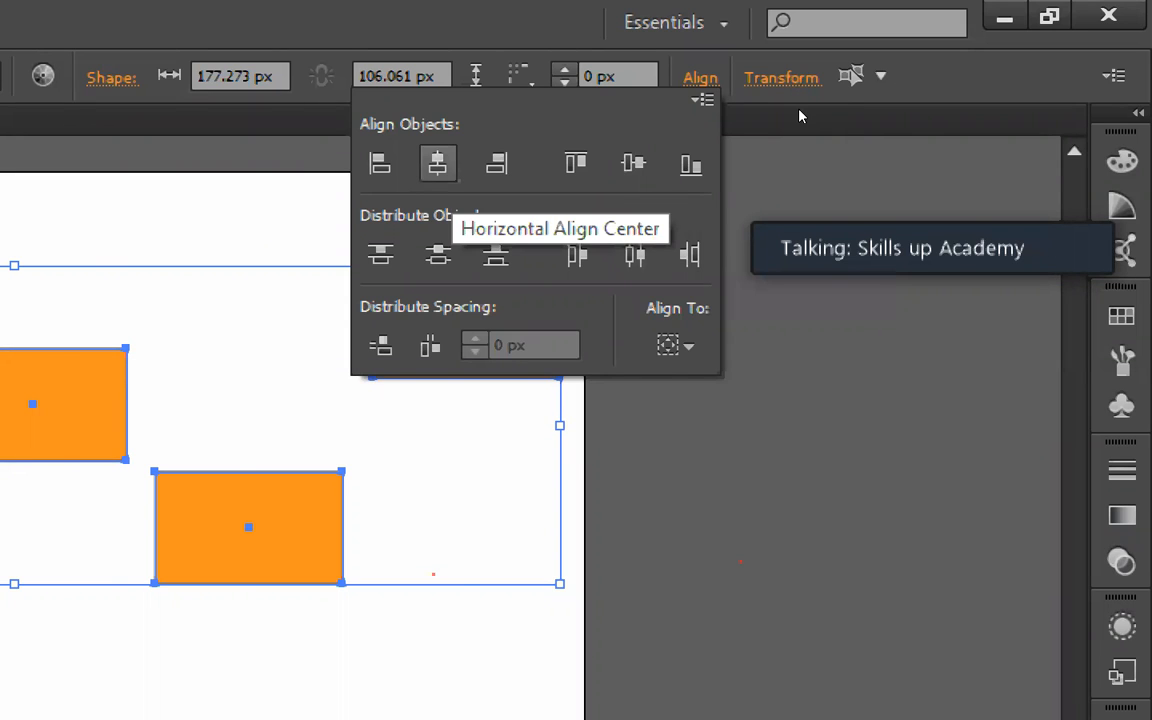
{"action": "key", "text": "super+plus"}
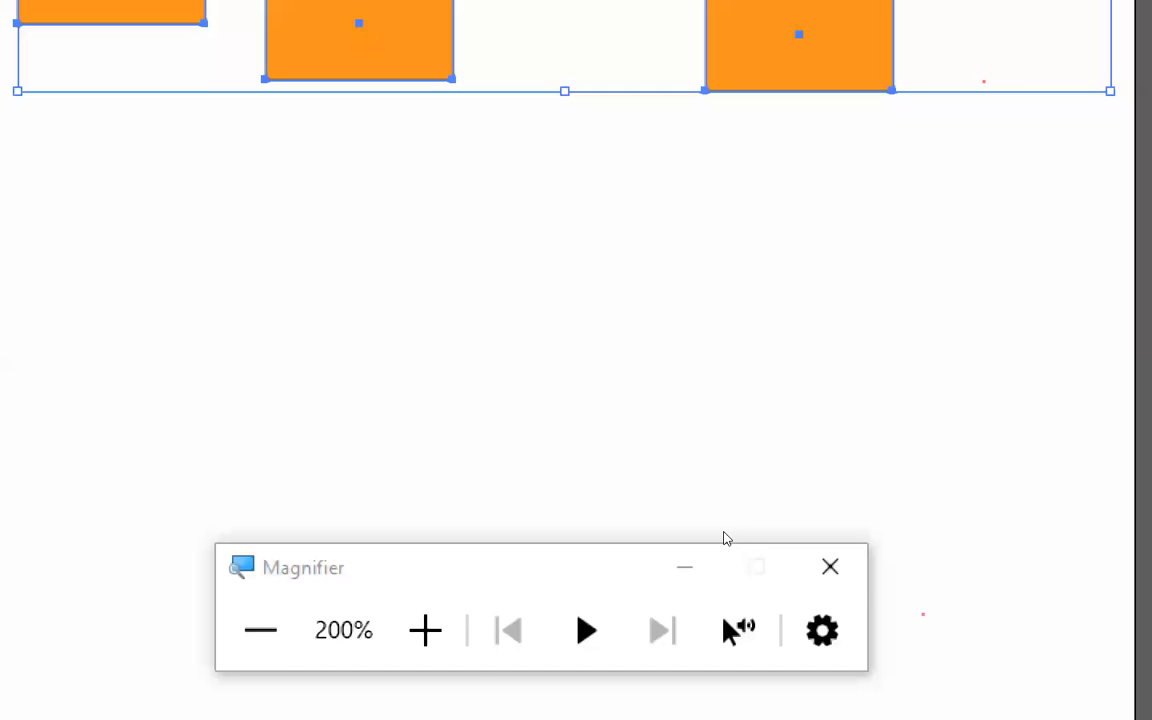
{"action": "left_click", "coordinate": [830, 567]}
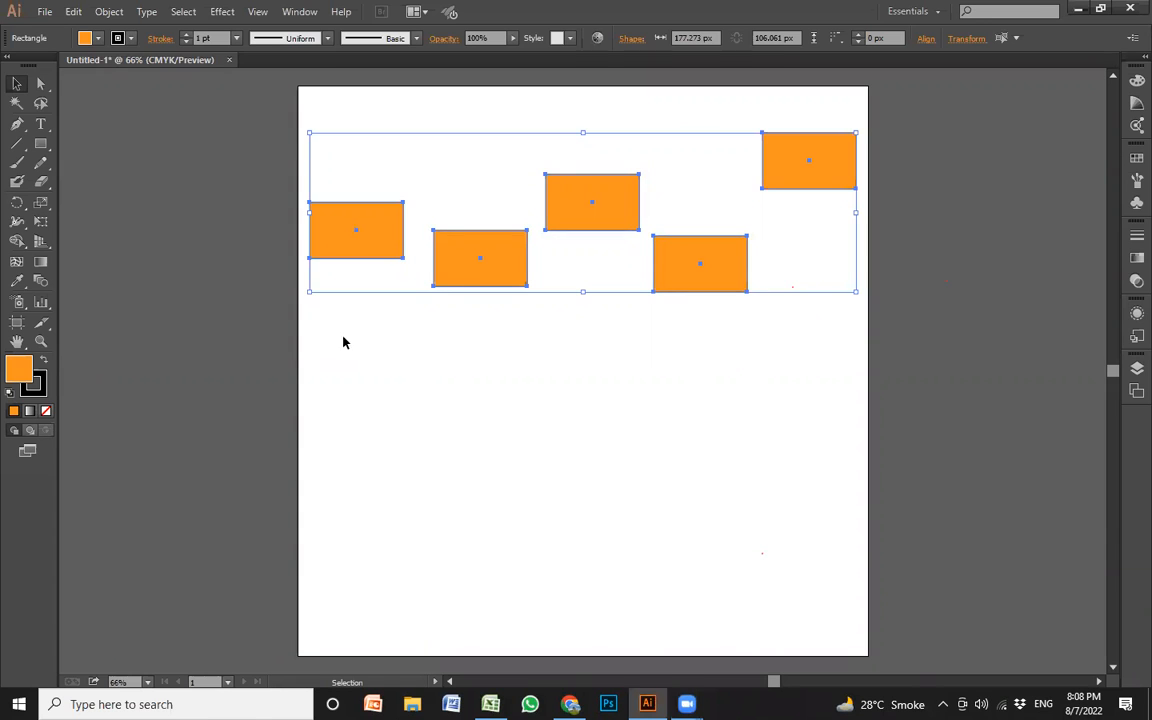
{"action": "left_click", "coordinate": [318, 379]}
{"action": "left_click", "coordinate": [370, 256]}
{"action": "left_click", "coordinate": [474, 281]}
{"action": "left_click_drag", "start_coordinate": [306, 360], "coordinate": [825, 126]}
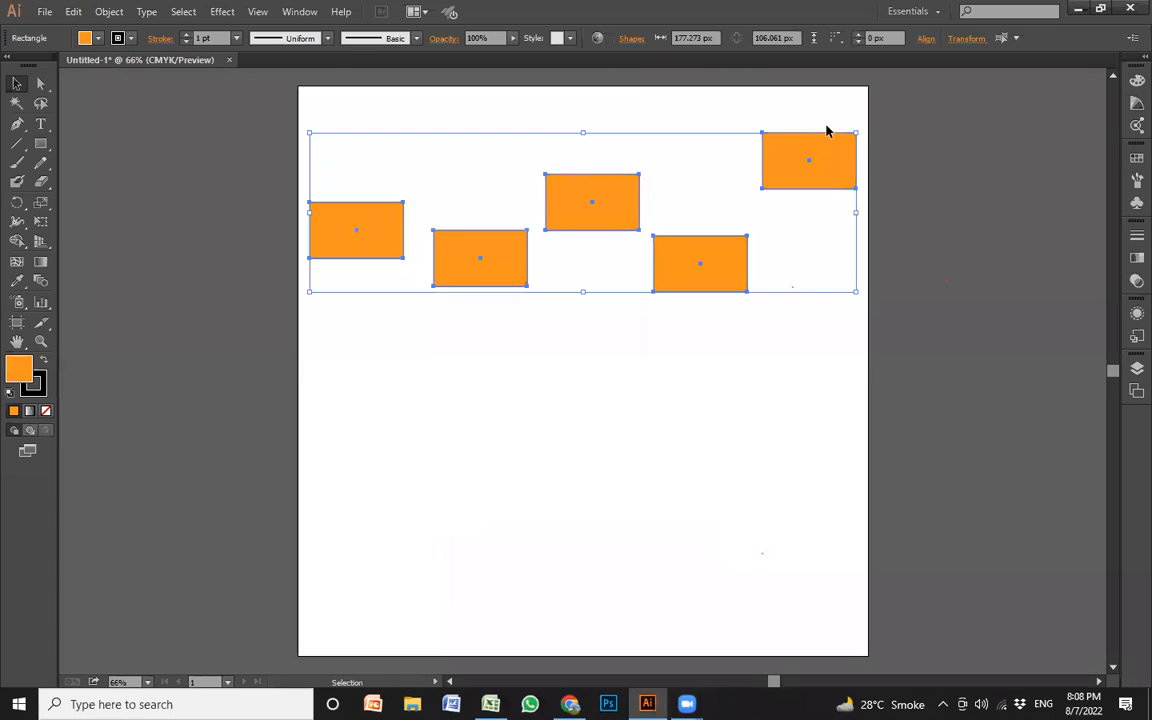
{"action": "left_click", "coordinate": [926, 40]}
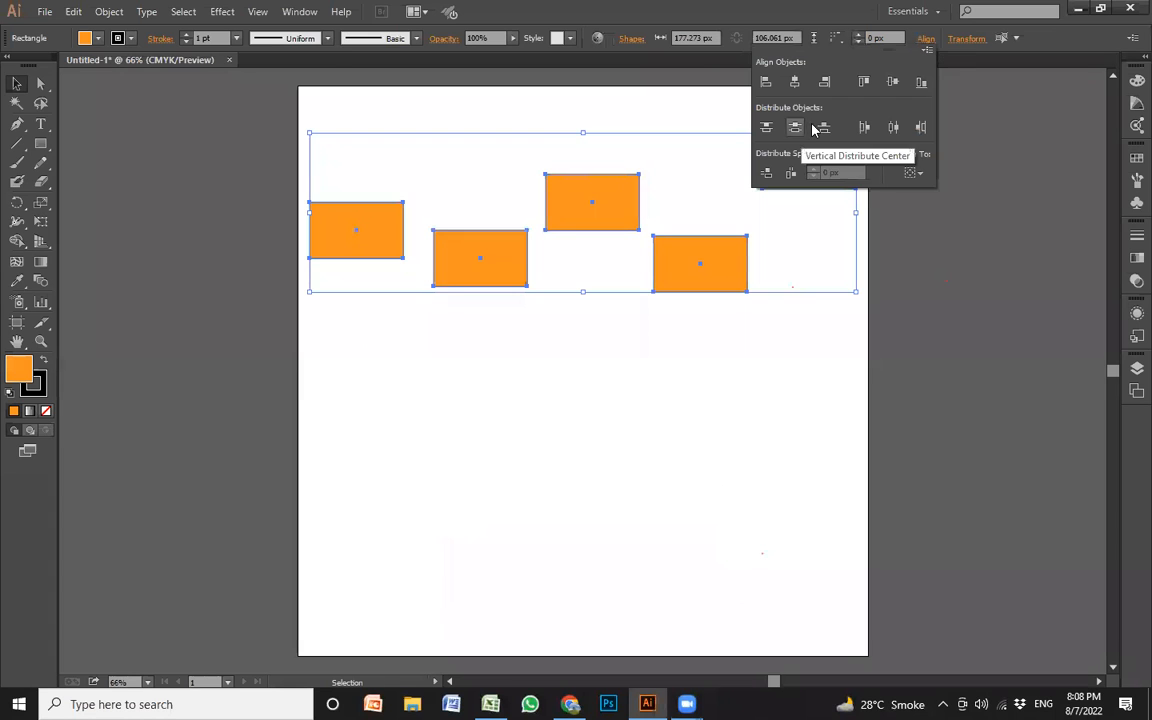
{"action": "left_click", "coordinate": [555, 357]}
Try lining up the rectangles by moving them individually by hand, and undo the moves
{"action": "left_click_drag", "start_coordinate": [388, 249], "coordinate": [390, 277]}
{"action": "left_click_drag", "start_coordinate": [579, 215], "coordinate": [709, 247]}
{"action": "left_click_drag", "start_coordinate": [832, 169], "coordinate": [840, 258]}
{"action": "key", "text": "ctrl+z"}
{"action": "key", "text": "ctrl+z"}
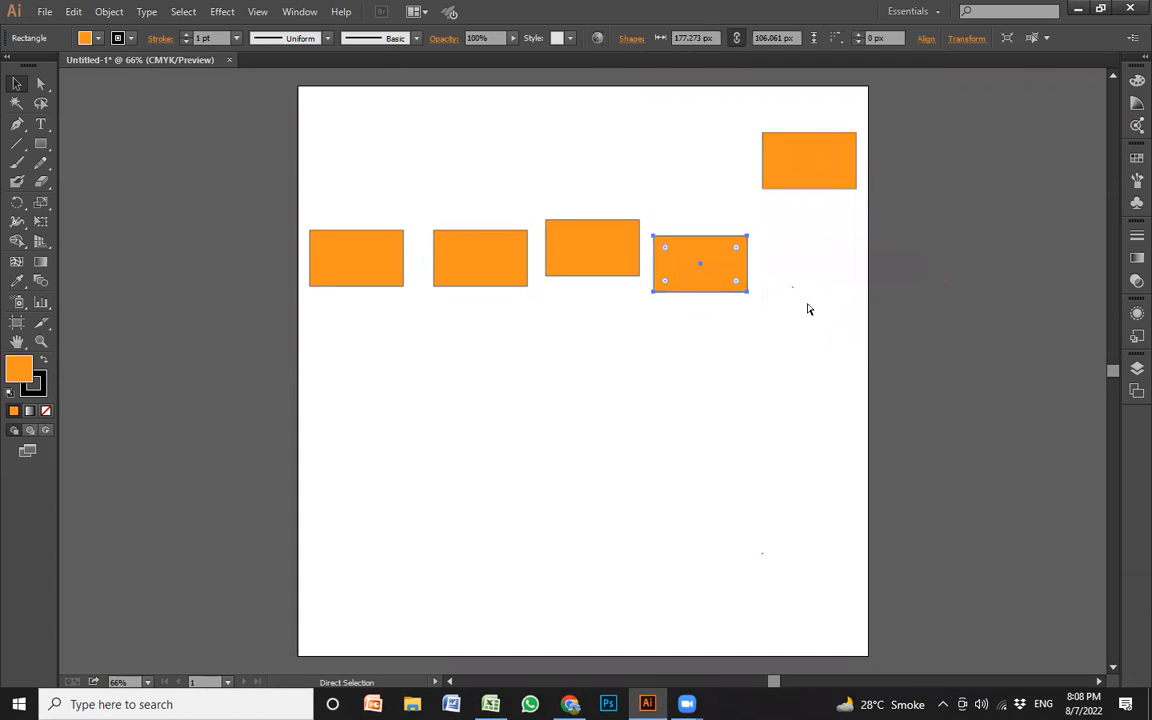
{"action": "key", "text": "ctrl+z"}
{"action": "key", "text": "ctrl+z"}
{"action": "left_click", "coordinate": [600, 375]}
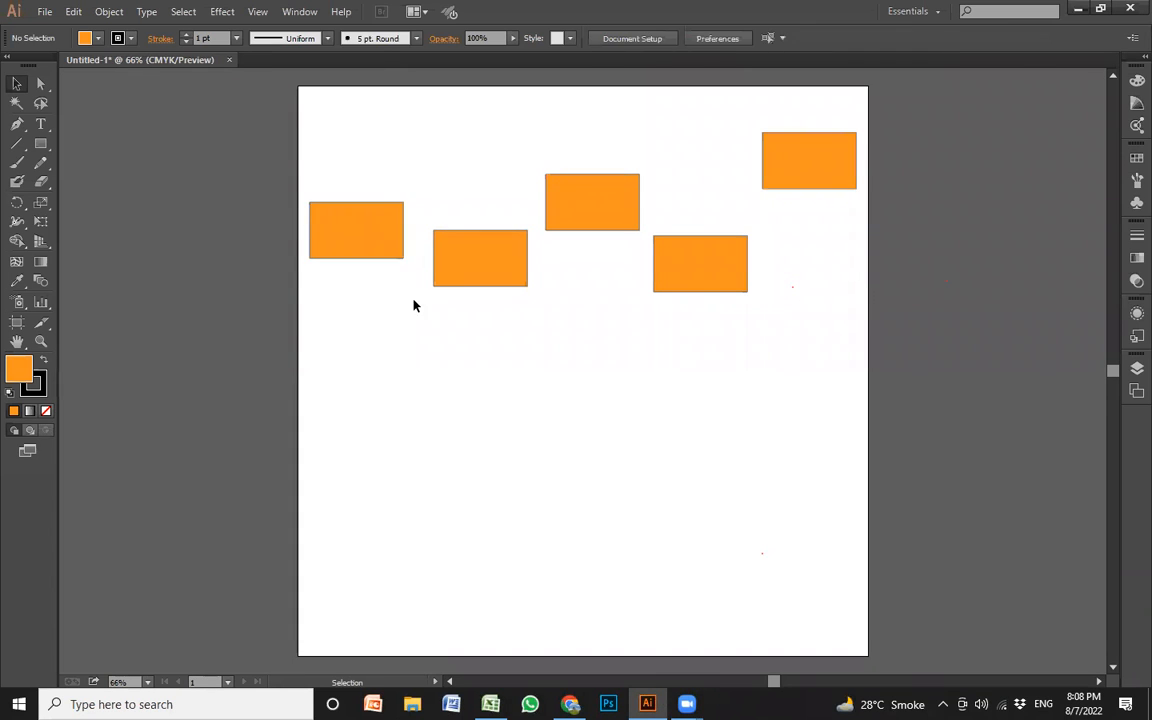
Nudge the second rectangle level with the fourth, and apply Vertical Align Center to all five rectangles
{"action": "left_click_drag", "start_coordinate": [499, 267], "coordinate": [504, 273]}
{"action": "left_click", "coordinate": [285, 363]}
{"action": "left_click_drag", "start_coordinate": [692, 177], "coordinate": [920, 75]}
{"action": "left_click", "coordinate": [927, 40]}
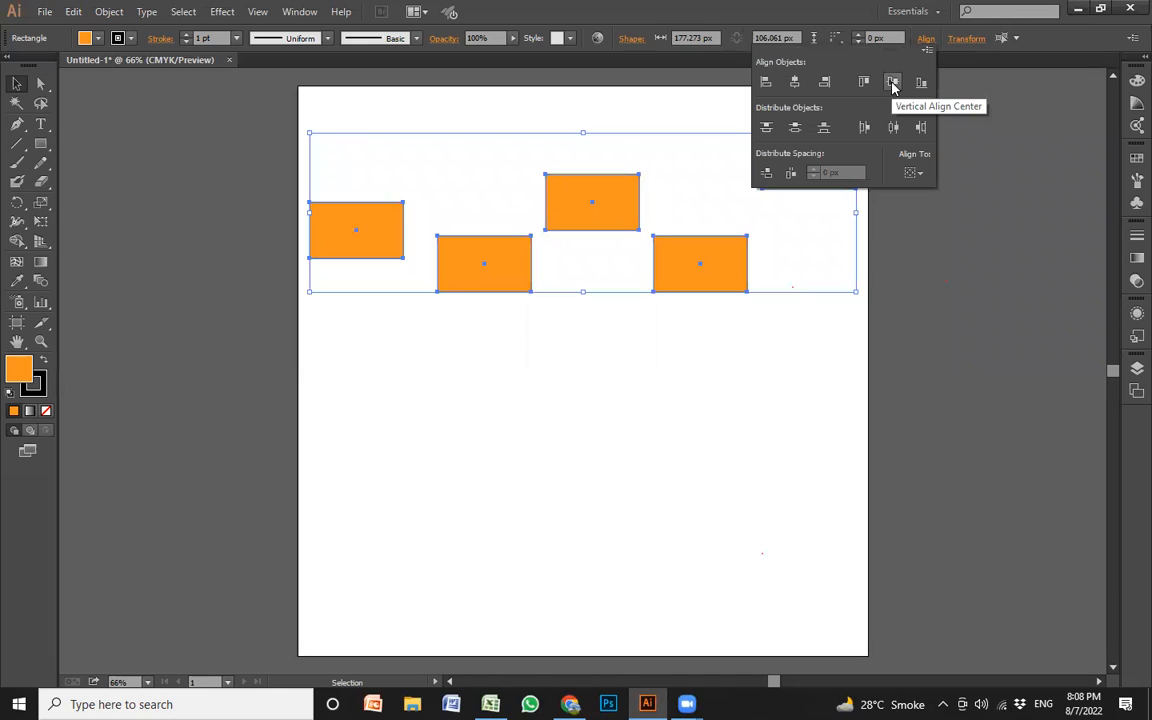
{"action": "left_click", "coordinate": [893, 84]}
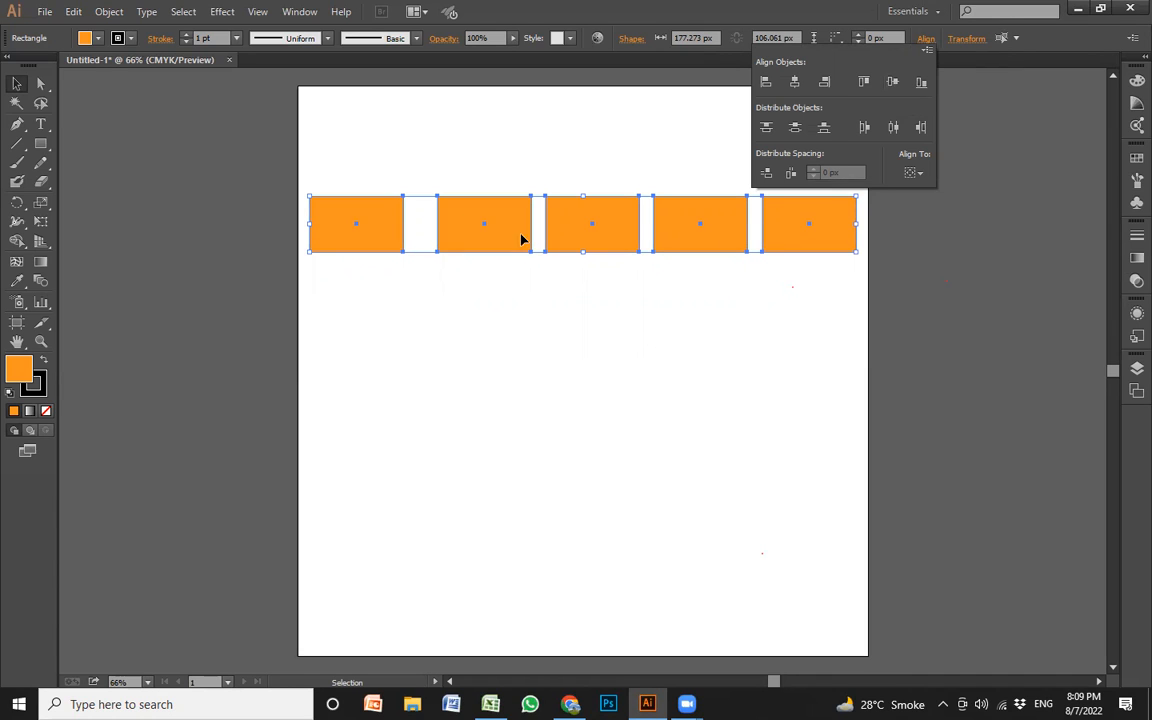
Space the five aligned rectangles evenly across the row with Horizontal Distribute Center
{"action": "left_click", "coordinate": [796, 131]}
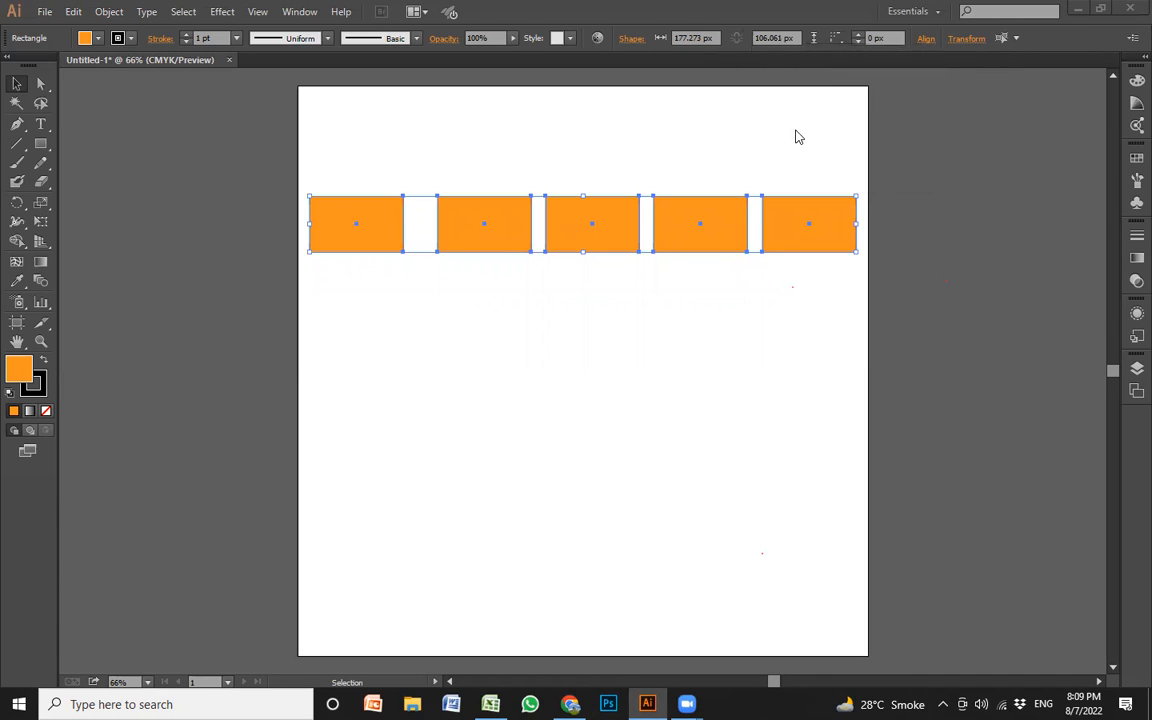
{"action": "left_click", "coordinate": [920, 42]}
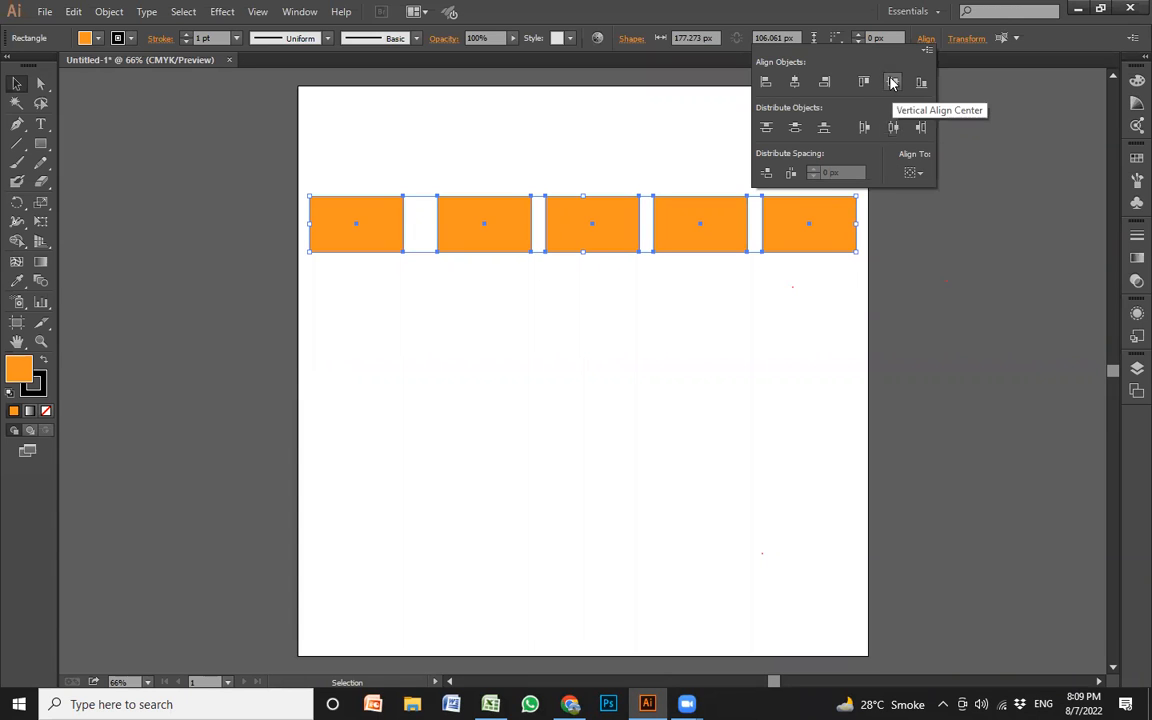
{"action": "left_click", "coordinate": [894, 129]}
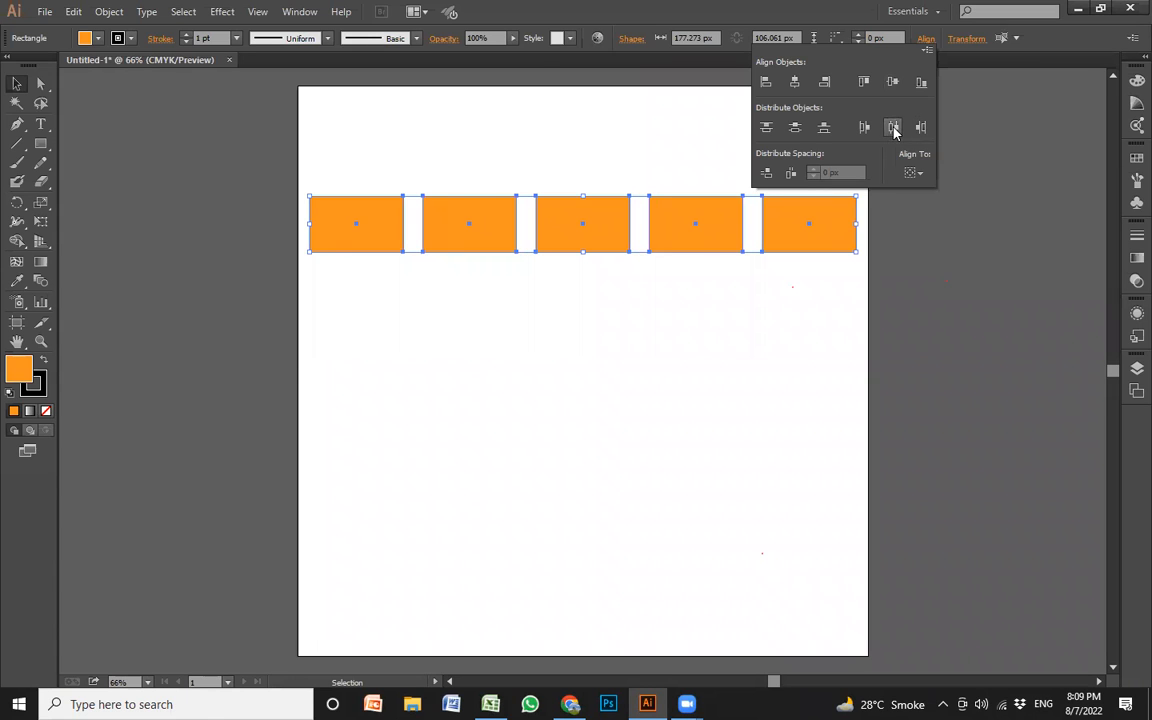
{"action": "left_click", "coordinate": [790, 229]}
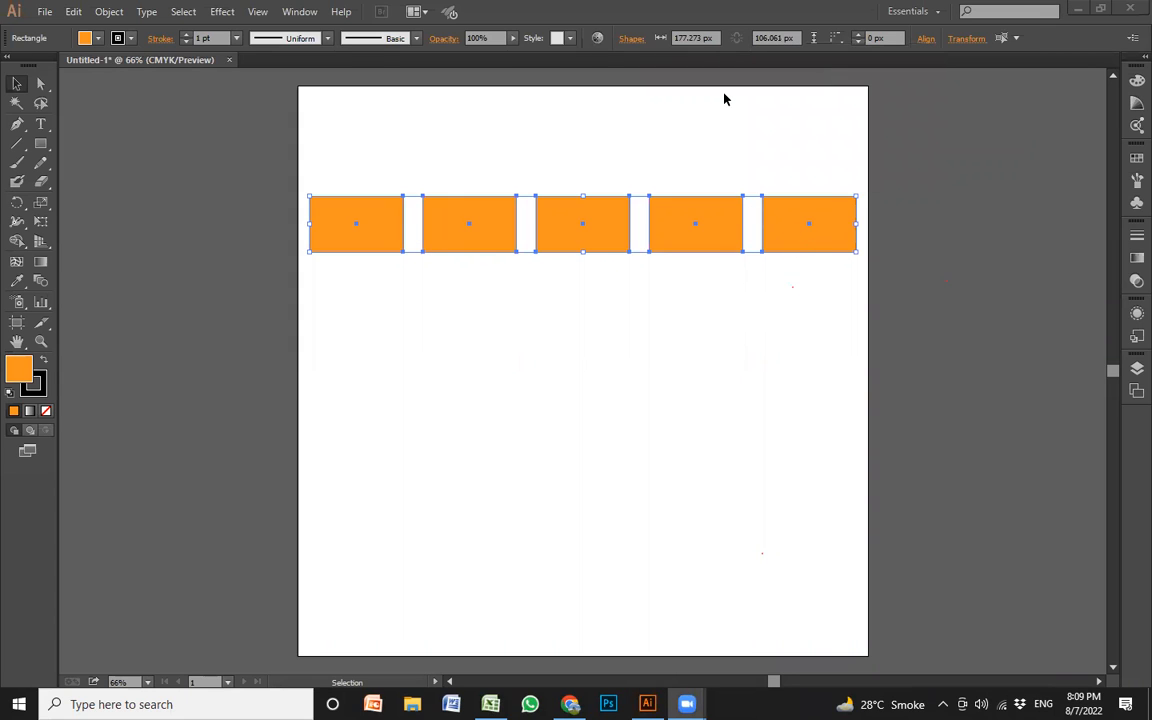
Delete the four other rectangles from the row, keeping only the leftmost one
{"action": "left_click", "coordinate": [926, 38]}
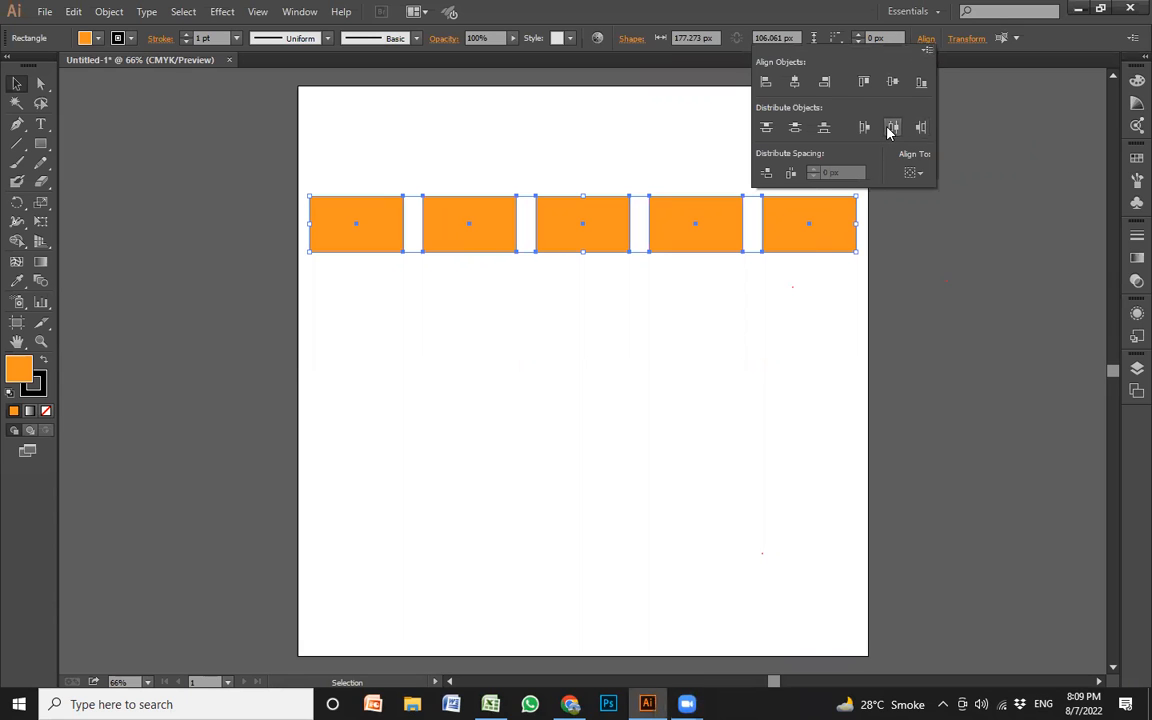
{"action": "left_click", "coordinate": [795, 288]}
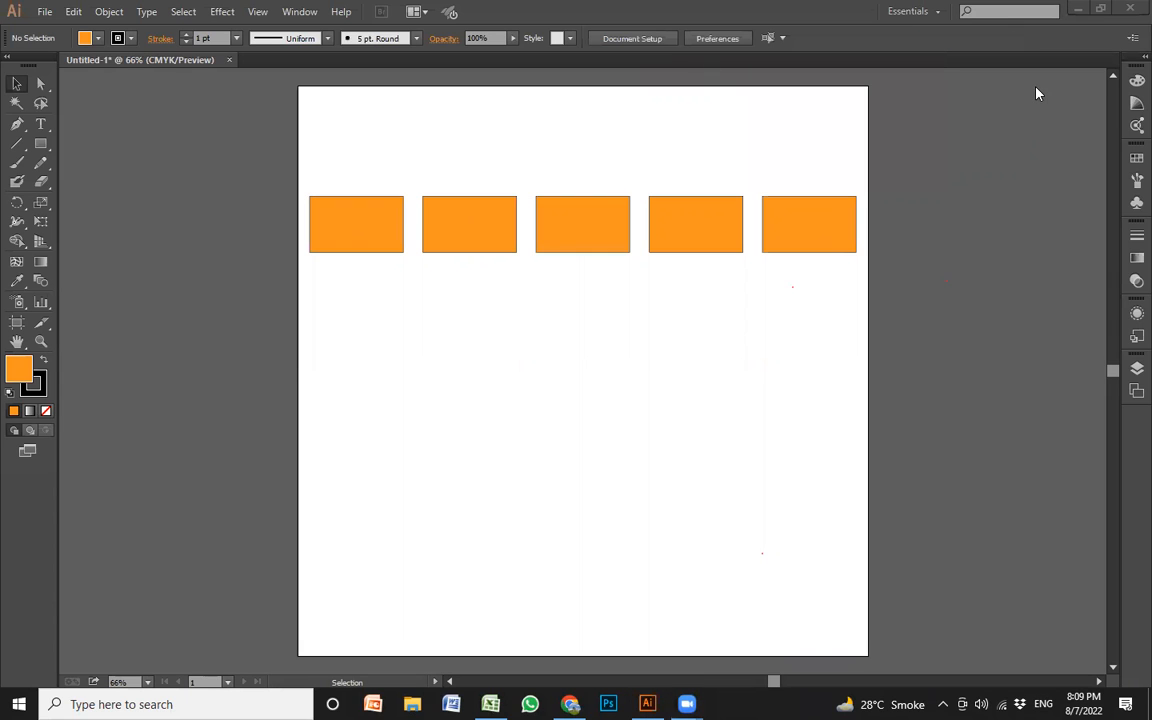
{"action": "left_click_drag", "start_coordinate": [347, 320], "coordinate": [797, 154]}
{"action": "left_click_drag", "start_coordinate": [470, 320], "coordinate": [857, 152]}
{"action": "key", "text": "Delete"}
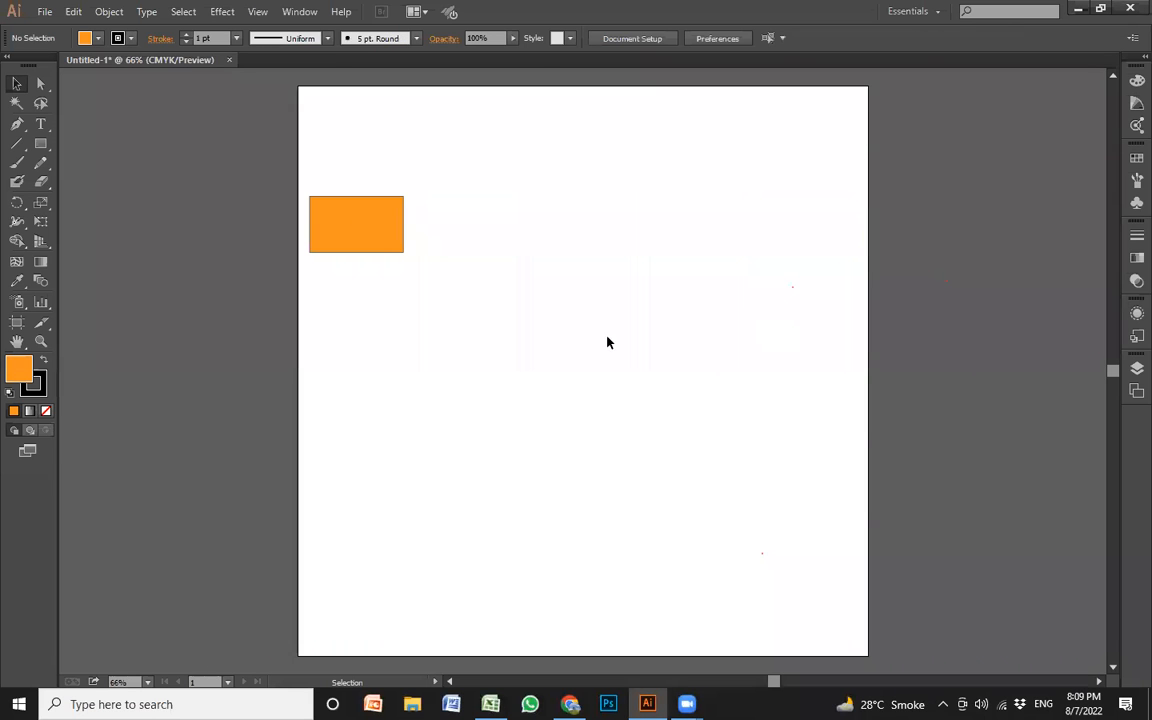
Move the remaining rectangle near the artboard's upper-left corner and duplicate it downward at equal intervals into a column of five
{"action": "left_click_drag", "start_coordinate": [367, 230], "coordinate": [393, 273]}
{"action": "key", "text": "ctrl+d"}
{"action": "key", "text": "ctrl+d"}
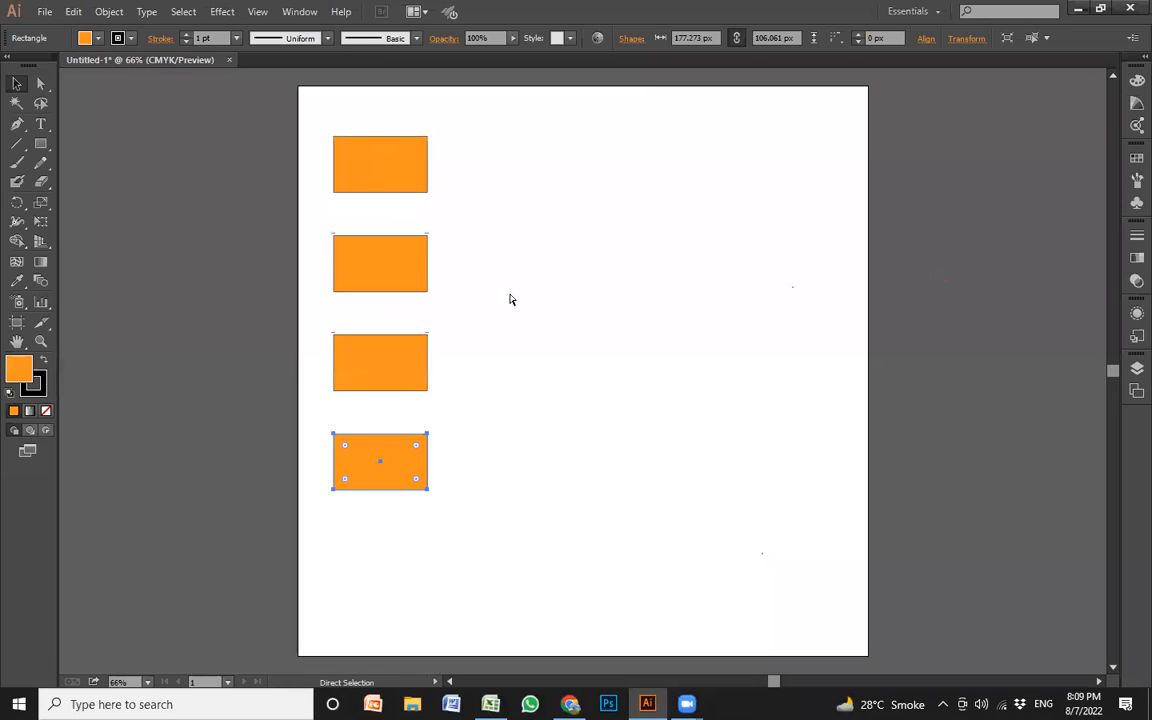
{"action": "key", "text": "ctrl+d"}
Shift individual rectangles sideways and vertically so the column becomes staggered and unevenly spaced
{"action": "left_click_drag", "start_coordinate": [406, 558], "coordinate": [387, 466]}
{"action": "left_click_drag", "start_coordinate": [423, 358], "coordinate": [465, 358]}
{"action": "left_click_drag", "start_coordinate": [401, 280], "coordinate": [375, 280]}
{"action": "left_click_drag", "start_coordinate": [418, 165], "coordinate": [465, 165]}
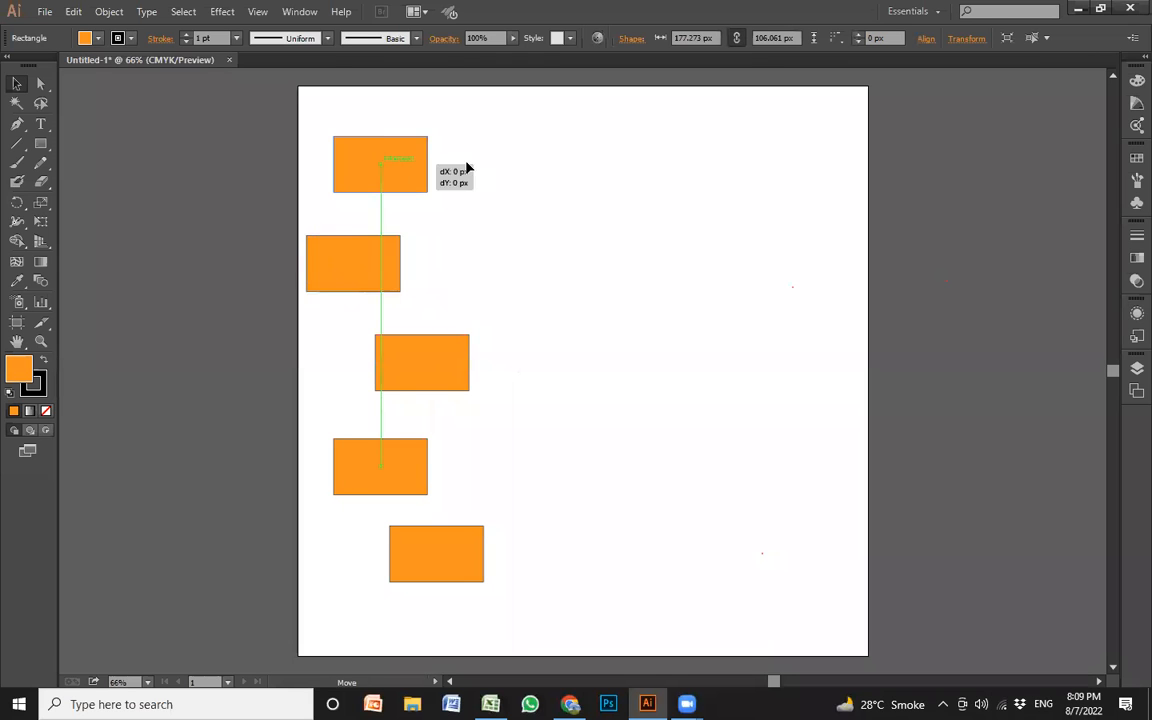
{"action": "left_click", "coordinate": [558, 334]}
Line up all five staggered rectangles with Horizontal Align Center and space them evenly with Vertical Distribute Center
{"action": "left_click_drag", "start_coordinate": [561, 582], "coordinate": [316, 134]}
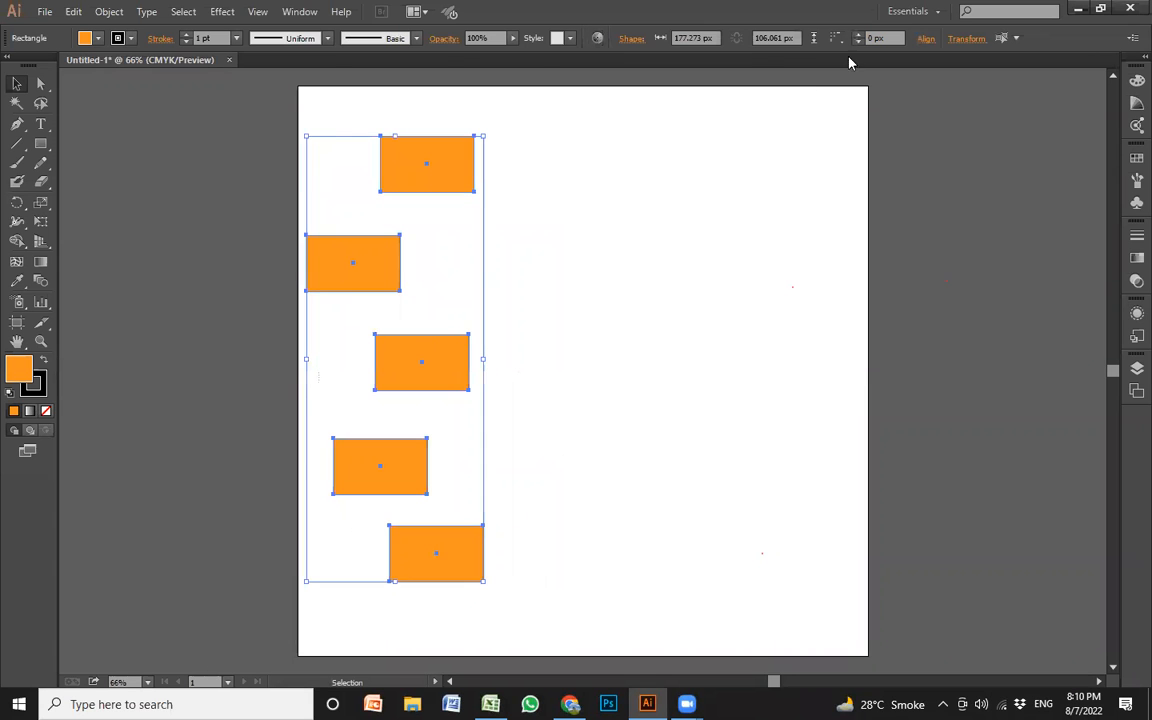
{"action": "left_click", "coordinate": [929, 39]}
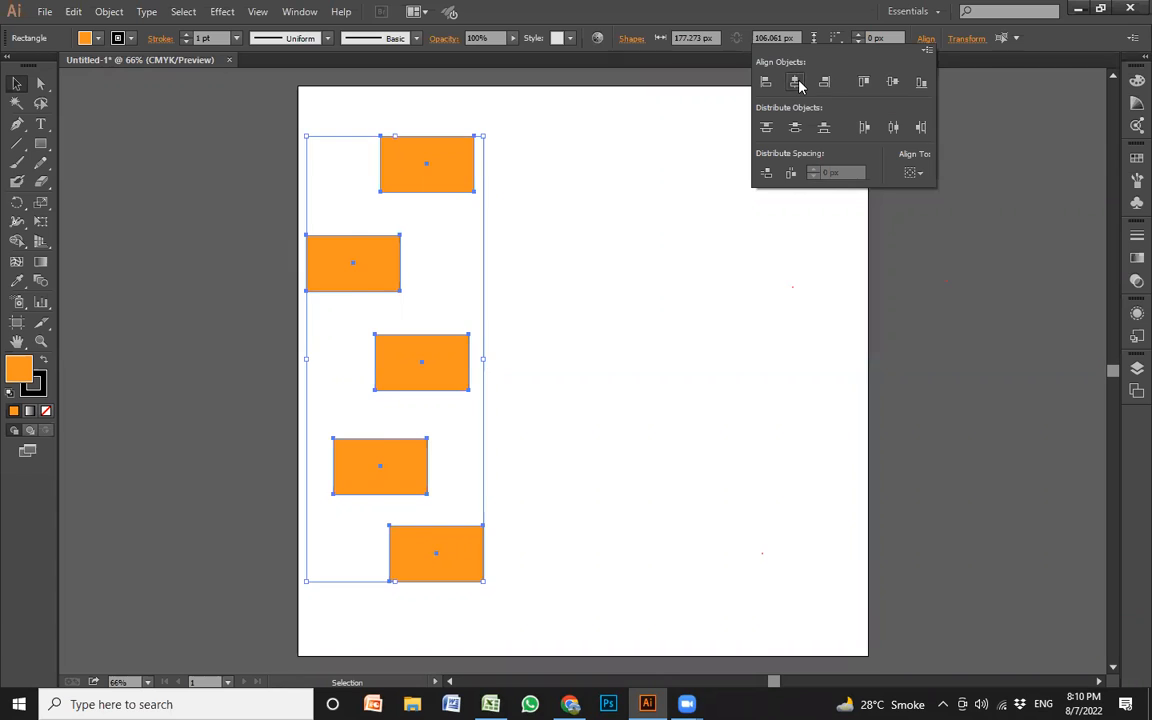
{"action": "left_click", "coordinate": [795, 82]}
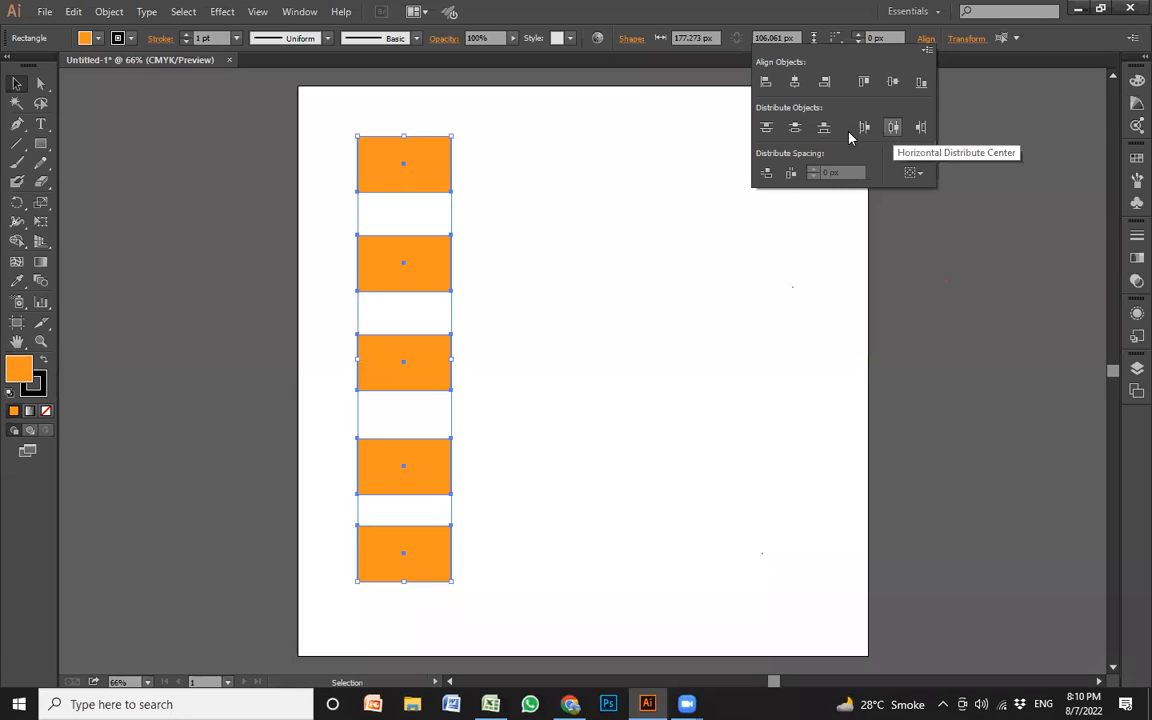
{"action": "left_click", "coordinate": [796, 128]}
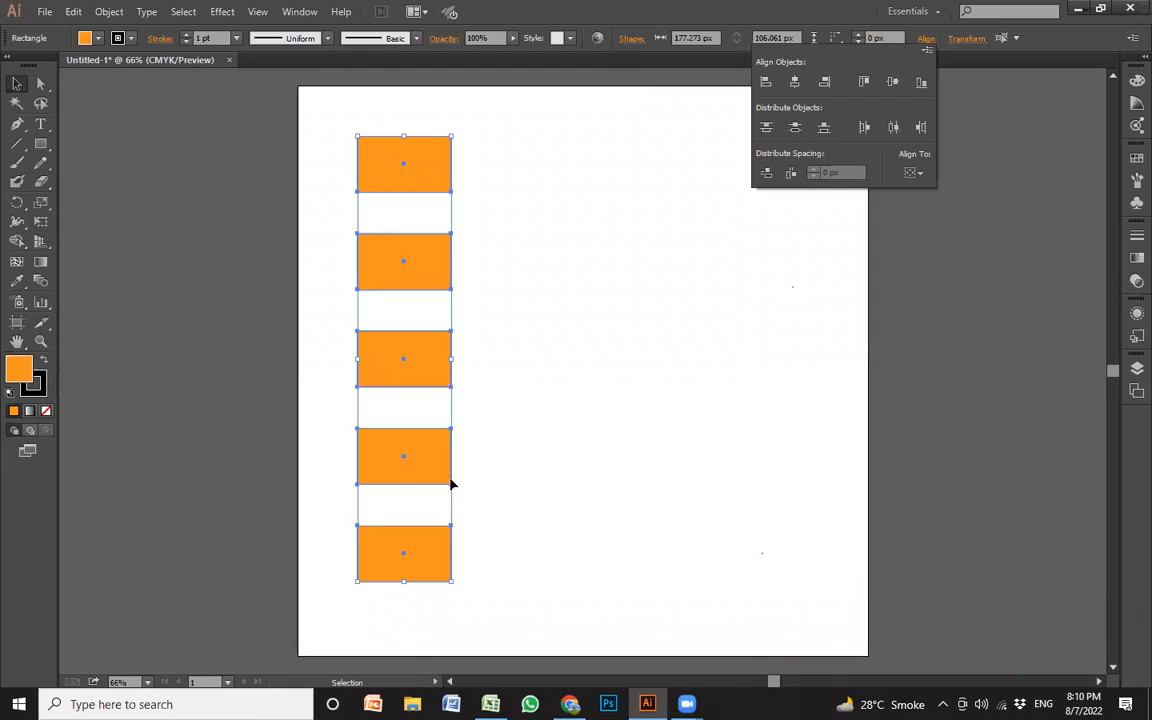
{"action": "left_click", "coordinate": [649, 122]}
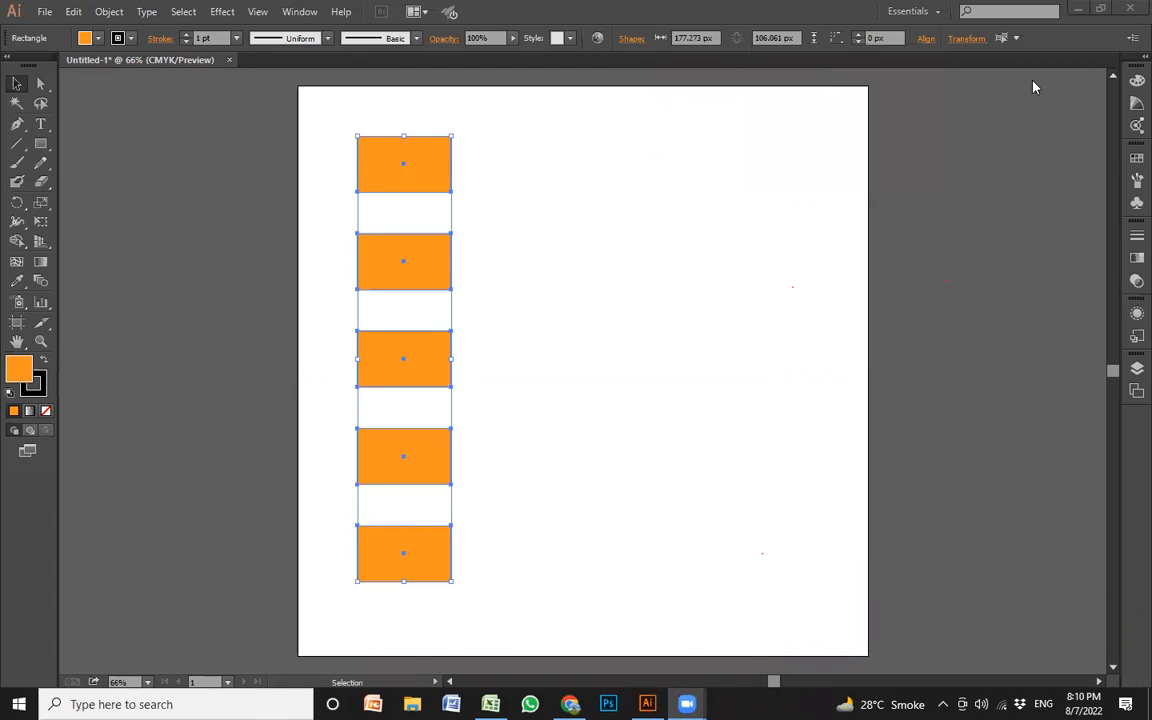
{"action": "left_click", "coordinate": [437, 194]}
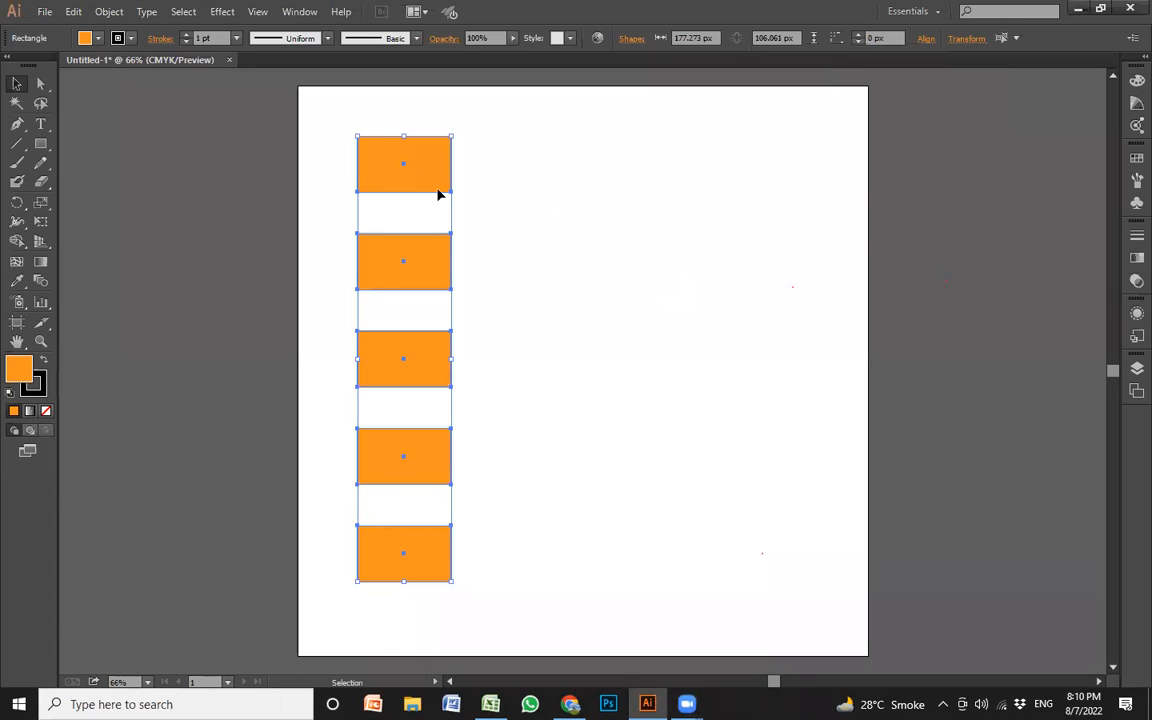
{"action": "left_click", "coordinate": [540, 193]}
{"action": "left_click", "coordinate": [375, 175]}
{"action": "left_click", "coordinate": [437, 260]}
{"action": "left_click", "coordinate": [537, 245]}
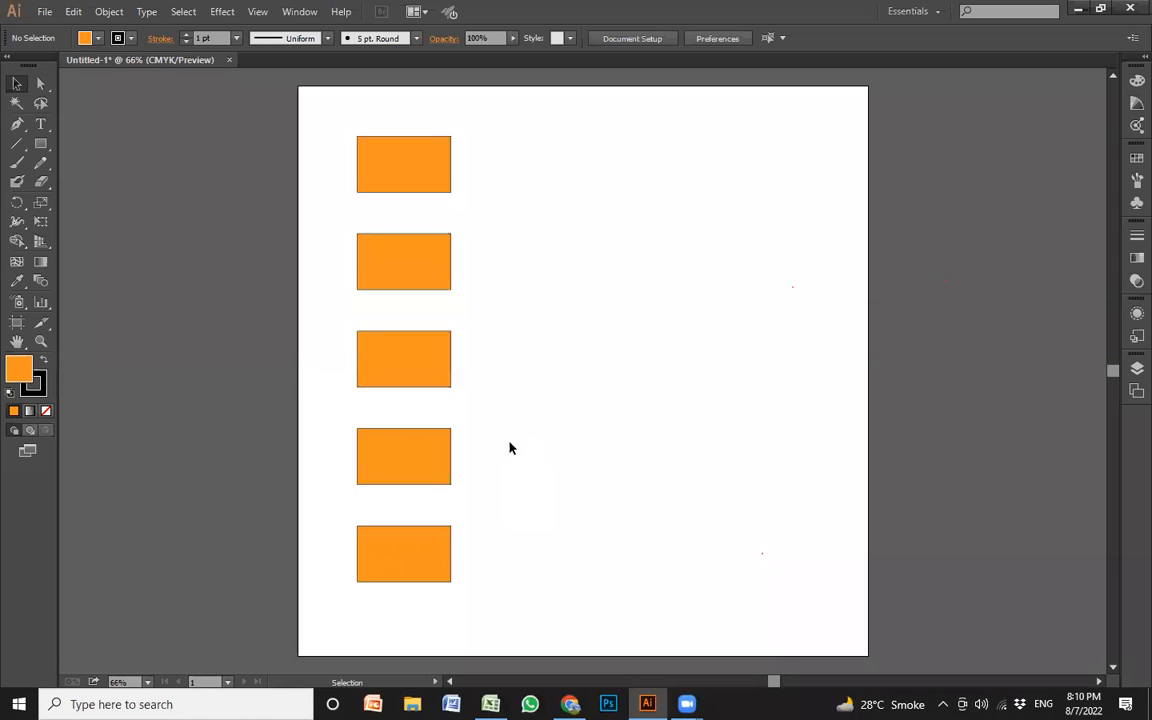
Add the text "Skills up Academy" beside the rectangle column in Myriad Pro Regular at 94 pt
{"action": "key", "text": "t"}
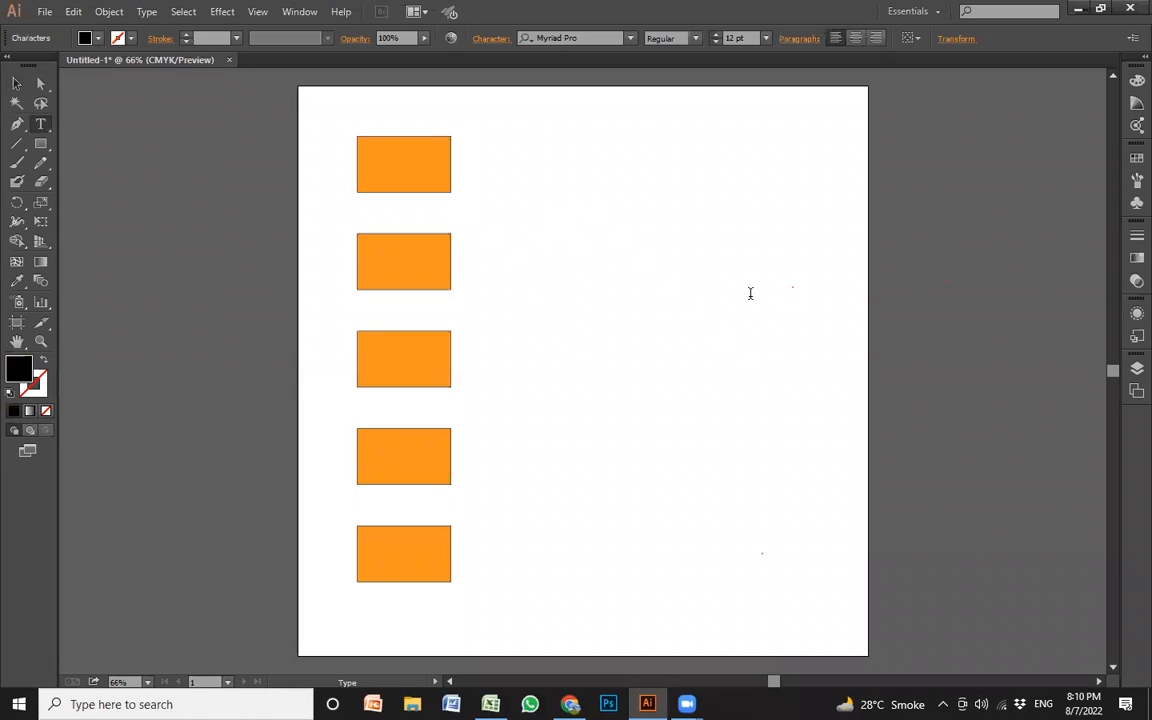
{"action": "key", "text": "ctrl+shift+period"}
{"action": "key", "text": "ctrl+shift+period"}
{"action": "key", "text": "ctrl+shift+period"}
{"action": "key", "text": "ctrl+shift+period"}
{"action": "key", "text": "ctrl+shift+period"}
{"action": "key", "text": "ctrl+shift+period"}
{"action": "key", "text": "ctrl+shift+period"}
{"action": "key", "text": "ctrl+shift+period"}
{"action": "key", "text": "ctrl+shift+period"}
{"action": "key", "text": "ctrl+shift+period"}
{"action": "key", "text": "ctrl+shift+period"}
{"action": "key", "text": "ctrl+shift+period"}
{"action": "key", "text": "ctrl+shift+period"}
{"action": "key", "text": "ctrl+shift+period"}
{"action": "key", "text": "ctrl+shift+period"}
{"action": "key", "text": "ctrl+shift+period"}
{"action": "key", "text": "ctrl+shift+period"}
{"action": "key", "text": "ctrl+shift+period"}
{"action": "key", "text": "ctrl+shift+period"}
{"action": "key", "text": "ctrl+shift+period"}
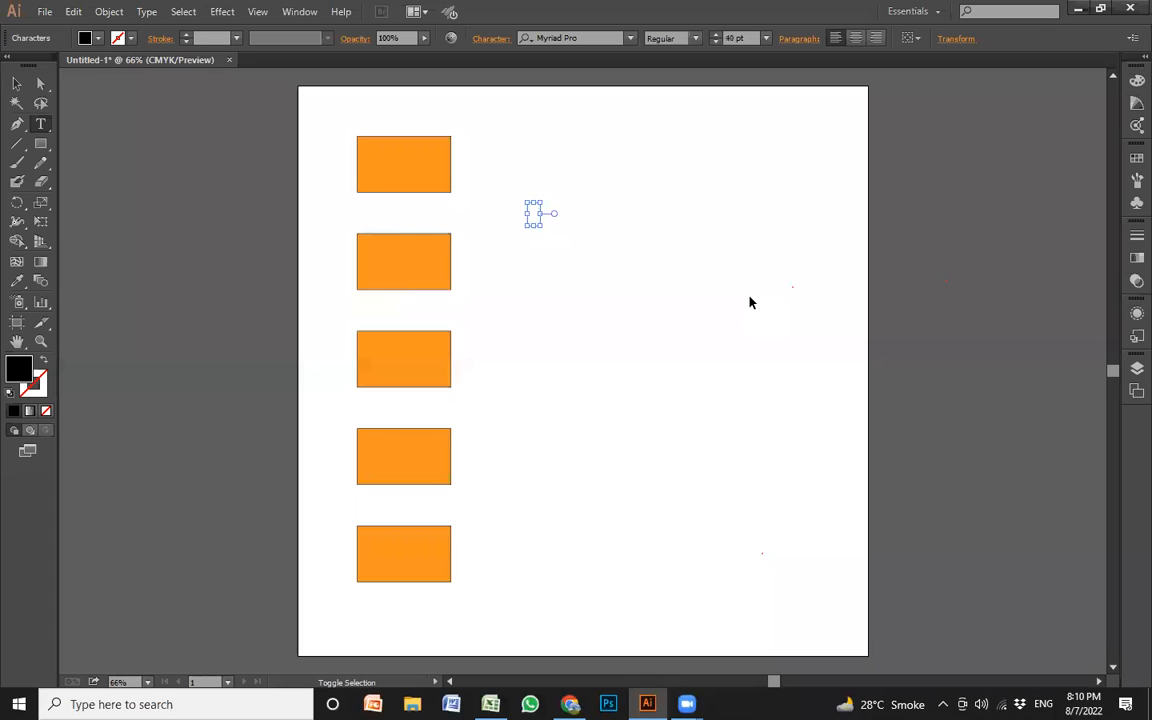
{"action": "key", "text": "ctrl+shift+period"}
{"action": "key", "text": "ctrl+shift+period"}
{"action": "key", "text": "ctrl+shift+period"}
{"action": "key", "text": "ctrl+shift+period"}
{"action": "key", "text": "ctrl+shift+period"}
{"action": "key", "text": "ctrl+shift+period"}
{"action": "key", "text": "ctrl+shift+period"}
{"action": "key", "text": "ctrl+shift+period"}
{"action": "key", "text": "ctrl+shift+period"}
{"action": "key", "text": "ctrl+shift+period"}
{"action": "key", "text": "ctrl+shift+period"}
{"action": "key", "text": "ctrl+shift+period"}
{"action": "key", "text": "ctrl+shift+period"}
{"action": "key", "text": "ctrl+shift+period"}
{"action": "key", "text": "ctrl+shift+period"}
{"action": "key", "text": "ctrl+shift+period"}
{"action": "key", "text": "ctrl+shift+period"}
{"action": "key", "text": "ctrl+shift+period"}
{"action": "key", "text": "ctrl+shift+period"}
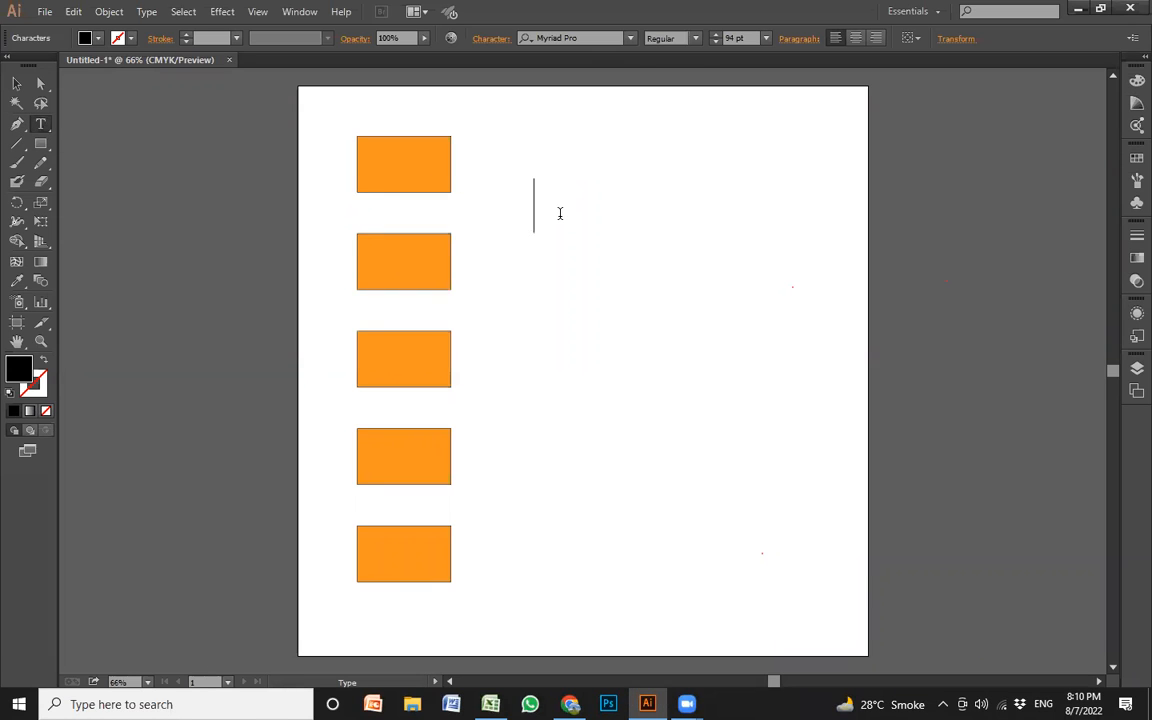
{"action": "type", "text": "Skills up Ac"}
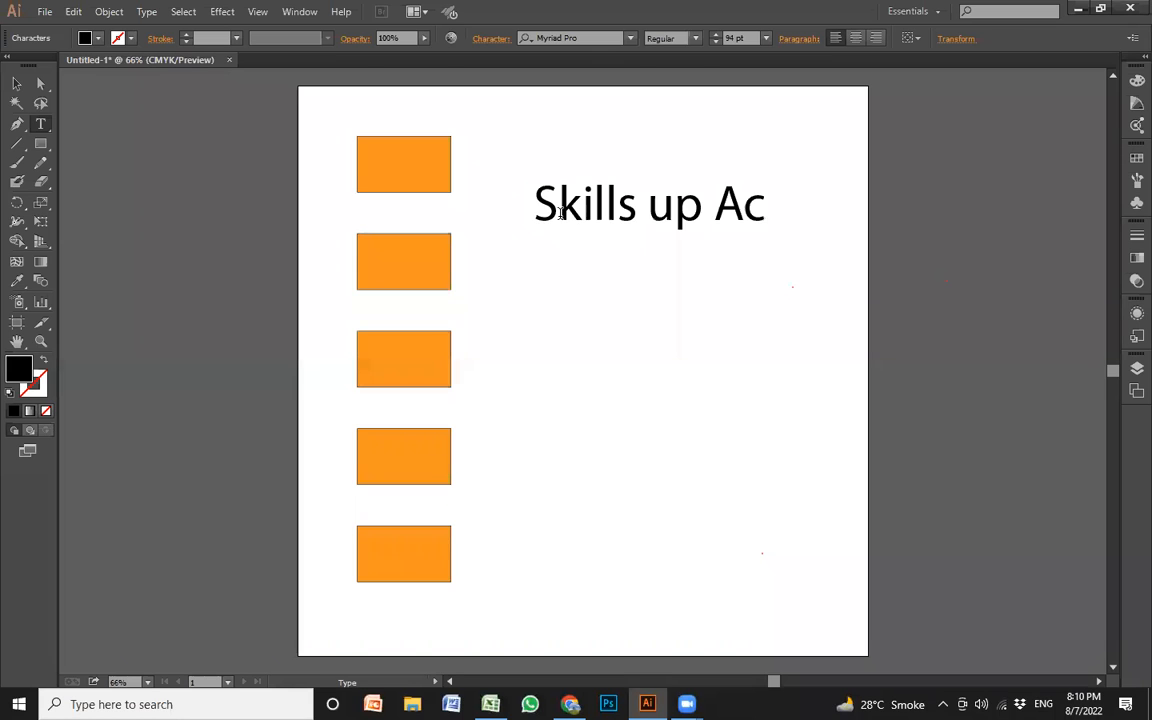
{"action": "type", "text": "ademy"}
{"action": "key", "text": "Escape"}
Move the text line closer to the rectangles and duplicate it downward at equal intervals to make five lines
{"action": "left_click_drag", "start_coordinate": [640, 207], "coordinate": [577, 208]}
{"action": "left_click", "coordinate": [546, 246]}
{"action": "left_click_drag", "start_coordinate": [646, 216], "coordinate": [641, 286]}
{"action": "key", "text": "ctrl+d"}
{"action": "key", "text": "ctrl+d"}
{"action": "key", "text": "ctrl+d"}
{"action": "key", "text": "ctrl+shift+a"}
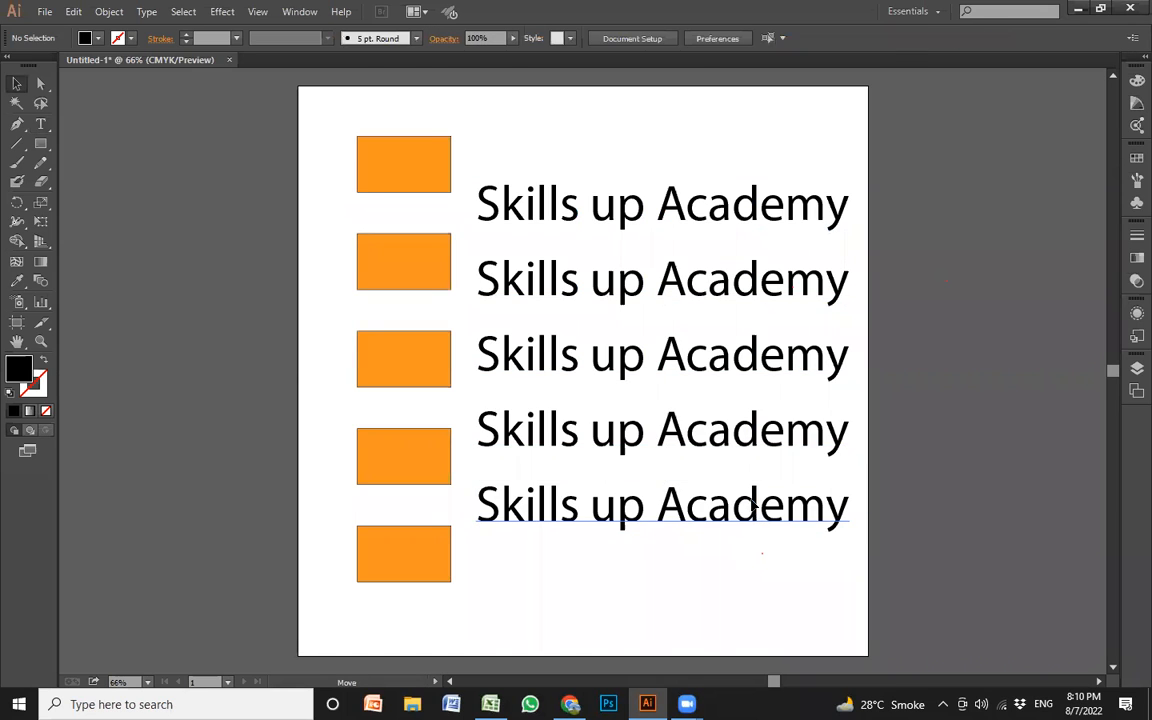
Offset the four lower text lines by hand so their positions and spacing are uneven
{"action": "left_click_drag", "start_coordinate": [753, 505], "coordinate": [753, 487]}
{"action": "left_click_drag", "start_coordinate": [755, 434], "coordinate": [790, 427]}
{"action": "left_click_drag", "start_coordinate": [755, 360], "coordinate": [767, 354]}
{"action": "left_click_drag", "start_coordinate": [784, 278], "coordinate": [843, 251]}
{"action": "left_click", "coordinate": [938, 456]}
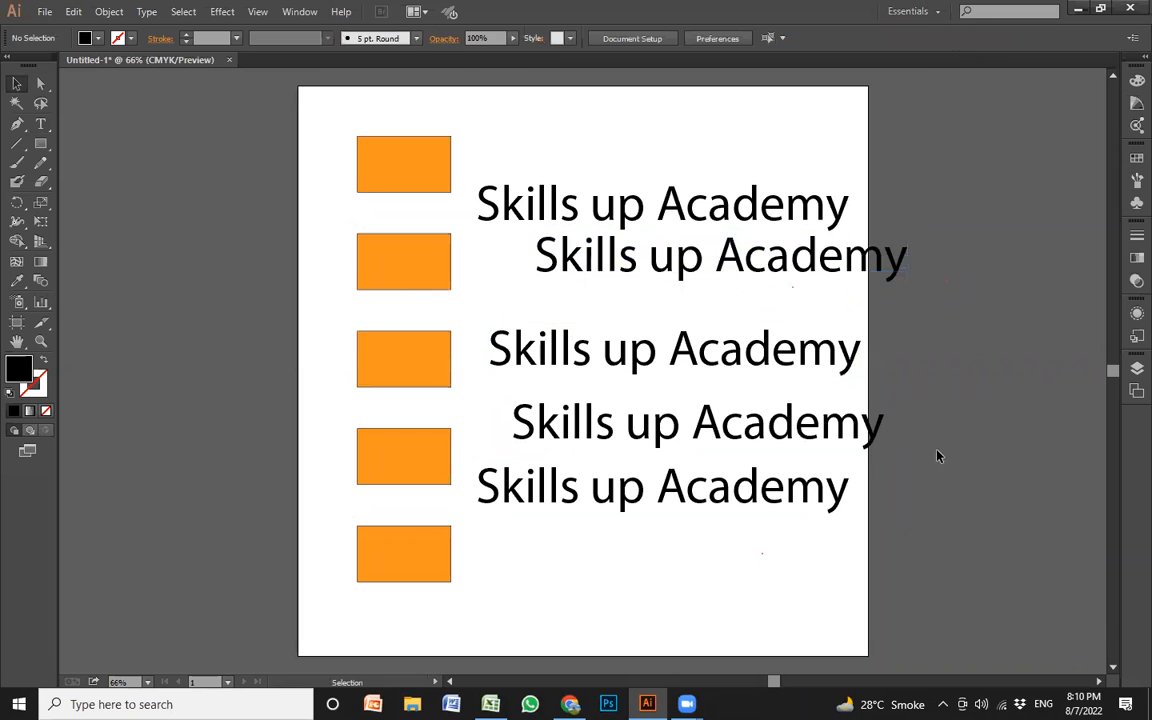
Apply Horizontal Align Center and Vertical Distribute Center to the five text lines
{"action": "left_click_drag", "start_coordinate": [922, 577], "coordinate": [713, 155]}
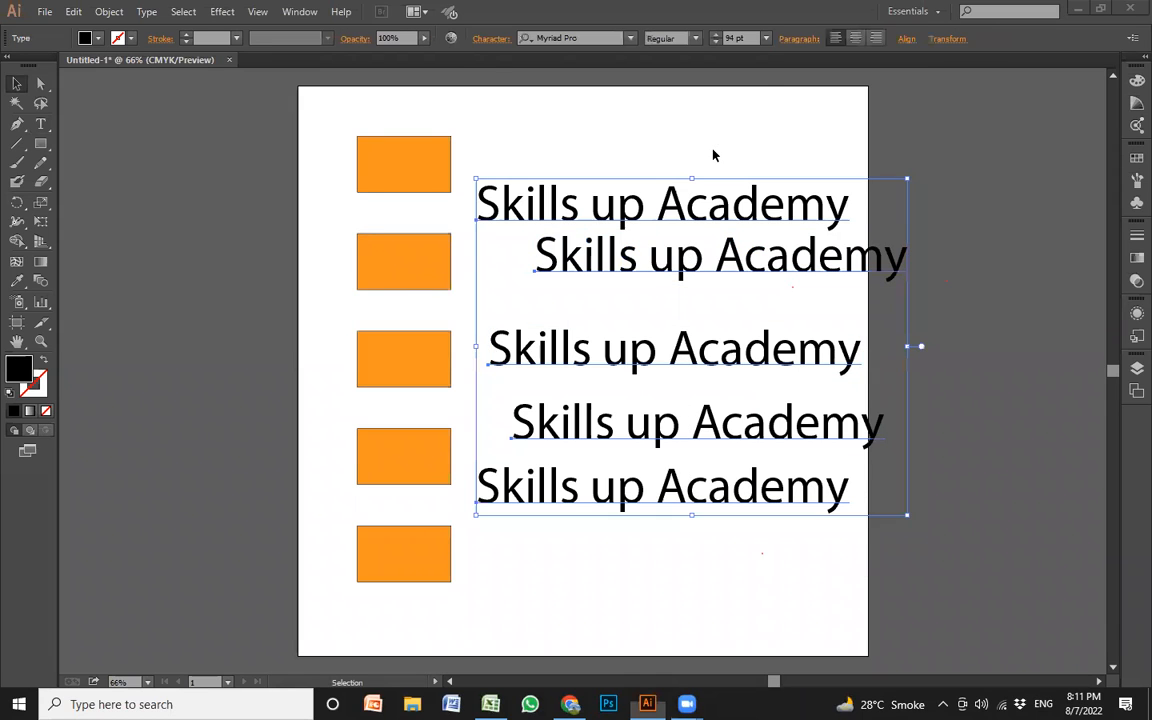
{"action": "left_click", "coordinate": [909, 42]}
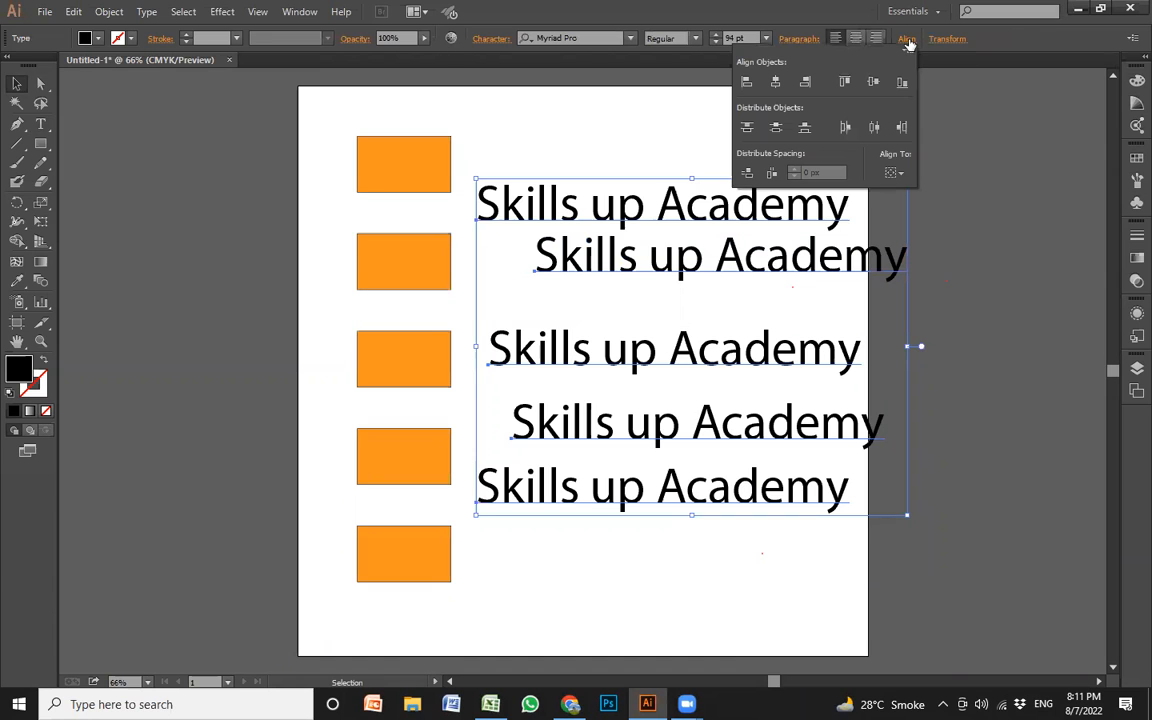
{"action": "left_click", "coordinate": [777, 84]}
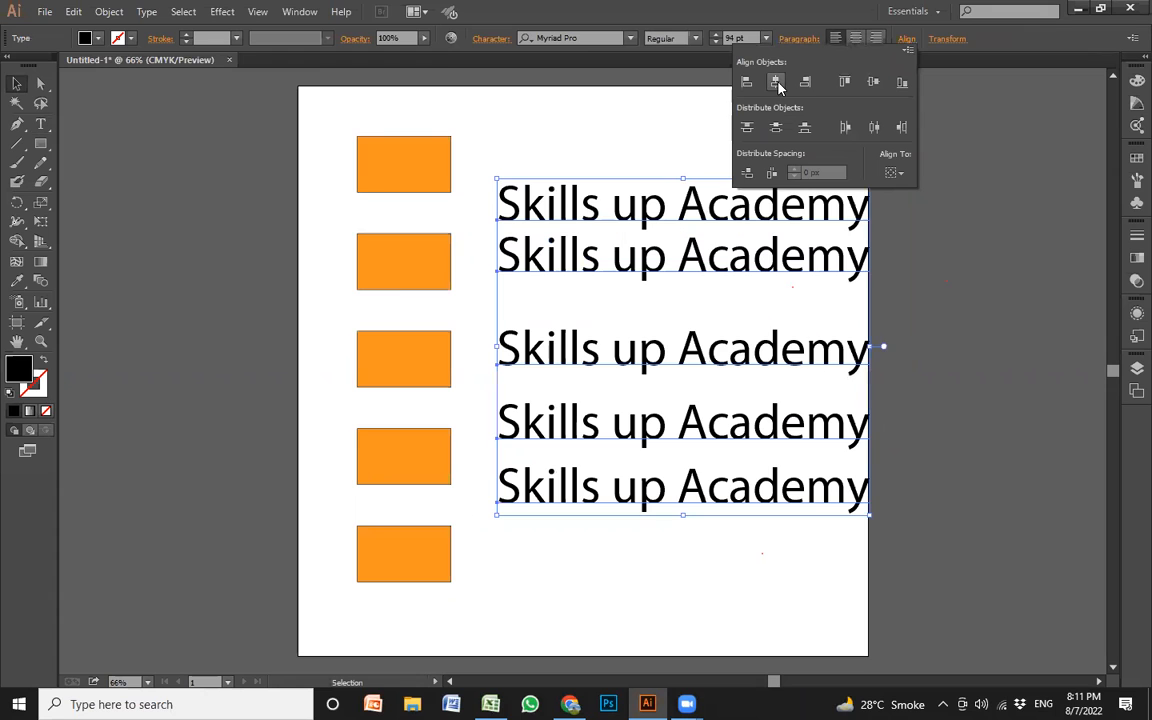
{"action": "left_click", "coordinate": [776, 131]}
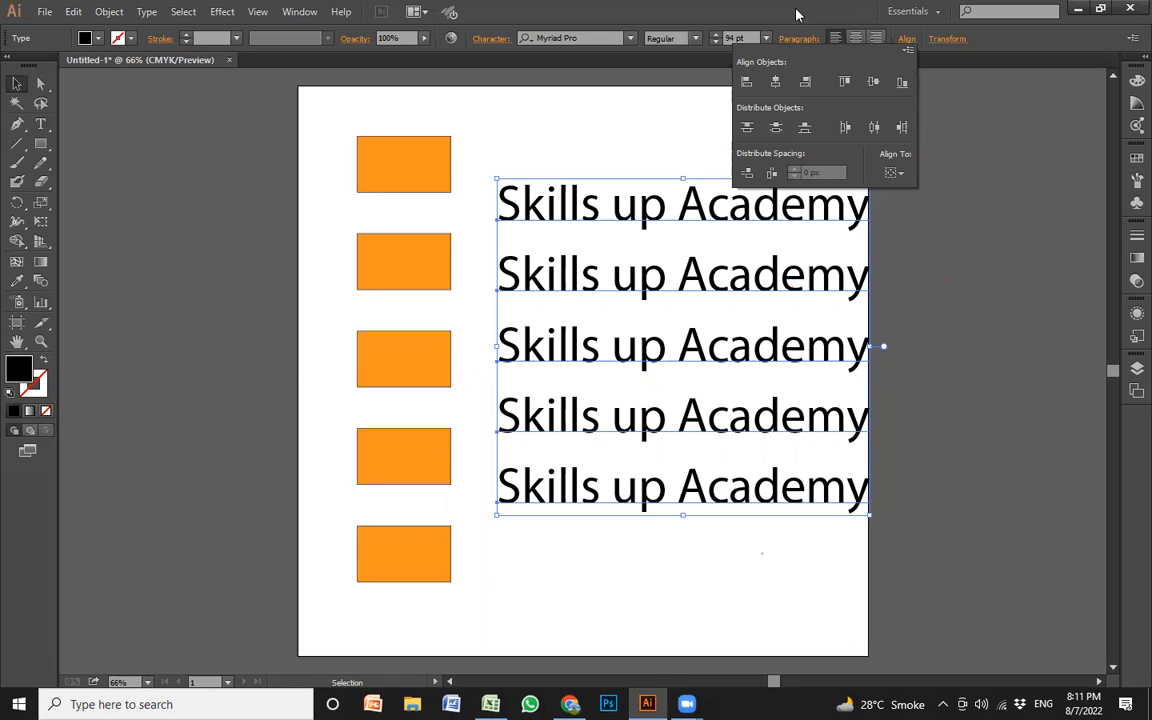
Delete all the rectangles and text lines from the artboard
{"action": "left_click_drag", "start_coordinate": [320, 125], "coordinate": [789, 569]}
{"action": "key", "text": "Delete"}
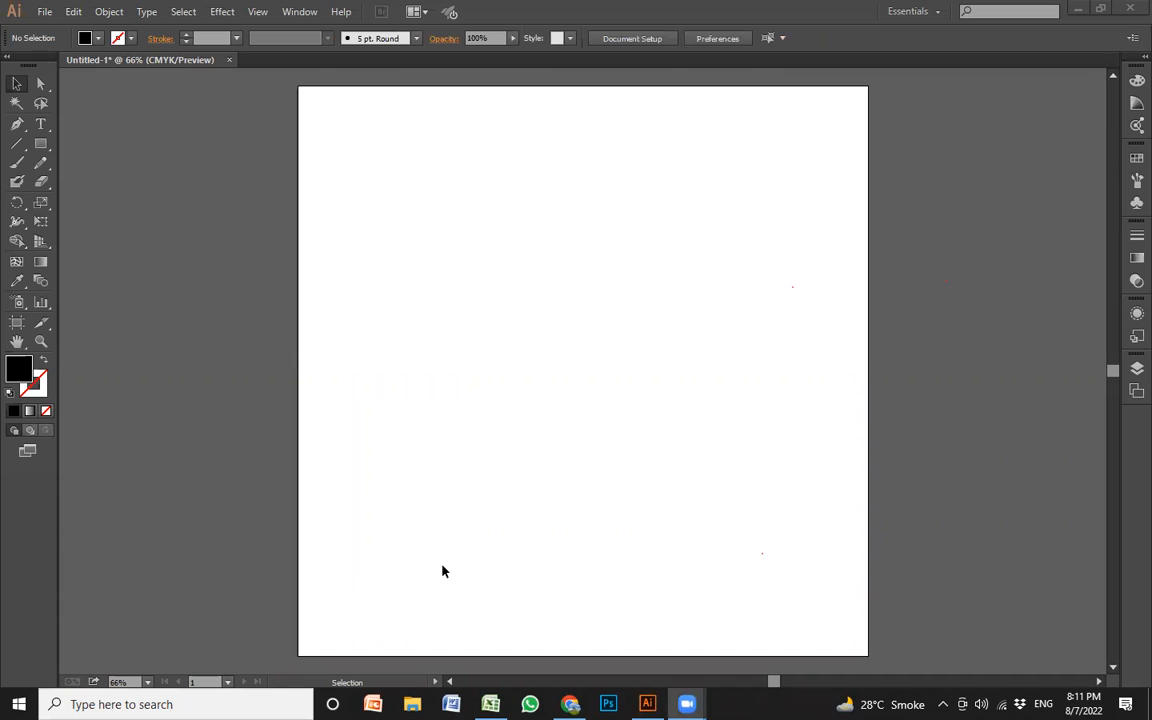
{"action": "left_click", "coordinate": [648, 308]}
Draw a black rectangle about 242 × 244 px and move it so it straddles the artboard's left edge
{"action": "key", "text": "m"}
{"action": "left_click_drag", "start_coordinate": [360, 189], "coordinate": [489, 318]}
{"action": "key", "text": "v"}
{"action": "left_click", "coordinate": [555, 329]}
{"action": "left_click_drag", "start_coordinate": [442, 273], "coordinate": [303, 239]}
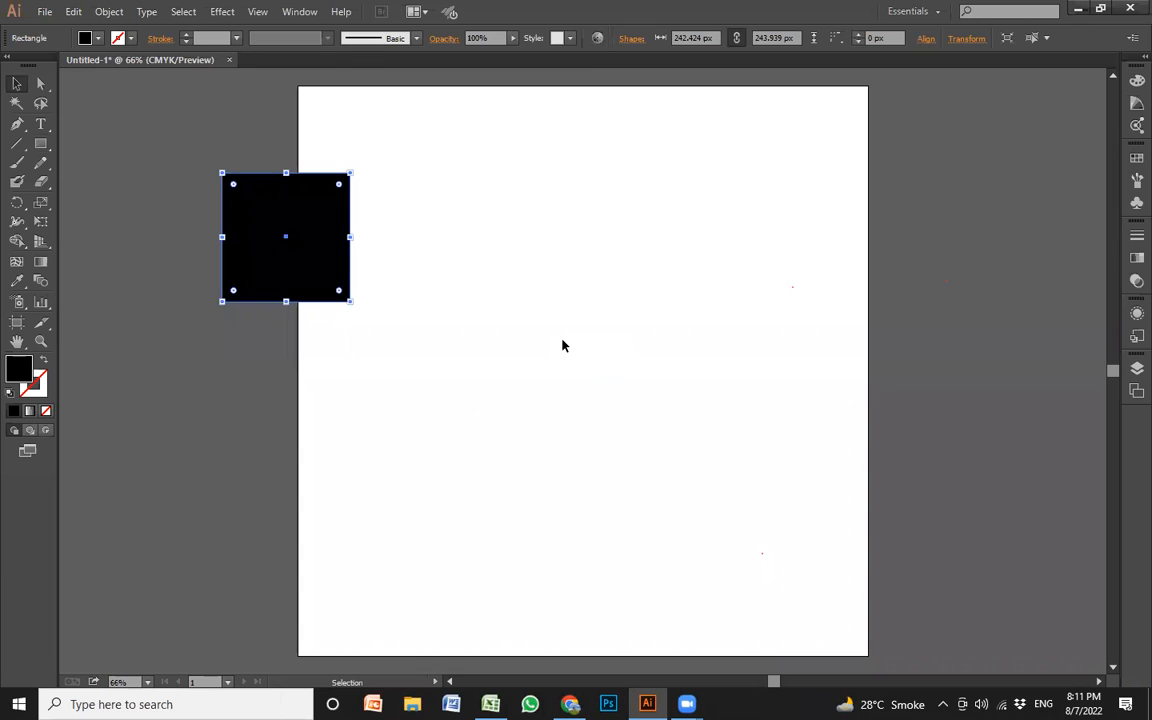
Select the black rectangle and set its alignment reference to Align to Artboard
{"action": "left_click", "coordinate": [344, 314]}
{"action": "left_click", "coordinate": [291, 256]}
{"action": "left_click", "coordinate": [926, 38]}
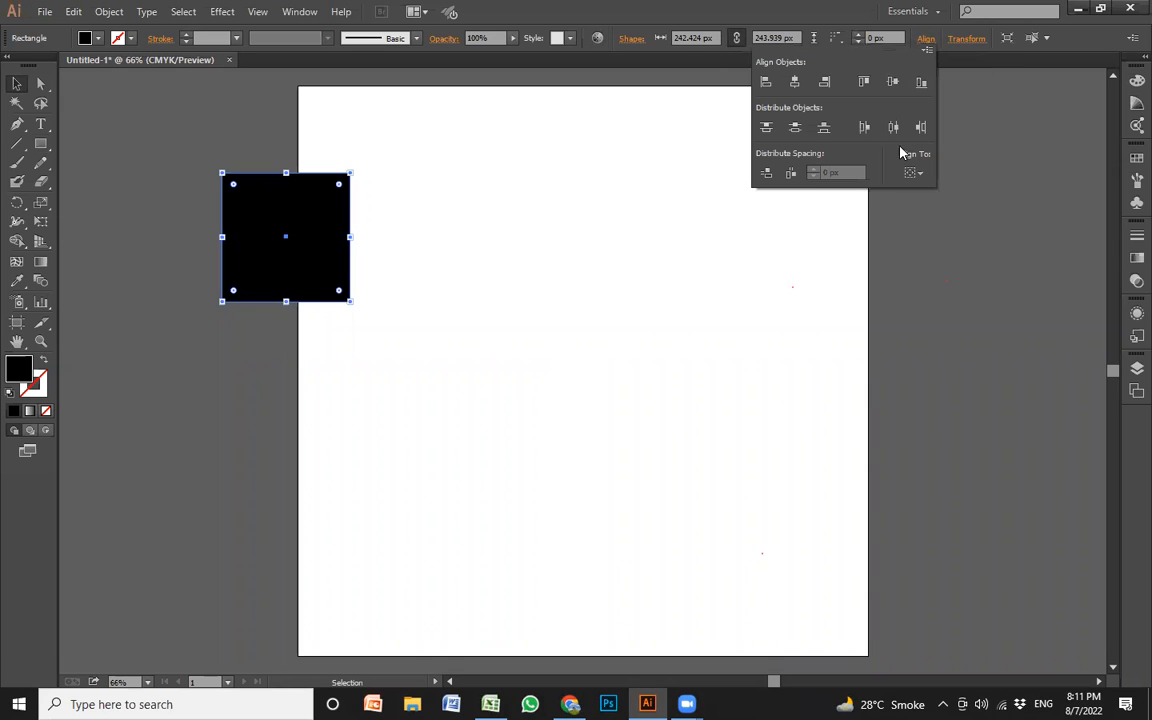
{"action": "left_click", "coordinate": [916, 174]}
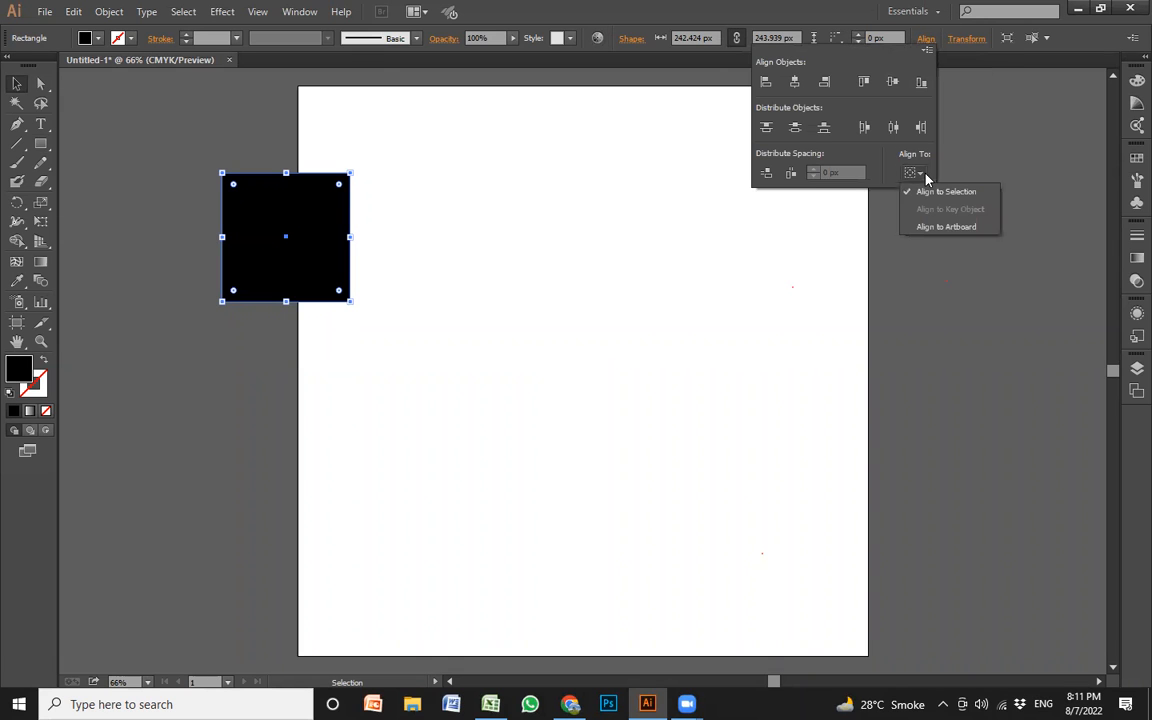
{"action": "left_click", "coordinate": [950, 227]}
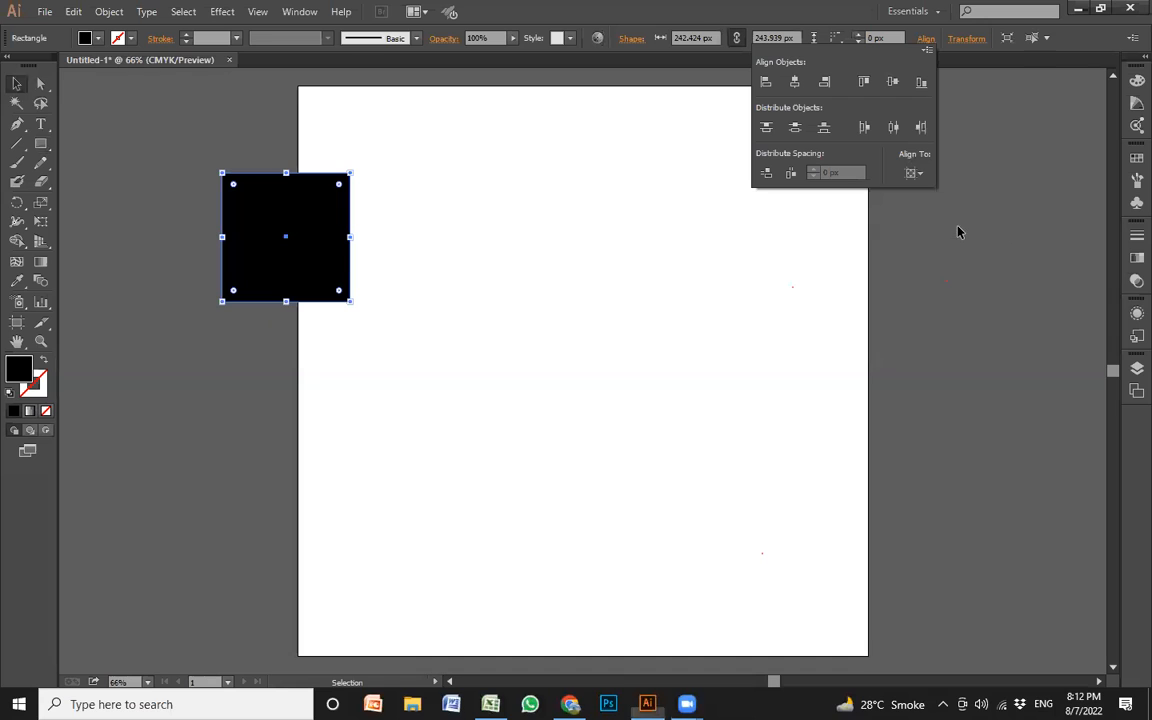
{"action": "left_click", "coordinate": [914, 173]}
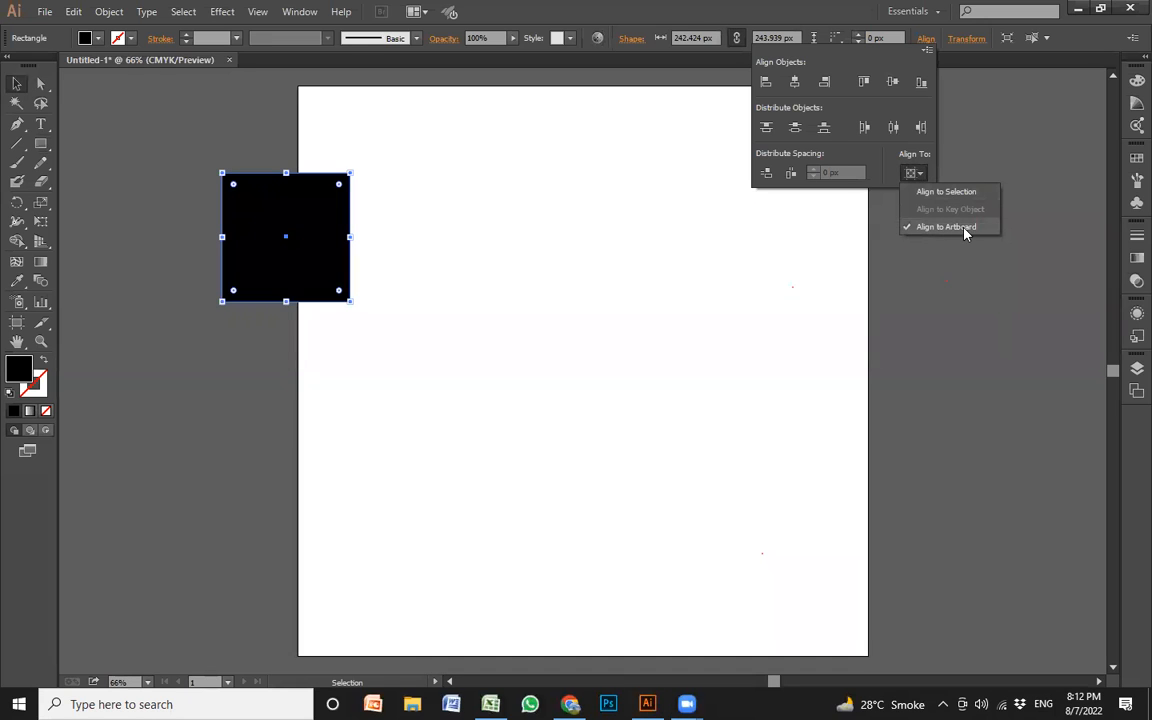
{"action": "left_click", "coordinate": [795, 88]}
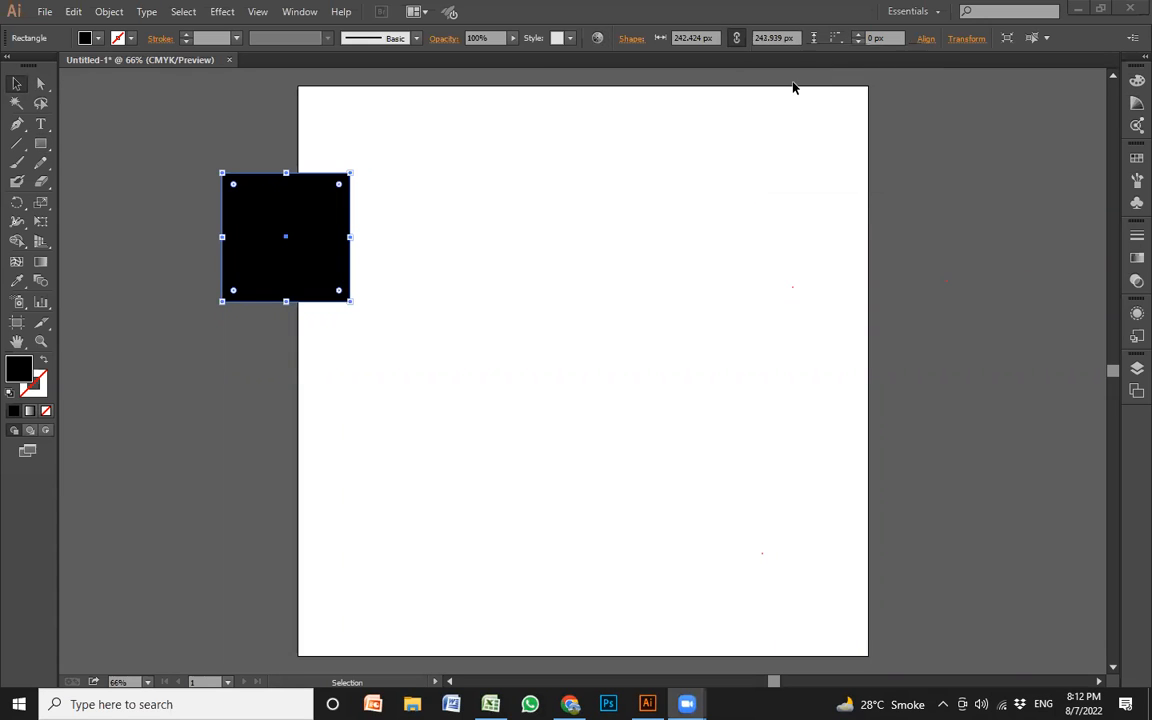
Center the black rectangle on the artboard with Horizontal Align Center and Vertical Align Center
{"action": "left_click", "coordinate": [927, 40]}
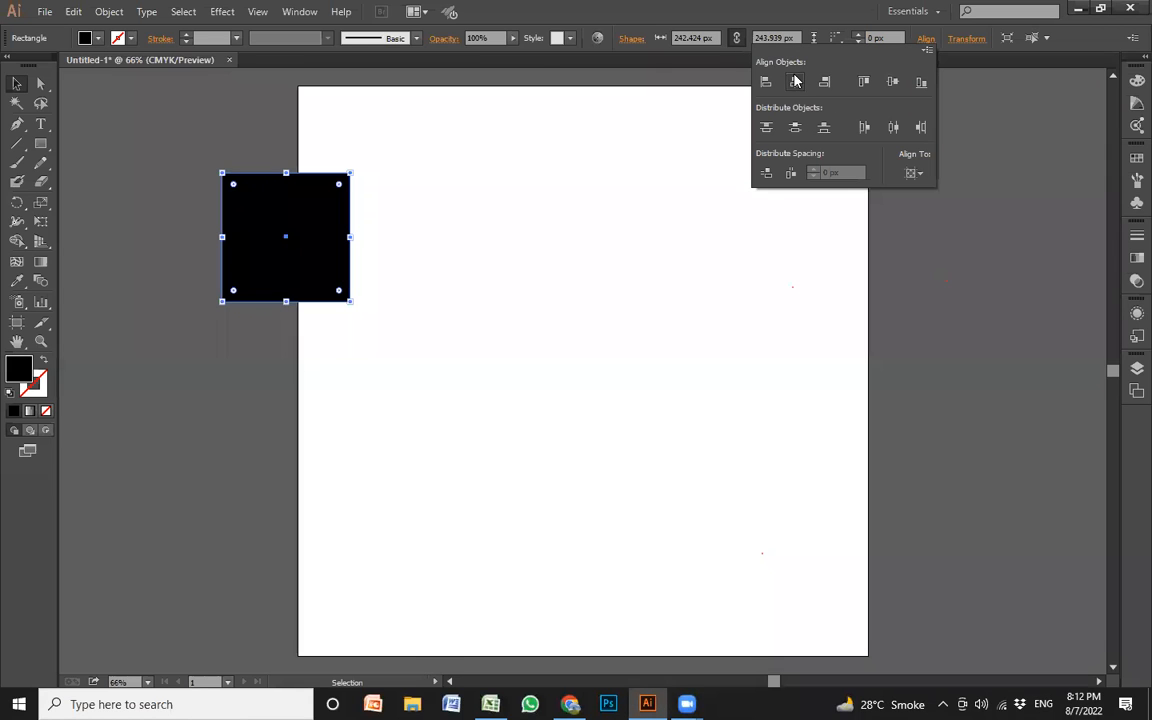
{"action": "left_click", "coordinate": [795, 83]}
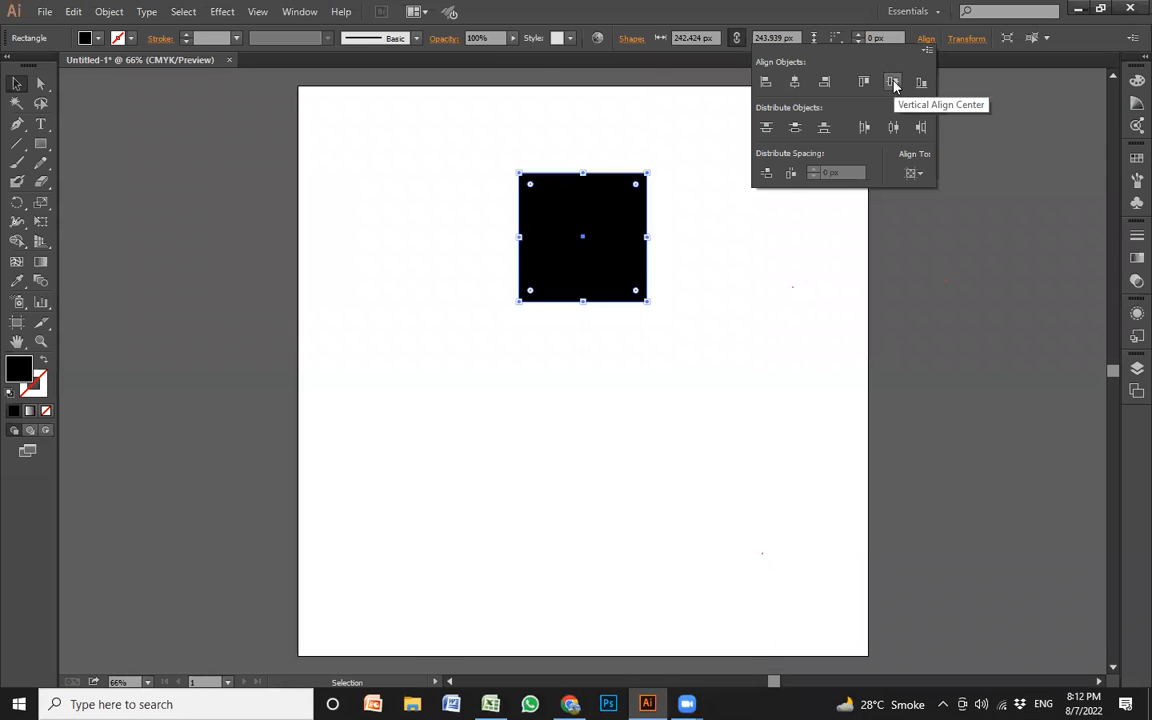
{"action": "left_click", "coordinate": [893, 83]}
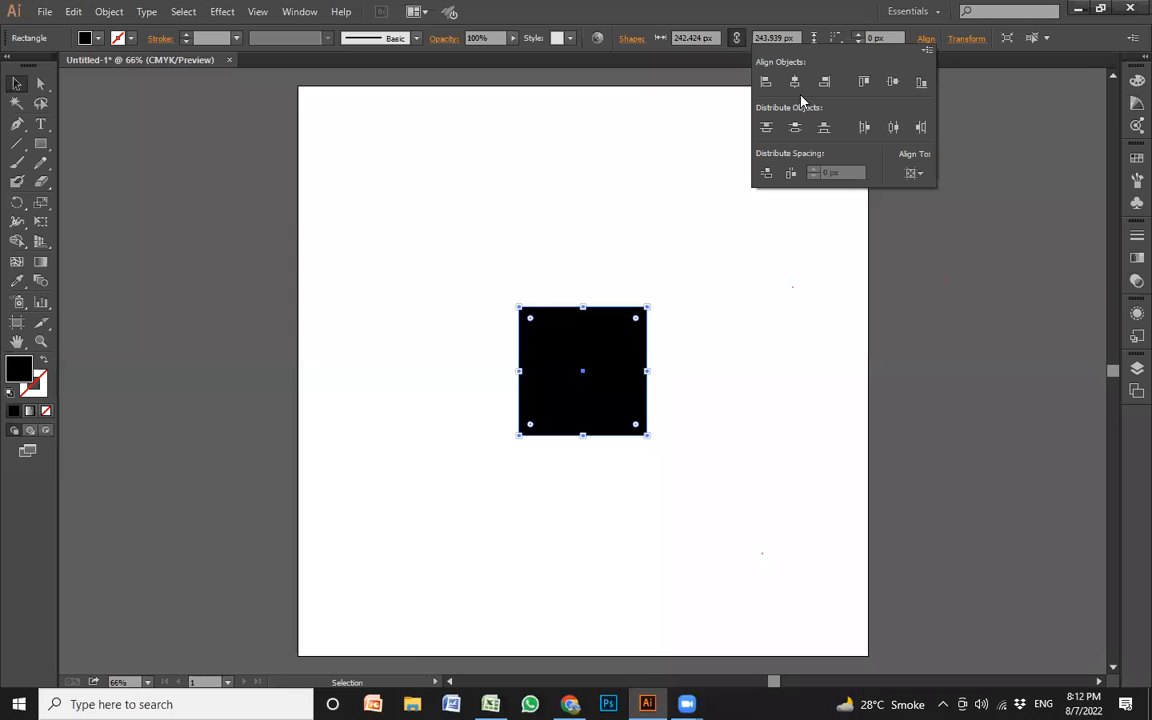
{"action": "left_click", "coordinate": [729, 288]}
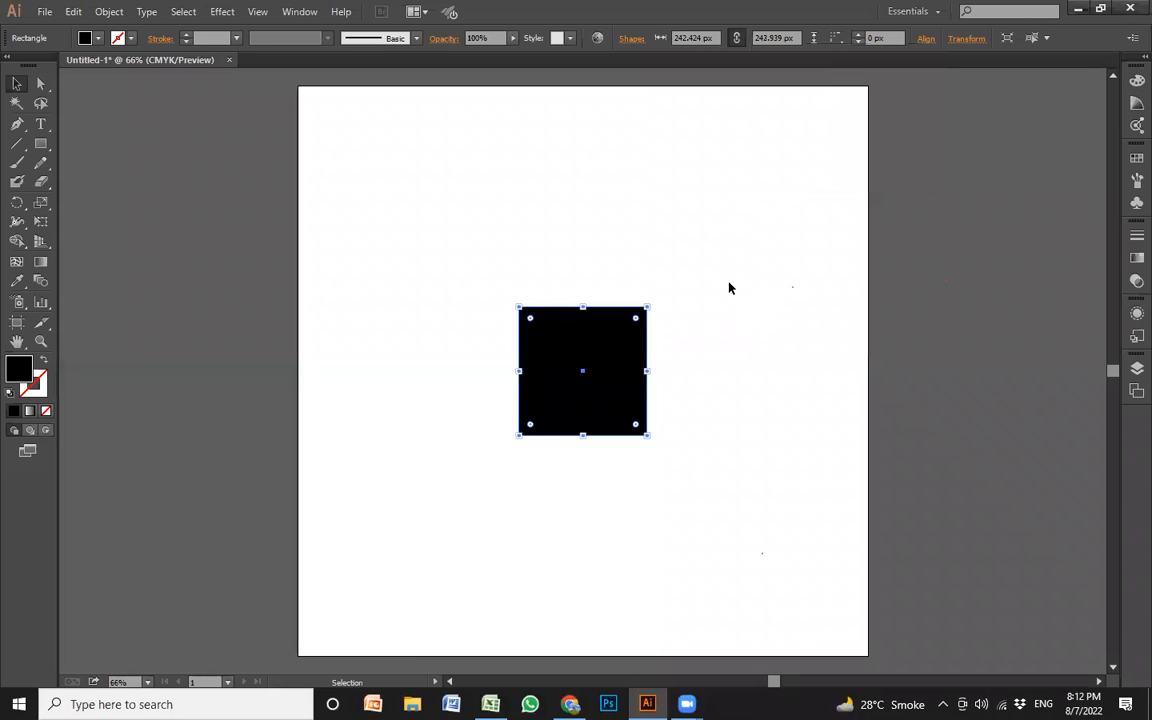
{"action": "left_click", "coordinate": [770, 285]}
Draw a second artboard about 456 × 585 px in the empty area left of the existing artboard
{"action": "left_click_drag", "start_coordinate": [638, 339], "coordinate": [893, 277]}
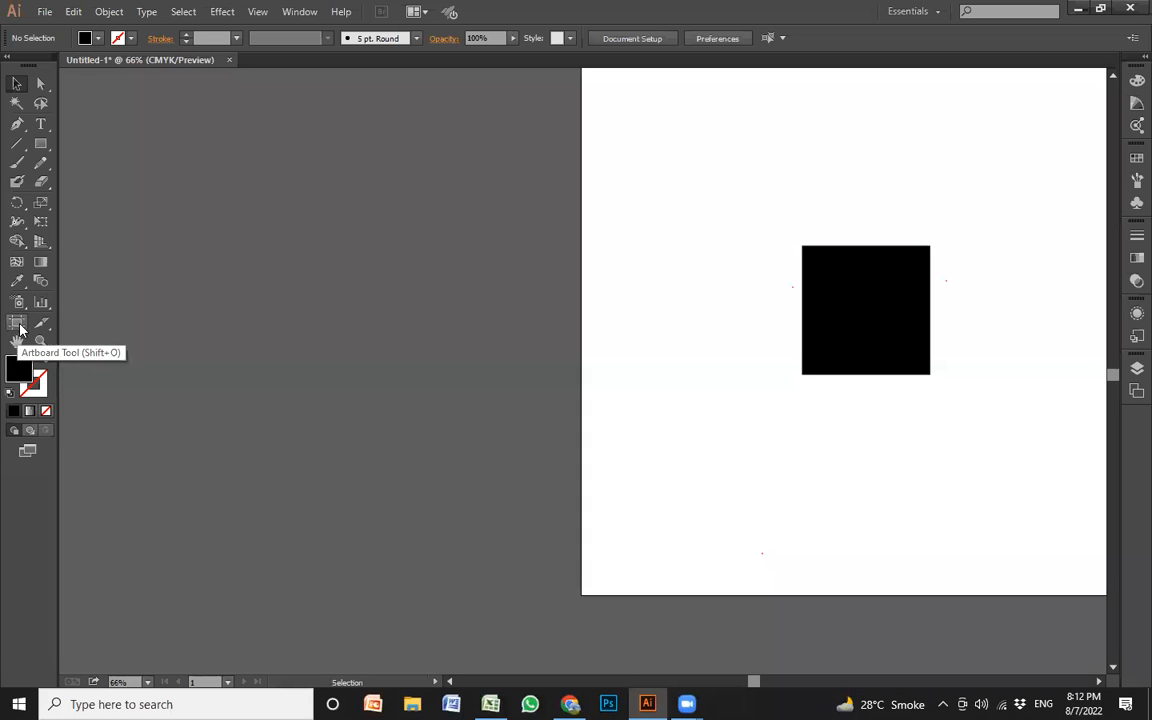
{"action": "left_click", "coordinate": [17, 324]}
{"action": "left_click_drag", "start_coordinate": [198, 167], "coordinate": [445, 474]}
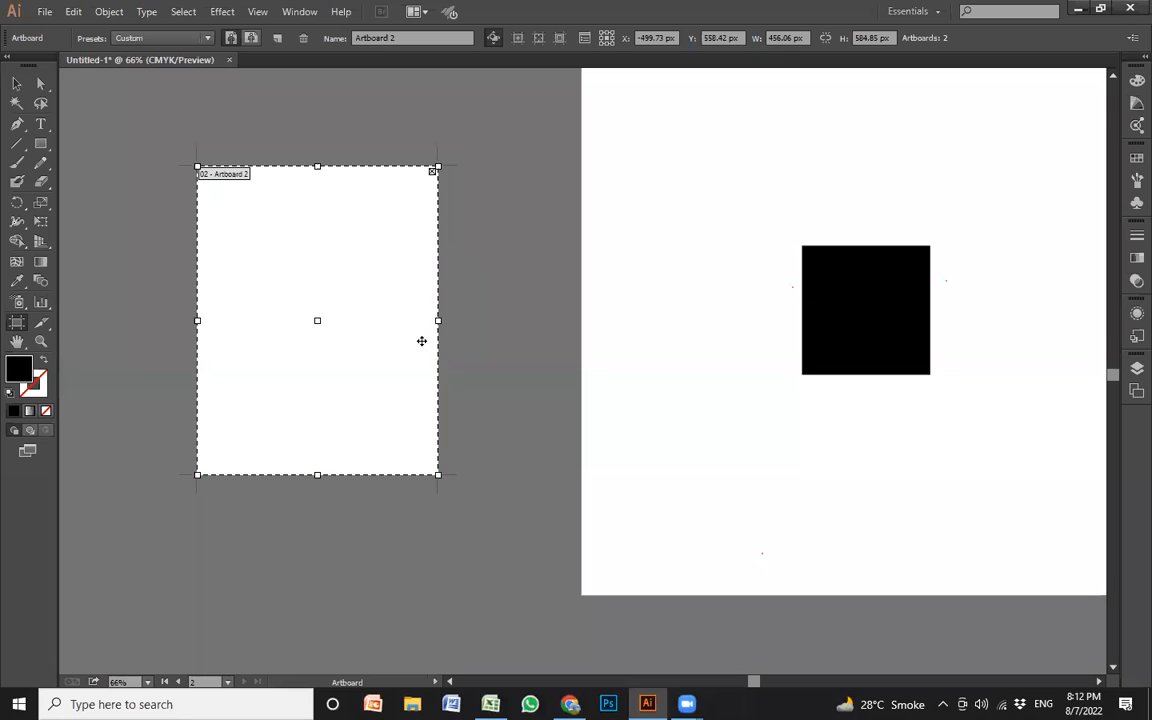
Set the second artboard's size to 200 × 200 px, and enlarge it from its upper-right corner into a bigger square
{"action": "left_click", "coordinate": [790, 37]}
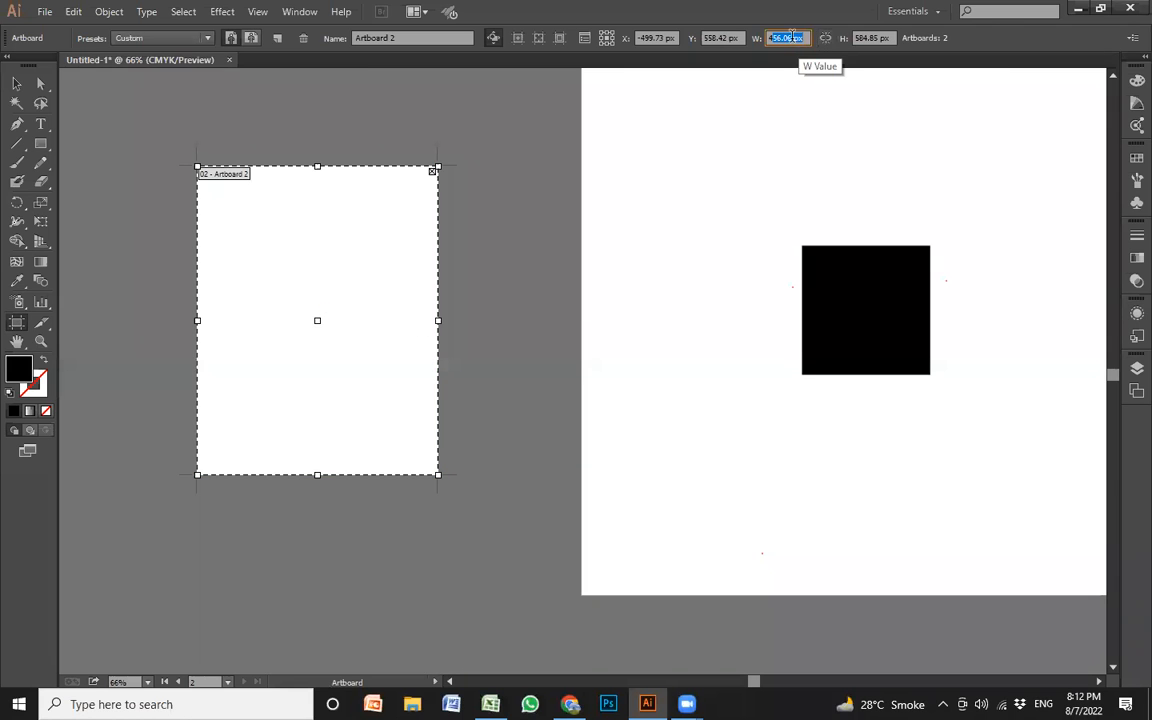
{"action": "left_click", "coordinate": [870, 37]}
{"action": "left_click", "coordinate": [799, 37]}
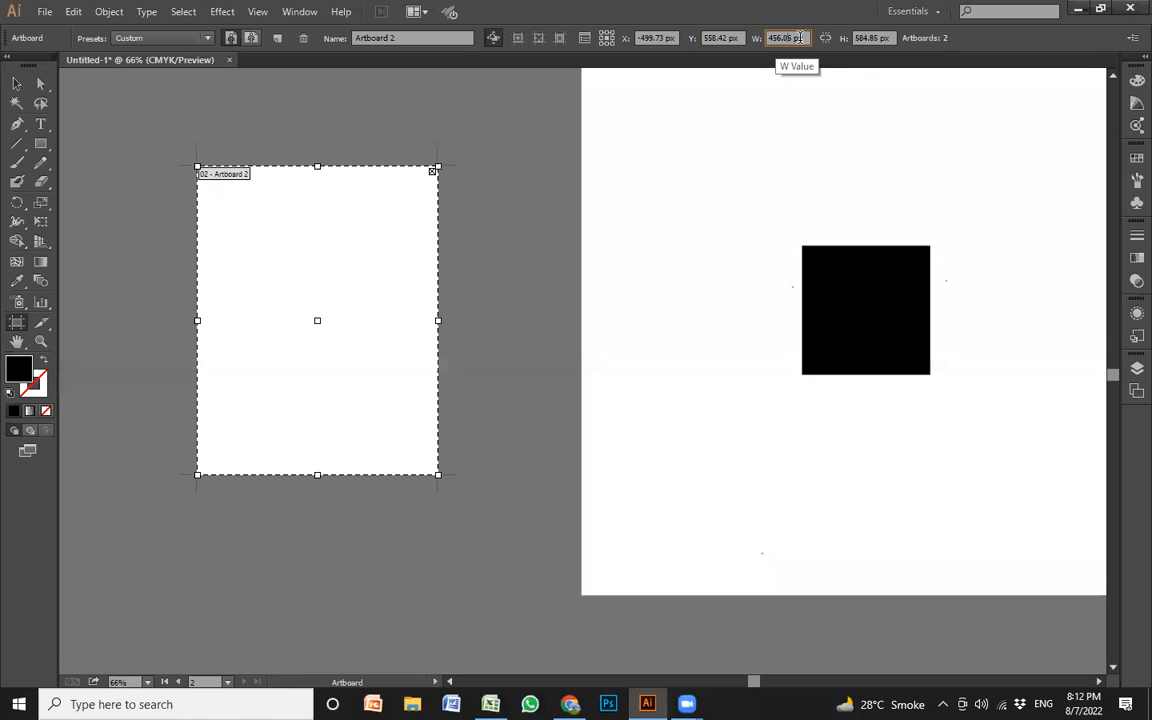
{"action": "left_click", "coordinate": [800, 37]}
{"action": "type", "text": "200"}
{"action": "key", "text": "Tab"}
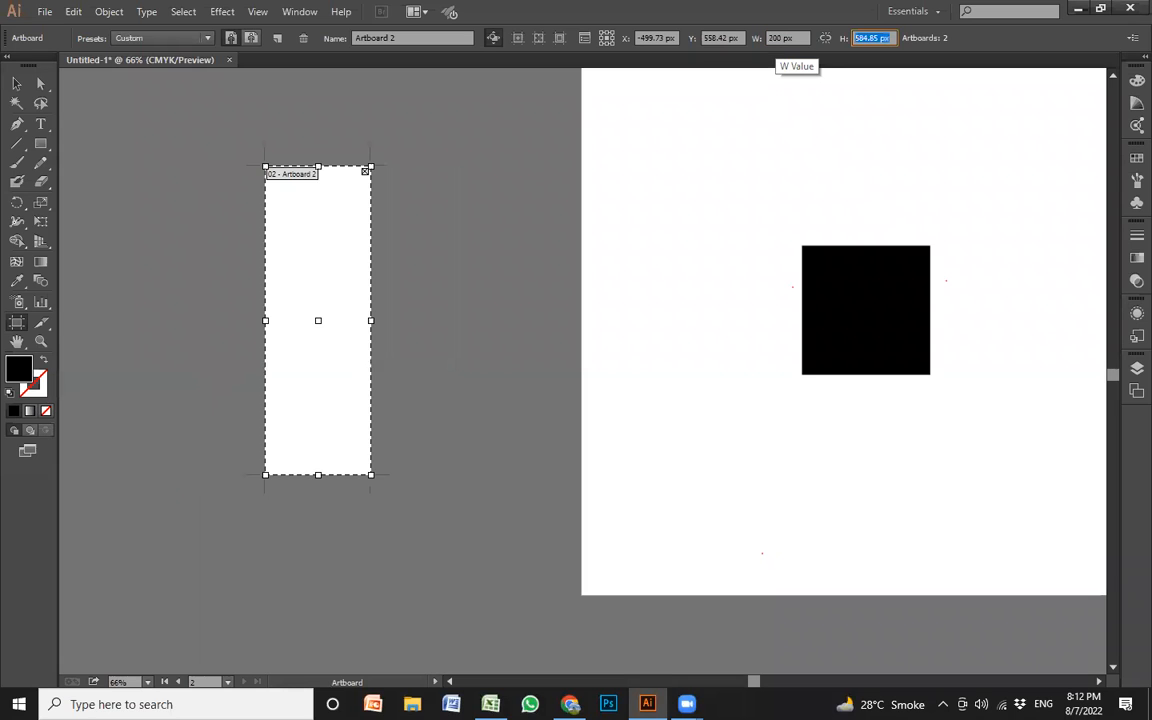
{"action": "type", "text": "200"}
{"action": "key", "text": "Return"}
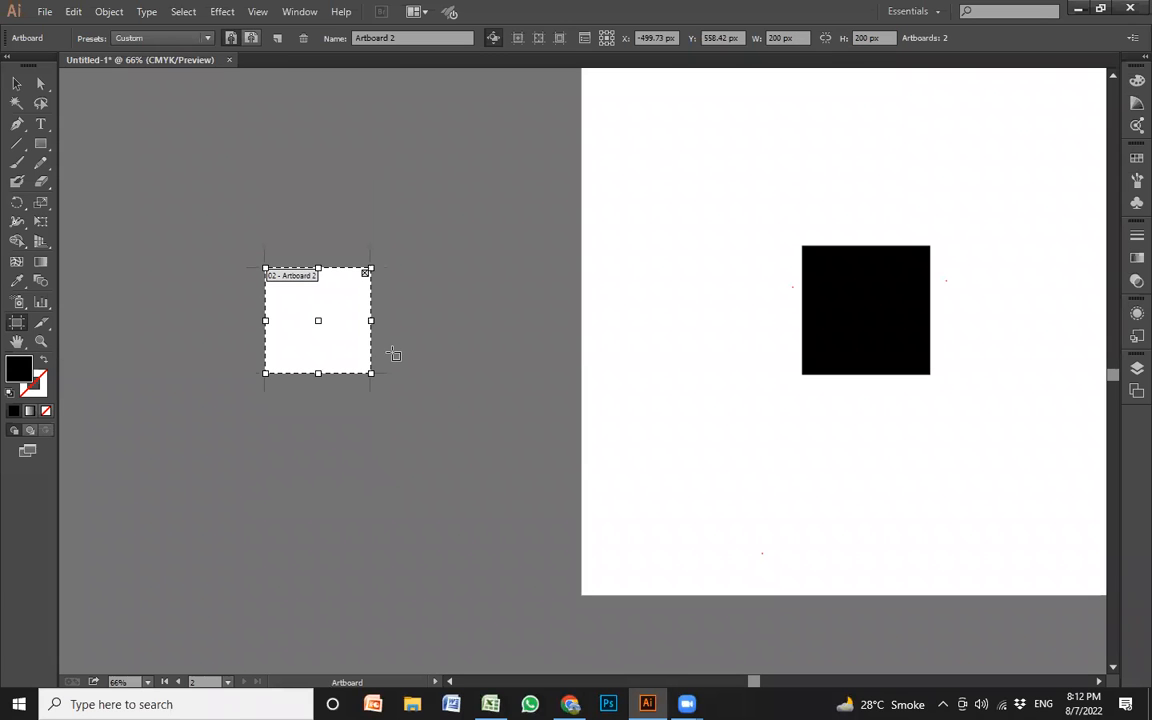
{"action": "left_click_drag", "start_coordinate": [370, 266], "coordinate": [513, 170]}
{"action": "key", "text": "Escape"}
Move the black rectangle onto the second artboard and shrink it to about 191 × 162 px
{"action": "left_click", "coordinate": [861, 342]}
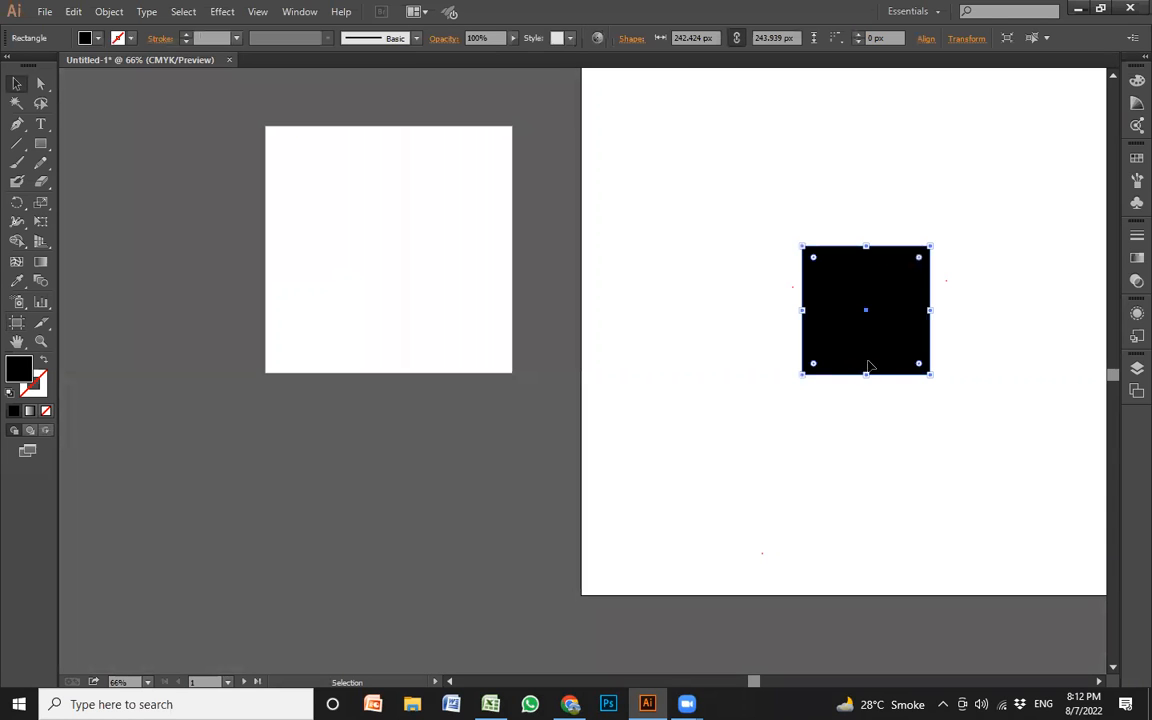
{"action": "left_click_drag", "start_coordinate": [861, 342], "coordinate": [607, 396]}
{"action": "left_click", "coordinate": [527, 347]}
{"action": "left_click_drag", "start_coordinate": [754, 420], "coordinate": [393, 315]}
{"action": "left_click", "coordinate": [340, 345]}
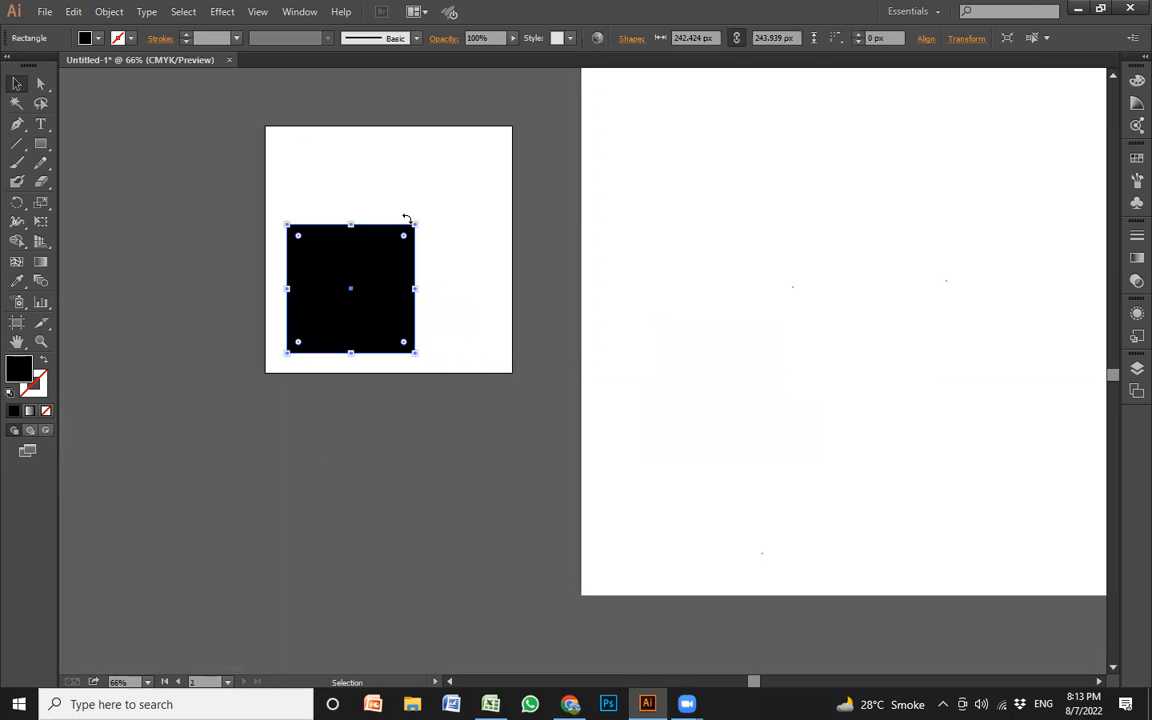
{"action": "left_click_drag", "start_coordinate": [415, 225], "coordinate": [388, 268]}
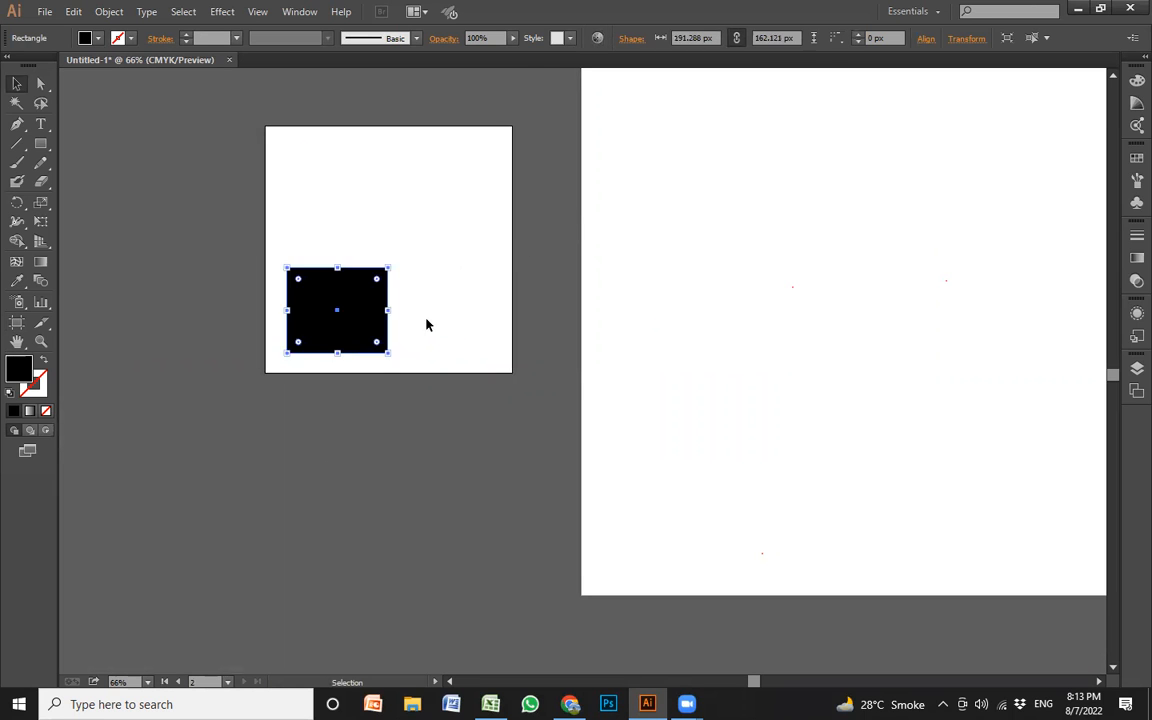
Center the black rectangle on the second artboard with Horizontal Align Center and Vertical Align Center
{"action": "left_click", "coordinate": [926, 38]}
{"action": "left_click", "coordinate": [792, 84]}
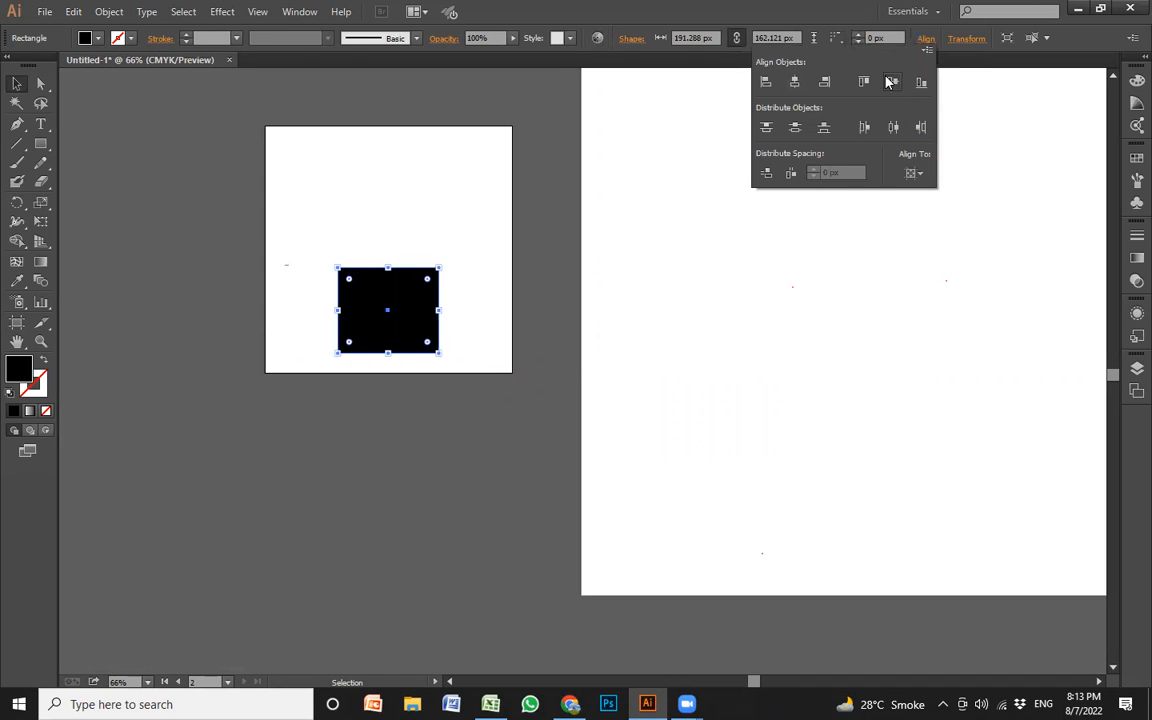
{"action": "left_click", "coordinate": [892, 81]}
Move the black rectangle from the second artboard back to the upper-left area of the large artboard
{"action": "key", "text": "space"}
{"action": "left_click_drag", "start_coordinate": [732, 339], "coordinate": [489, 450]}
{"action": "left_click", "coordinate": [417, 471]}
{"action": "left_click", "coordinate": [168, 367]}
{"action": "left_click_drag", "start_coordinate": [160, 375], "coordinate": [557, 322]}
{"action": "left_click", "coordinate": [463, 155]}
{"action": "left_click_drag", "start_coordinate": [400, 128], "coordinate": [590, 328]}
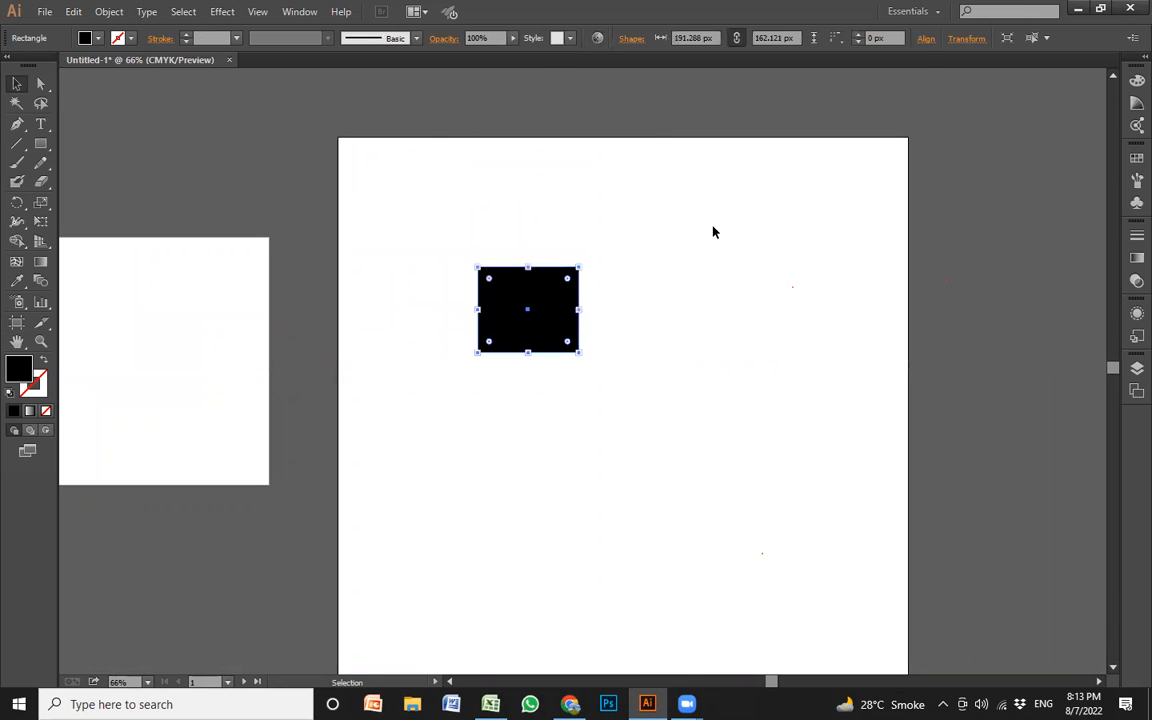
Center the black rectangle horizontally and vertically on the large artboard, and deselect it
{"action": "left_click", "coordinate": [927, 39]}
{"action": "left_click", "coordinate": [794, 81]}
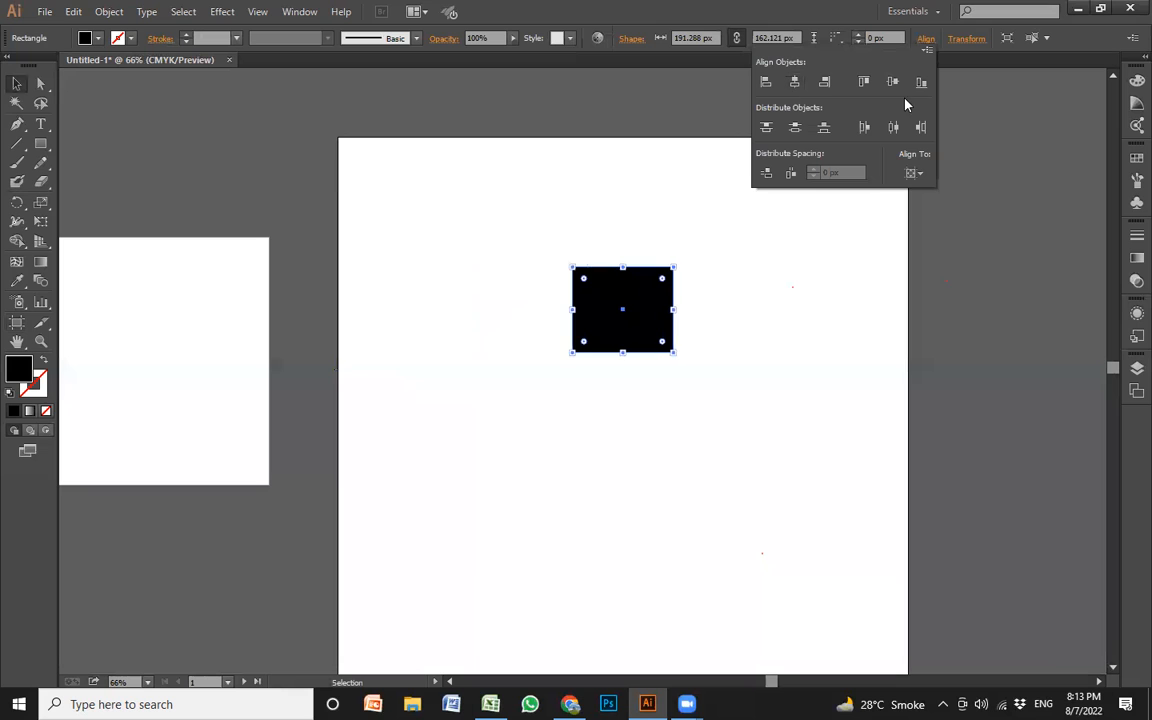
{"action": "left_click", "coordinate": [892, 81]}
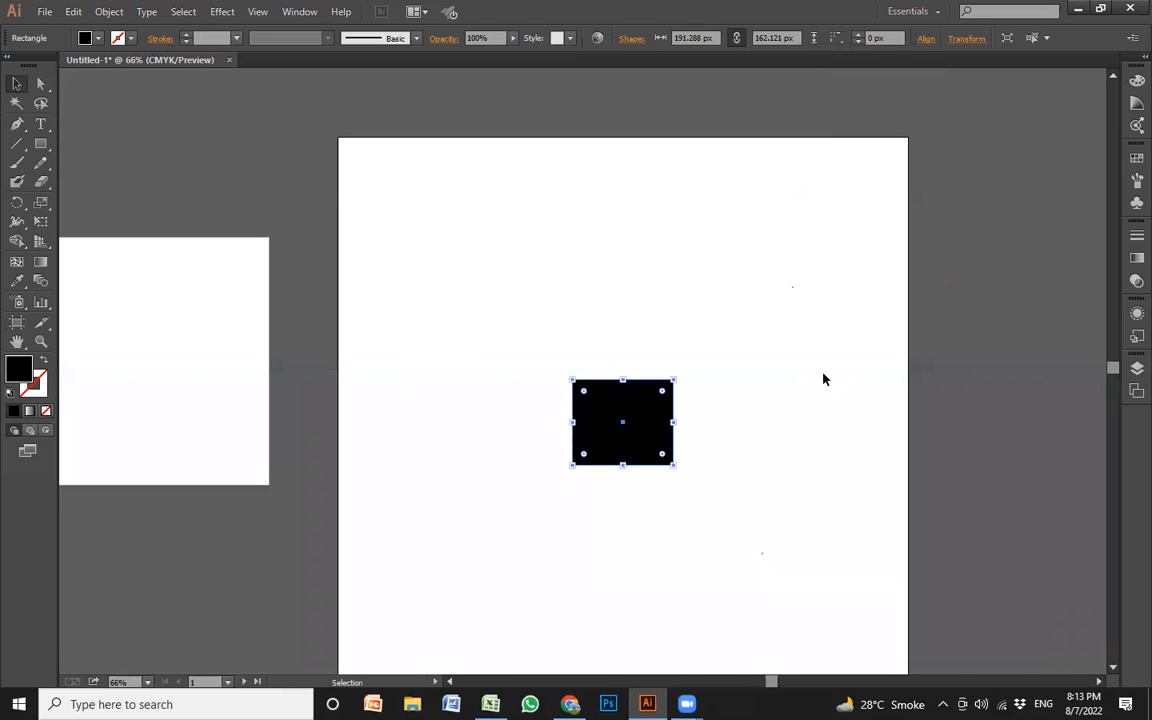
{"action": "left_click", "coordinate": [730, 343]}
Delete the black rectangle from the large artboard
{"action": "key", "text": "z"}
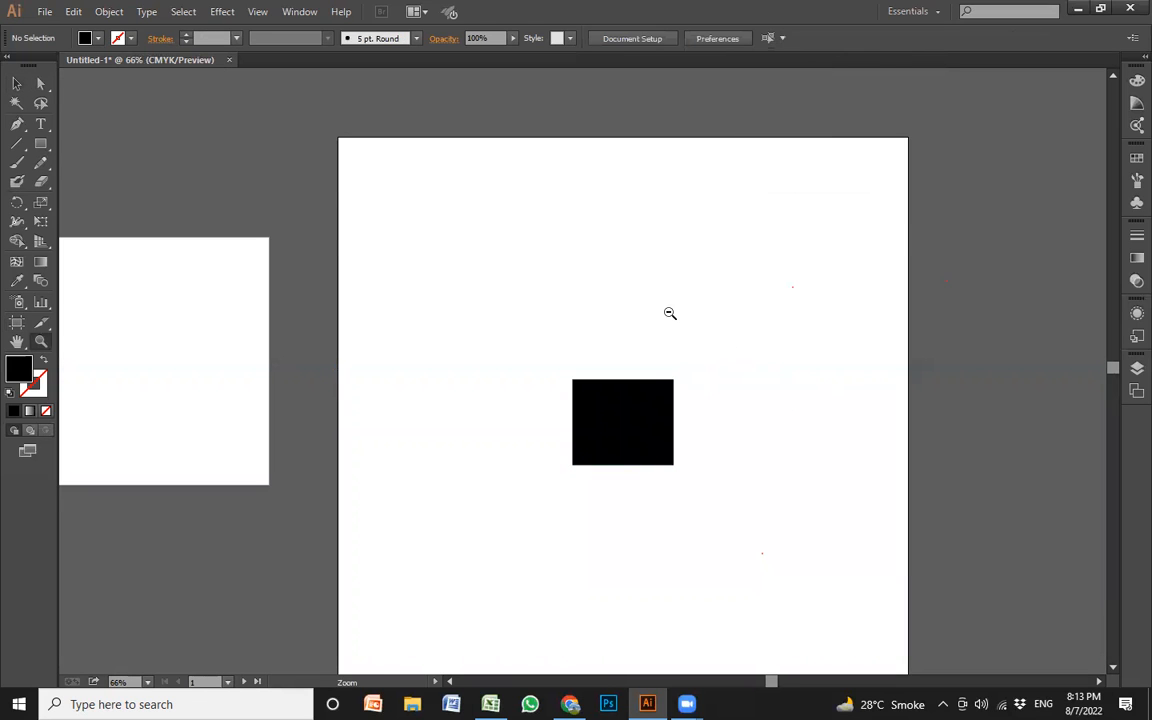
{"action": "left_click", "coordinate": [669, 312], "text": "alt"}
{"action": "key", "text": "space"}
{"action": "left_click_drag", "start_coordinate": [631, 360], "coordinate": [681, 355]}
{"action": "key", "text": "v"}
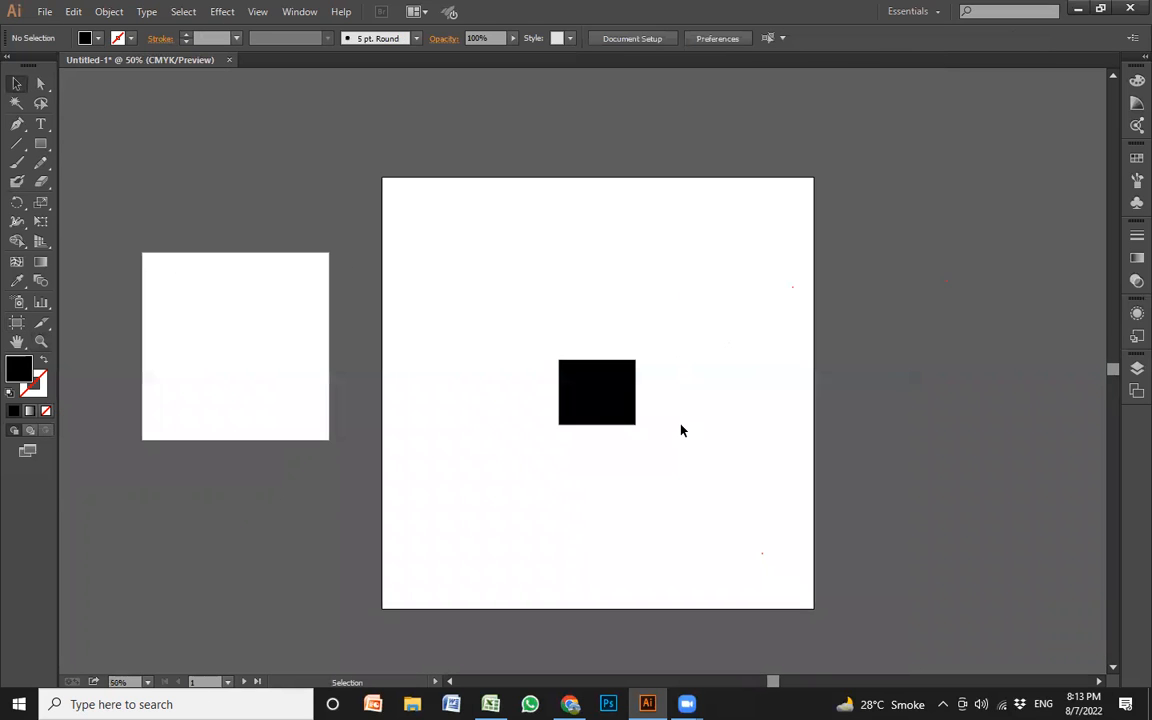
{"action": "left_click", "coordinate": [598, 408]}
{"action": "left_click", "coordinate": [661, 463]}
{"action": "left_click", "coordinate": [602, 411]}
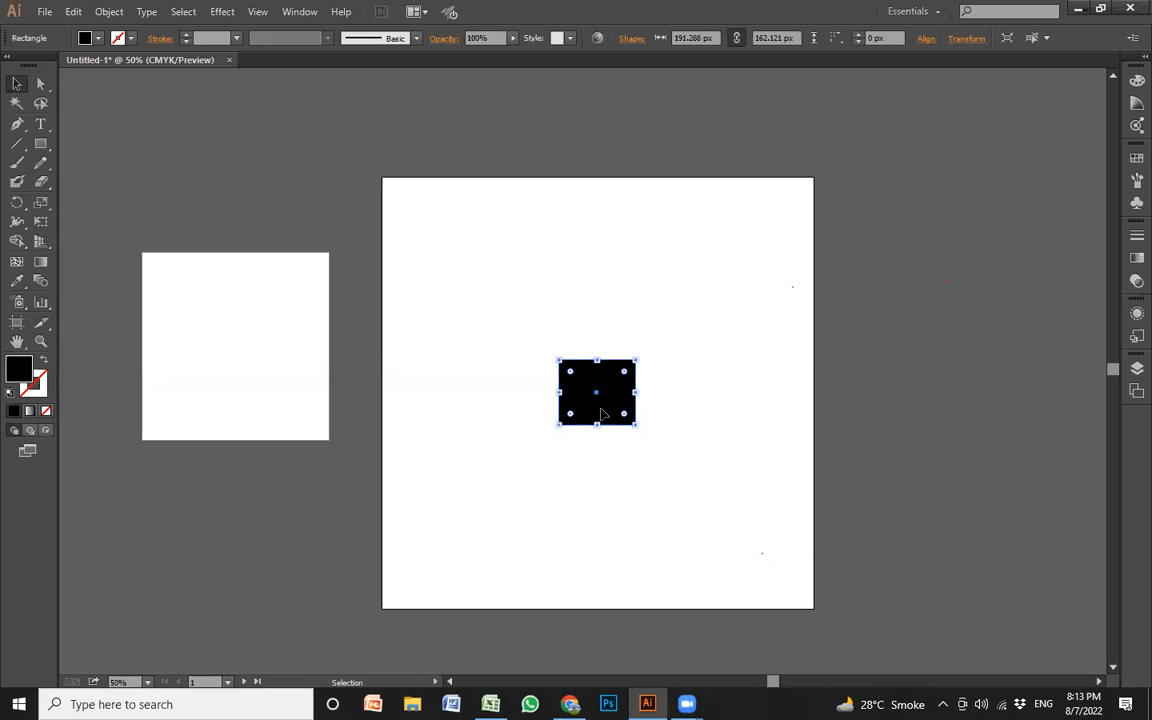
{"action": "key", "text": "Delete"}
Set the Rectangle tool's fill to None and its stroke to black for new shapes
{"action": "key", "text": "z"}
{"action": "left_click_drag", "start_coordinate": [366, 188], "coordinate": [845, 567]}
{"action": "left_click_drag", "start_coordinate": [704, 478], "coordinate": [756, 431]}
{"action": "key", "text": "v"}
{"action": "key", "text": "z"}
{"action": "left_click", "coordinate": [663, 412], "text": "alt"}
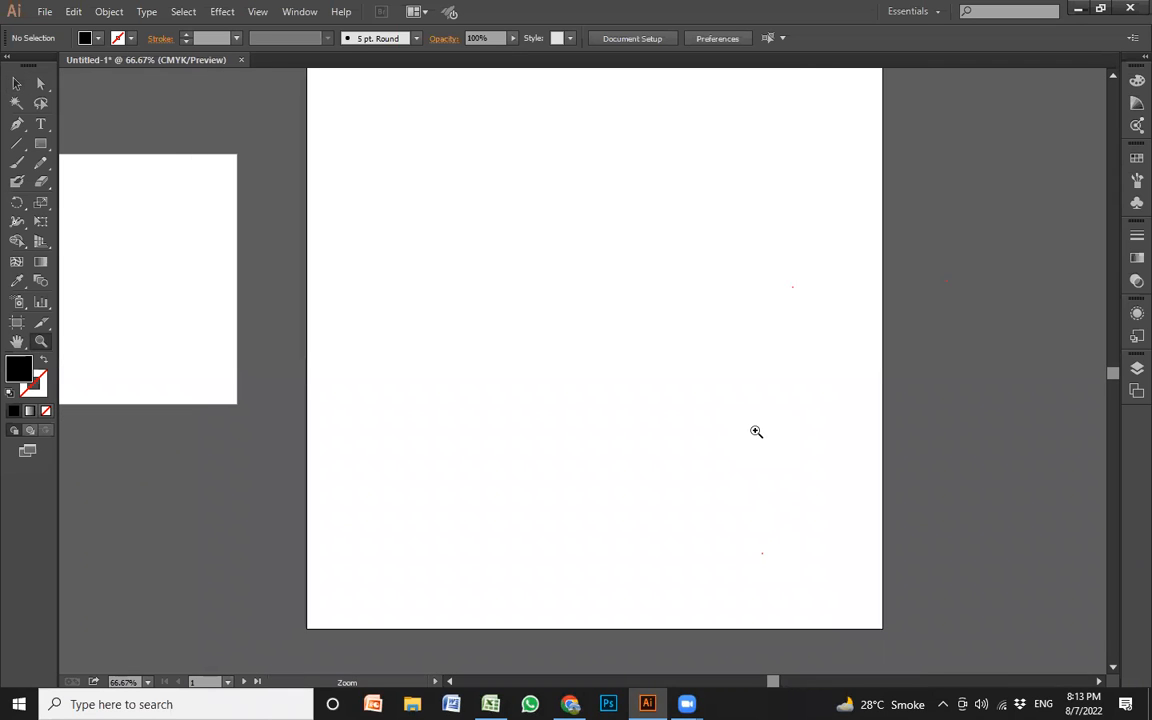
{"action": "key", "text": "m"}
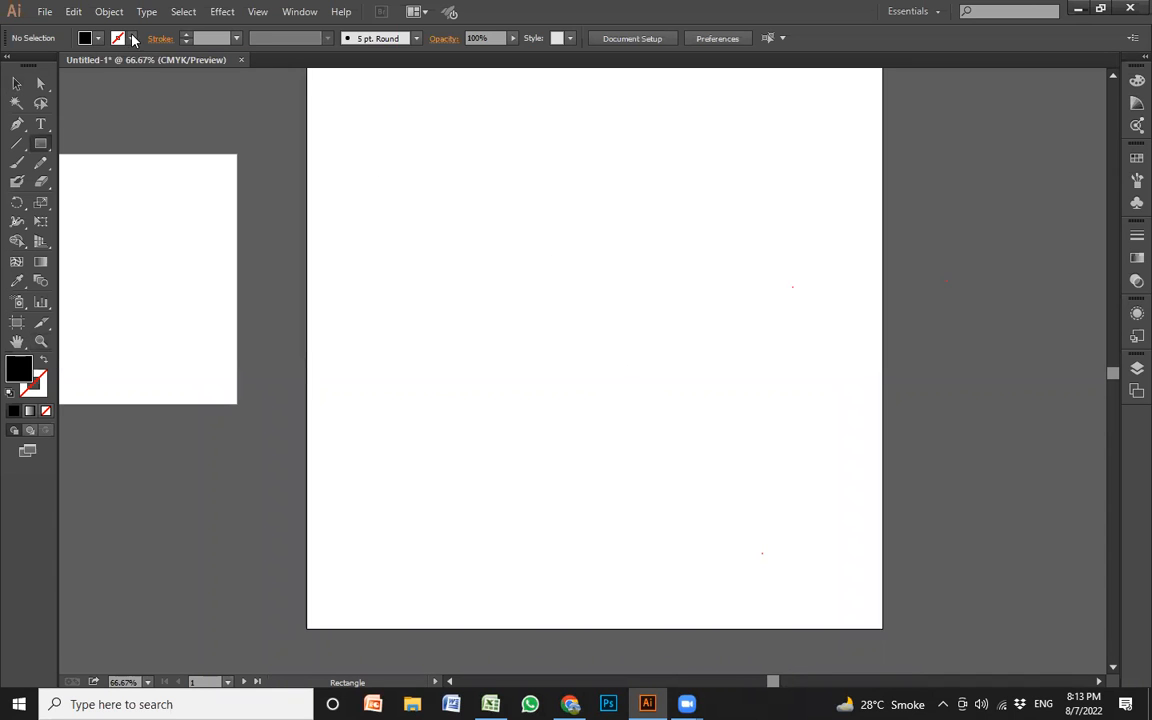
{"action": "left_click", "coordinate": [98, 38]}
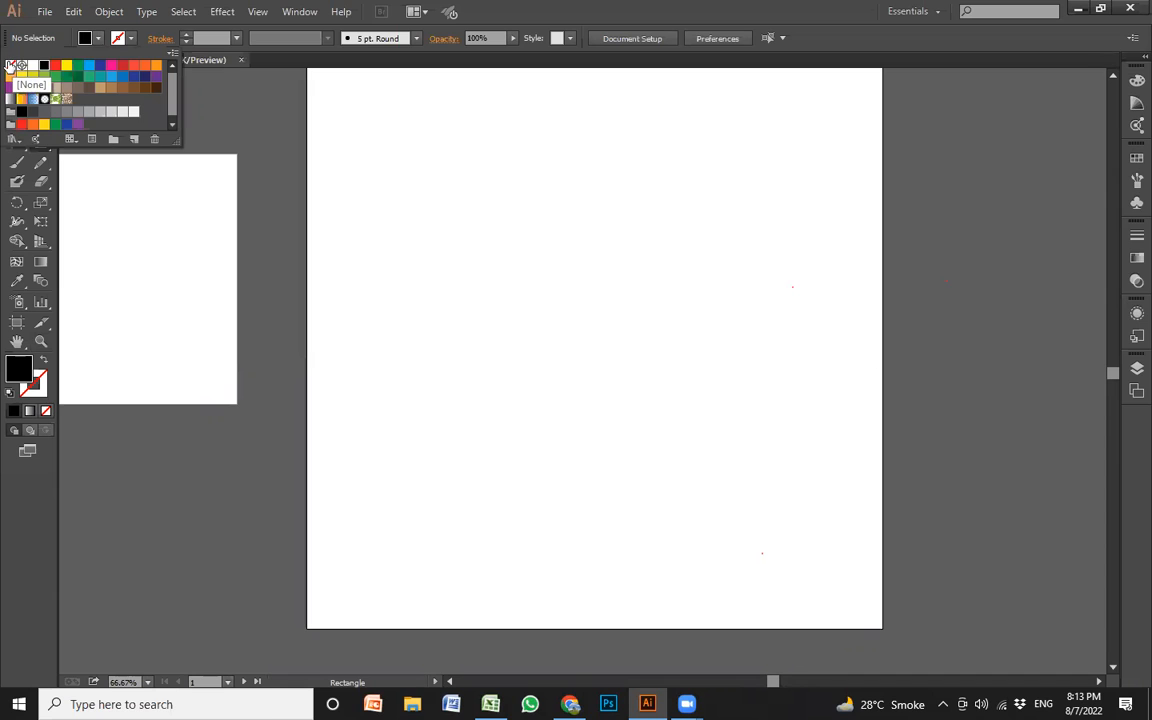
{"action": "left_click", "coordinate": [10, 66]}
{"action": "left_click", "coordinate": [10, 68]}
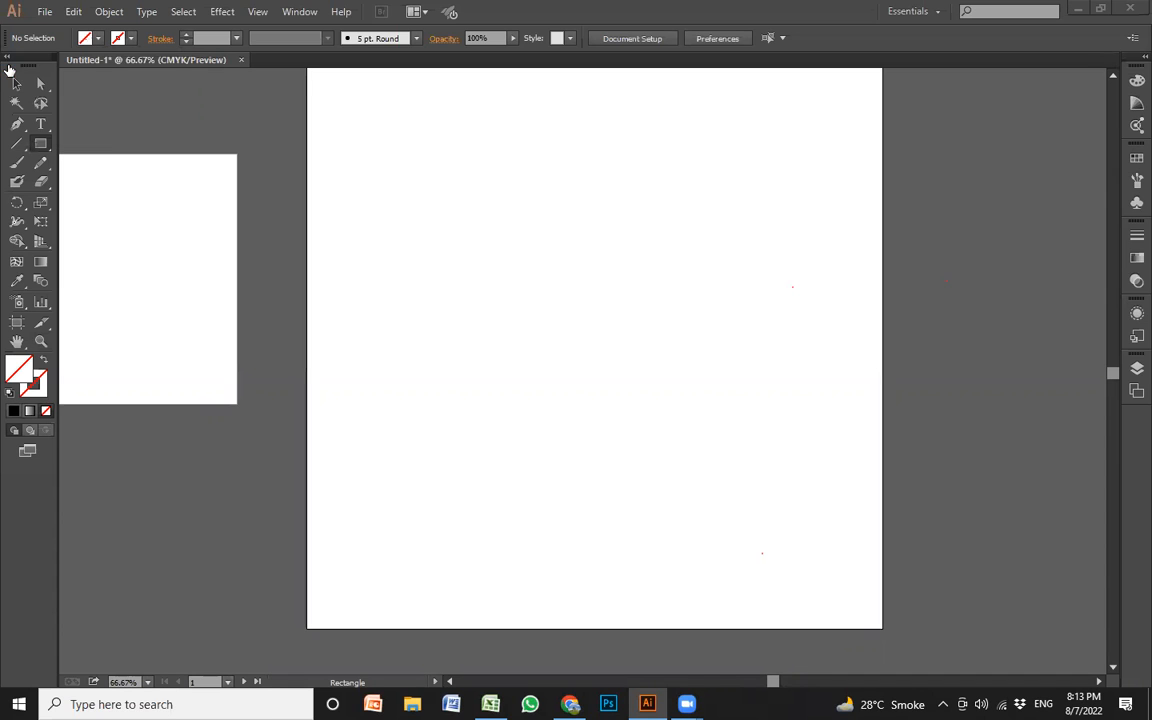
{"action": "left_click", "coordinate": [98, 41]}
{"action": "left_click", "coordinate": [96, 40]}
{"action": "left_click", "coordinate": [129, 39]}
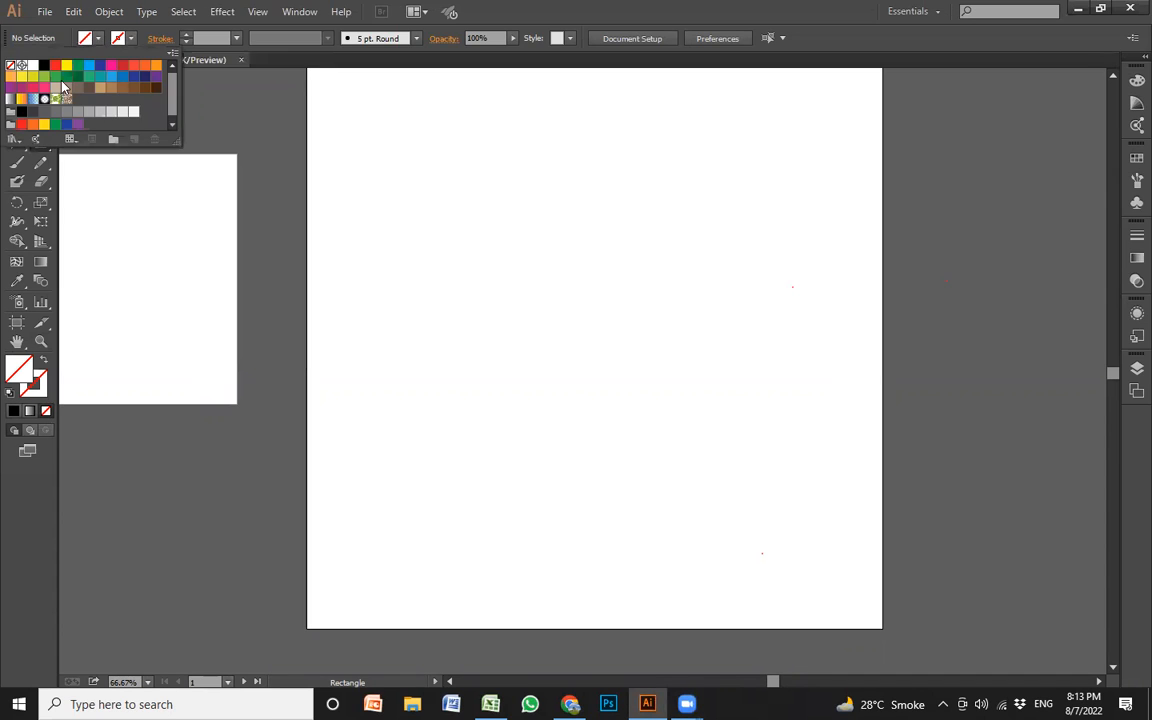
{"action": "left_click", "coordinate": [44, 67]}
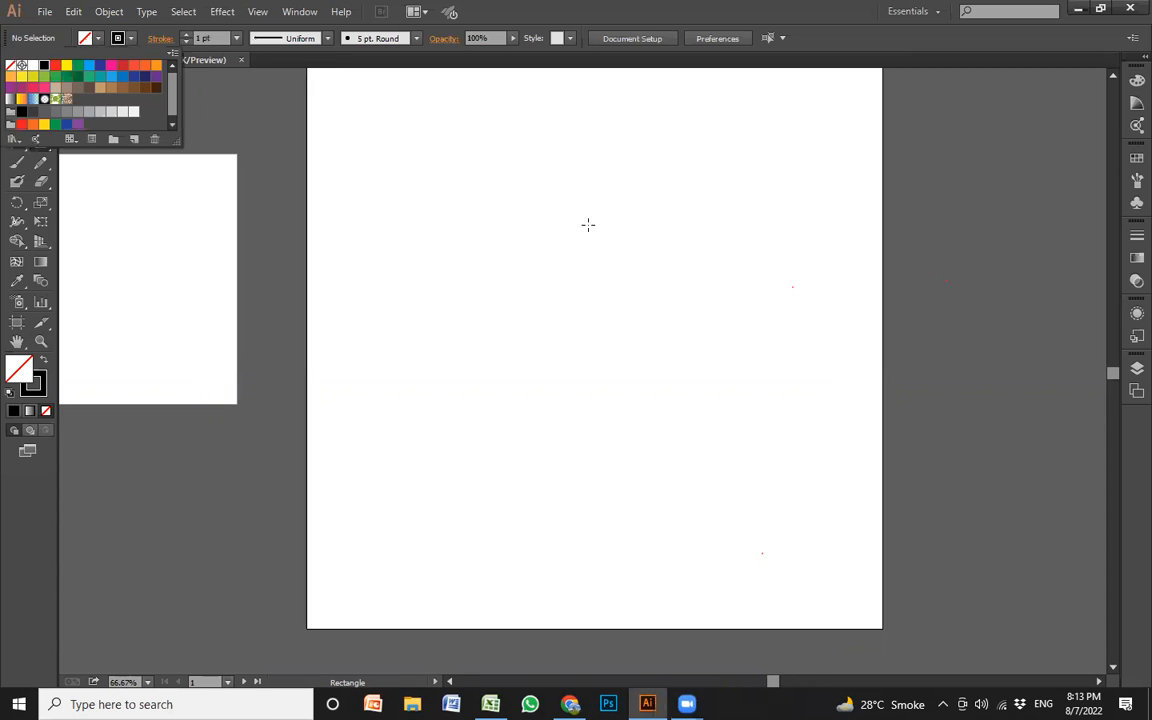
Draw an outlined square about 111 px wide and repeat its copy downward edge to edge into a column of six
{"action": "mouse_move", "coordinate": [521, 187]}
{"action": "left_mouse_down"}
{"action": "mouse_move", "coordinate": [575, 246]}
{"action": "mouse_move", "coordinate": [581, 314]}
{"action": "mouse_move", "coordinate": [582, 304]}
{"action": "left_mouse_up"}
{"action": "key", "text": "v"}
{"action": "key", "text": "ctrl+d"}
{"action": "key", "text": "ctrl+d"}
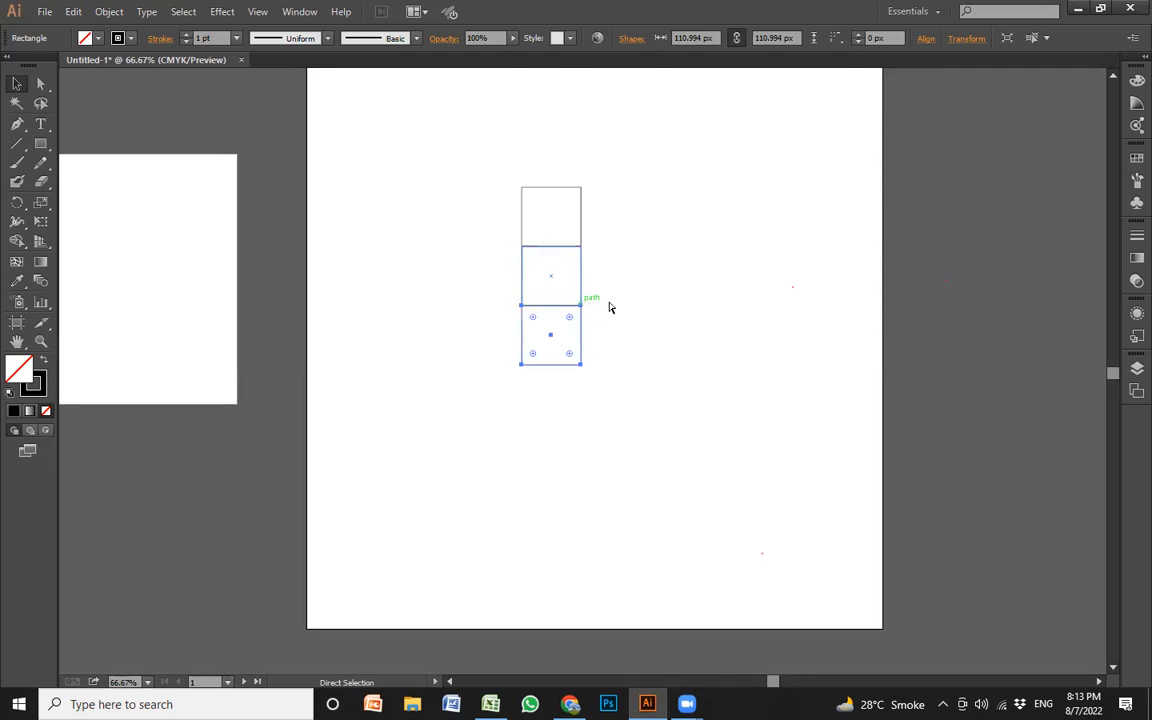
{"action": "key", "text": "ctrl+d"}
{"action": "key", "text": "ctrl+d"}
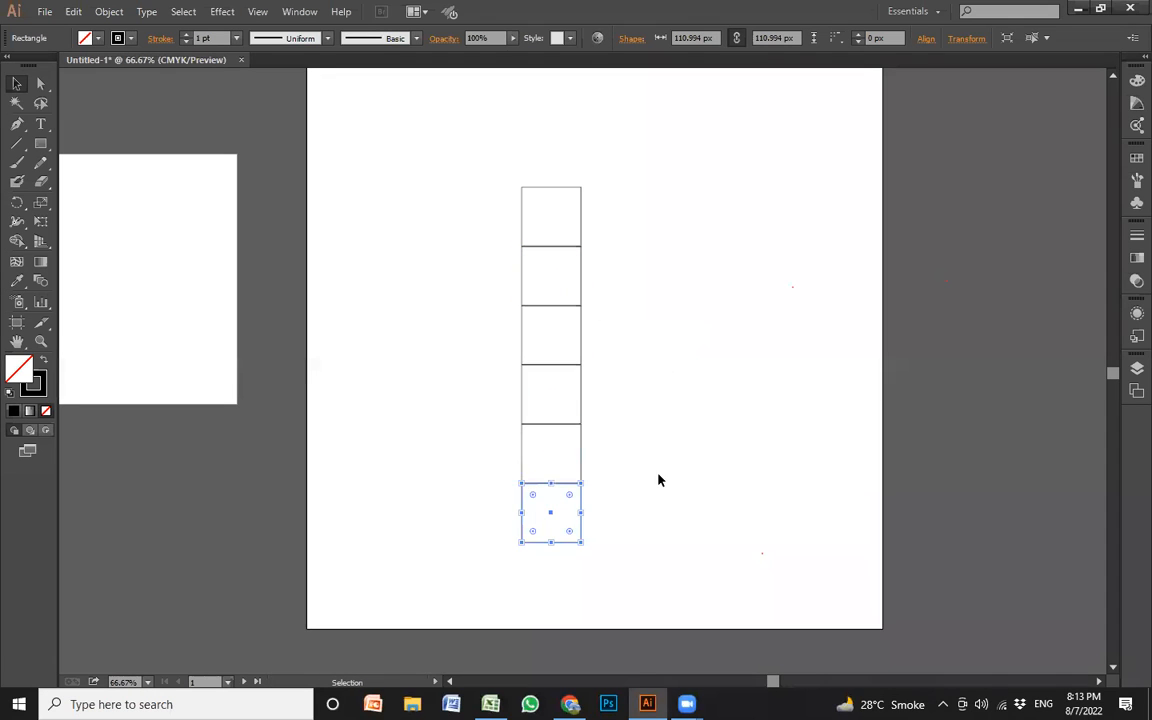
{"action": "left_click", "coordinate": [655, 481]}
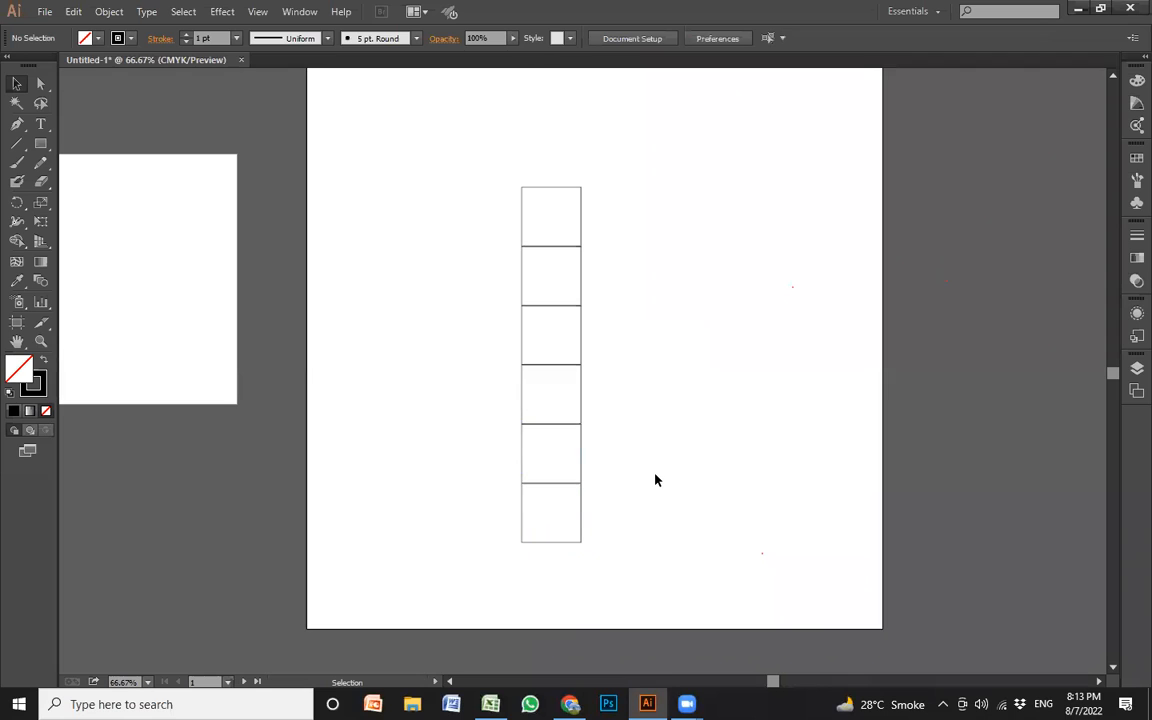
Delete the whole column of six squares
{"action": "left_click_drag", "start_coordinate": [634, 555], "coordinate": [509, 175]}
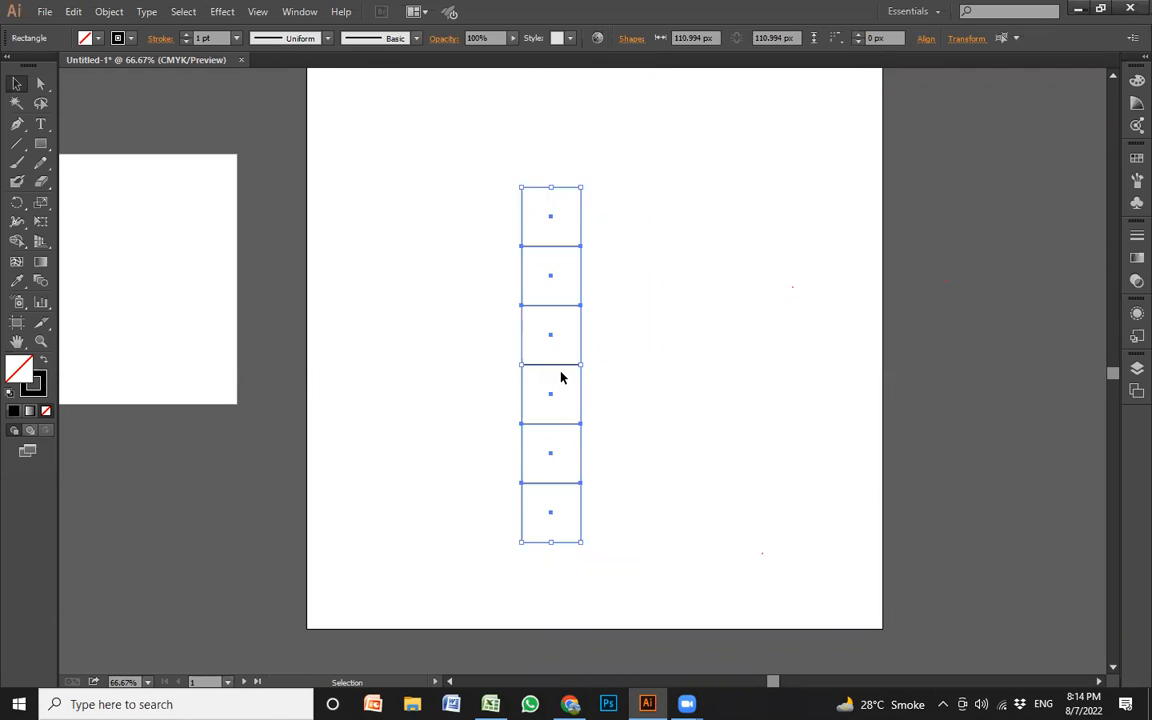
{"action": "key", "text": "Delete"}
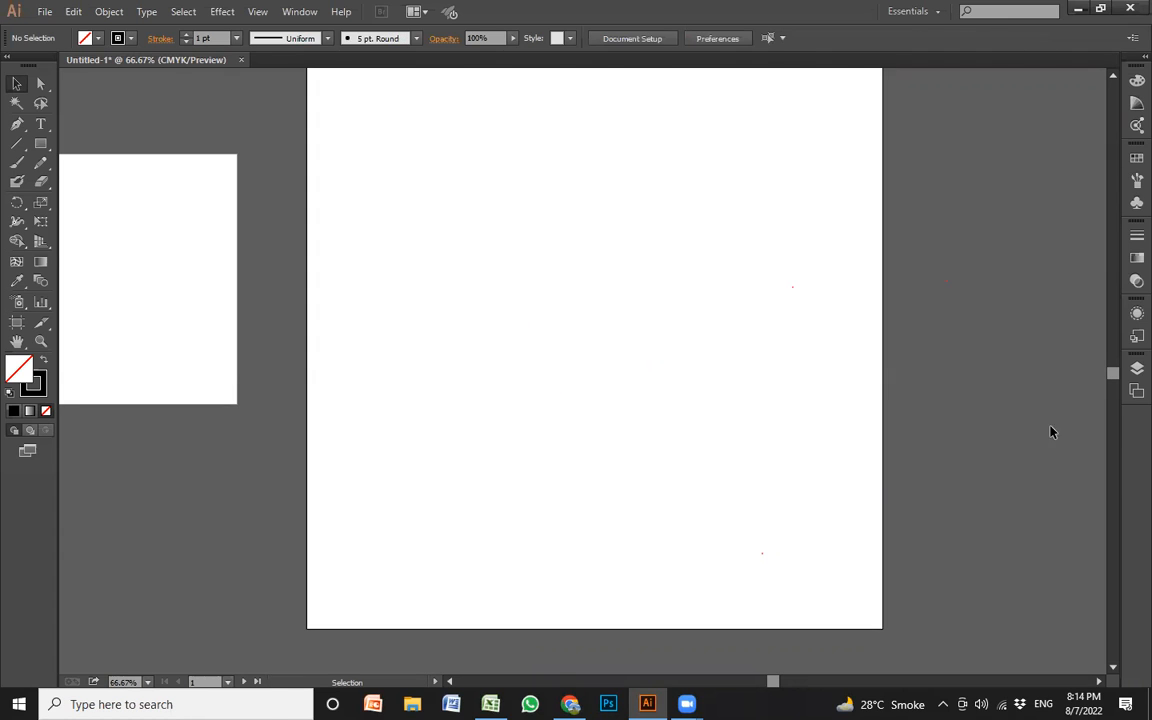
Draw an outlined square about 114 px wide and duplicate it repeatedly downward to form a column of six touching squares
{"action": "key", "text": "m"}
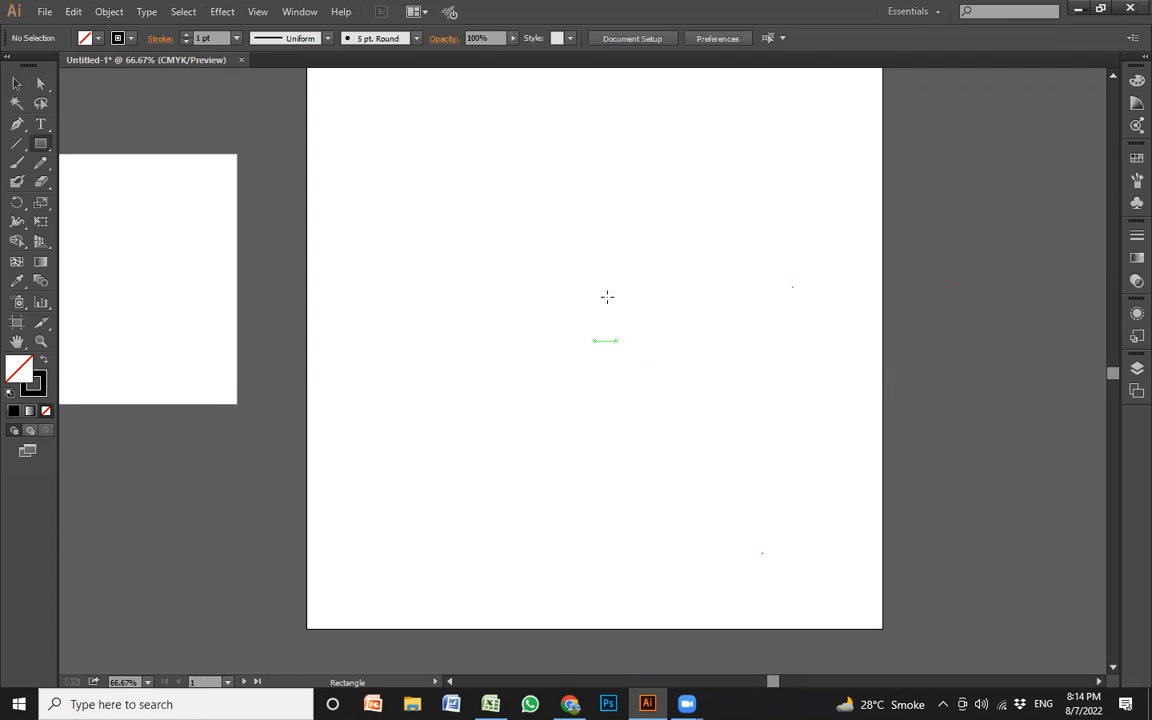
{"action": "mouse_move", "coordinate": [521, 164]}
{"action": "left_mouse_down"}
{"action": "mouse_move", "coordinate": [585, 226]}
{"action": "mouse_move", "coordinate": [563, 327]}
{"action": "mouse_move", "coordinate": [563, 290]}
{"action": "left_mouse_up"}
{"action": "key", "text": "v"}
{"action": "key", "text": "ctrl+d"}
{"action": "key", "text": "ctrl+d"}
{"action": "key", "text": "ctrl+d"}
{"action": "key", "text": "ctrl+d"}
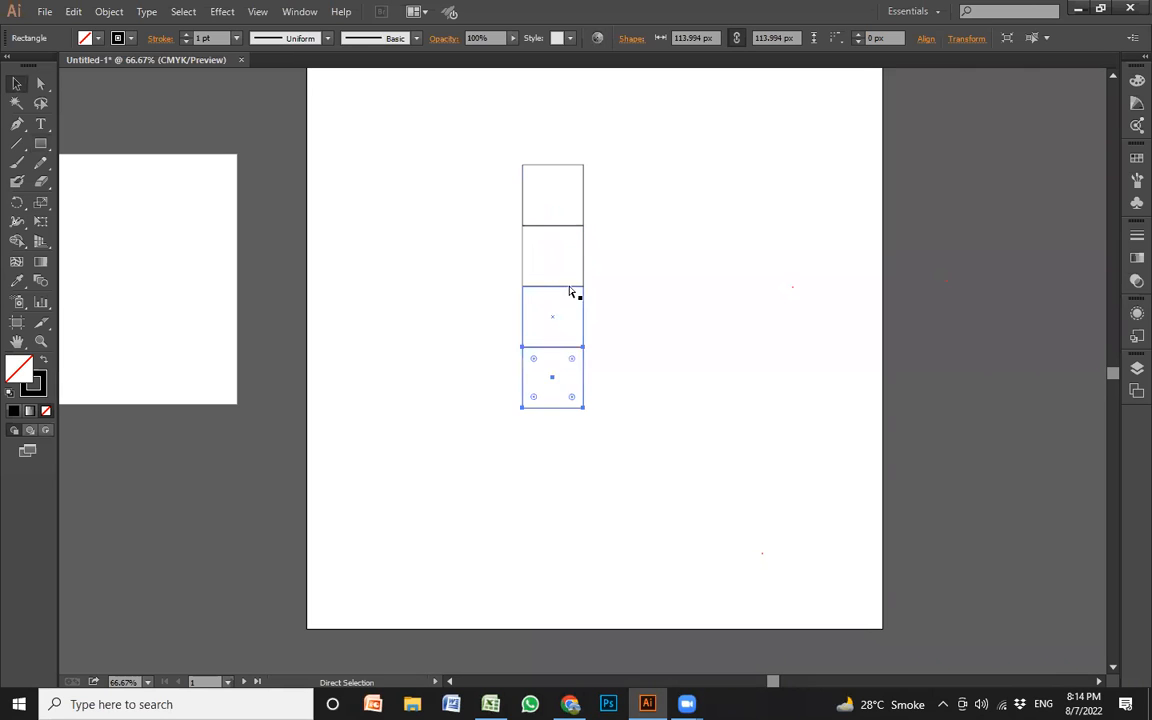
{"action": "left_click_drag", "start_coordinate": [661, 530], "coordinate": [532, 404]}
{"action": "left_click", "coordinate": [669, 520]}
Try duplicating the column of squares sideways into three adjoining columns, and undo the copies
{"action": "left_click_drag", "start_coordinate": [658, 553], "coordinate": [458, 172]}
{"action": "left_click_drag", "start_coordinate": [554, 233], "coordinate": [614, 245]}
{"action": "key", "text": "ctrl+d"}
{"action": "left_click_drag", "start_coordinate": [776, 537], "coordinate": [451, 153]}
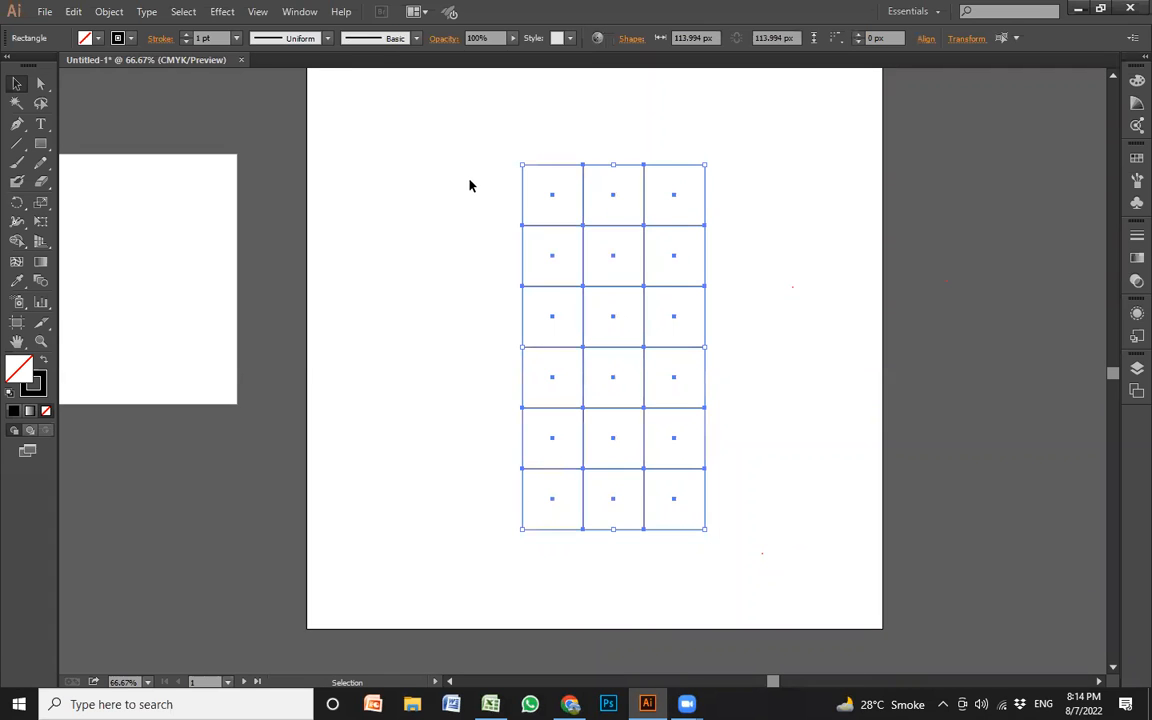
{"action": "key", "text": "ctrl+z"}
{"action": "key", "text": "ctrl+z"}
Copy the column of six squares to its right edge and repeat the copy to build a three-column grid
{"action": "left_click", "coordinate": [591, 491]}
{"action": "left_click_drag", "start_coordinate": [663, 540], "coordinate": [405, 140]}
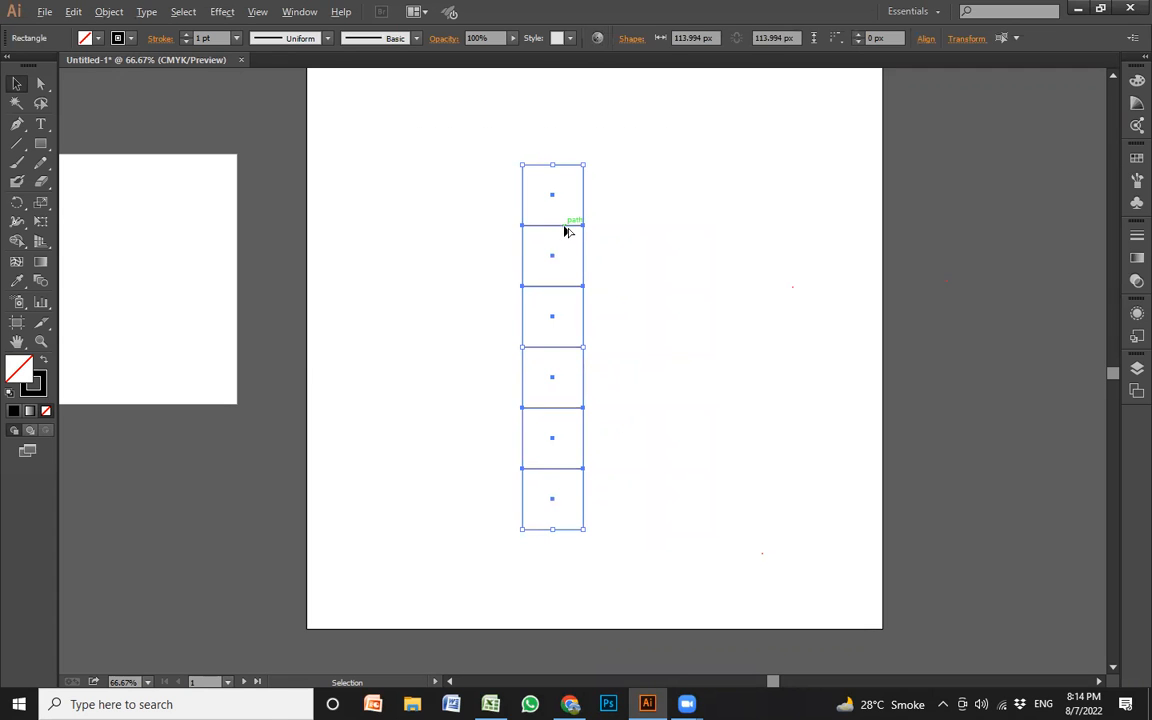
{"action": "left_click_drag", "start_coordinate": [573, 226], "coordinate": [625, 231]}
{"action": "key", "text": "ctrl+d"}
{"action": "left_click_drag", "start_coordinate": [797, 572], "coordinate": [457, 123]}
{"action": "key", "text": "a"}
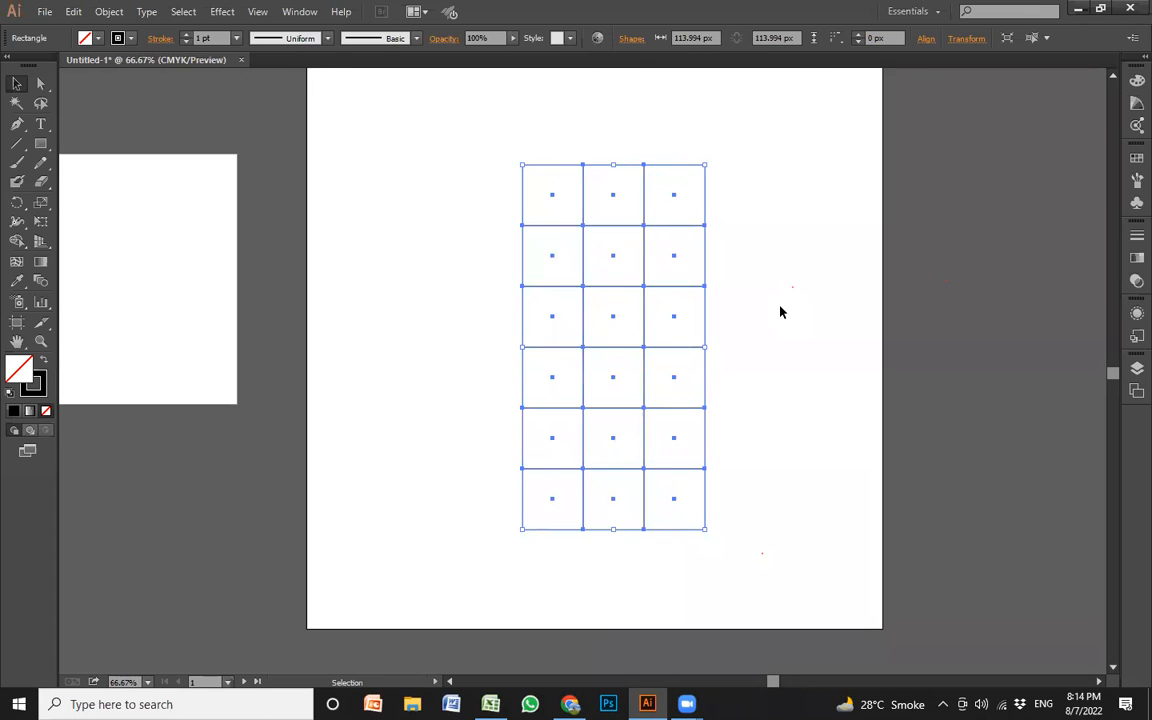
{"action": "left_click", "coordinate": [737, 299]}
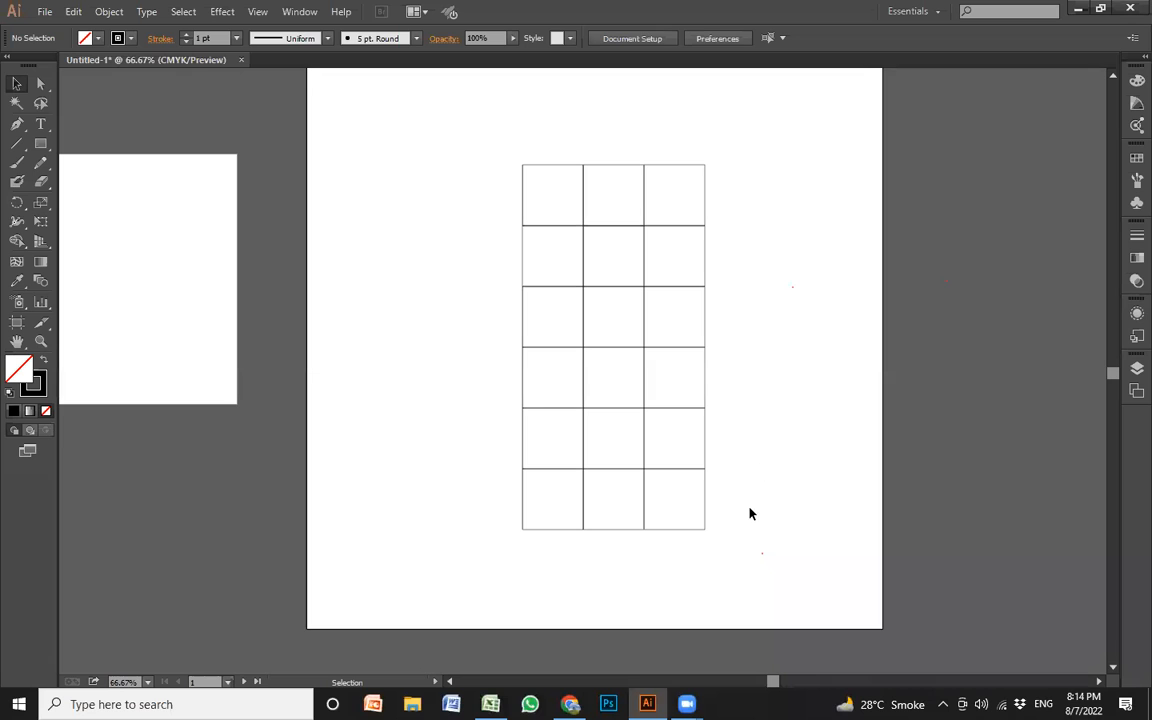
Select the whole grid of squares and move it slightly left and up on the large artboard
{"action": "left_click_drag", "start_coordinate": [731, 559], "coordinate": [424, 175]}
{"action": "left_click", "coordinate": [714, 297]}
{"action": "left_click_drag", "start_coordinate": [648, 292], "coordinate": [782, 294]}
{"action": "left_click", "coordinate": [684, 303]}
{"action": "left_click_drag", "start_coordinate": [661, 293], "coordinate": [587, 296]}
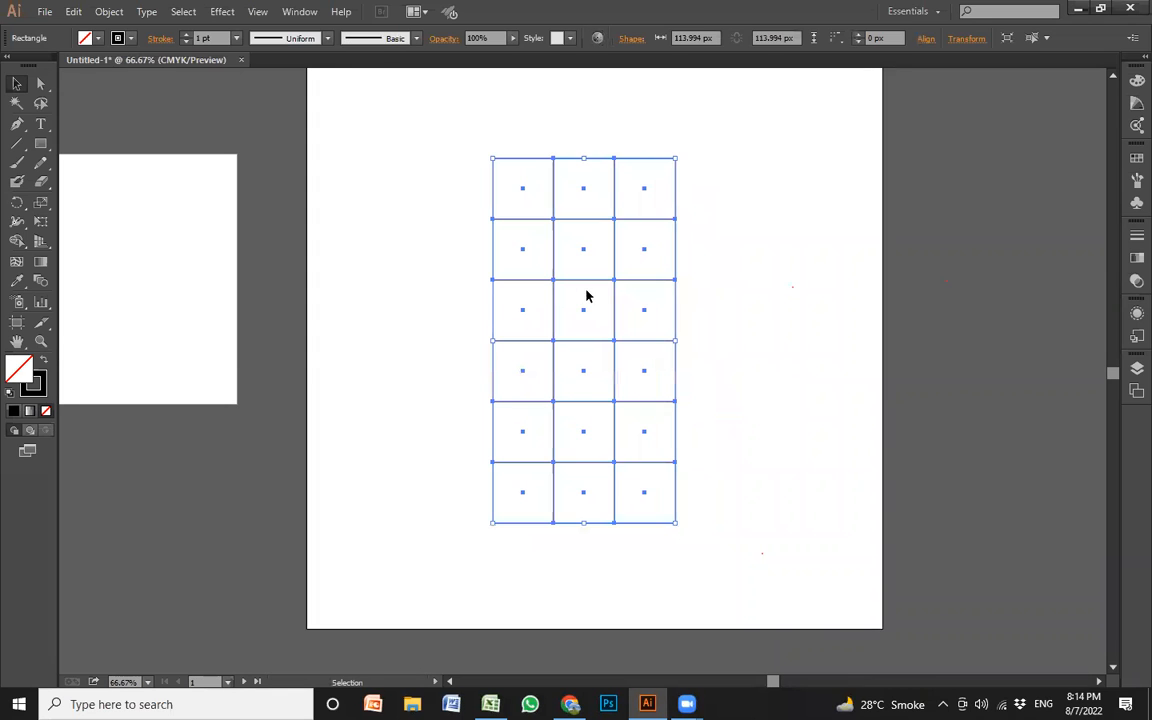
{"action": "key", "text": "ctrl"}
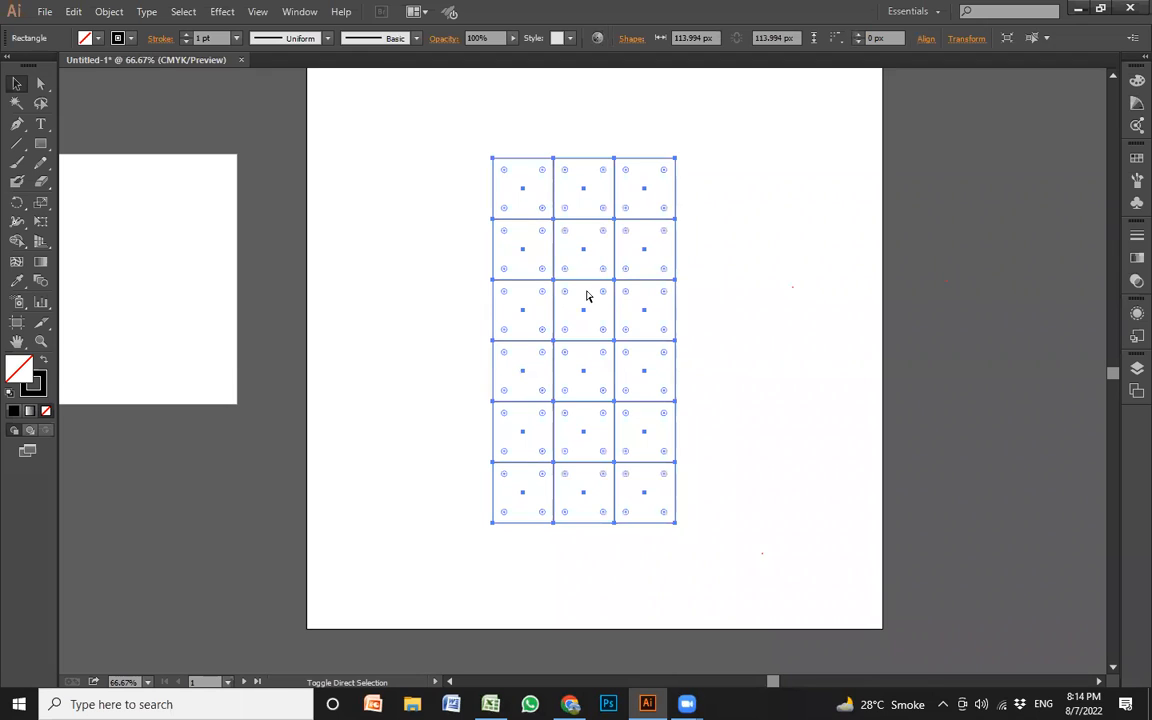
{"action": "left_click", "coordinate": [697, 273]}
{"action": "left_click", "coordinate": [675, 241]}
{"action": "left_click", "coordinate": [535, 265]}
{"action": "left_click", "coordinate": [519, 279]}
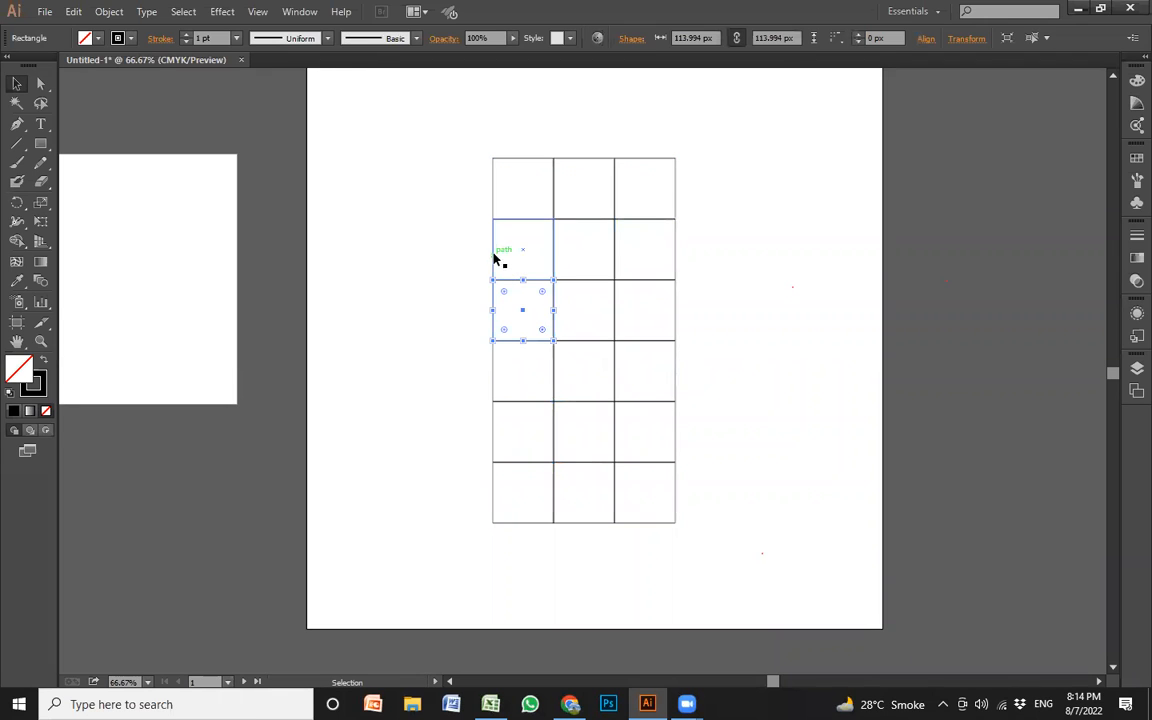
{"action": "left_click", "coordinate": [733, 283]}
Select the whole grid, scale it down until each square is about 69 px wide, and move it toward the artboard's right side
{"action": "left_click_drag", "start_coordinate": [710, 553], "coordinate": [429, 136]}
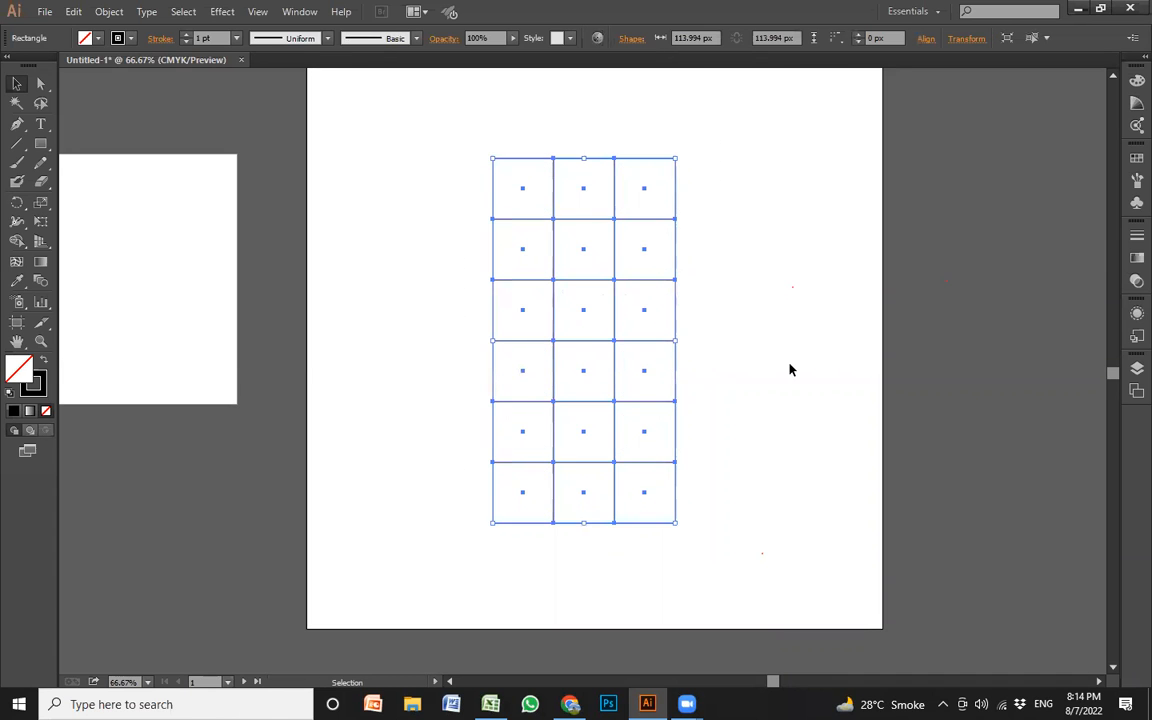
{"action": "left_click", "coordinate": [625, 292]}
{"action": "key", "text": "ctrl+a"}
{"action": "left_click_drag", "start_coordinate": [690, 160], "coordinate": [643, 256]}
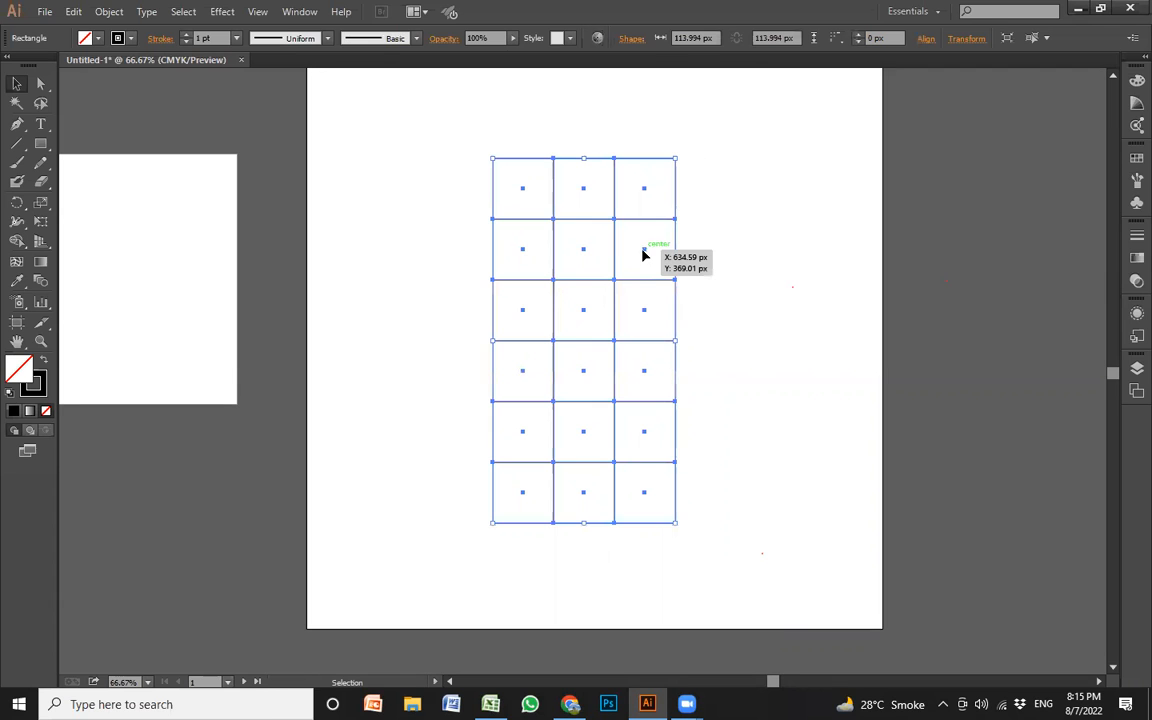
{"action": "left_click", "coordinate": [679, 175]}
{"action": "left_click", "coordinate": [676, 159]}
{"action": "left_click", "coordinate": [675, 161]}
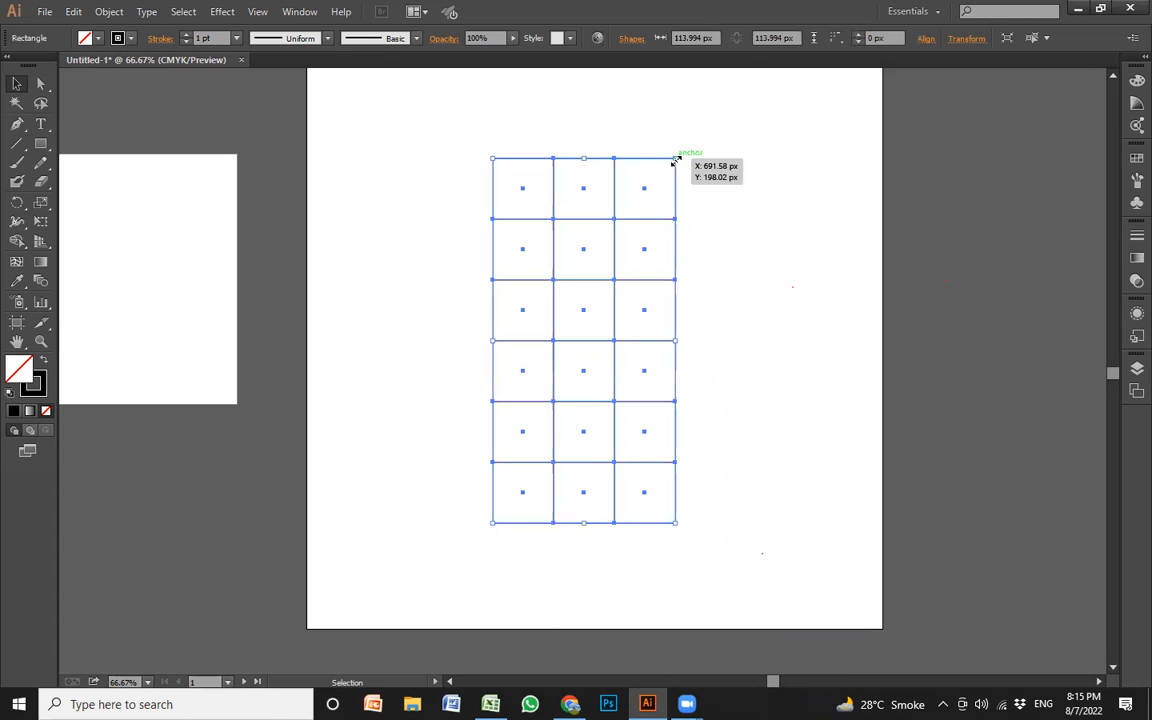
{"action": "left_click", "coordinate": [677, 160]}
{"action": "left_click", "coordinate": [684, 160]}
{"action": "left_click", "coordinate": [677, 159]}
{"action": "left_click_drag", "start_coordinate": [677, 158], "coordinate": [769, 264]}
Draw an outlined square about 415 px wide against the grid's left edge, matching the grid's full height
{"action": "key", "text": "m"}
{"action": "left_click", "coordinate": [633, 221]}
{"action": "left_click", "coordinate": [512, 244]}
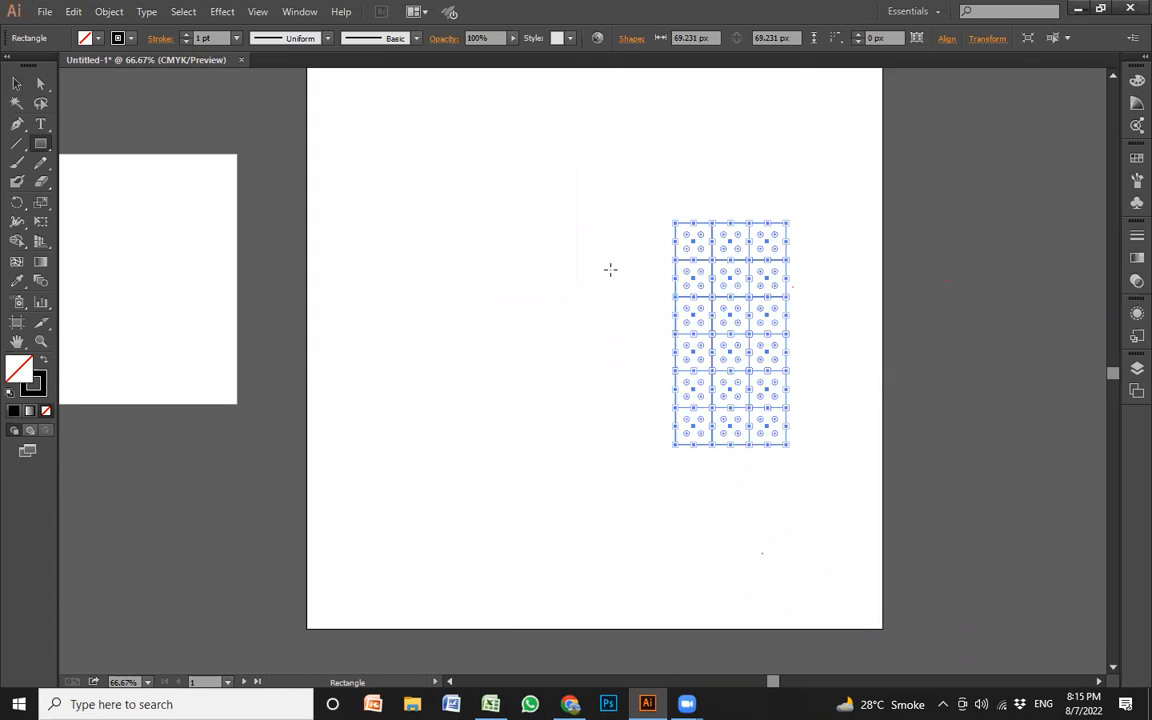
{"action": "key", "text": "v"}
{"action": "left_click", "coordinate": [622, 267]}
{"action": "left_click", "coordinate": [676, 260]}
{"action": "left_click", "coordinate": [647, 256]}
{"action": "key", "text": "m"}
{"action": "left_click_drag", "start_coordinate": [674, 222], "coordinate": [527, 444]}
{"action": "key", "text": "v"}
{"action": "left_click", "coordinate": [579, 476]}
Move the large square further left on the artboard and the three-column grid off the artboard to the right
{"action": "left_click_drag", "start_coordinate": [593, 232], "coordinate": [627, 145]}
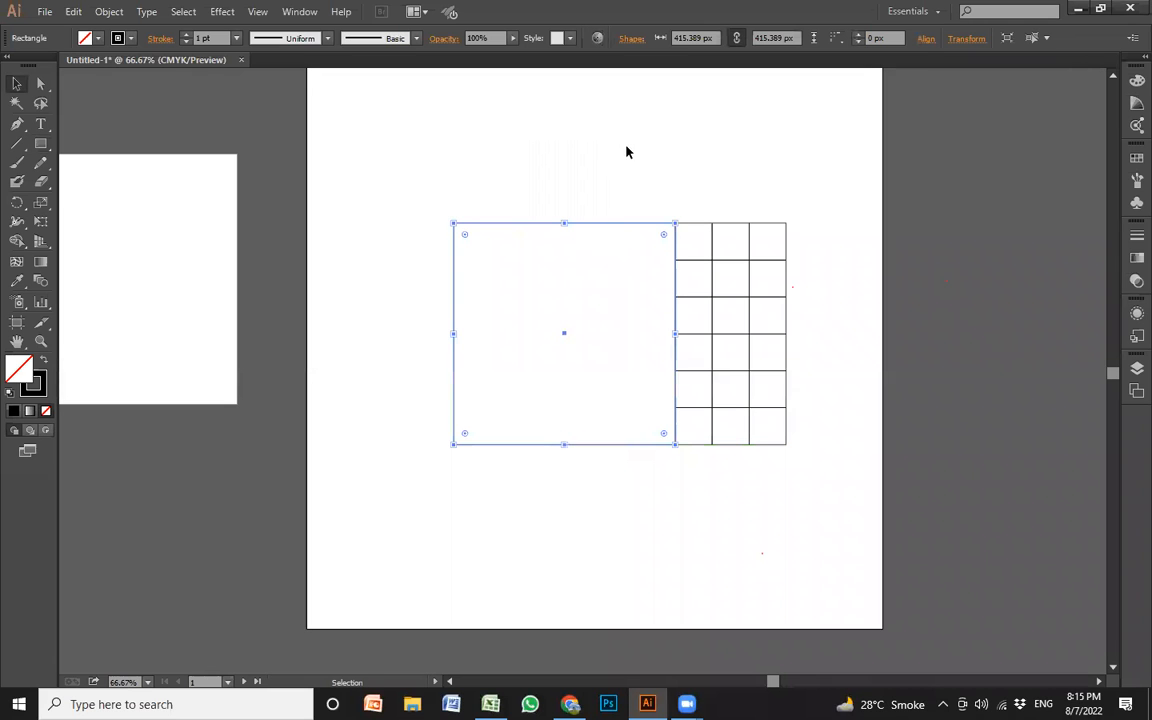
{"action": "left_click", "coordinate": [685, 197]}
{"action": "left_click_drag", "start_coordinate": [617, 230], "coordinate": [536, 237]}
{"action": "left_click_drag", "start_coordinate": [712, 238], "coordinate": [939, 256]}
{"action": "left_click", "coordinate": [713, 319]}
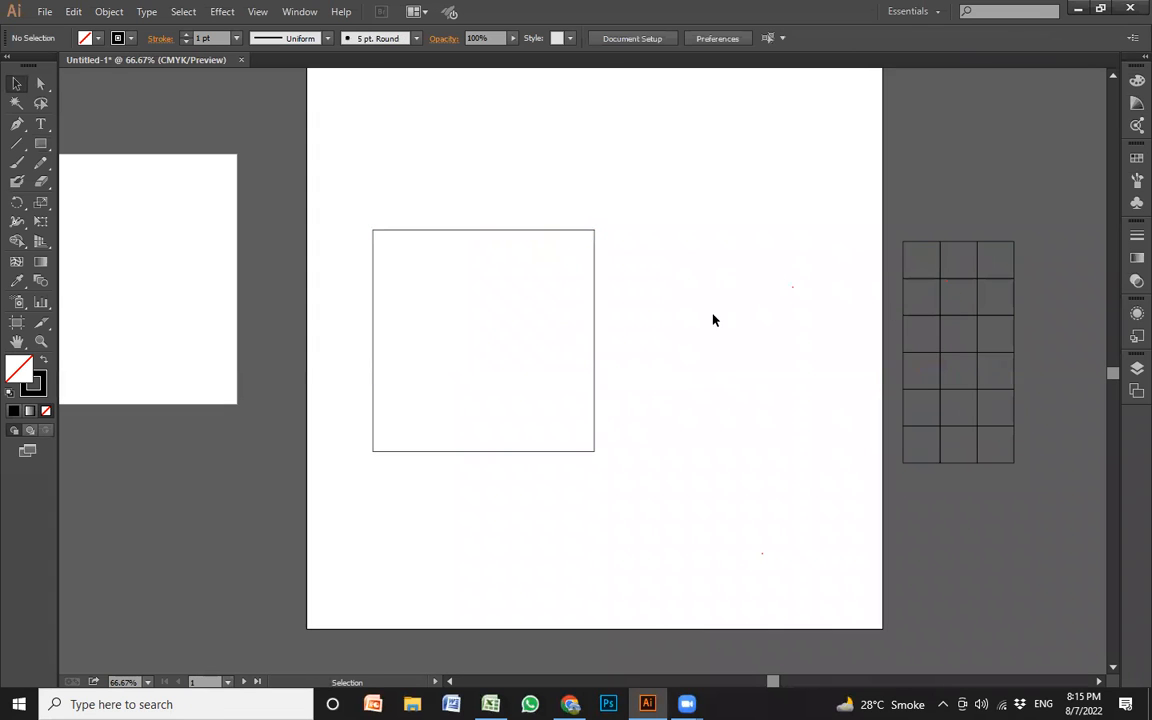
Duplicate the large square and place the two squares toward the artboard's upper right and lower left
{"action": "left_click_drag", "start_coordinate": [596, 326], "coordinate": [862, 200]}
{"action": "left_click", "coordinate": [769, 324]}
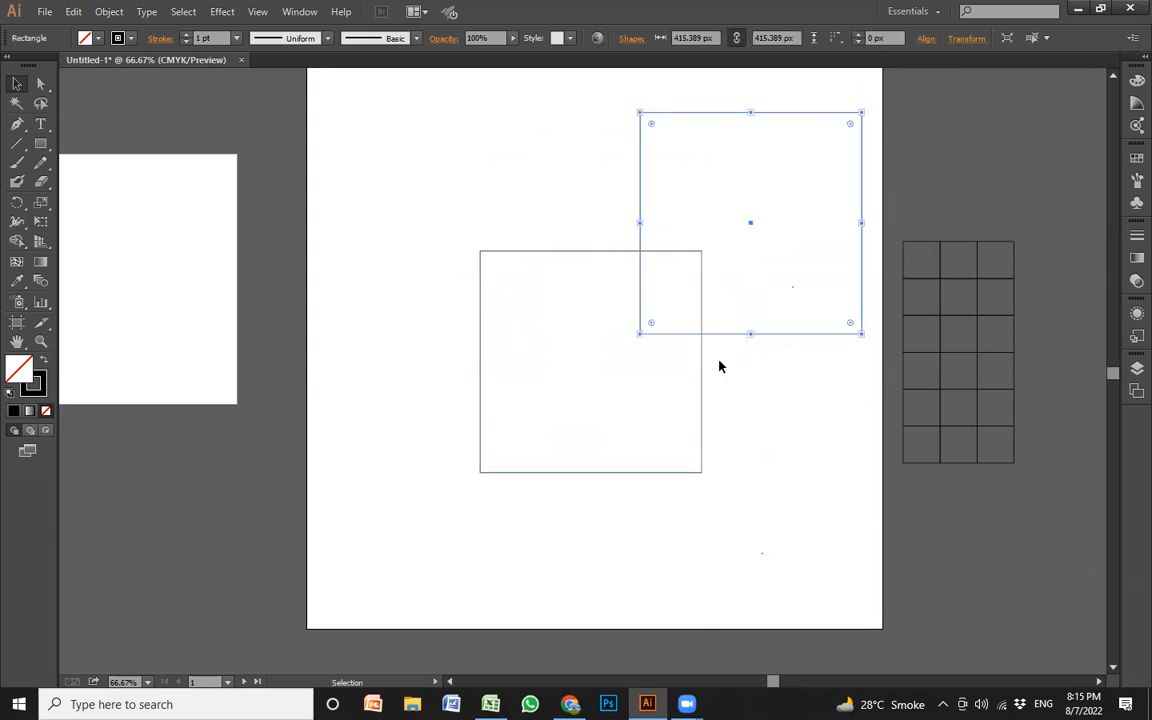
{"action": "left_click_drag", "start_coordinate": [700, 378], "coordinate": [589, 437]}
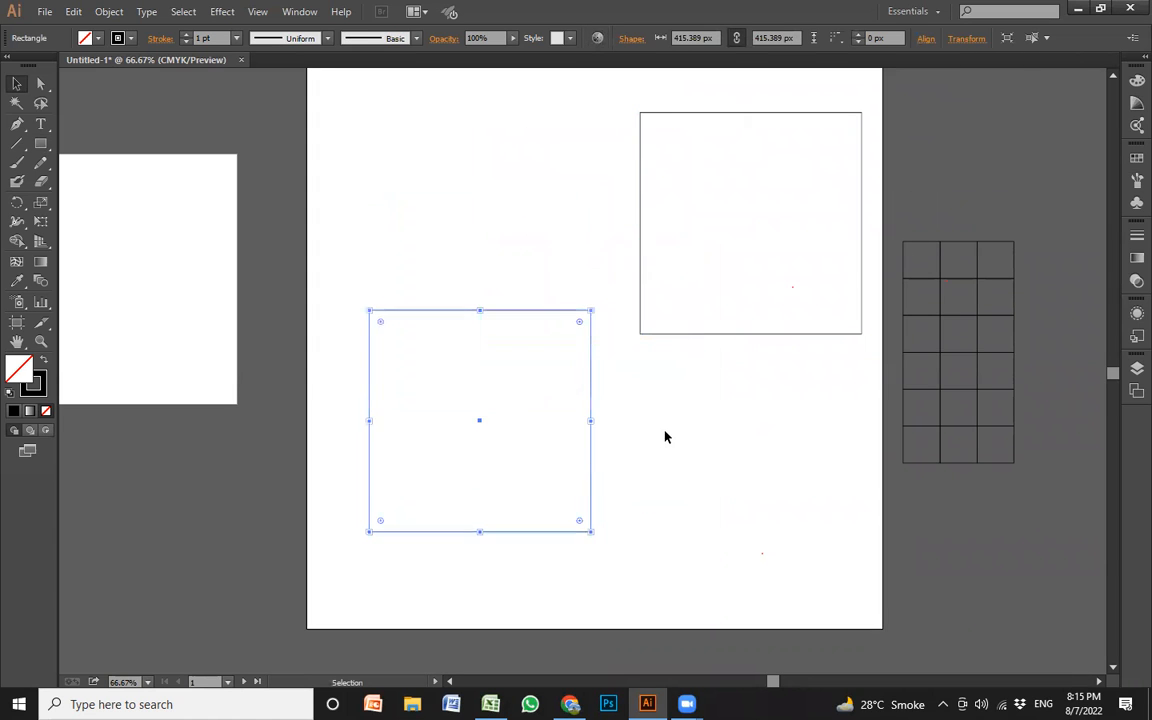
{"action": "left_click", "coordinate": [600, 343]}
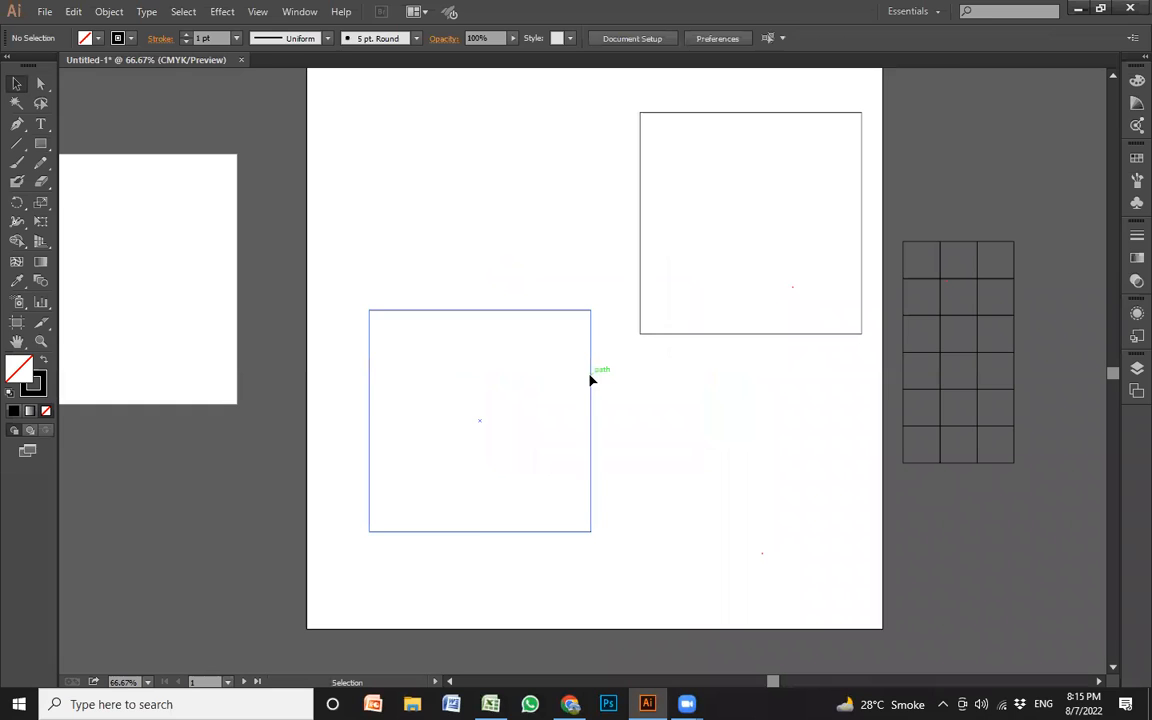
Round all corners of the lower-left square, then shrink it slightly and move it to the artboard's upper left
{"action": "left_click", "coordinate": [591, 380]}
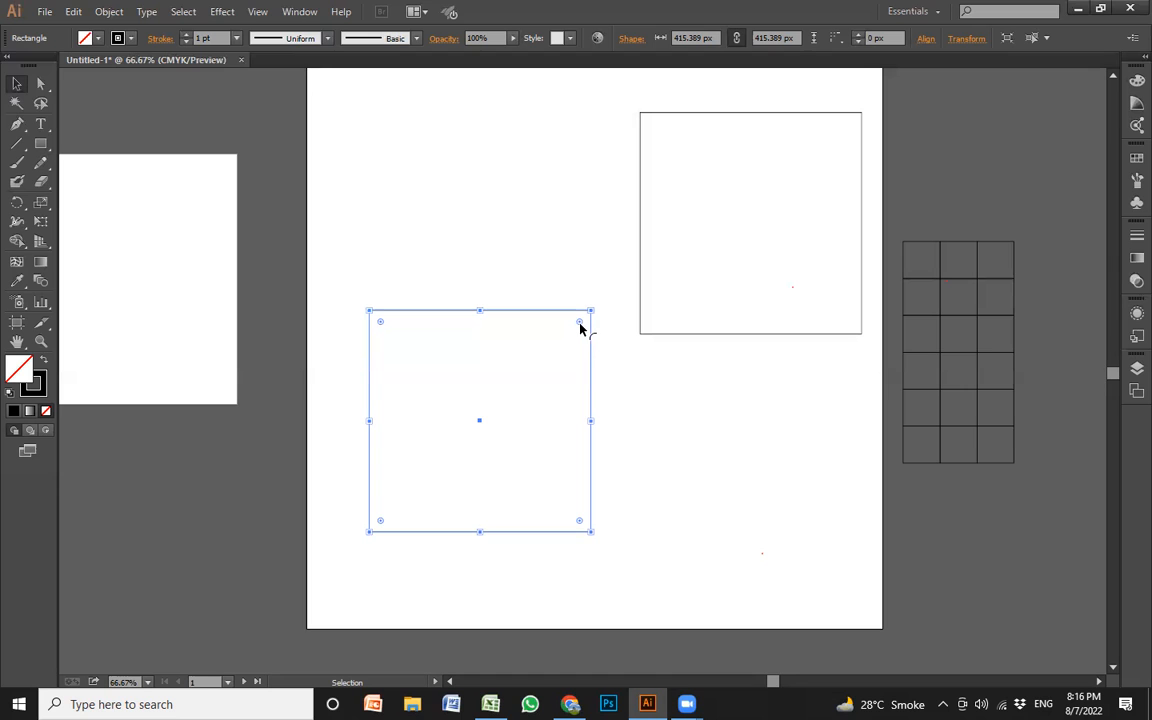
{"action": "left_click_drag", "start_coordinate": [580, 323], "coordinate": [573, 355]}
{"action": "left_click", "coordinate": [625, 403]}
{"action": "left_click_drag", "start_coordinate": [589, 404], "coordinate": [556, 224]}
{"action": "left_click", "coordinate": [600, 366]}
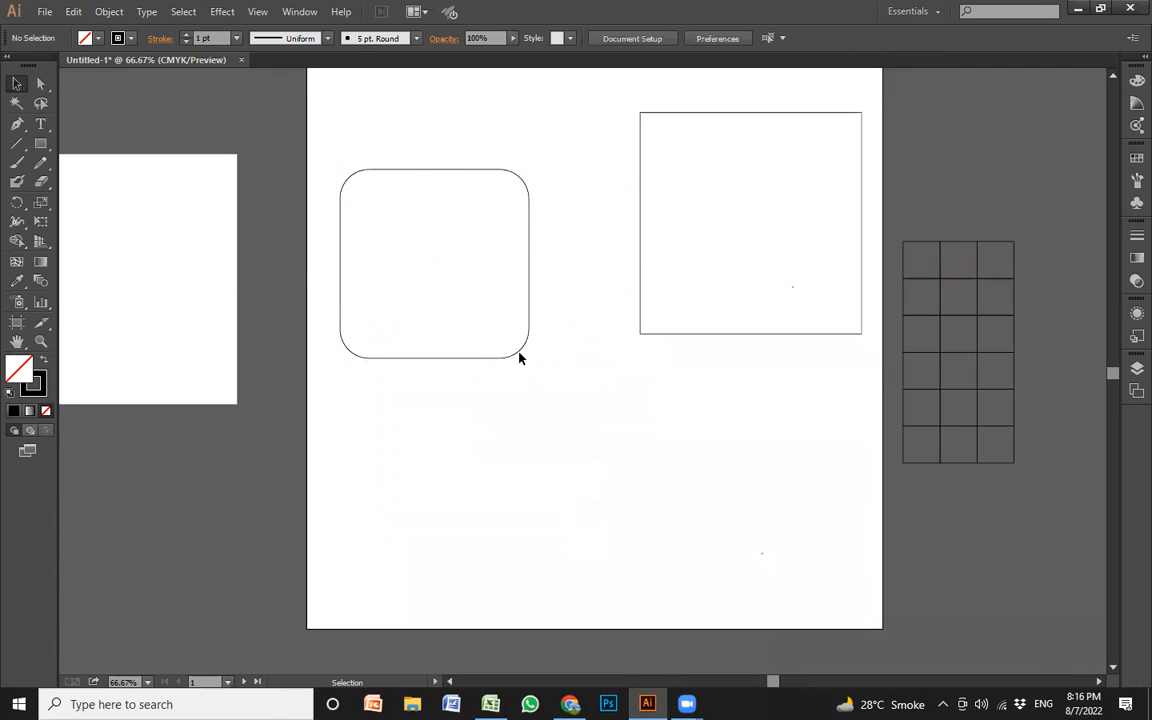
Draw a small circle with the Ellipse tool below the squares and duplicate it into a two-by-two arrangement of four circles
{"action": "left_click", "coordinate": [47, 148]}
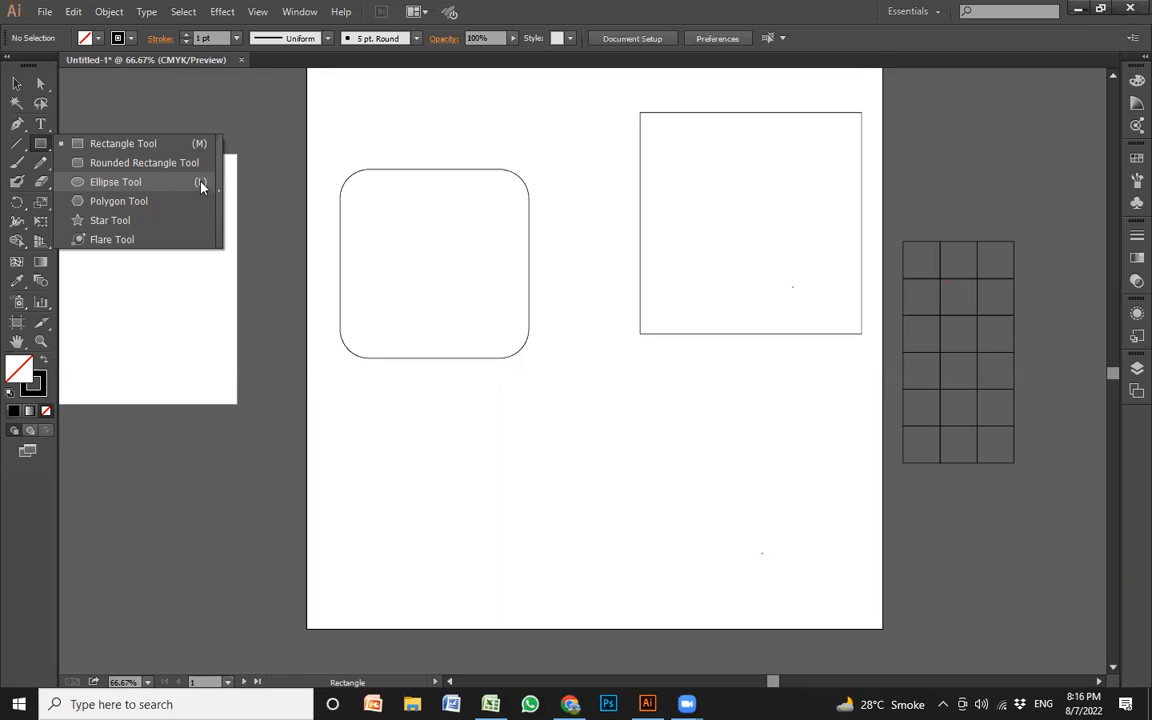
{"action": "left_click", "coordinate": [112, 183]}
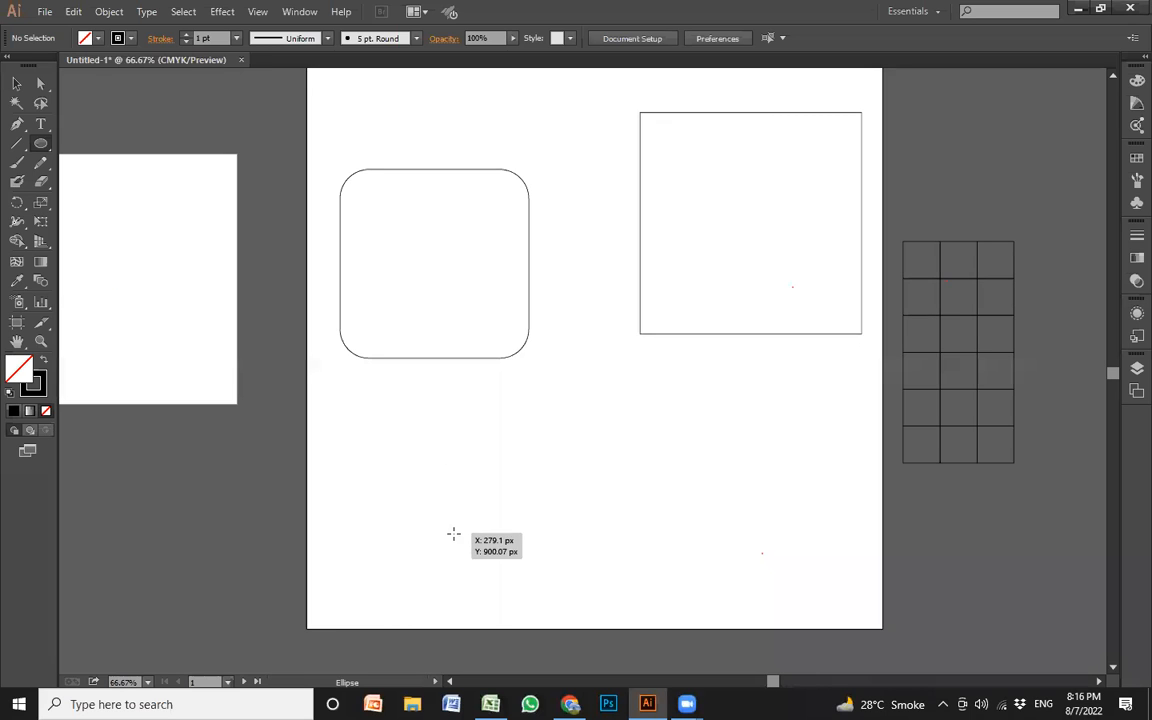
{"action": "left_click_drag", "start_coordinate": [455, 542], "coordinate": [533, 431]}
{"action": "key", "text": "v"}
{"action": "left_click_drag", "start_coordinate": [500, 514], "coordinate": [643, 419]}
{"action": "left_click_drag", "start_coordinate": [474, 493], "coordinate": [474, 408]}
{"action": "left_click", "coordinate": [671, 572]}
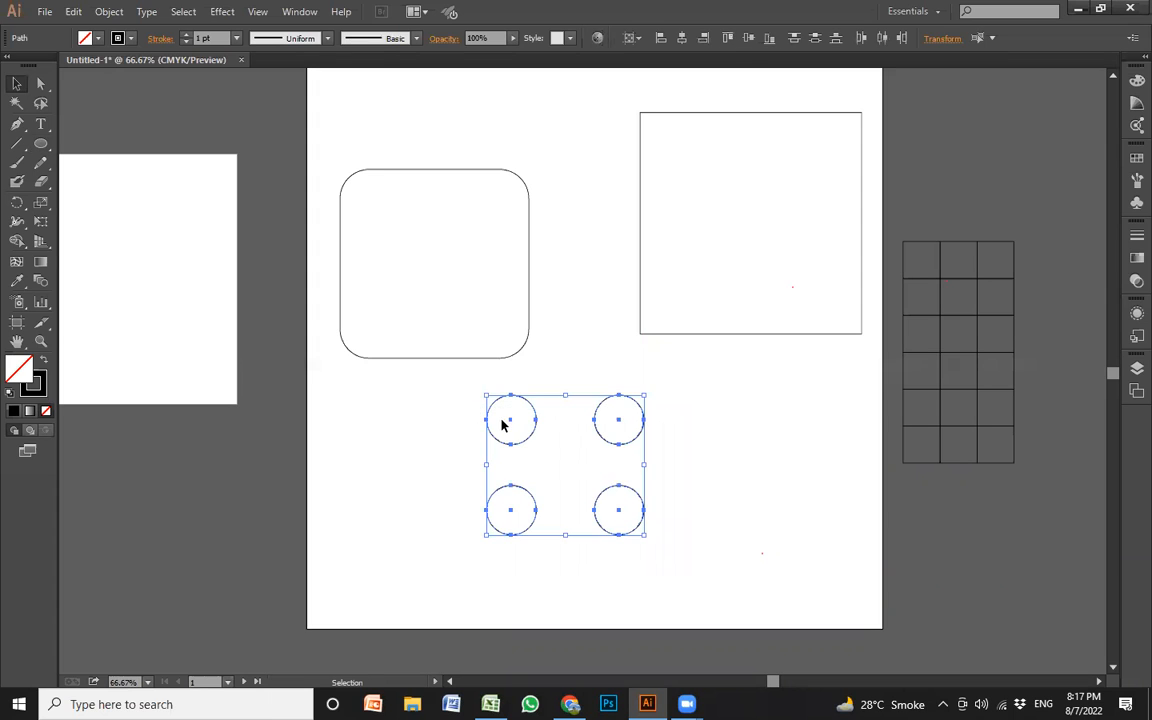
Group the four circles and scale the group down slightly
{"action": "key", "text": "ctrl+g"}
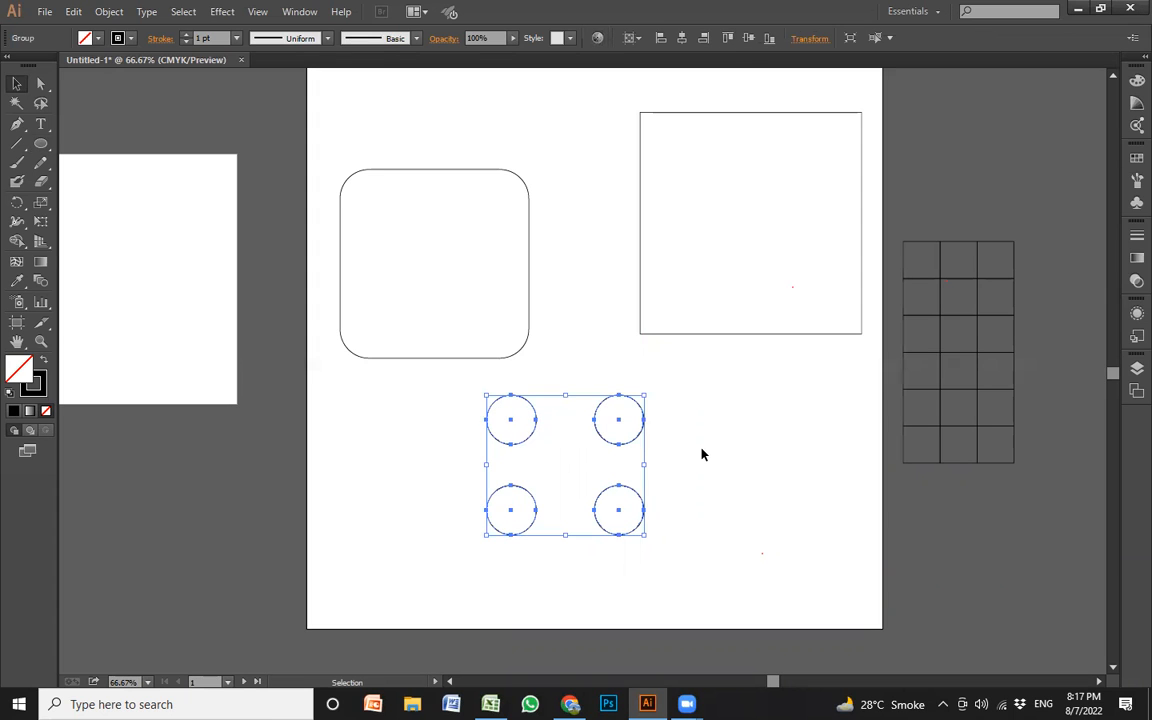
{"action": "left_click", "coordinate": [670, 453]}
{"action": "left_click", "coordinate": [643, 442]}
{"action": "left_click_drag", "start_coordinate": [636, 441], "coordinate": [629, 414]}
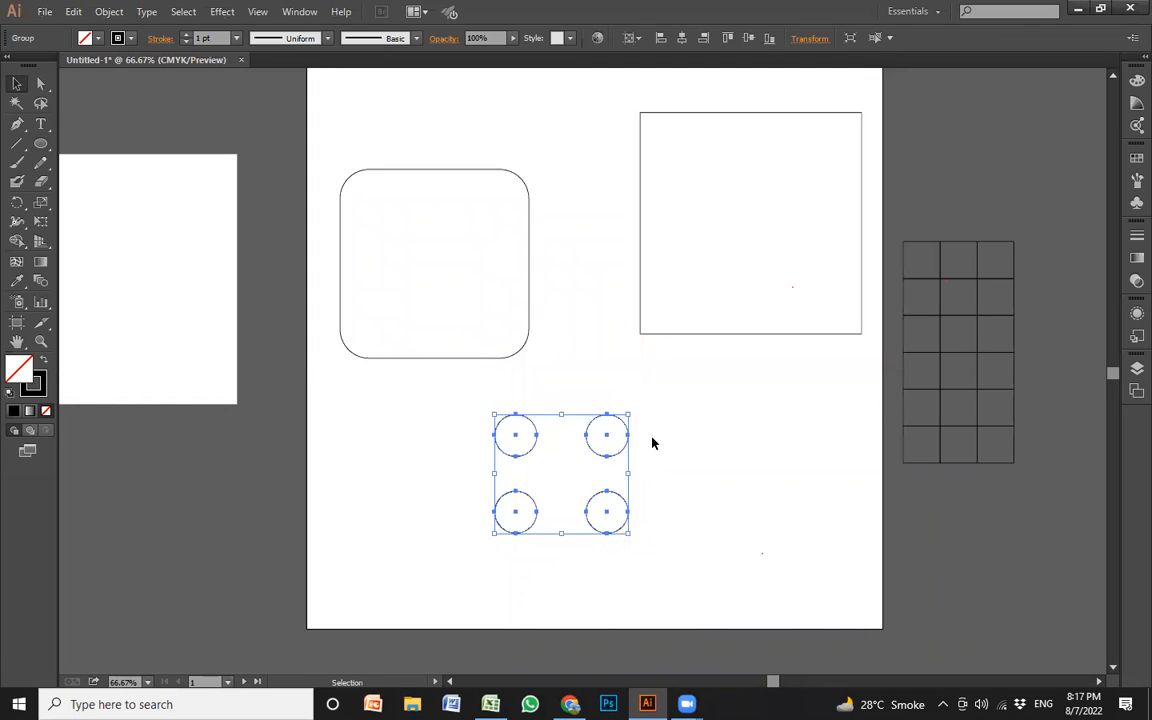
{"action": "left_click", "coordinate": [653, 442]}
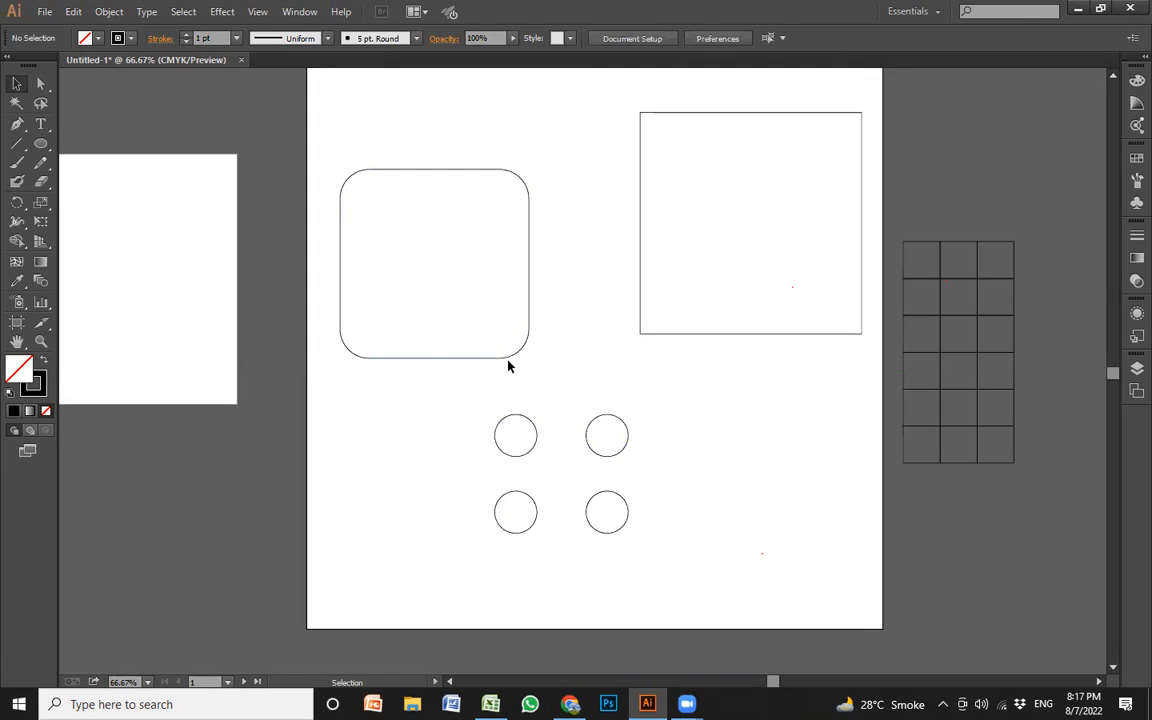
Move the sharp-cornered square slightly down and left, then select both squares with the circles and set alignment to Align to Selection
{"action": "left_click", "coordinate": [507, 359]}
{"action": "left_click_drag", "start_coordinate": [791, 335], "coordinate": [745, 353]}
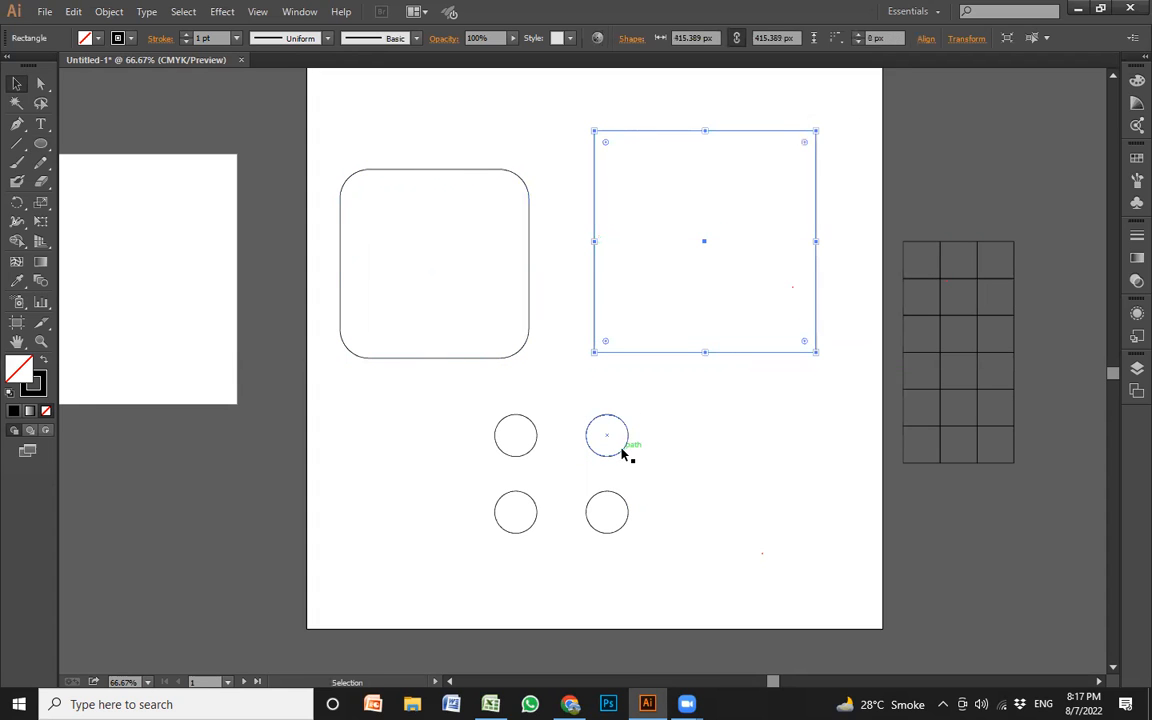
{"action": "left_click", "coordinate": [622, 453]}
{"action": "left_click", "coordinate": [553, 496]}
{"action": "left_click_drag", "start_coordinate": [420, 590], "coordinate": [708, 214]}
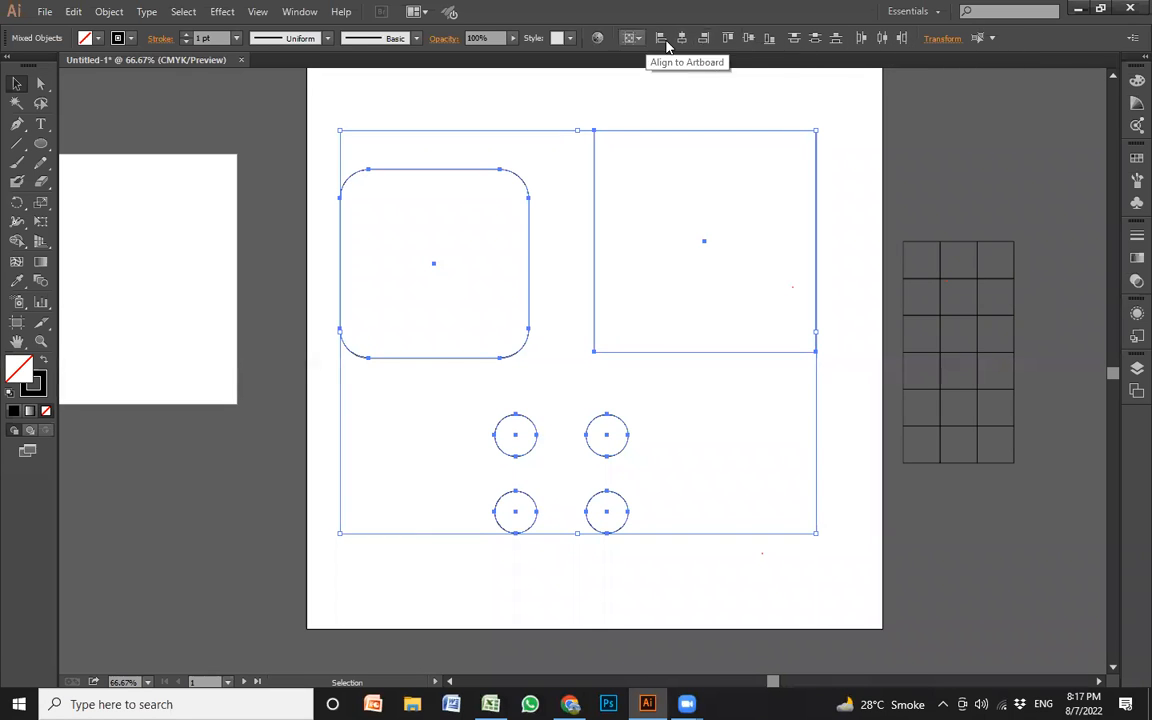
{"action": "left_click", "coordinate": [631, 38]}
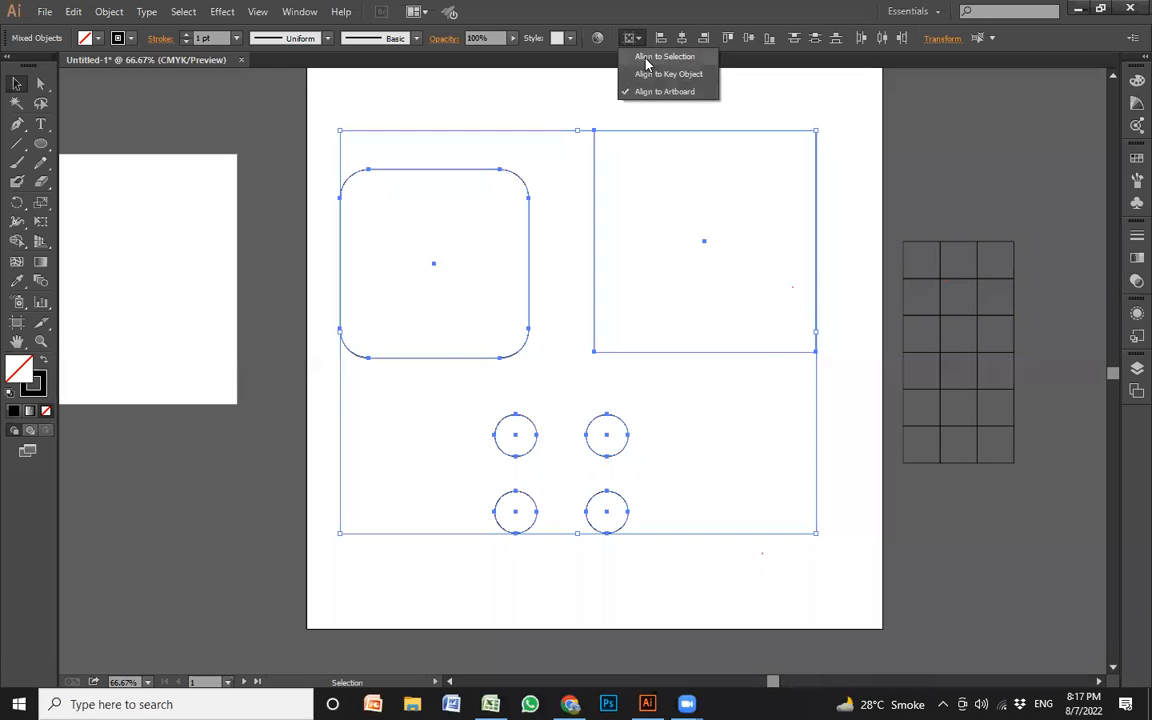
{"action": "left_click", "coordinate": [658, 64]}
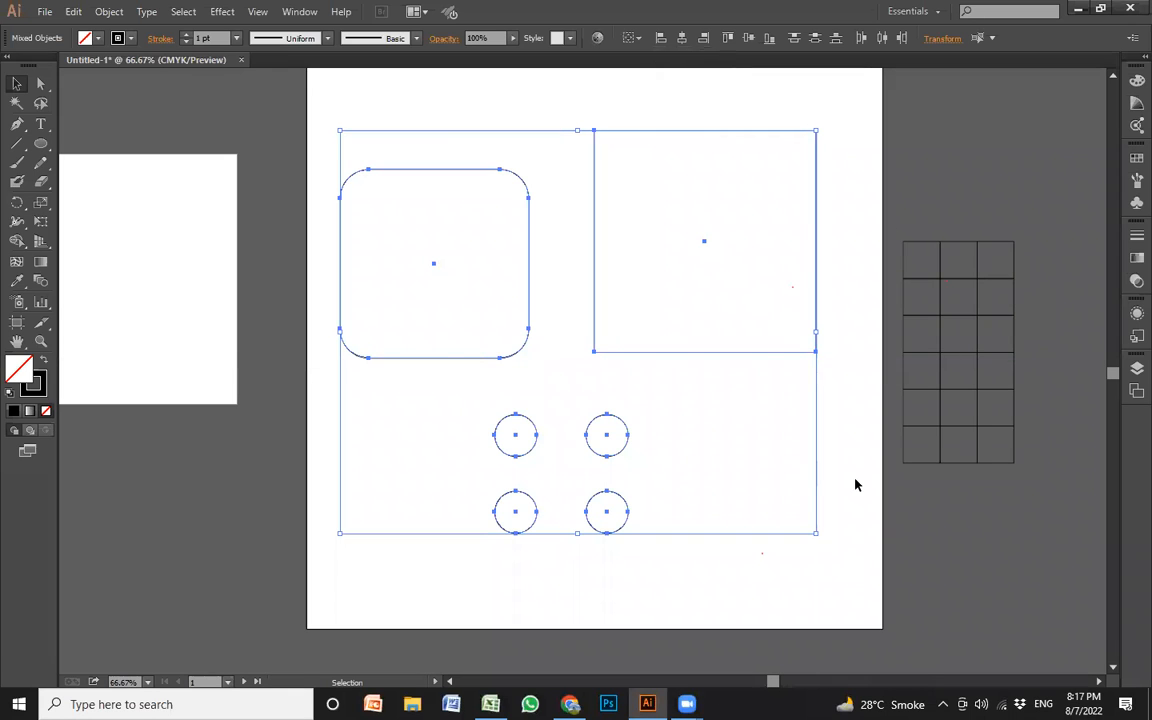
Select both squares and the circle group, and center them on each other horizontally and vertically
{"action": "left_click", "coordinate": [724, 574]}
{"action": "left_click_drag", "start_coordinate": [822, 572], "coordinate": [432, 232]}
{"action": "left_click", "coordinate": [760, 569]}
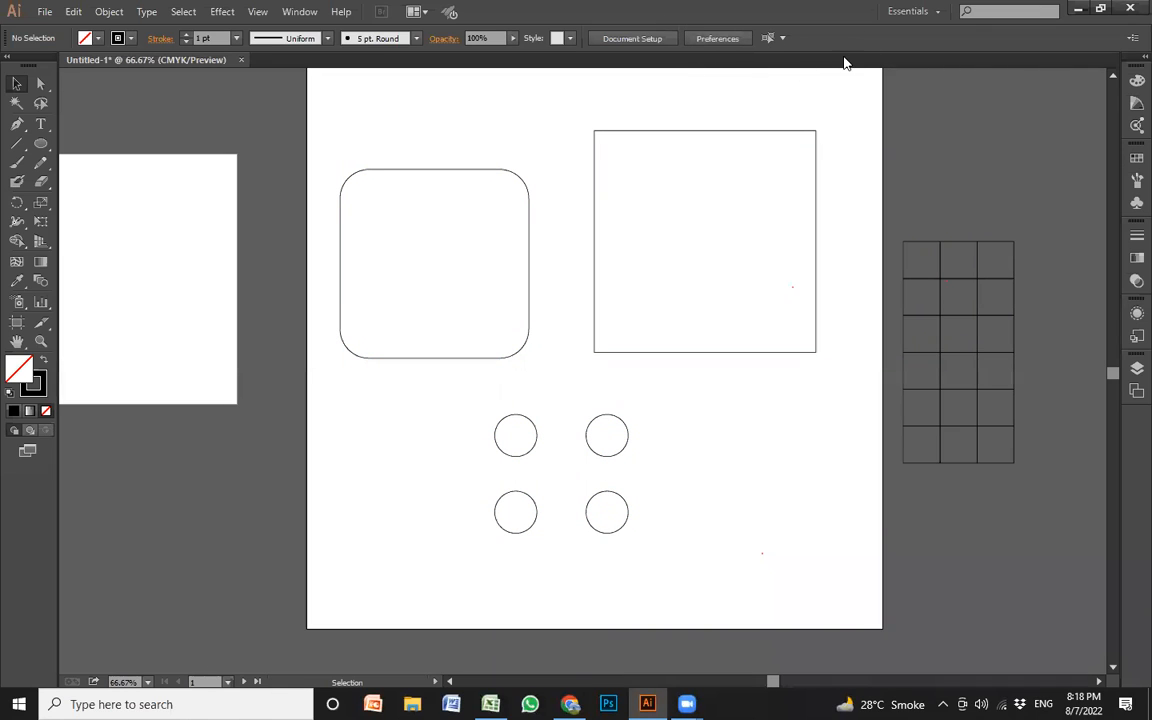
{"action": "left_click_drag", "start_coordinate": [782, 540], "coordinate": [395, 215]}
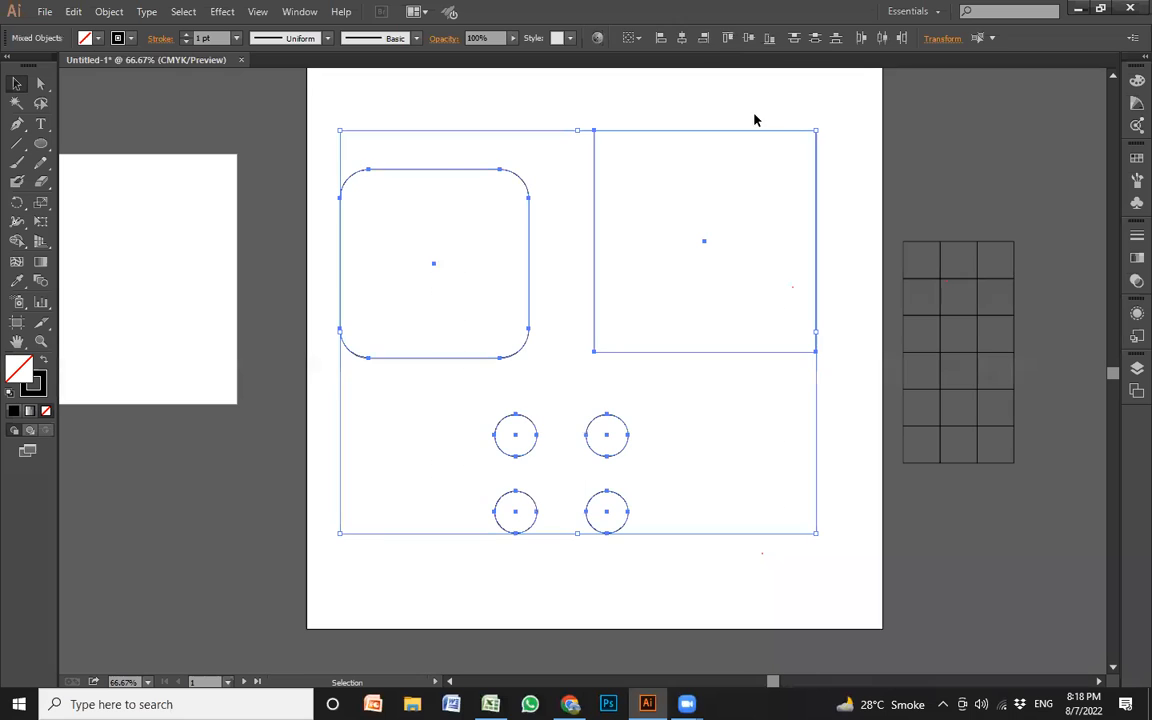
{"action": "left_click", "coordinate": [683, 42]}
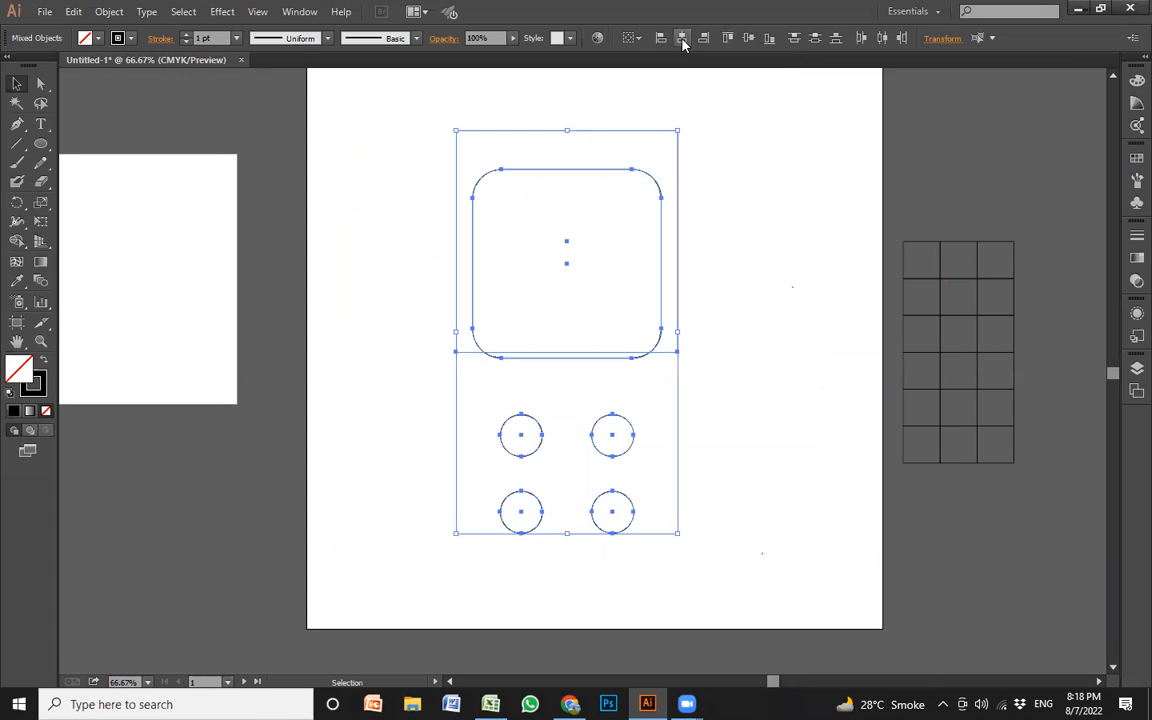
{"action": "left_click", "coordinate": [749, 40]}
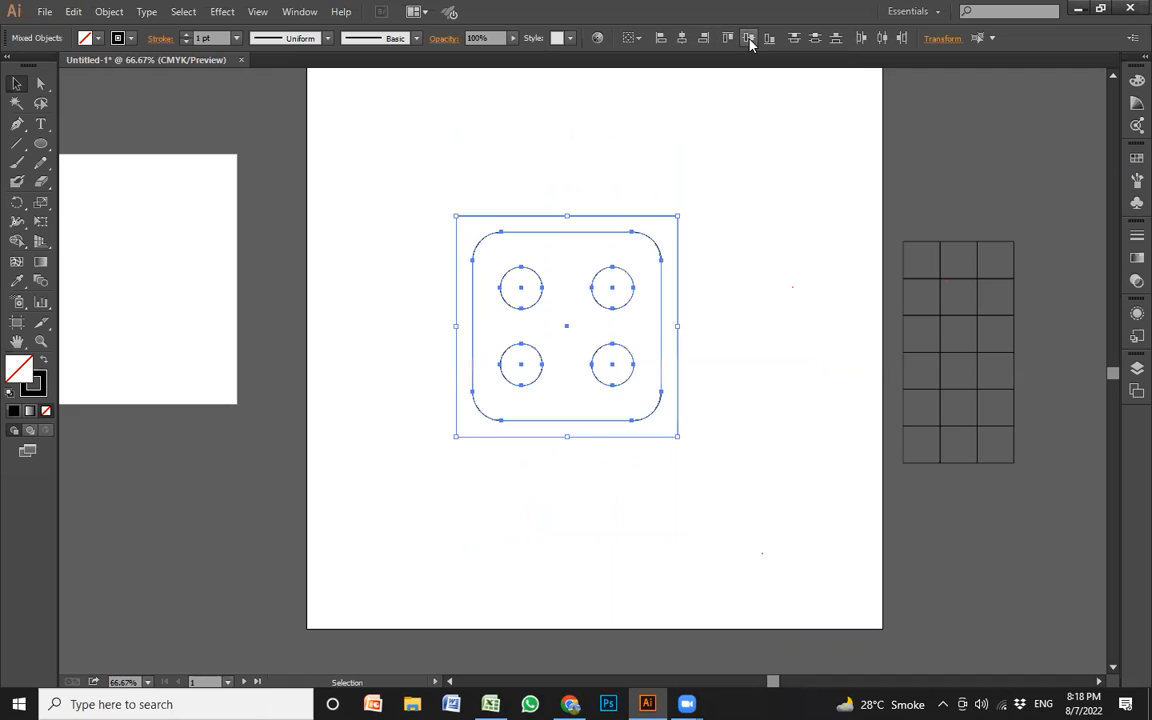
{"action": "left_click", "coordinate": [692, 363]}
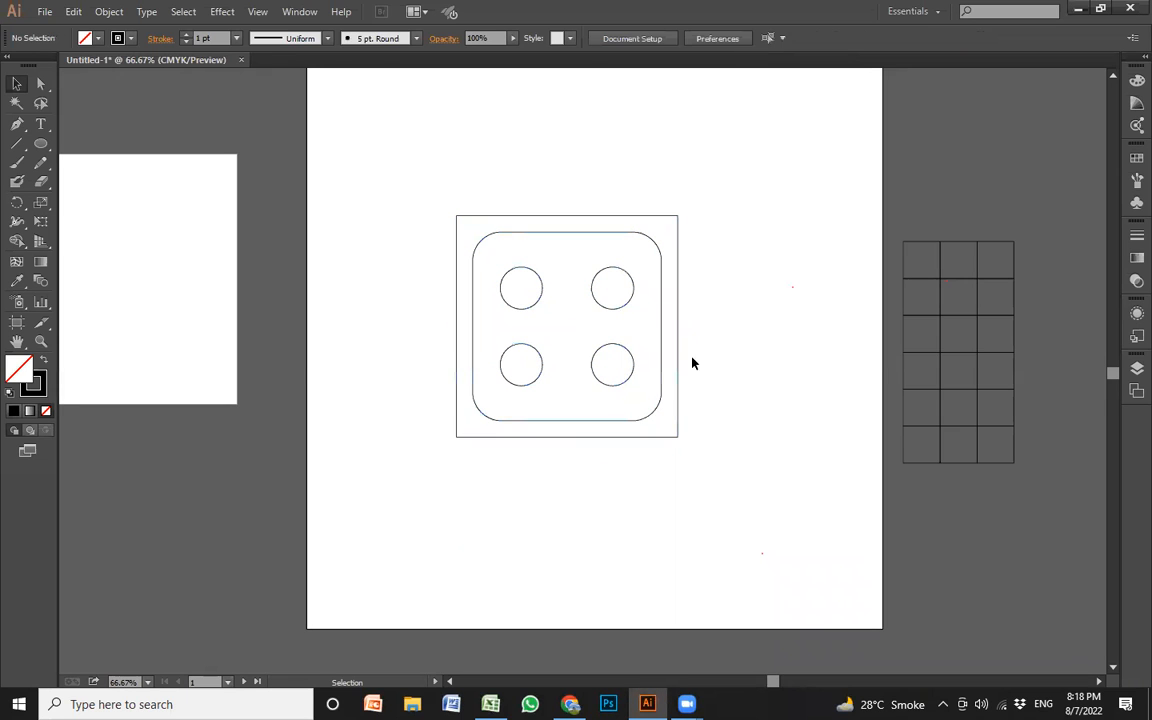
Group the nested squares and circles into one object
{"action": "left_click_drag", "start_coordinate": [716, 493], "coordinate": [412, 209]}
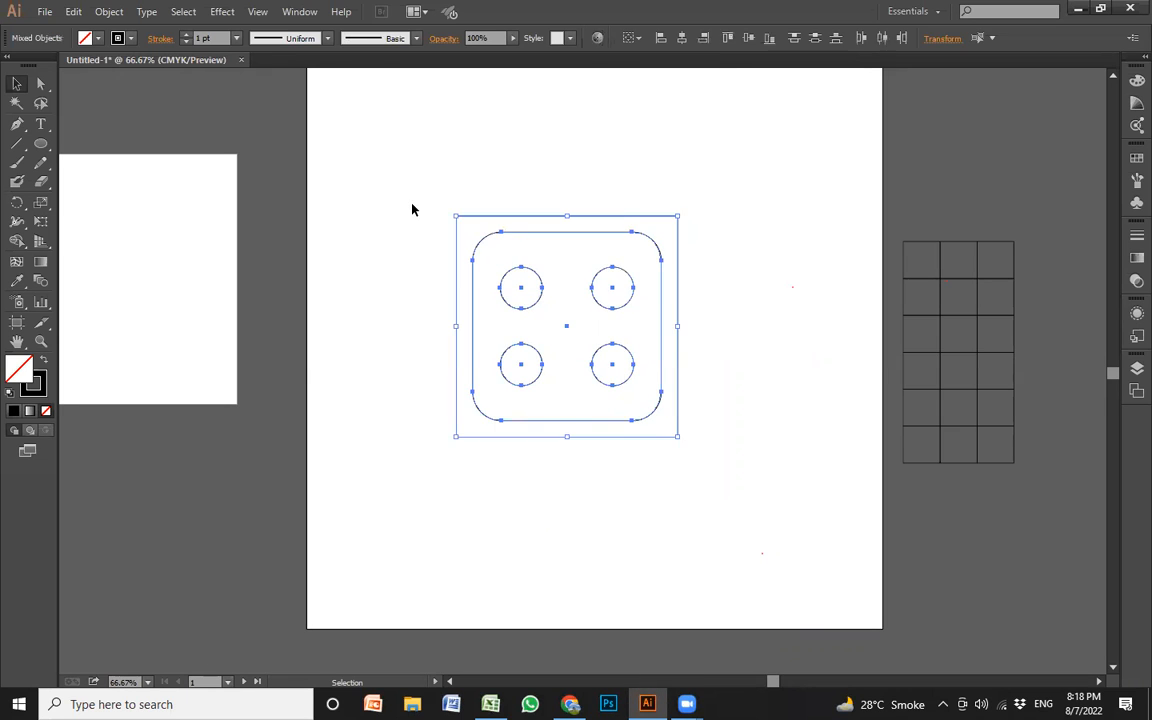
{"action": "key", "text": "ctrl+g"}
{"action": "left_click", "coordinate": [764, 352]}
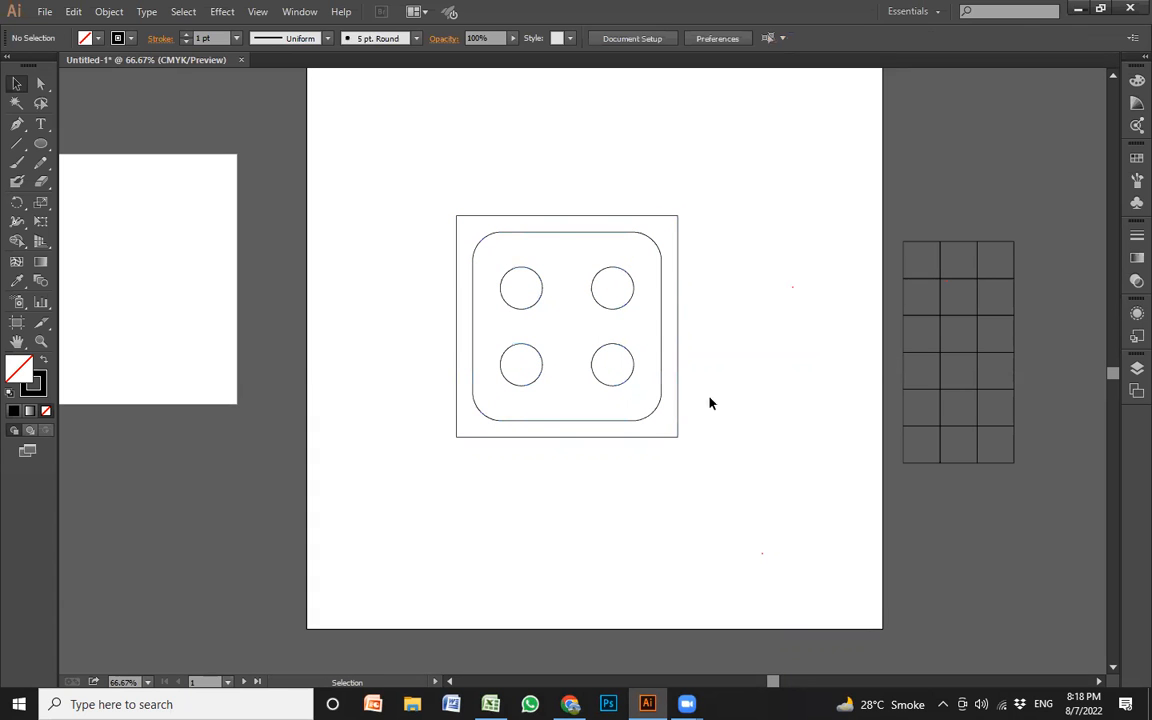
Move the nested-square group down and left, and place the three-column grid flush against its right edge
{"action": "left_click_drag", "start_coordinate": [669, 419], "coordinate": [586, 488]}
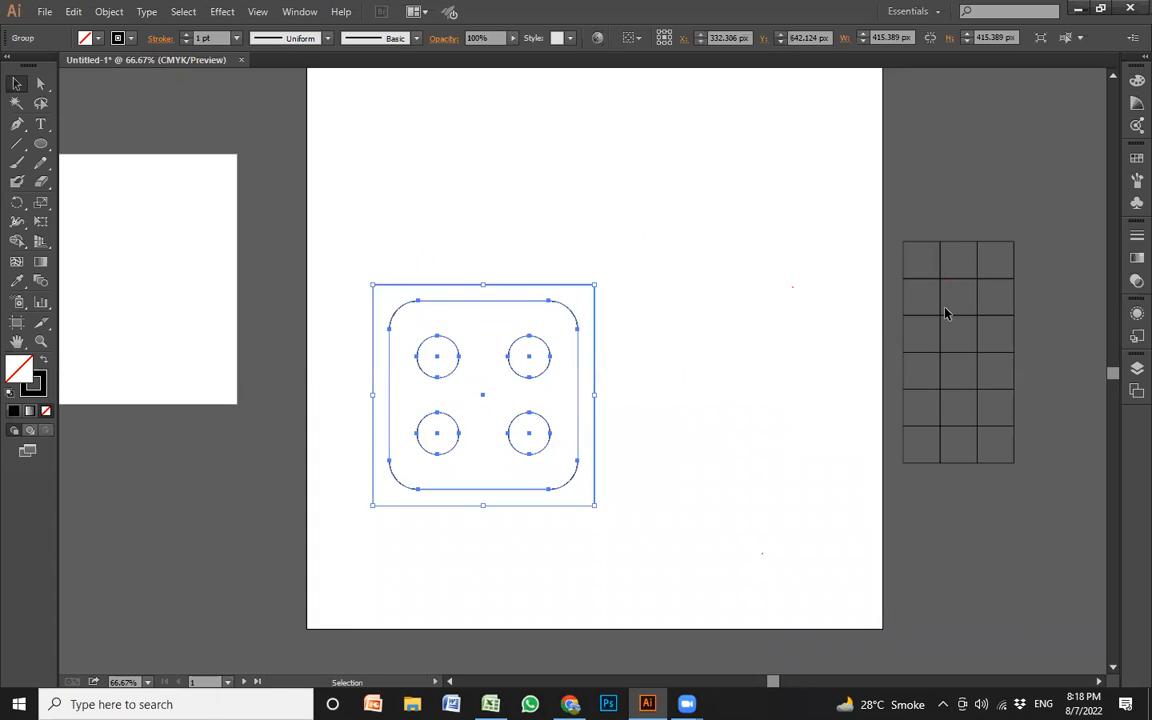
{"action": "left_click", "coordinate": [952, 319]}
{"action": "left_click_drag", "start_coordinate": [952, 319], "coordinate": [707, 391]}
{"action": "left_click", "coordinate": [717, 507]}
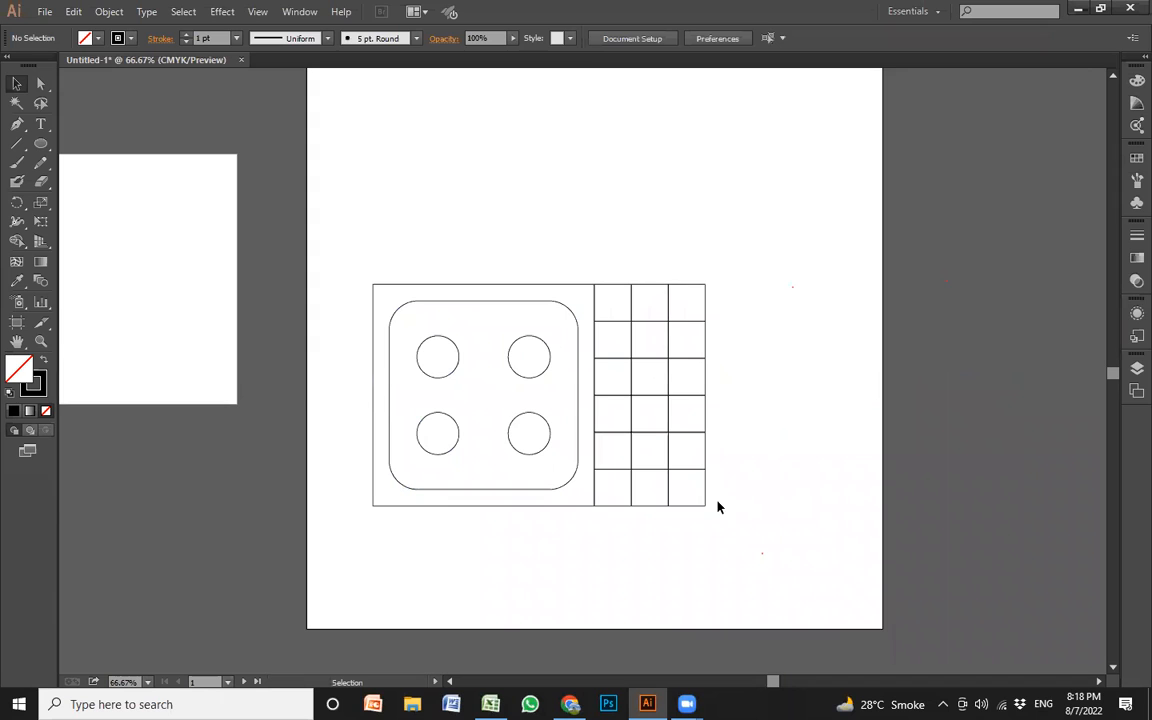
Draw a tilted five-pointed star about 128 px wide and 132 px high in the blank area above the grid
{"action": "key", "text": "z"}
{"action": "left_click_drag", "start_coordinate": [352, 237], "coordinate": [771, 566]}
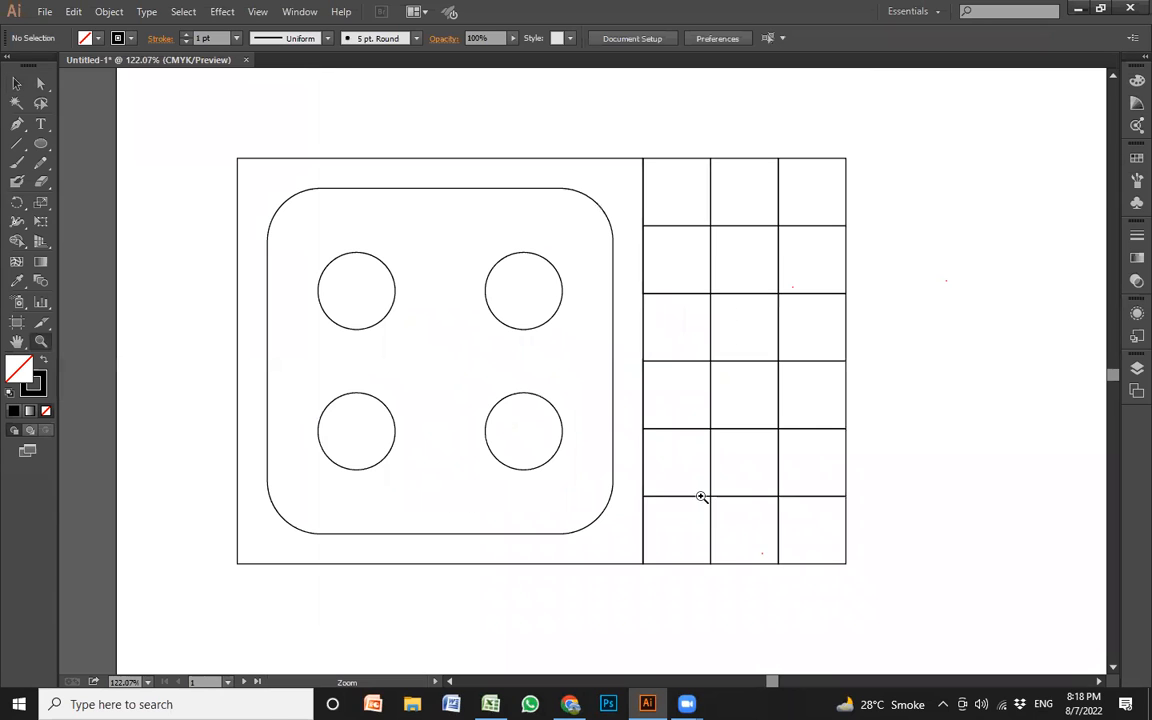
{"action": "left_click_drag", "start_coordinate": [209, 147], "coordinate": [828, 604]}
{"action": "left_click_drag", "start_coordinate": [797, 462], "coordinate": [720, 463]}
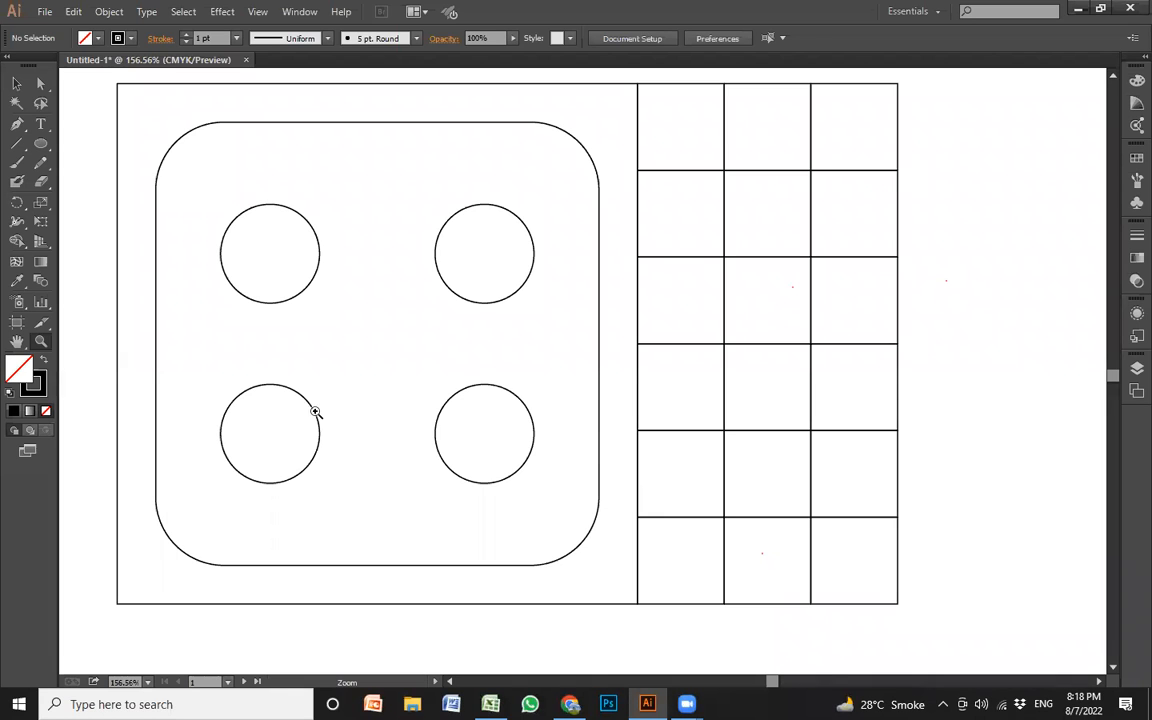
{"action": "left_click", "coordinate": [41, 146]}
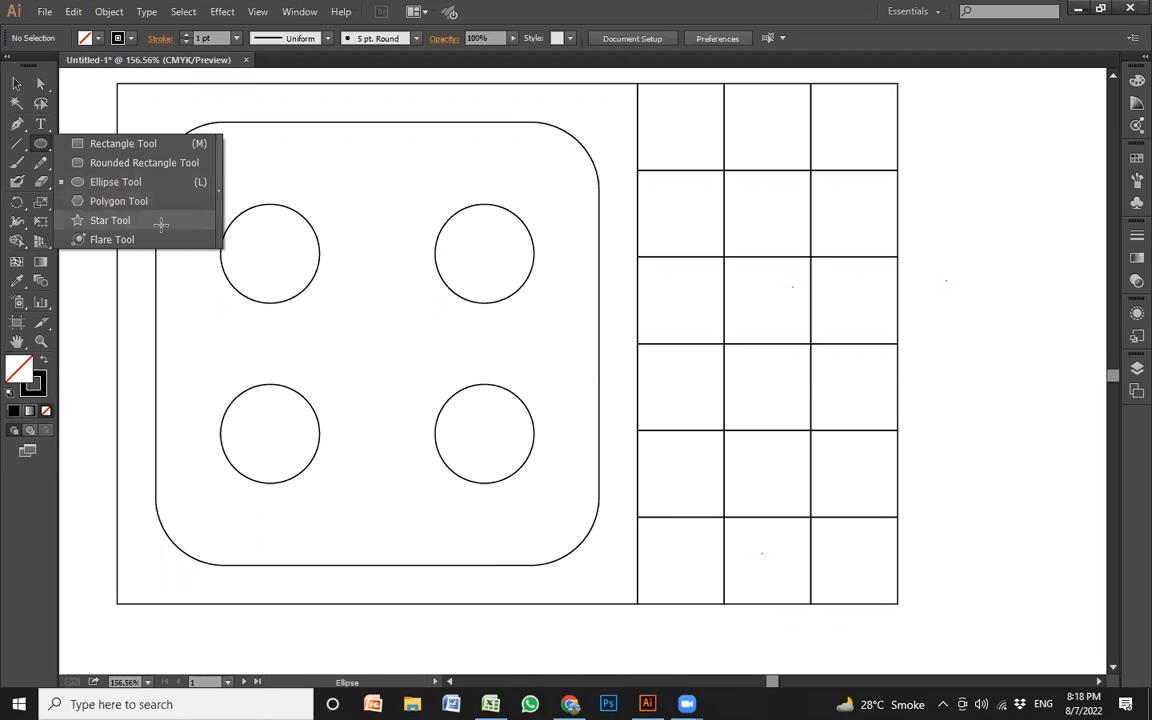
{"action": "left_click", "coordinate": [110, 220]}
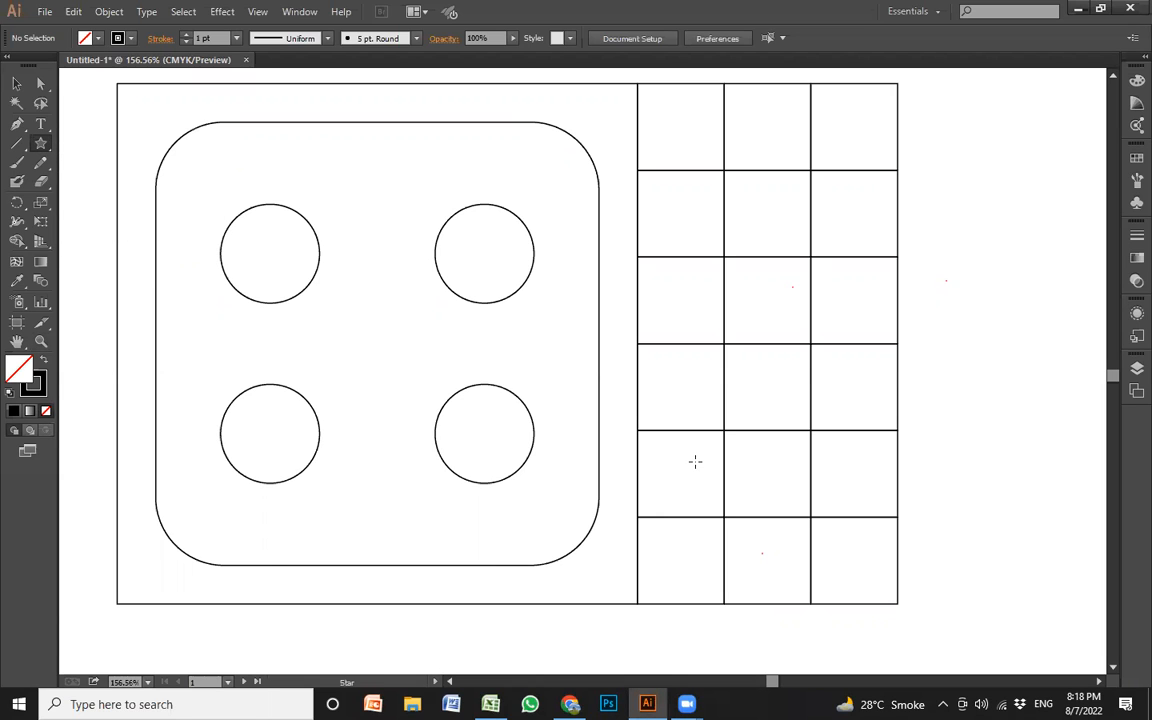
{"action": "left_click_drag", "start_coordinate": [571, 360], "coordinate": [581, 488]}
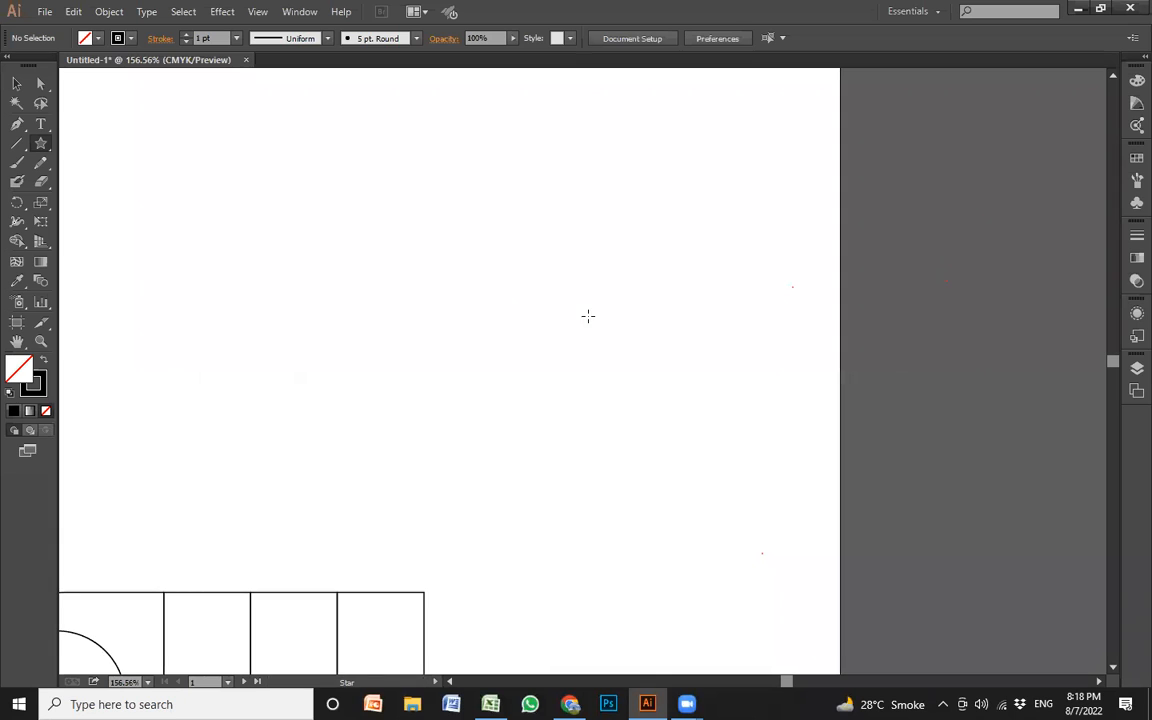
{"action": "key", "text": "space"}
{"action": "left_click_drag", "start_coordinate": [376, 450], "coordinate": [608, 367]}
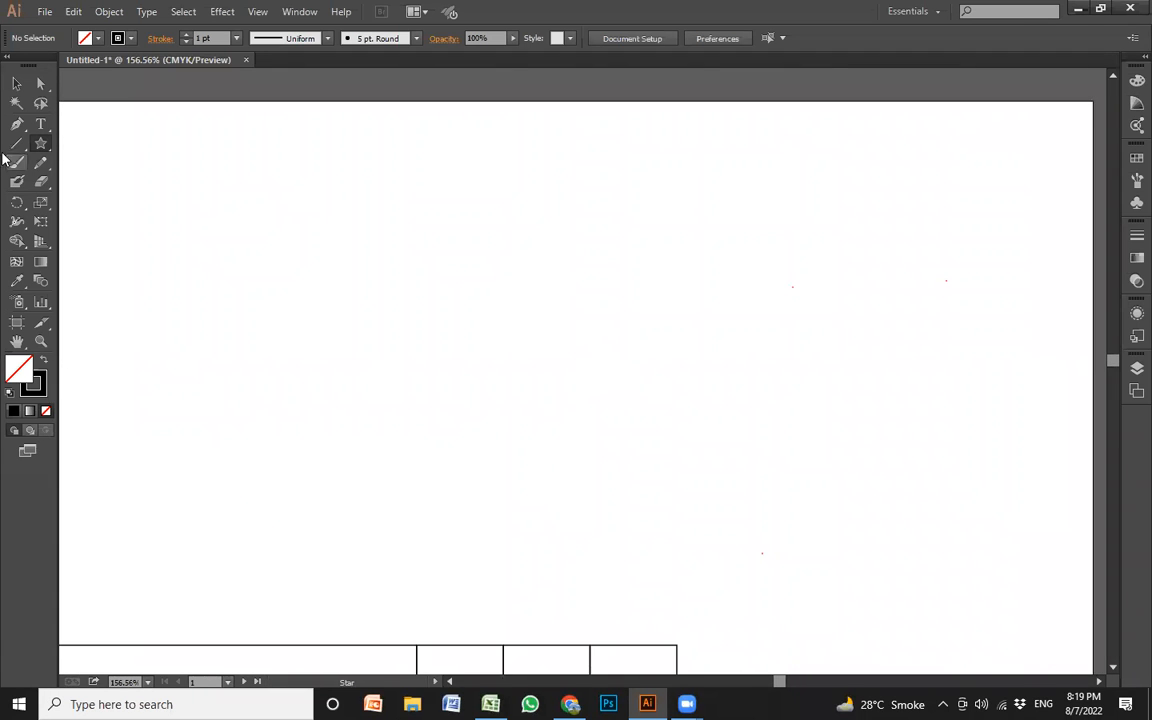
{"action": "left_click", "coordinate": [41, 145]}
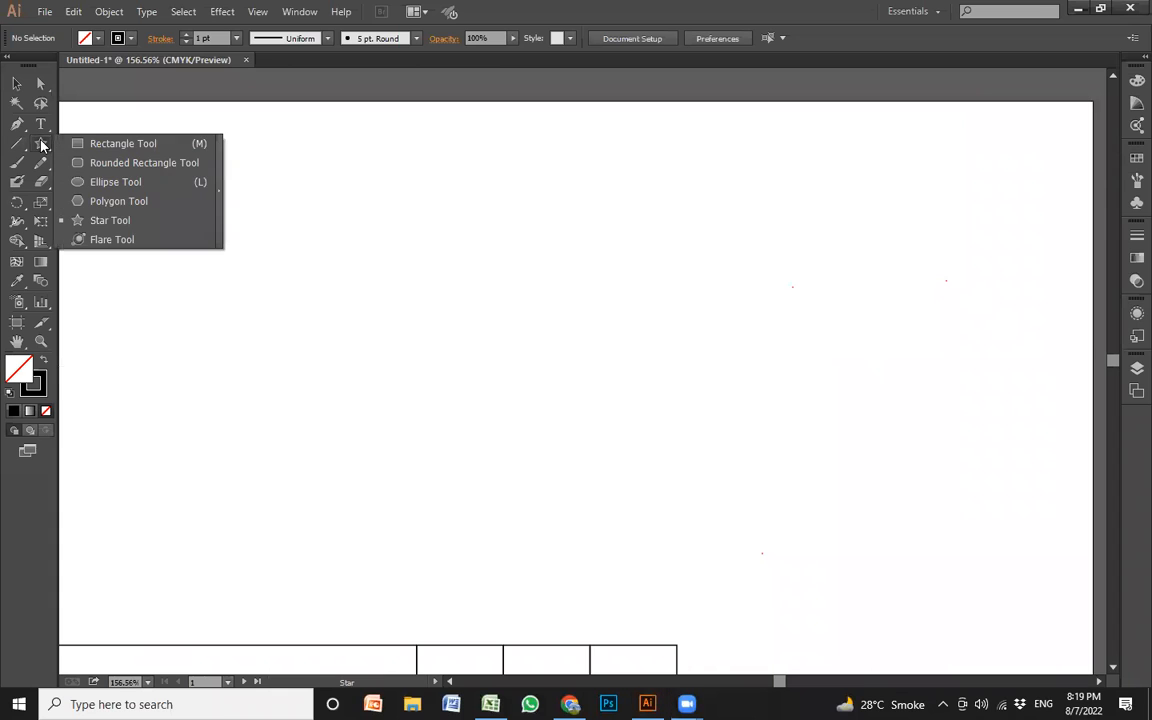
{"action": "left_click", "coordinate": [101, 222]}
{"action": "left_click_drag", "start_coordinate": [554, 221], "coordinate": [622, 273]}
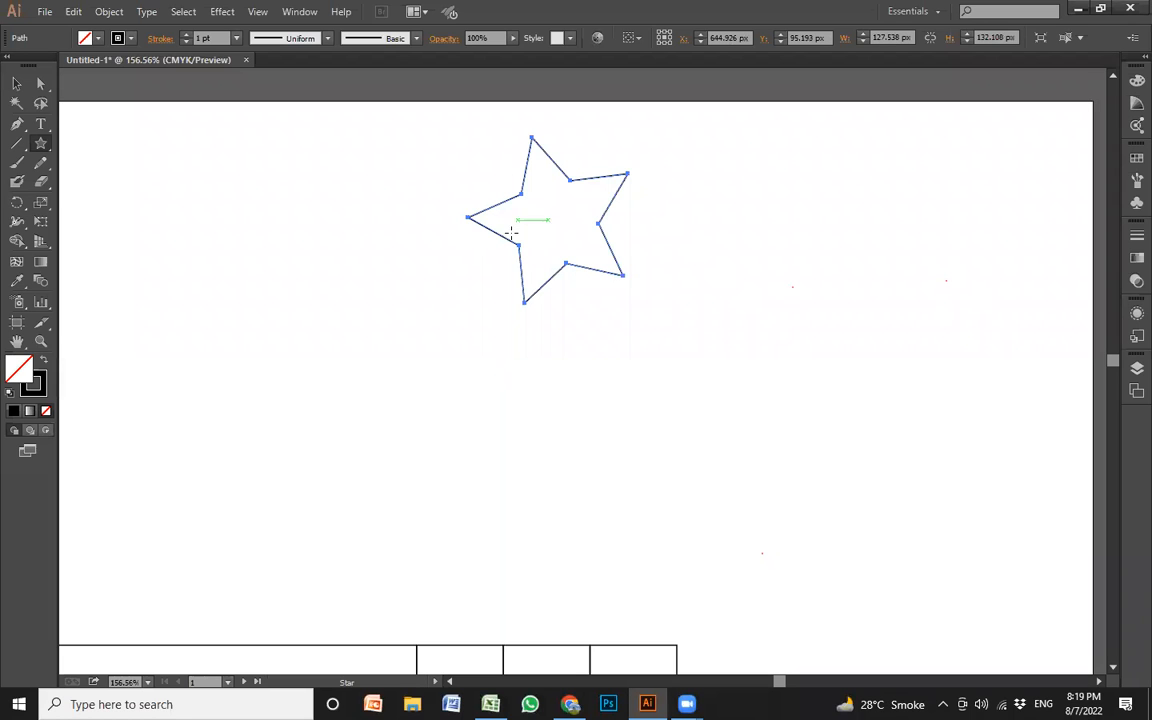
Draw two upright five-pointed stars below and to the right of the tilted one, the smaller with narrower points
{"action": "left_click_drag", "start_coordinate": [680, 422], "coordinate": [850, 335]}
{"action": "key", "text": "v"}
{"action": "left_click_drag", "start_coordinate": [828, 398], "coordinate": [839, 332]}
{"action": "left_click", "coordinate": [695, 392]}
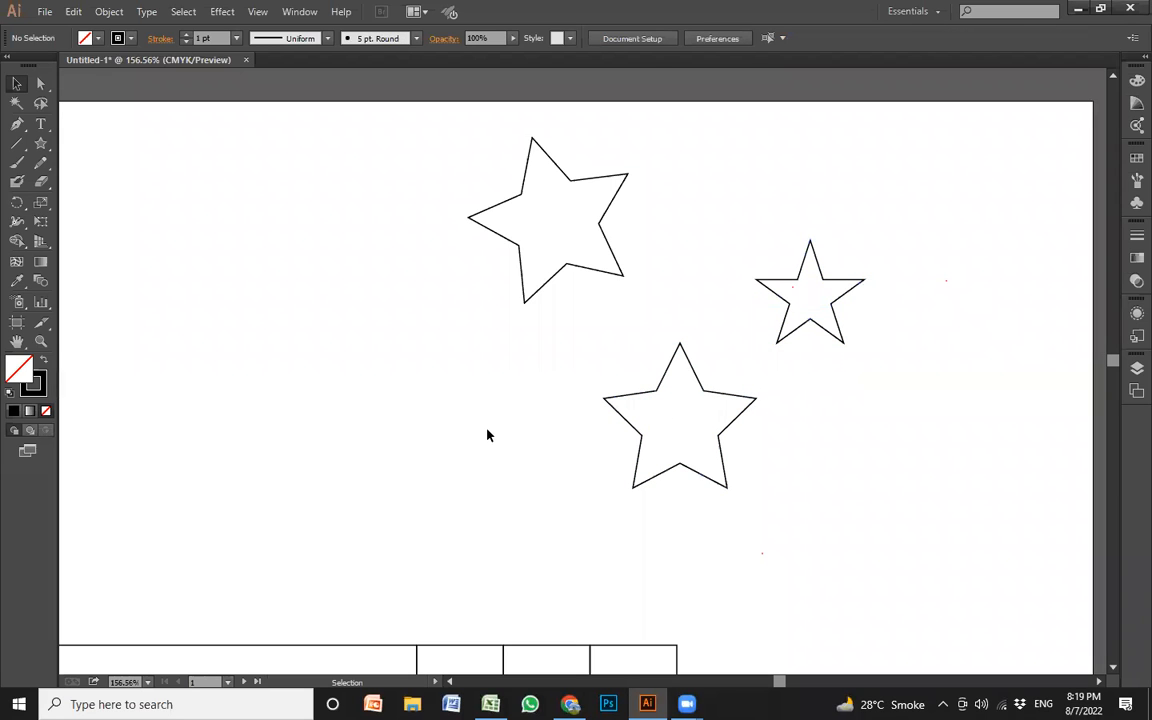
Draw an upright, narrow-pointed star about 89 px wide and 85 px high in the blank area left of the other stars
{"action": "left_click_drag", "start_coordinate": [40, 143], "coordinate": [131, 220]}
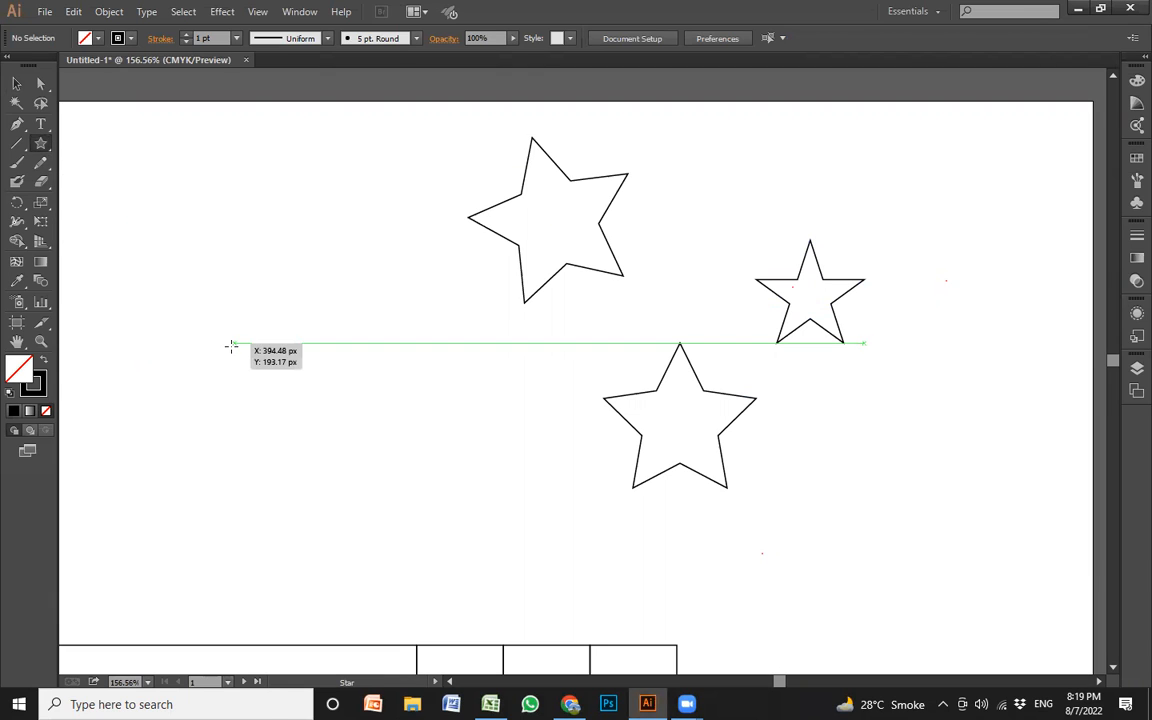
{"action": "left_click_drag", "start_coordinate": [250, 429], "coordinate": [327, 379]}
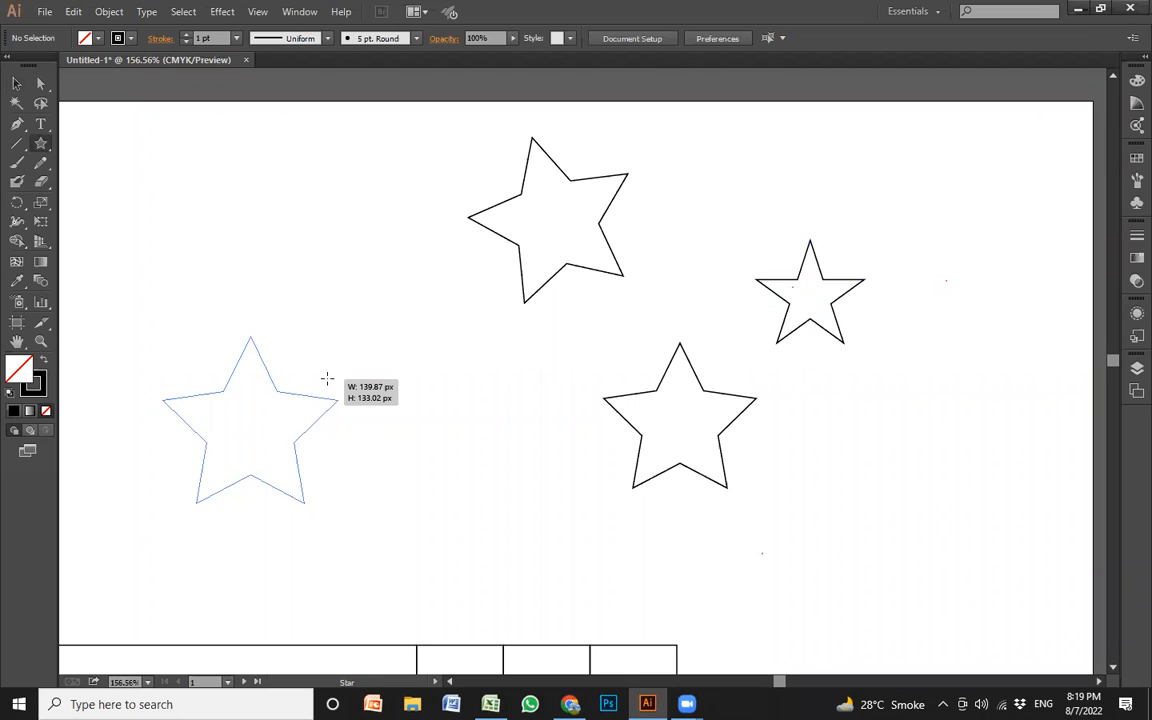
{"action": "key", "text": "alt"}
{"action": "left_click_drag", "start_coordinate": [327, 379], "coordinate": [301, 401]}
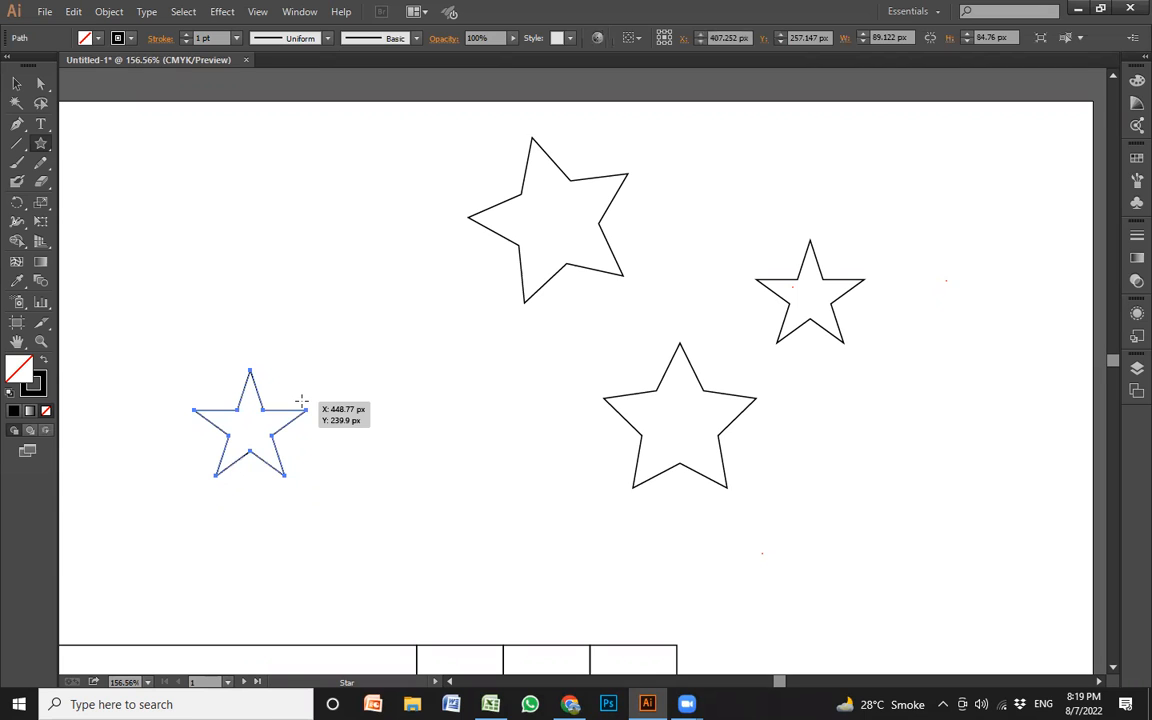
Delete the three practice stars, keeping only the small upright star on the left
{"action": "key", "text": "v"}
{"action": "left_click", "coordinate": [494, 447]}
{"action": "left_click_drag", "start_coordinate": [499, 506], "coordinate": [932, 187]}
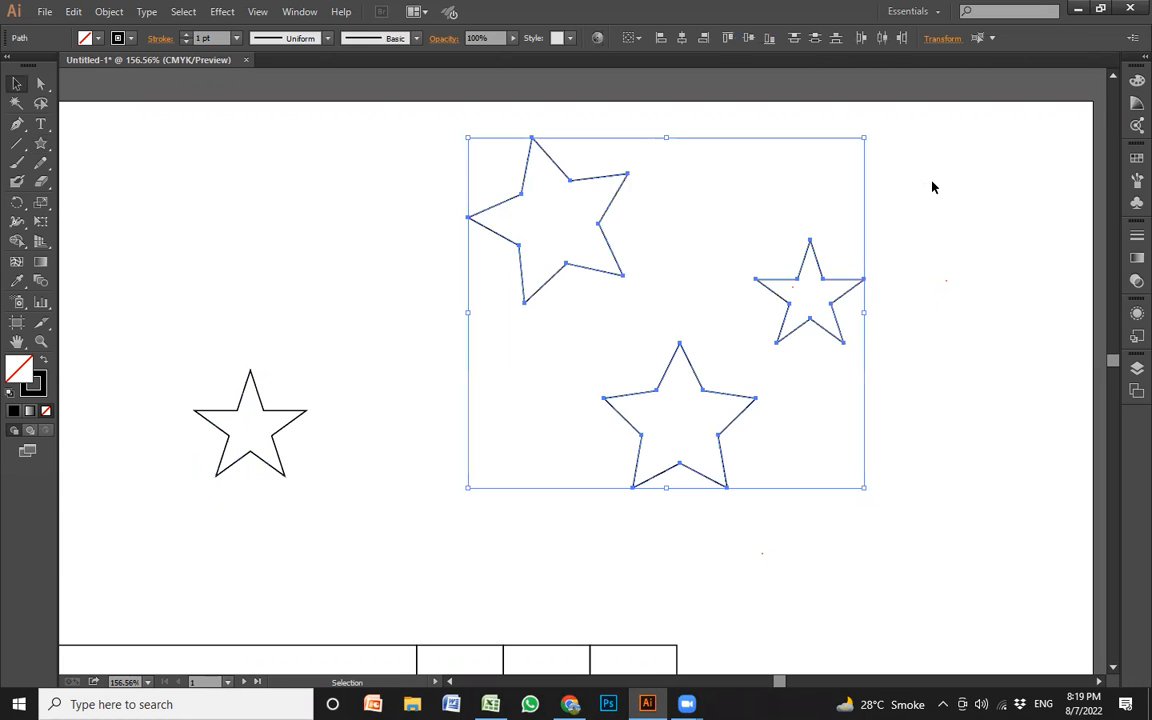
{"action": "key", "text": "Delete"}
Shrink the star to fit the grid's first-column cell in the fifth row, and copy it into the third-column cell in the fourth row
{"action": "left_click_drag", "start_coordinate": [283, 465], "coordinate": [765, 457]}
{"action": "key", "text": "space"}
{"action": "key", "text": "space"}
{"action": "left_click_drag", "start_coordinate": [748, 514], "coordinate": [799, 212]}
{"action": "left_click_drag", "start_coordinate": [805, 147], "coordinate": [832, 522]}
{"action": "left_click_drag", "start_coordinate": [831, 387], "coordinate": [506, 412]}
{"action": "left_click", "coordinate": [800, 429]}
{"action": "left_click", "coordinate": [488, 463]}
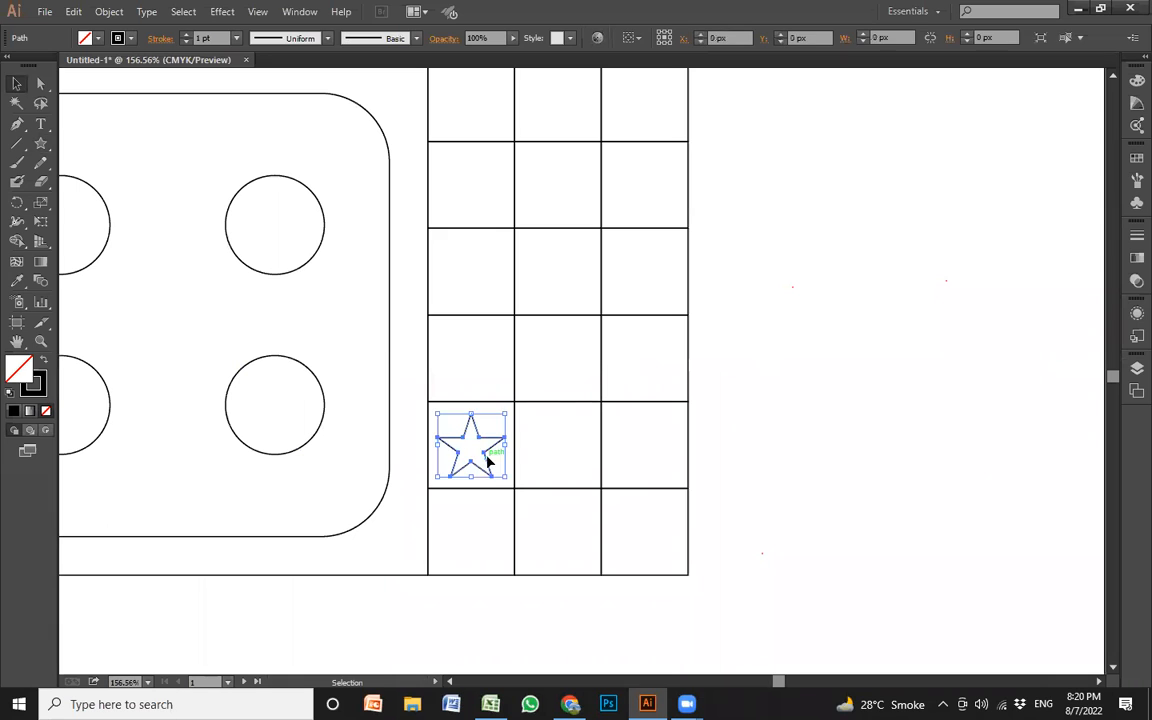
{"action": "left_click_drag", "start_coordinate": [488, 463], "coordinate": [818, 428]}
{"action": "left_click", "coordinate": [738, 386]}
Select the nested-square block, the grid and both stars, and group them into one board section
{"action": "key", "text": "z"}
{"action": "left_click", "coordinate": [638, 357], "text": "alt"}
{"action": "left_click", "coordinate": [638, 362], "text": "alt"}
{"action": "left_click", "coordinate": [638, 363], "text": "alt"}
{"action": "left_click_drag", "start_coordinate": [370, 261], "coordinate": [172, 111]}
{"action": "key", "text": "v"}
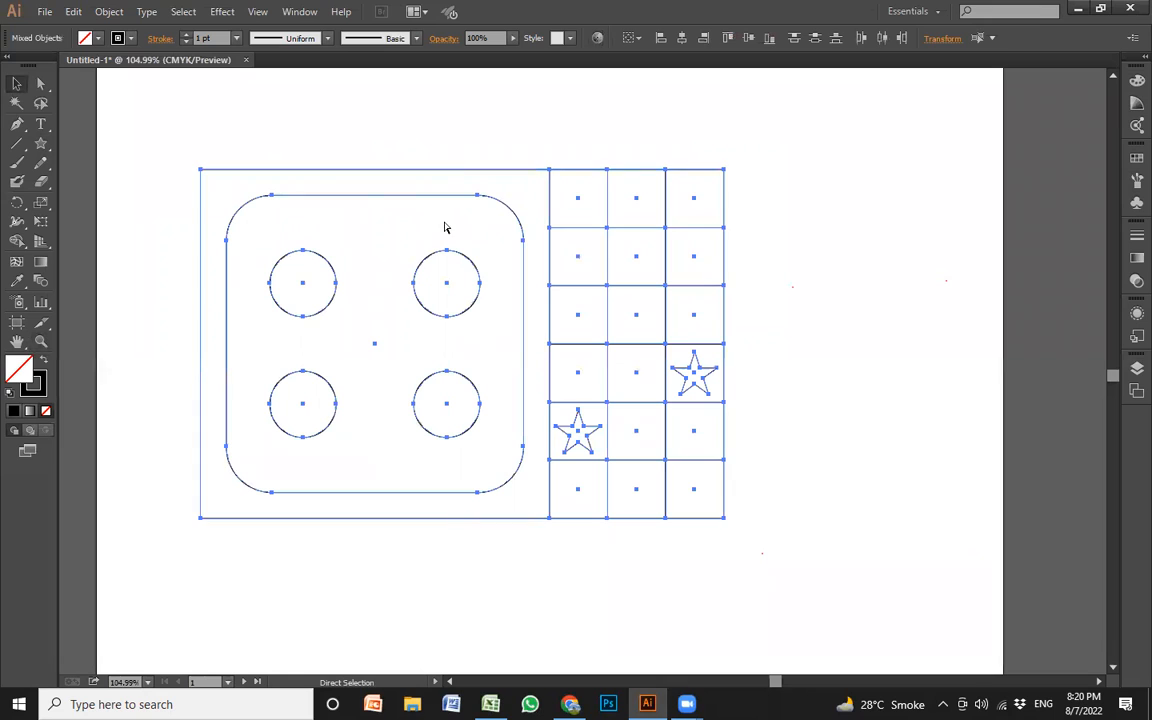
{"action": "left_click", "coordinate": [780, 374]}
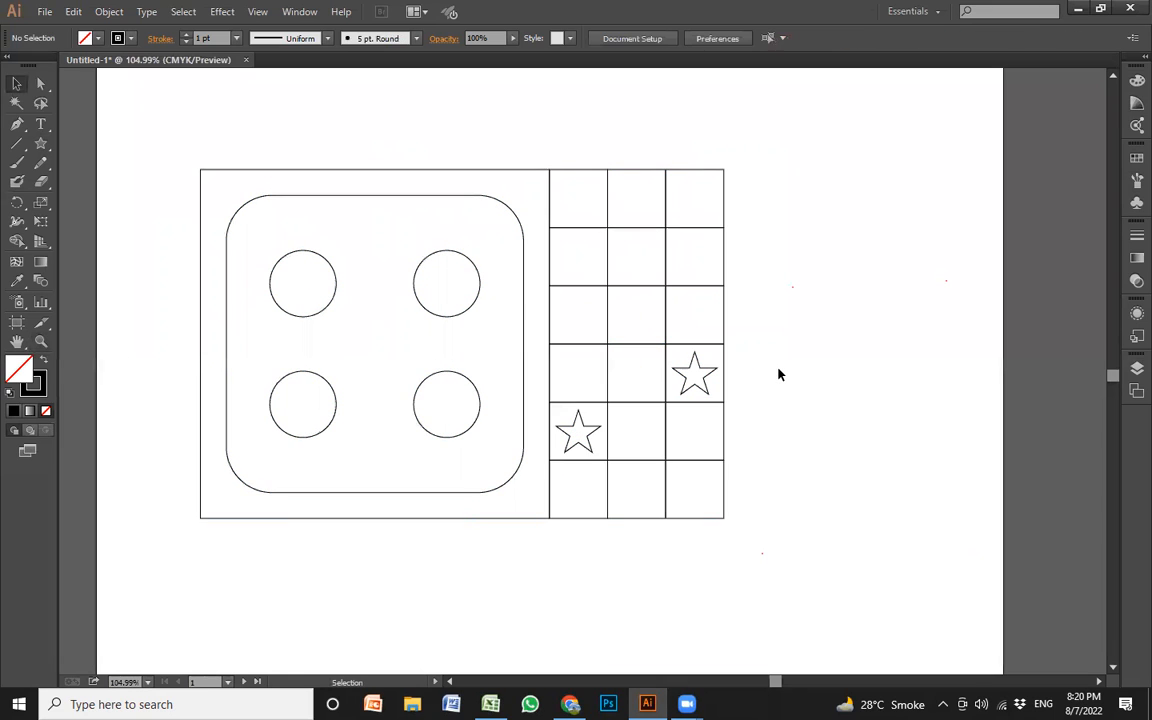
Scale the board section down to about 394 by 263 px and place a copy flush against its right edge
{"action": "key", "text": "z"}
{"action": "left_click", "coordinate": [638, 338], "text": "alt"}
{"action": "left_click", "coordinate": [638, 345], "text": "alt"}
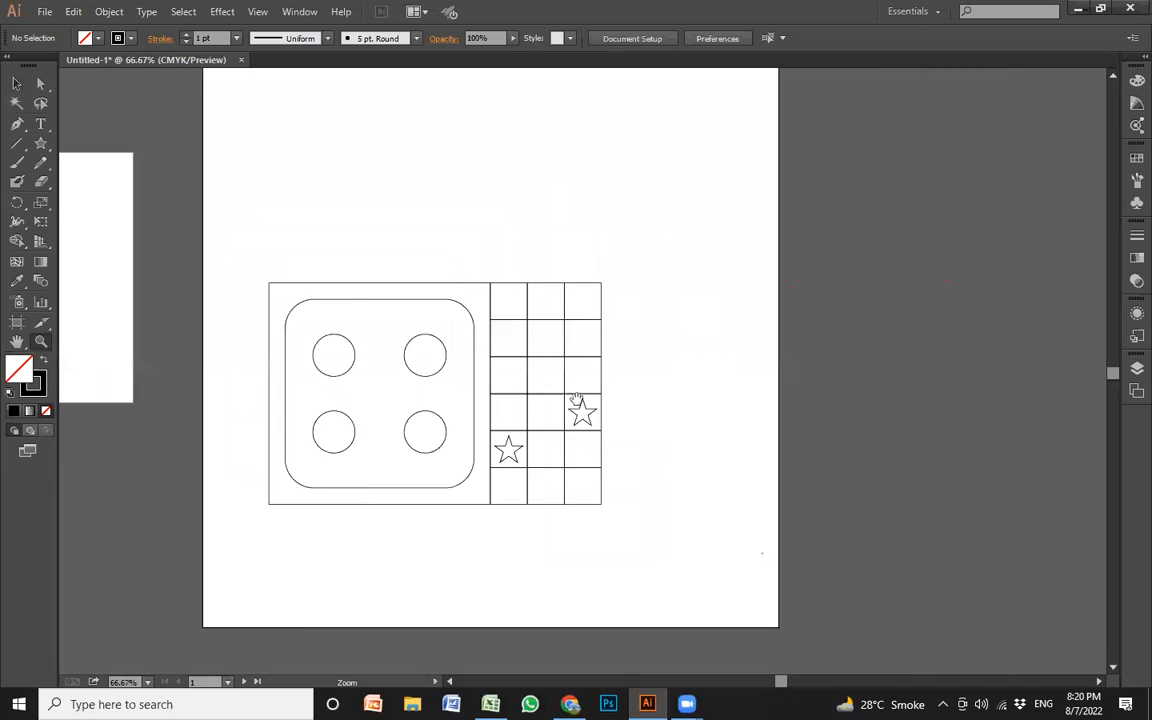
{"action": "left_click_drag", "start_coordinate": [576, 401], "coordinate": [672, 389]}
{"action": "key", "text": "v"}
{"action": "left_click", "coordinate": [672, 343]}
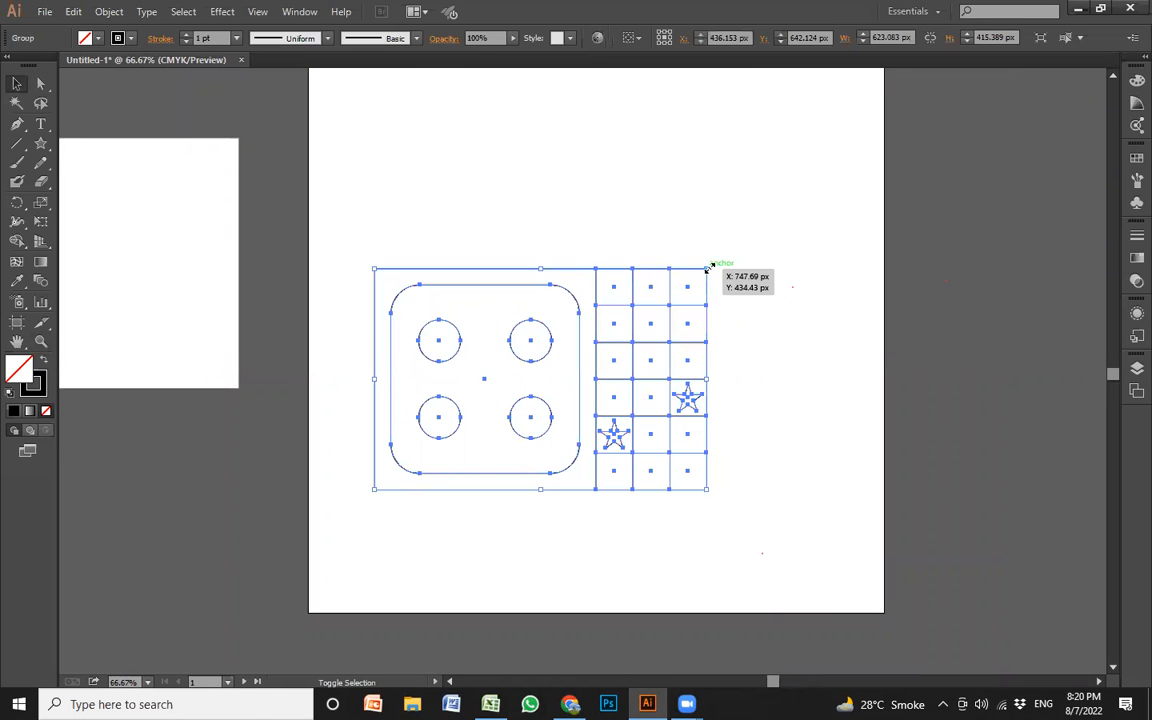
{"action": "left_click_drag", "start_coordinate": [706, 271], "coordinate": [747, 374]}
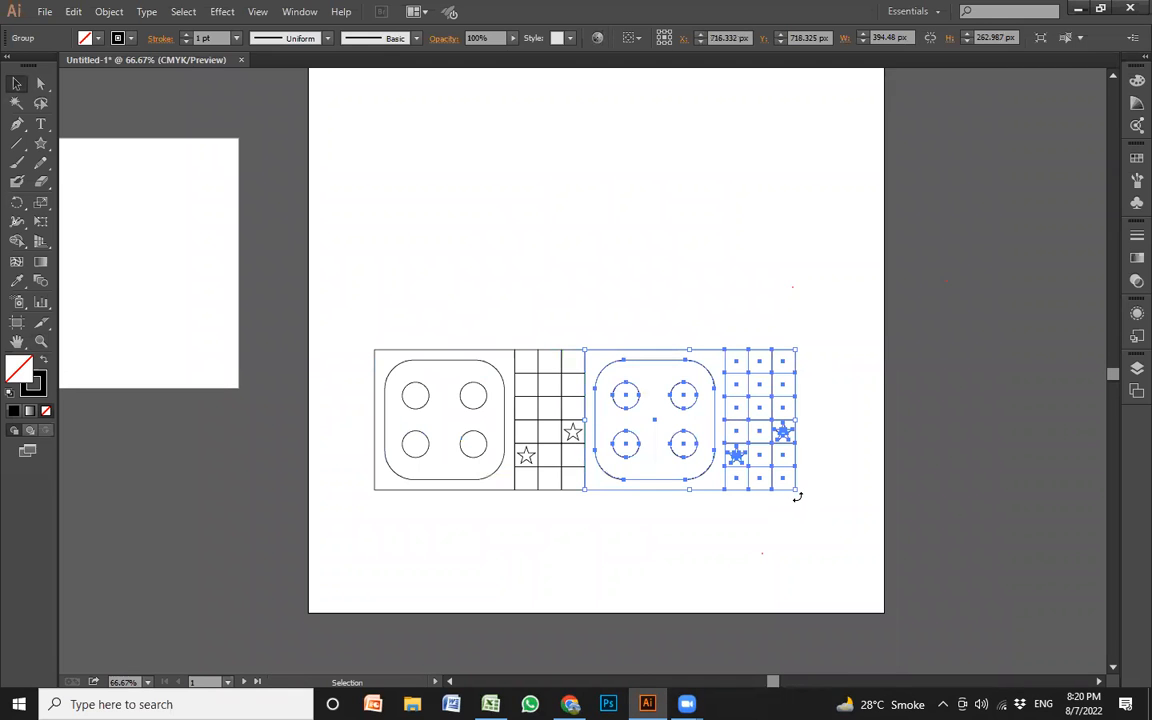
Rotate the right-hand section 90° counterclockwise so its grid sits above its corner block, and place a copy to its upper right
{"action": "left_click_drag", "start_coordinate": [813, 471], "coordinate": [767, 328]}
{"action": "left_click_drag", "start_coordinate": [729, 388], "coordinate": [845, 300]}
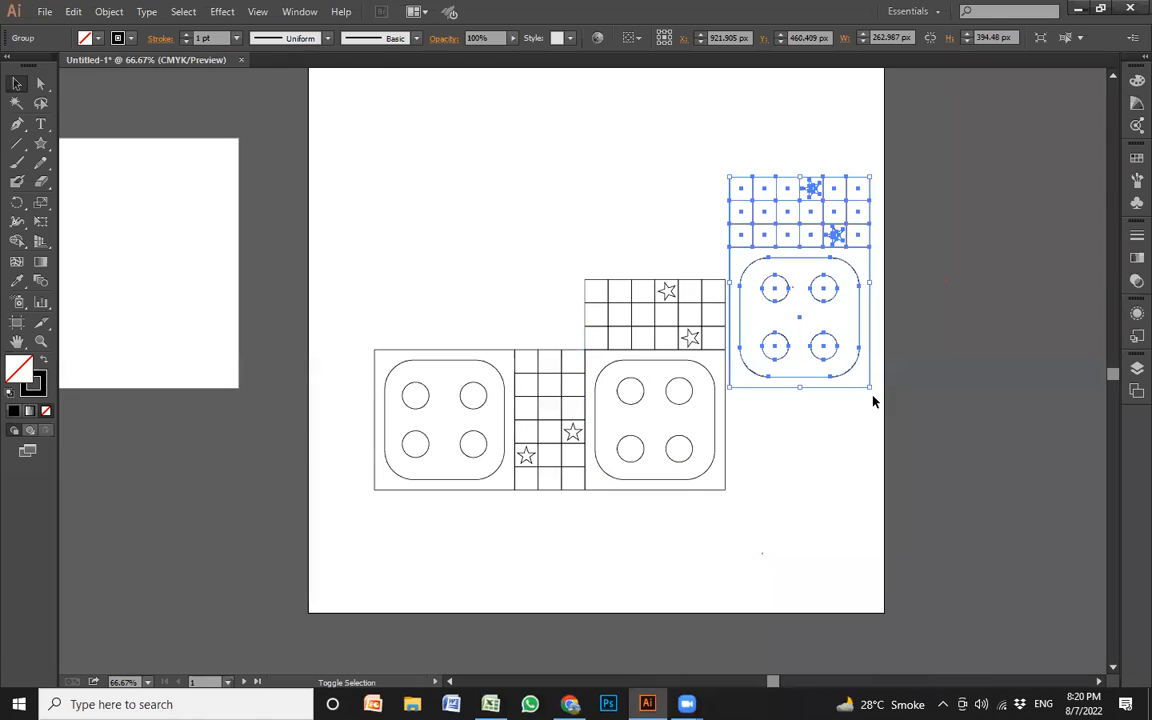
Rotate the third section another 90° counterclockwise and fit its corner block flush on top of the second section's grid
{"action": "left_click_drag", "start_coordinate": [877, 391], "coordinate": [850, 240]}
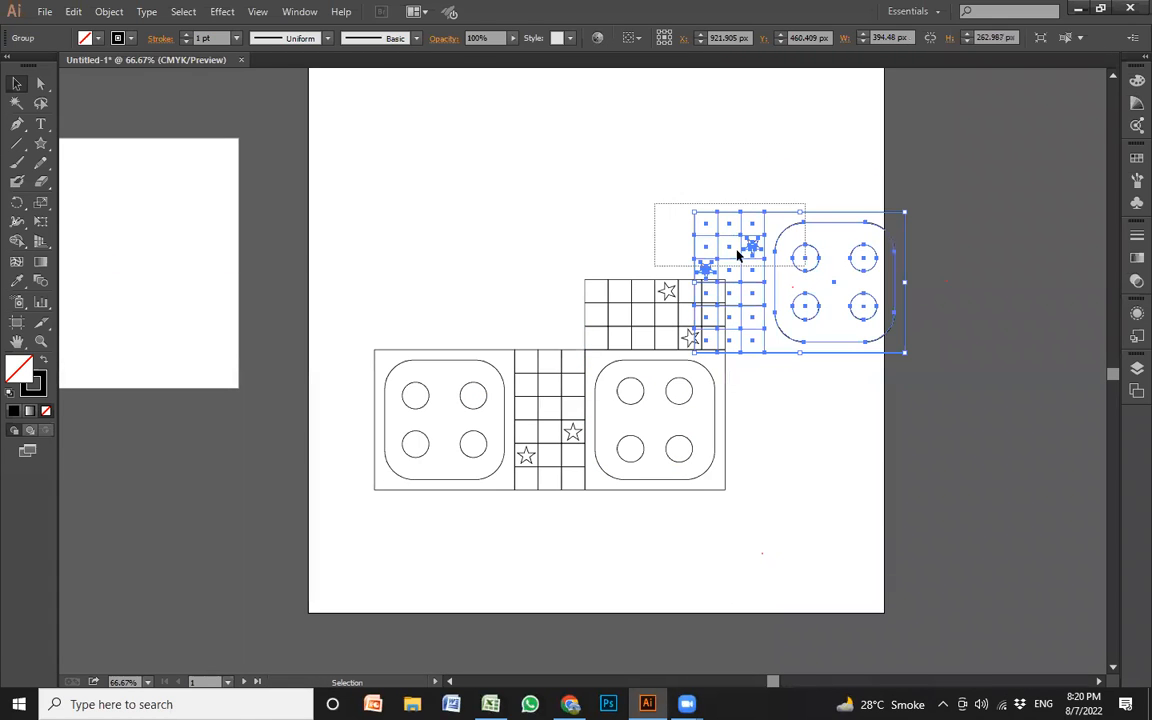
{"action": "left_click_drag", "start_coordinate": [729, 215], "coordinate": [547, 146]}
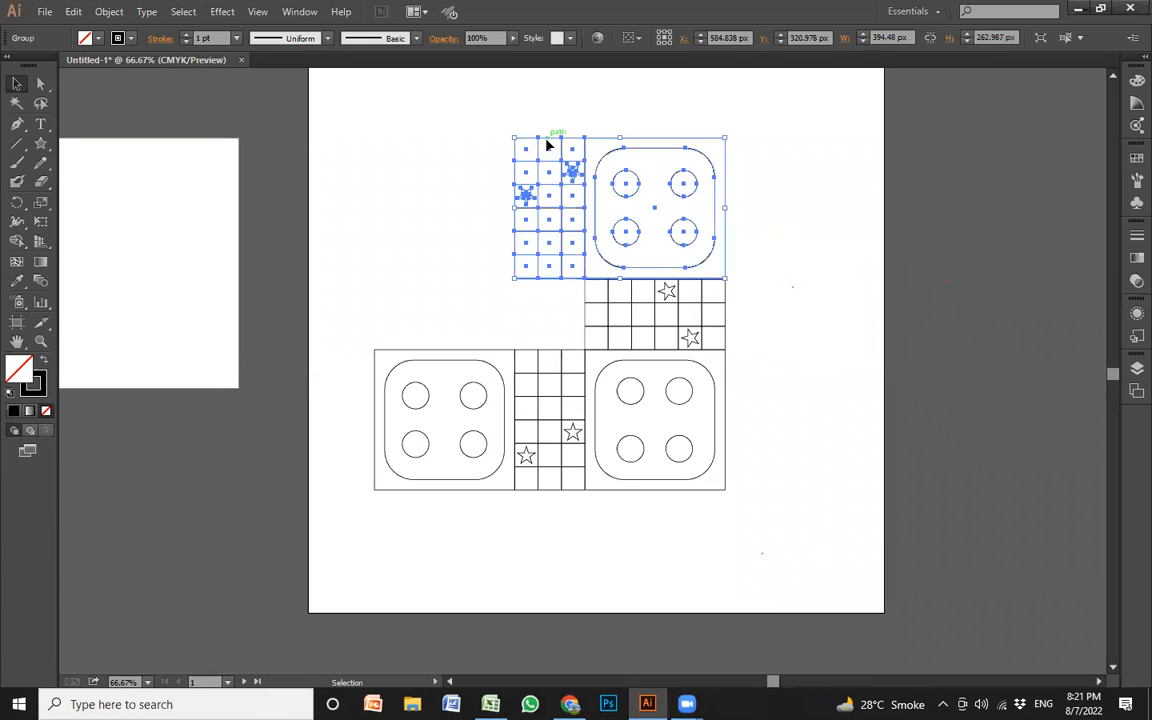
{"action": "key", "text": "Right"}
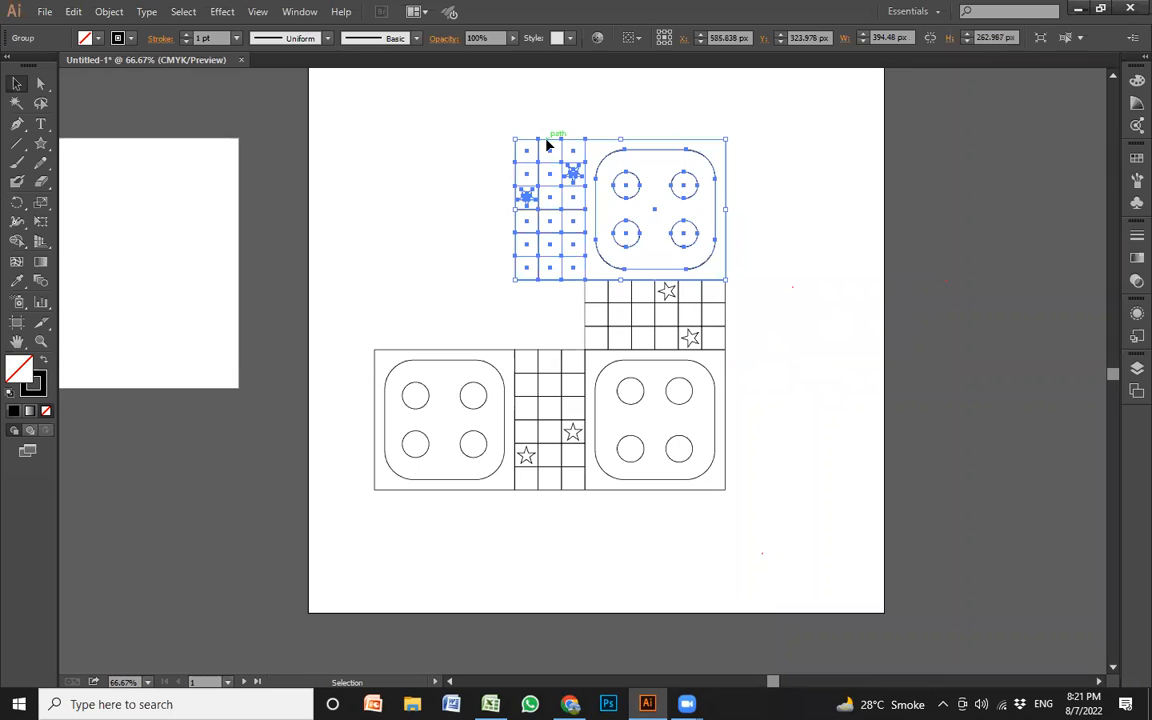
{"action": "left_click", "coordinate": [447, 197]}
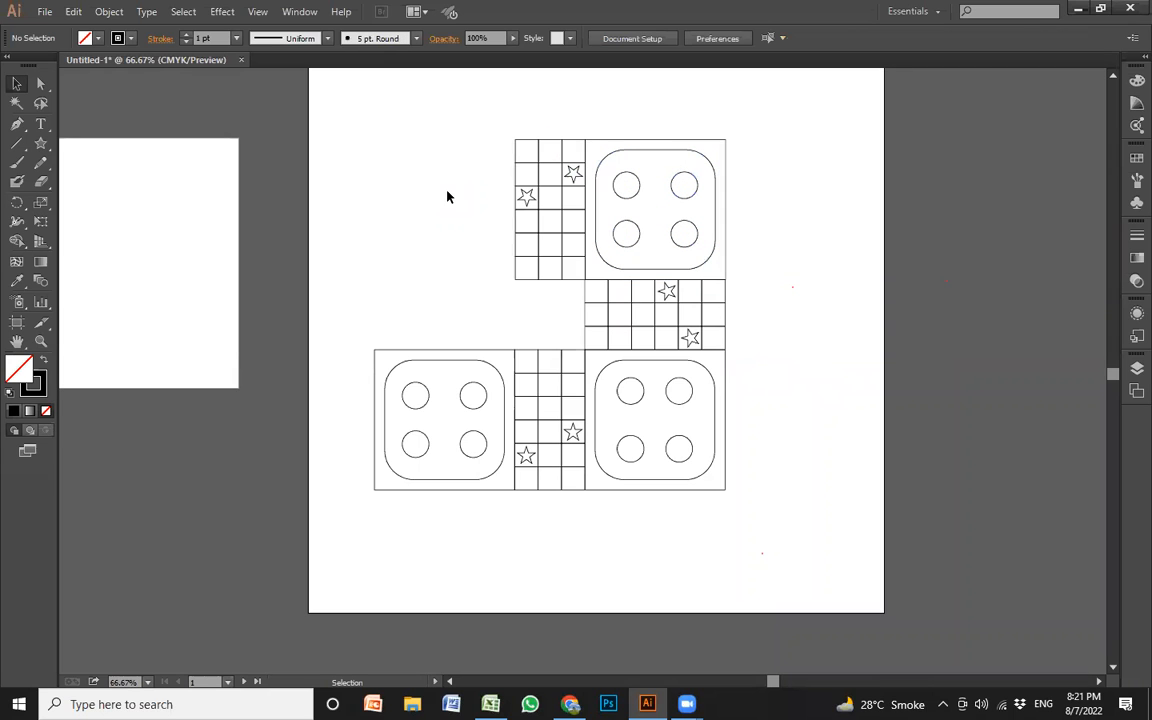
Copy the third section, rotate the copy another 90° counterclockwise, and fit it into the upper-left corner to close the board
{"action": "left_click", "coordinate": [580, 208]}
{"action": "left_click_drag", "start_coordinate": [584, 213], "coordinate": [364, 240]}
{"action": "left_click_drag", "start_coordinate": [285, 295], "coordinate": [468, 346]}
{"action": "mouse_move", "coordinate": [469, 349]}
{"action": "left_mouse_down"}
{"action": "mouse_move", "coordinate": [470, 385]}
{"action": "mouse_move", "coordinate": [469, 350]}
{"action": "left_mouse_up"}
{"action": "left_click", "coordinate": [868, 427]}
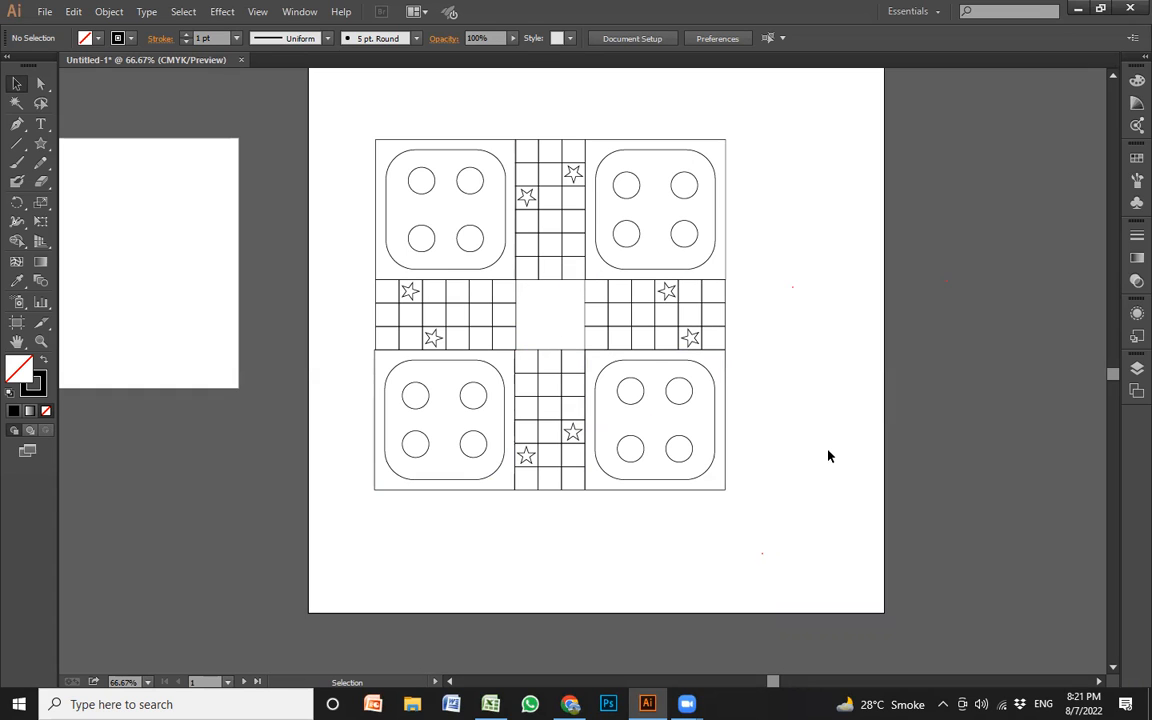
Try moving the whole board to the right past the artboard edge, and undo the move
{"action": "left_click_drag", "start_coordinate": [740, 548], "coordinate": [360, 152]}
{"action": "left_click_drag", "start_coordinate": [648, 270], "coordinate": [1009, 304]}
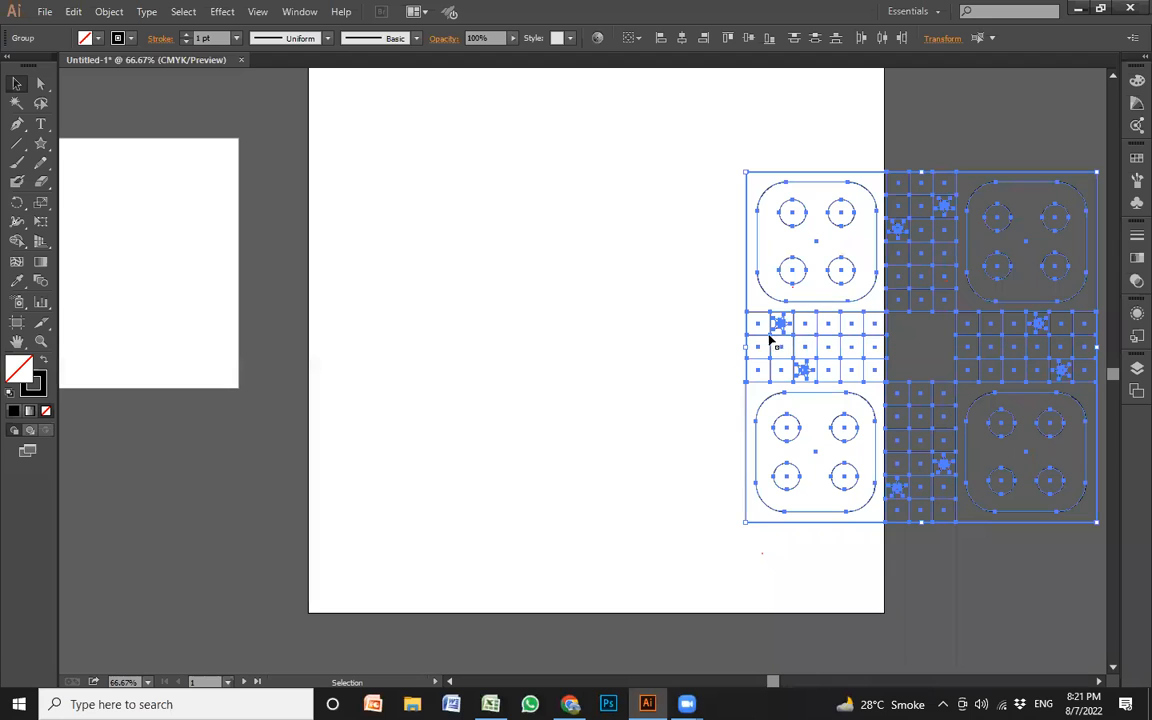
{"action": "key", "text": "ctrl+z"}
{"action": "left_click", "coordinate": [813, 378]}
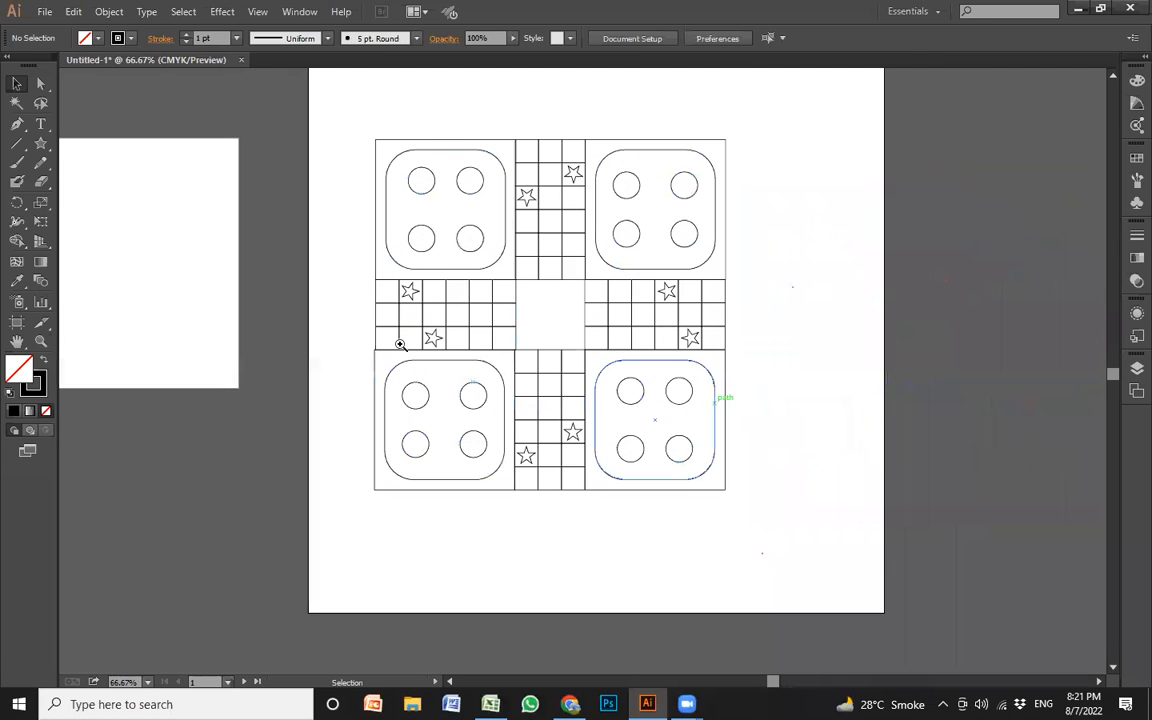
{"action": "left_click_drag", "start_coordinate": [335, 160], "coordinate": [785, 496]}
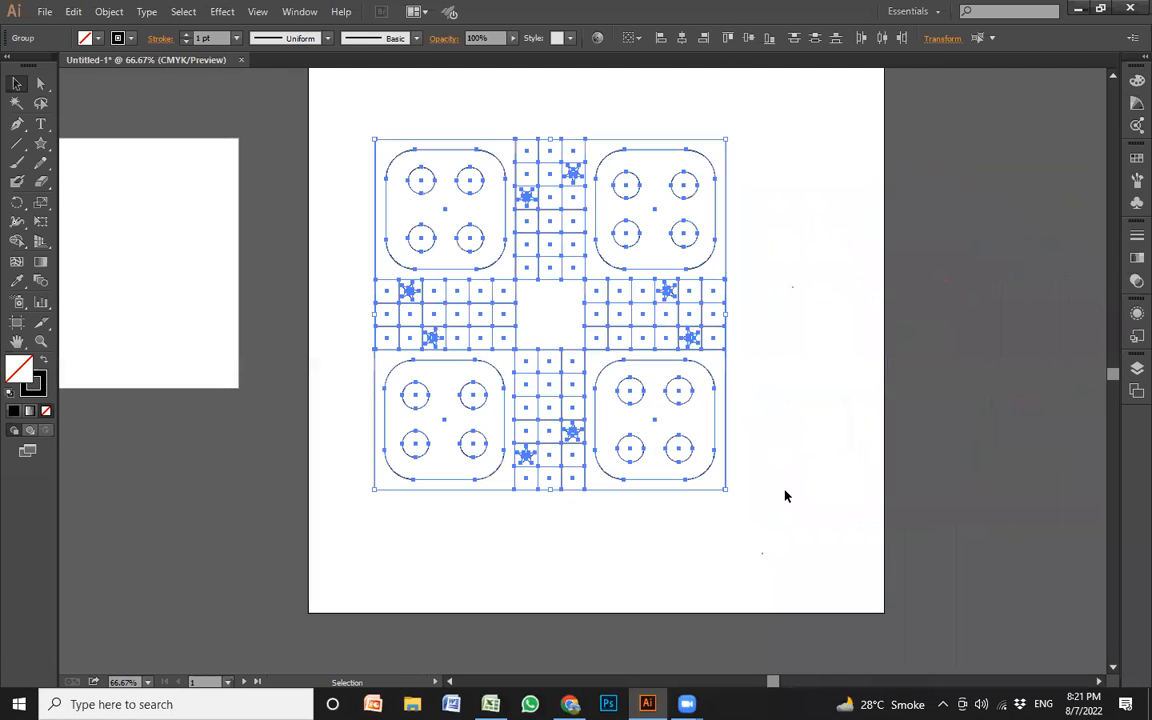
{"action": "key", "text": "ctrl"}
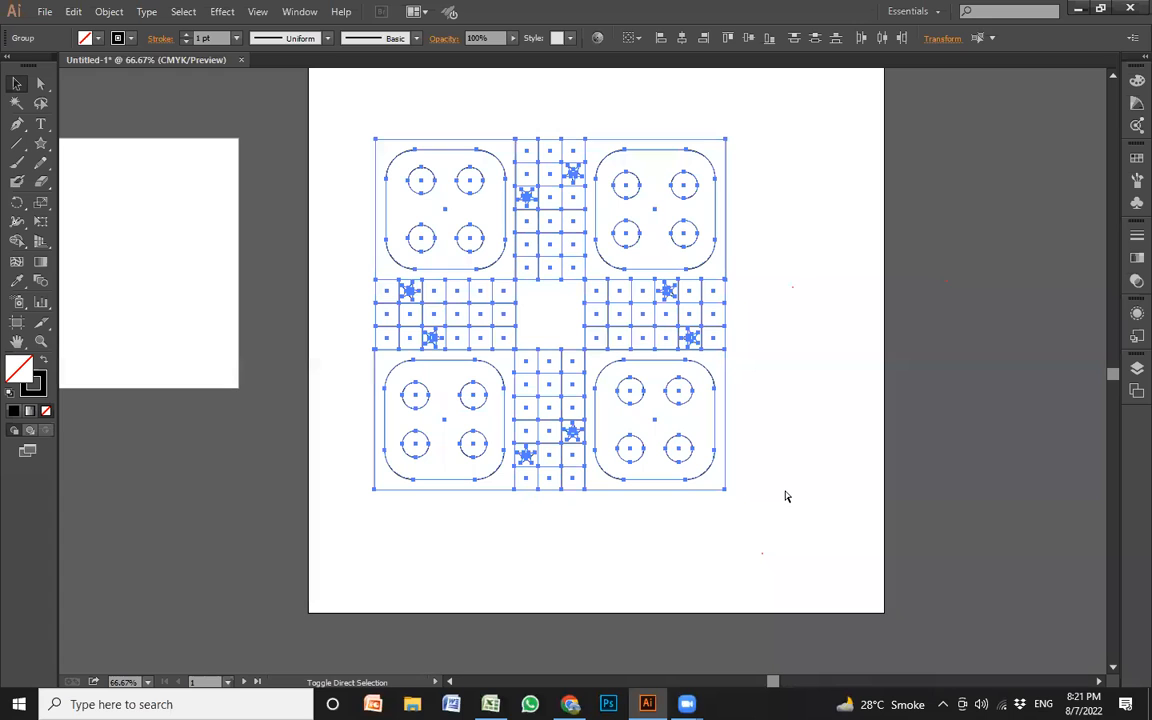
{"action": "left_click", "coordinate": [784, 494], "text": "ctrl"}
Examine the assembled four-section board, both in close-up and as a whole on the artboard
{"action": "left_click_drag", "start_coordinate": [312, 110], "coordinate": [785, 521]}
{"action": "key", "text": "space"}
{"action": "left_click_drag", "start_coordinate": [785, 472], "coordinate": [798, 448]}
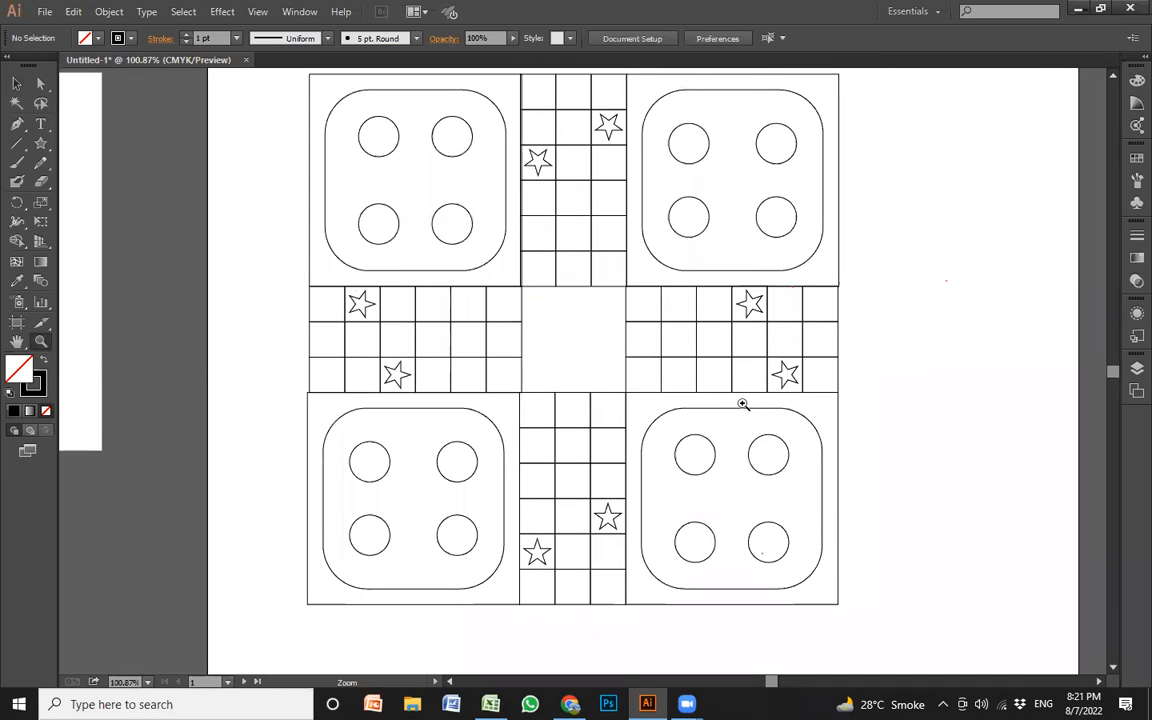
{"action": "key", "text": "ctrl"}
{"action": "scroll", "coordinate": [743, 408], "scroll_direction": "up", "scroll_amount": 6}
{"action": "scroll", "coordinate": [743, 408], "scroll_direction": "up", "scroll_amount": 3}
{"action": "scroll", "coordinate": [743, 408], "scroll_direction": "down", "scroll_amount": 10}
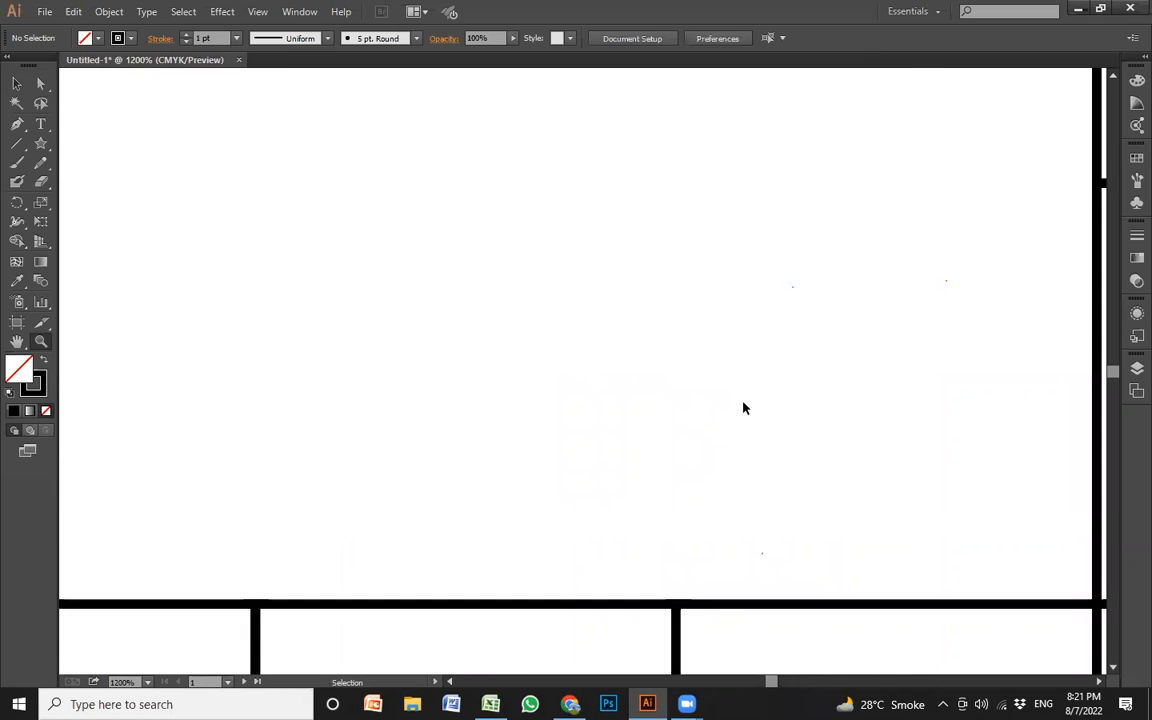
{"action": "scroll", "coordinate": [743, 408], "scroll_direction": "down", "scroll_amount": 3}
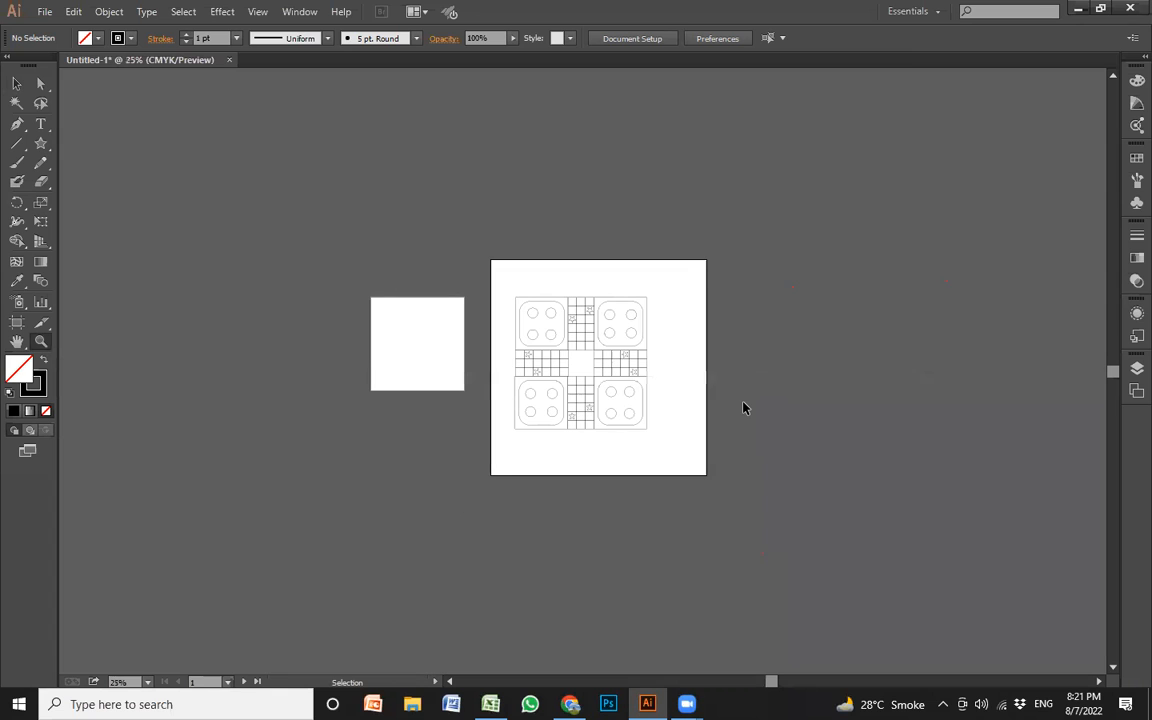
{"action": "scroll", "coordinate": [743, 408], "scroll_direction": "up", "scroll_amount": 1}
{"action": "scroll", "coordinate": [743, 408], "scroll_direction": "up", "scroll_amount": 2}
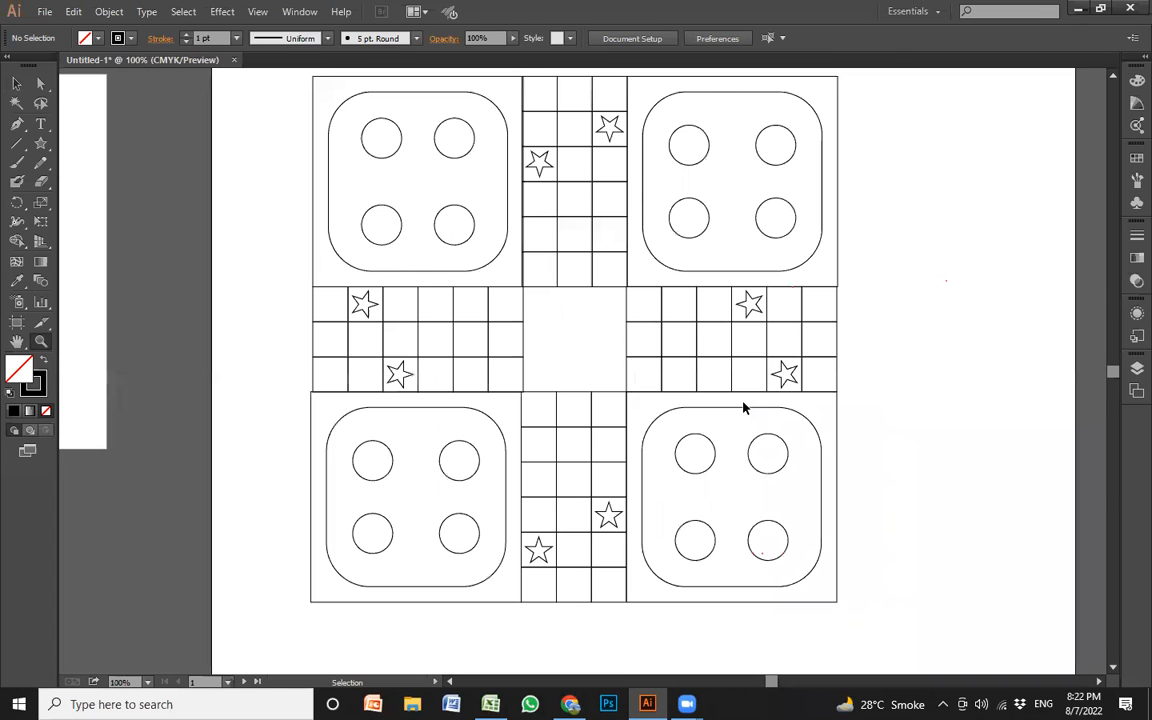
{"action": "scroll", "coordinate": [743, 408], "scroll_direction": "down", "scroll_amount": 2}
{"action": "scroll", "coordinate": [743, 408], "scroll_direction": "down", "scroll_amount": 3}
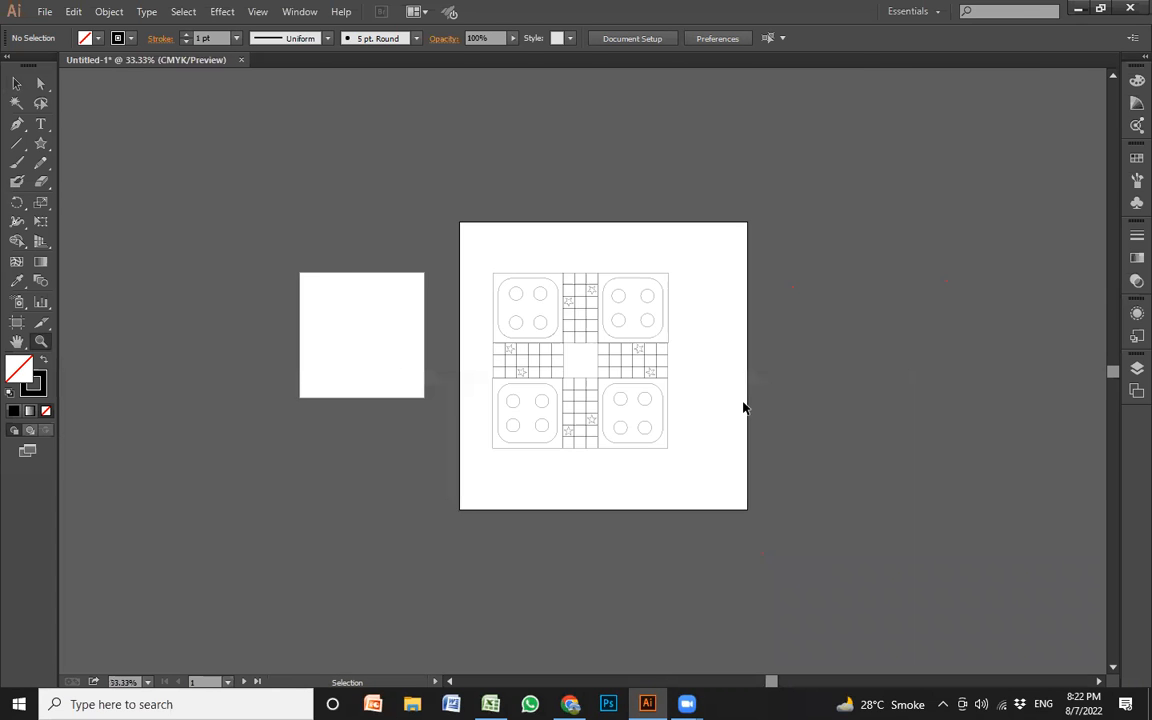
{"action": "scroll", "coordinate": [743, 408], "scroll_direction": "up", "scroll_amount": 2}
{"action": "scroll", "coordinate": [743, 408], "scroll_direction": "down", "scroll_amount": 1}
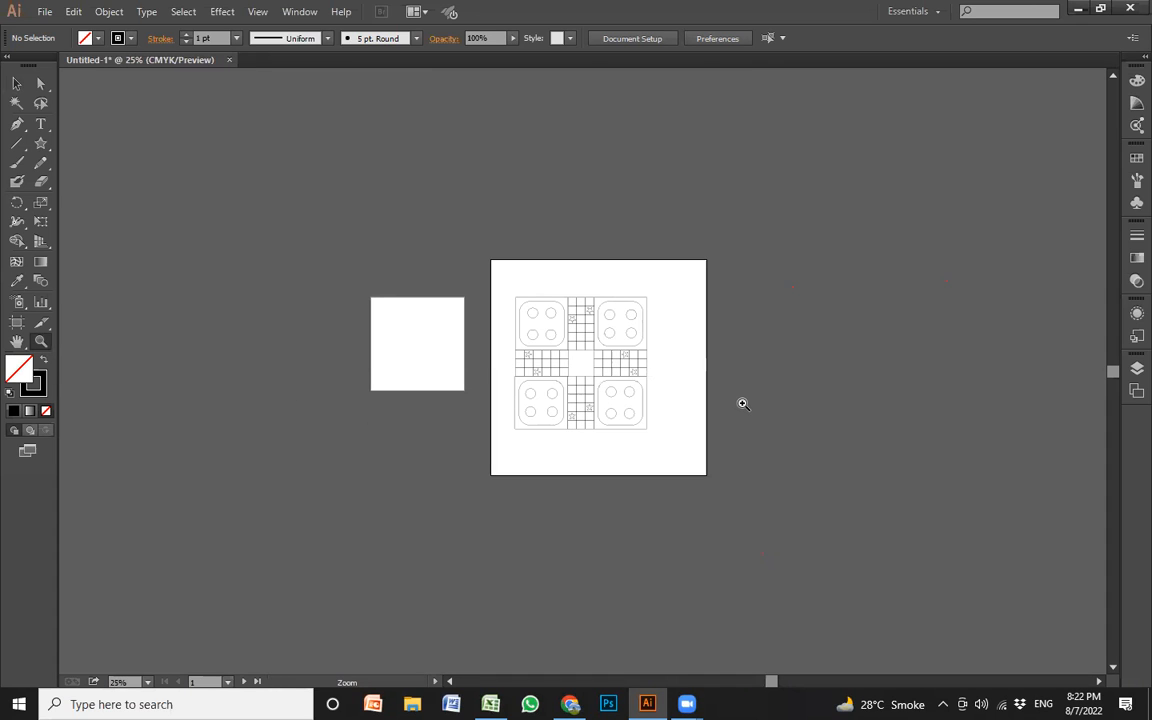
{"action": "left_click", "coordinate": [40, 343]}
{"action": "left_click_drag", "start_coordinate": [516, 313], "coordinate": [581, 381]}
{"action": "left_click_drag", "start_coordinate": [373, 358], "coordinate": [455, 465]}
{"action": "left_click_drag", "start_coordinate": [352, 303], "coordinate": [570, 548]}
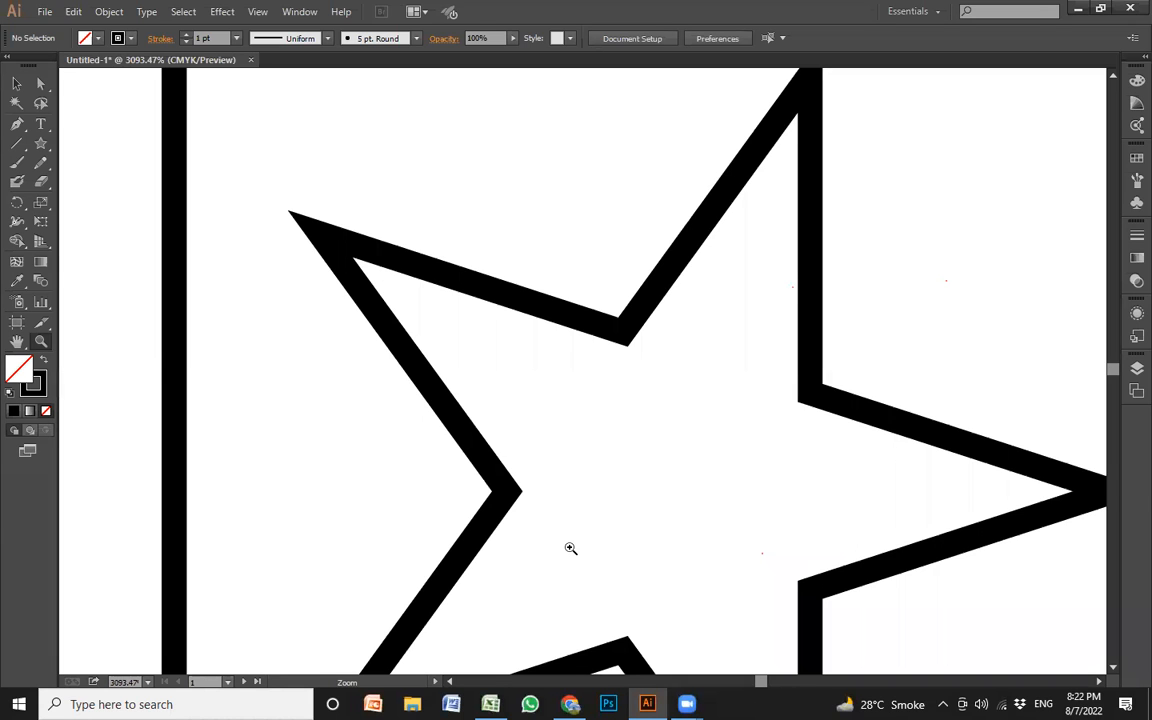
{"action": "key", "text": "ctrl+0"}
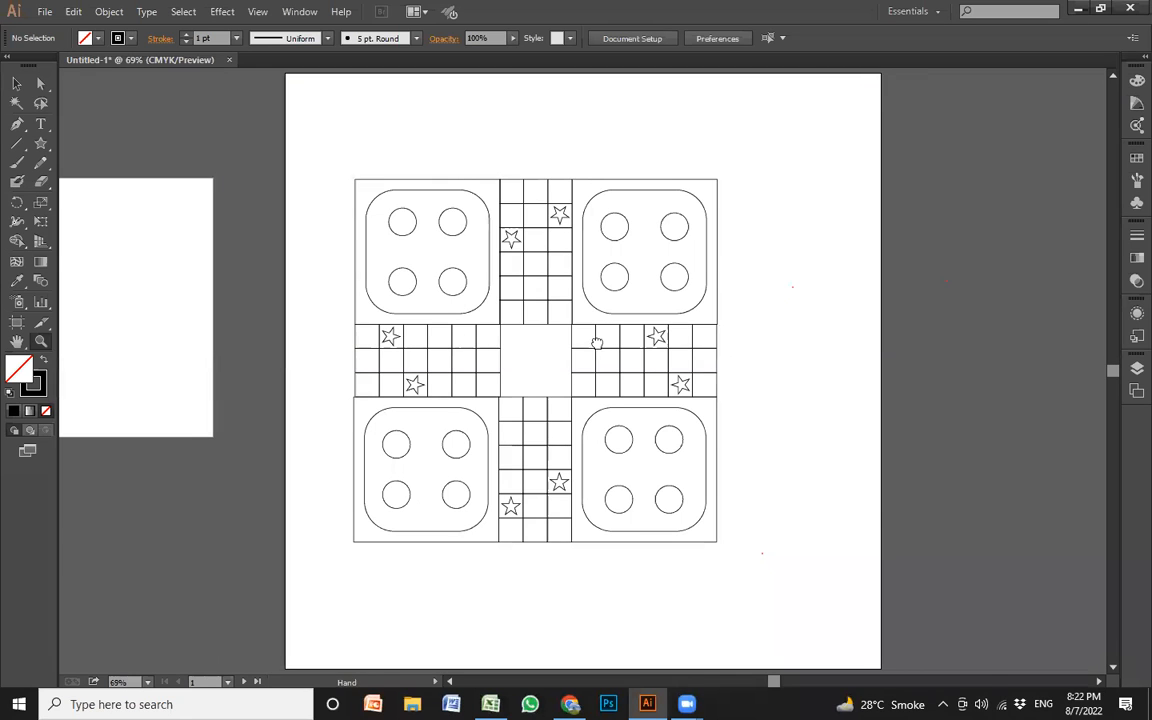
Delete the empty second artboard beside the board's artboard
{"action": "scroll", "coordinate": [280, 330], "scroll_direction": "left", "scroll_amount": 5}
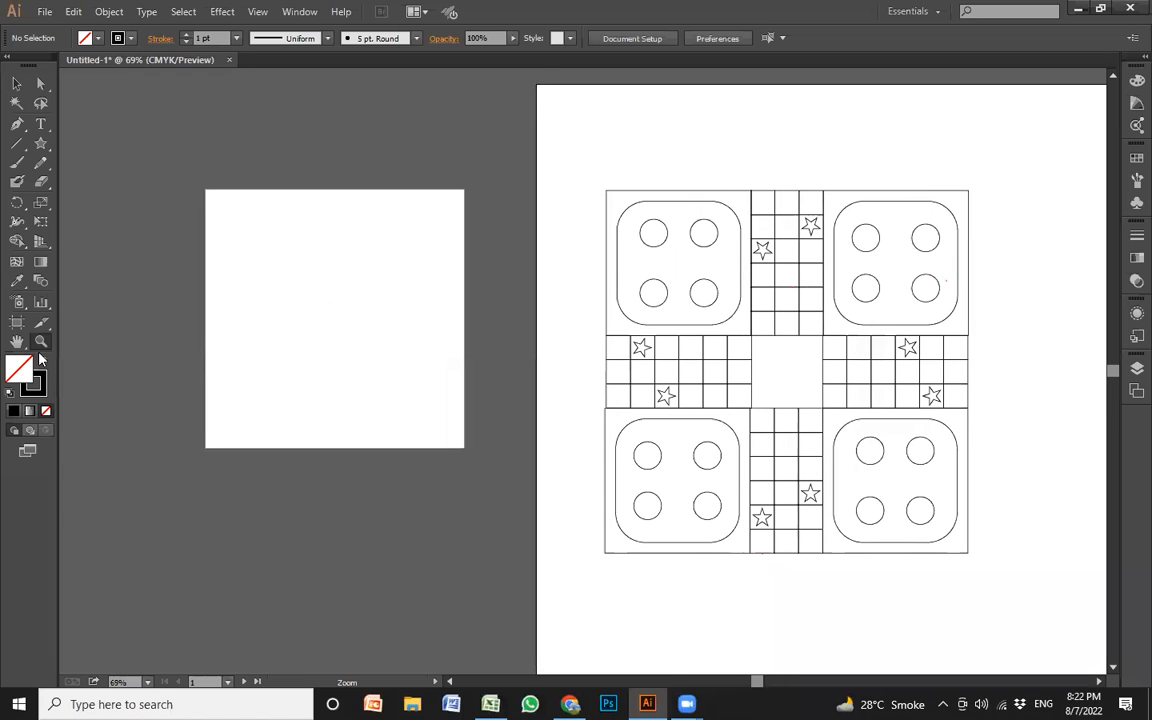
{"action": "left_click", "coordinate": [16, 324]}
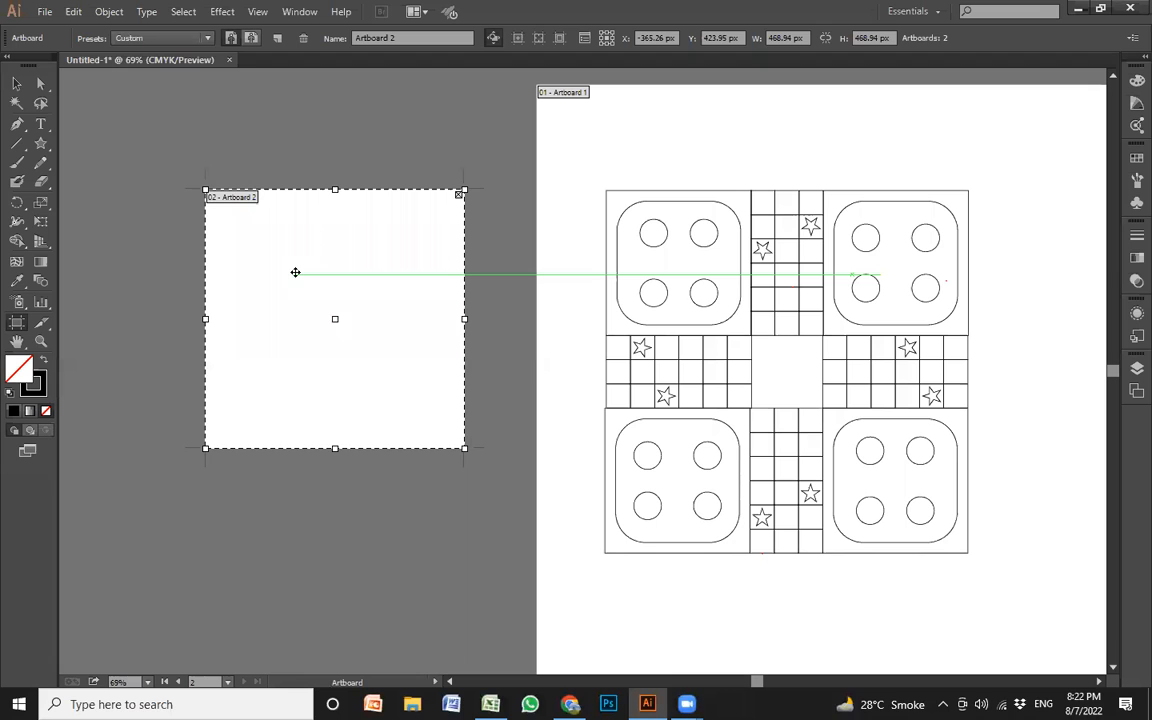
{"action": "key", "text": "Delete"}
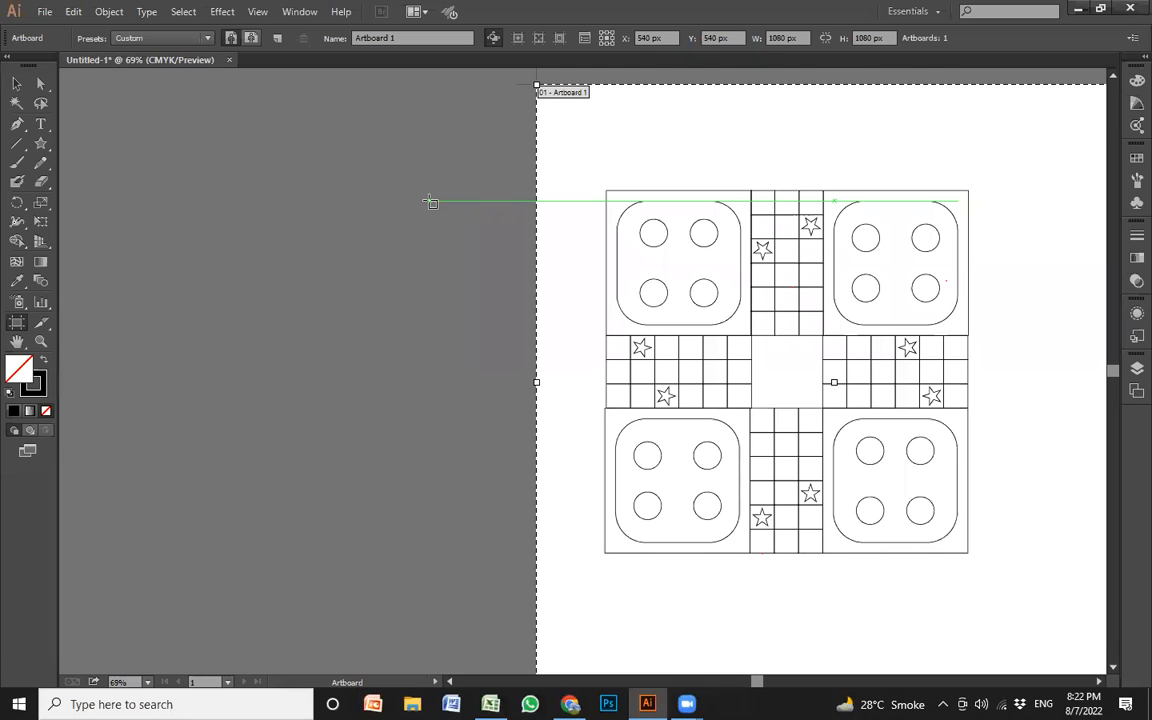
Select all four sections of the board and group them into a single object
{"action": "key", "text": "z"}
{"action": "key", "text": "space"}
{"action": "left_click_drag", "start_coordinate": [825, 255], "coordinate": [508, 279]}
{"action": "key", "text": "v"}
{"action": "left_click_drag", "start_coordinate": [710, 566], "coordinate": [220, 108]}
{"action": "key", "text": "ctrl+g"}
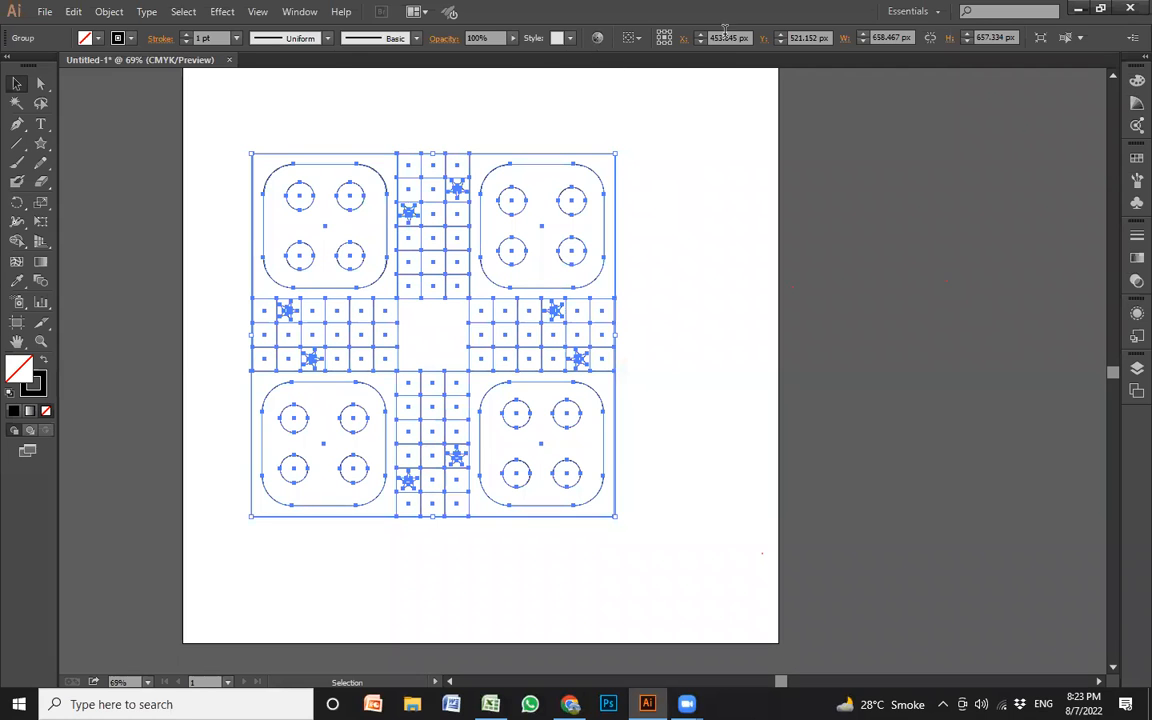
Align the grouped board to the artboard's horizontal and vertical center, and enlarge it proportionally about its center
{"action": "left_click", "coordinate": [721, 224]}
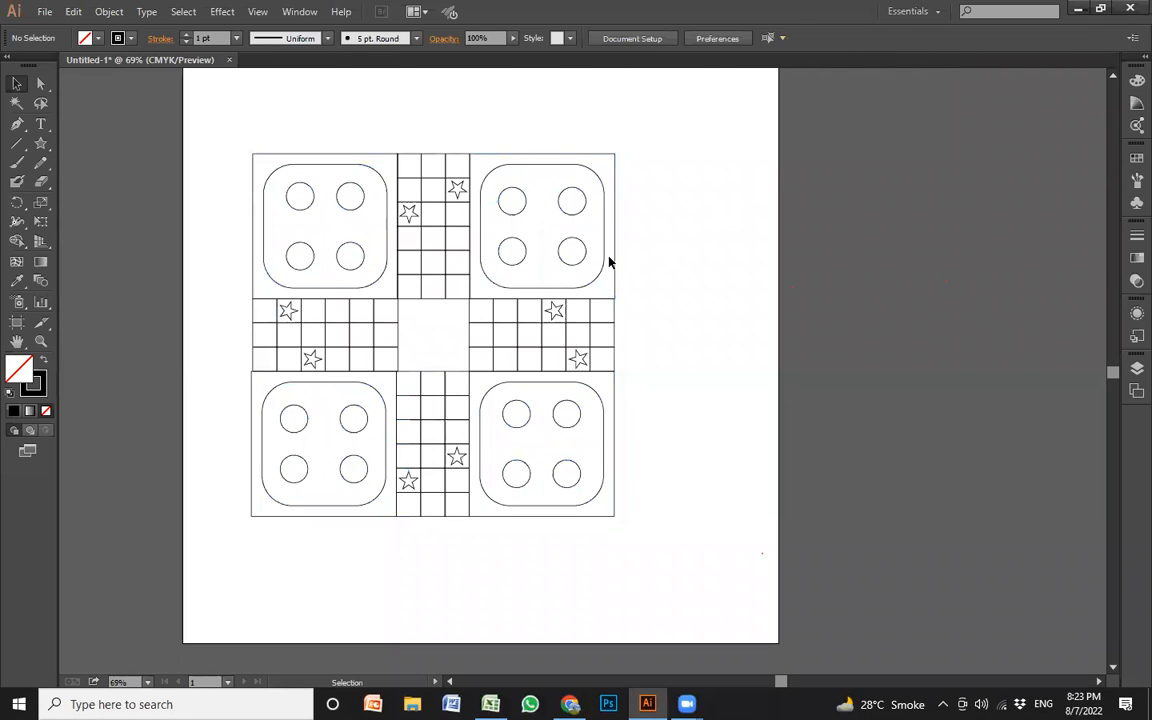
{"action": "left_click", "coordinate": [614, 263]}
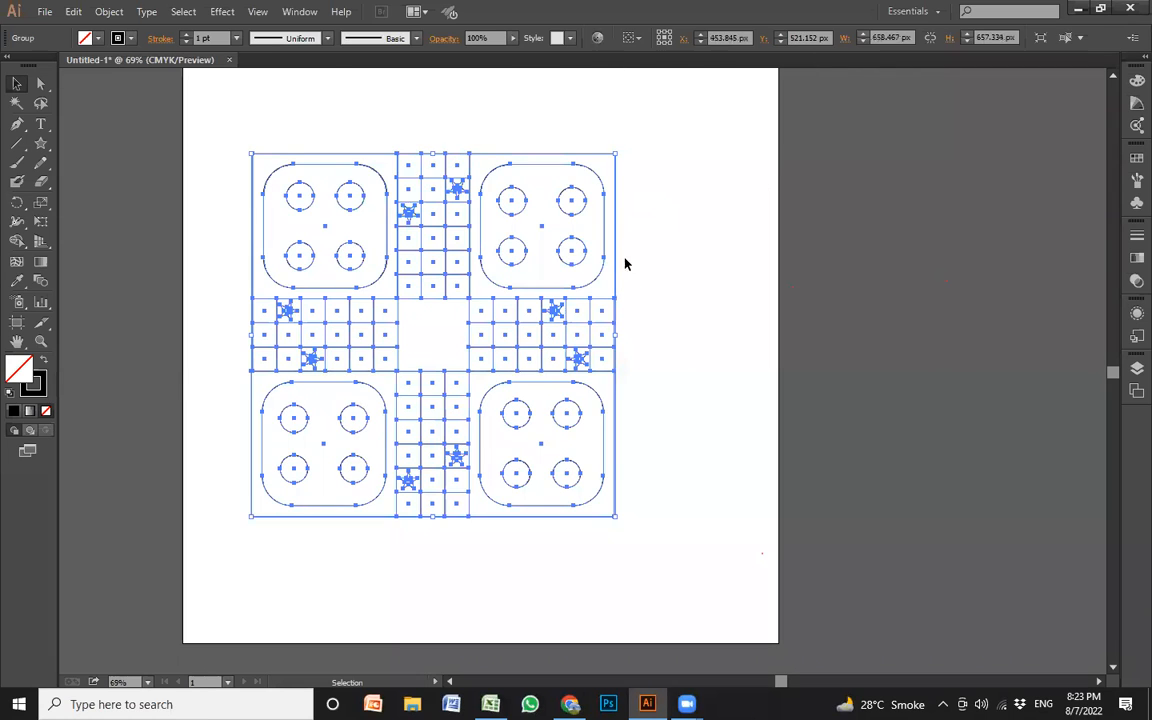
{"action": "left_click", "coordinate": [638, 40]}
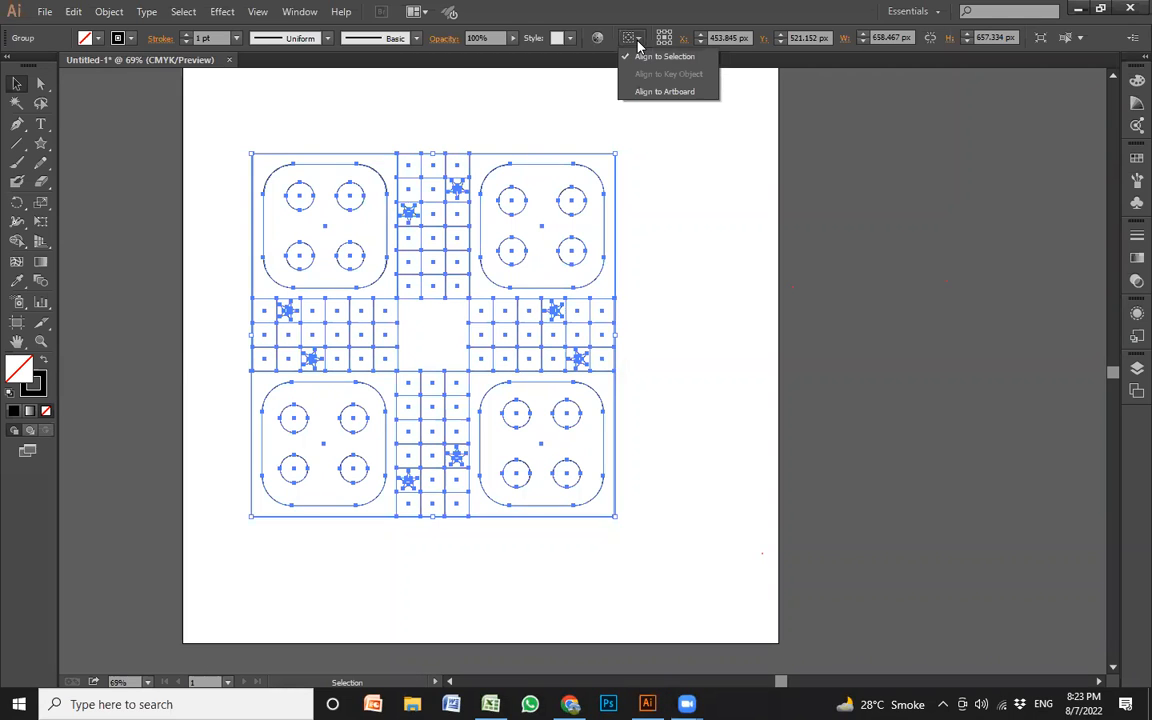
{"action": "left_click", "coordinate": [663, 92]}
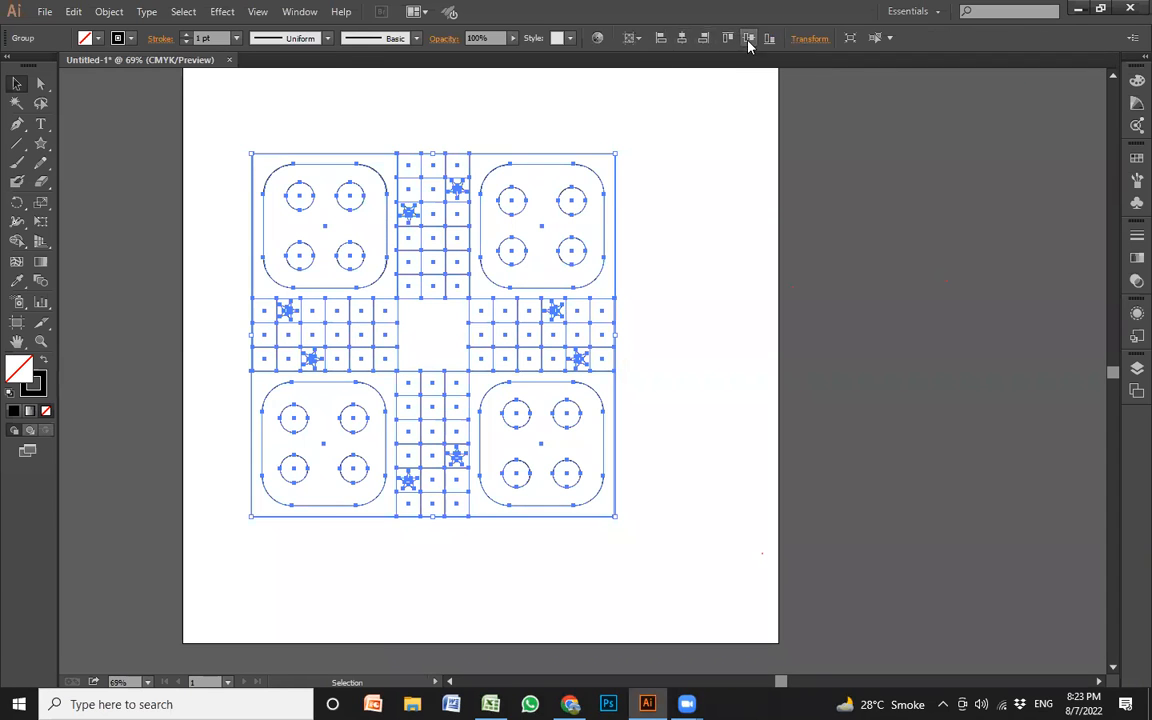
{"action": "left_click", "coordinate": [683, 40]}
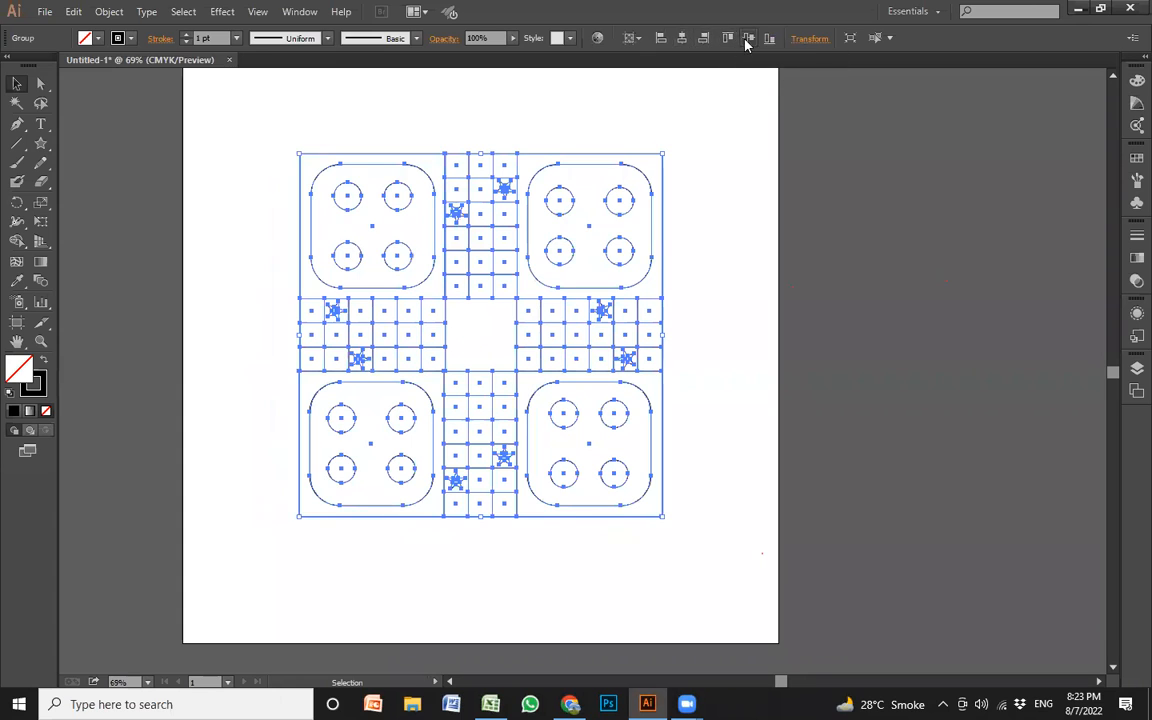
{"action": "left_click", "coordinate": [746, 38]}
{"action": "left_click_drag", "start_coordinate": [662, 164], "coordinate": [720, 107]}
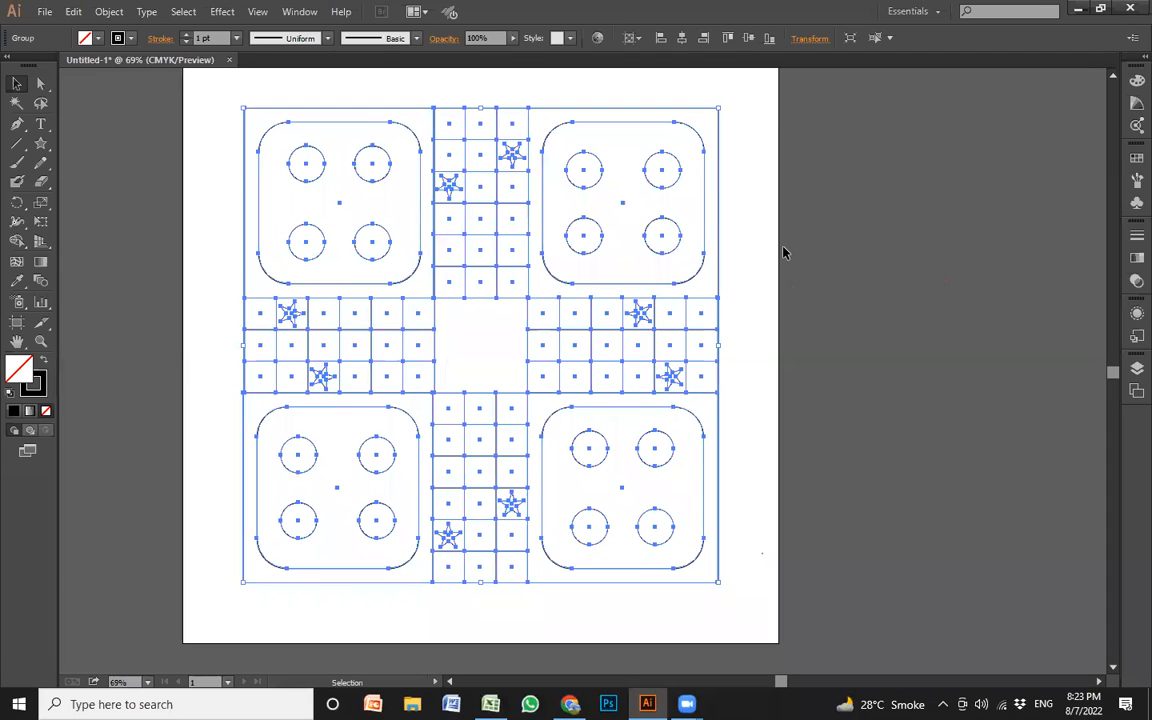
{"action": "left_click", "coordinate": [784, 252]}
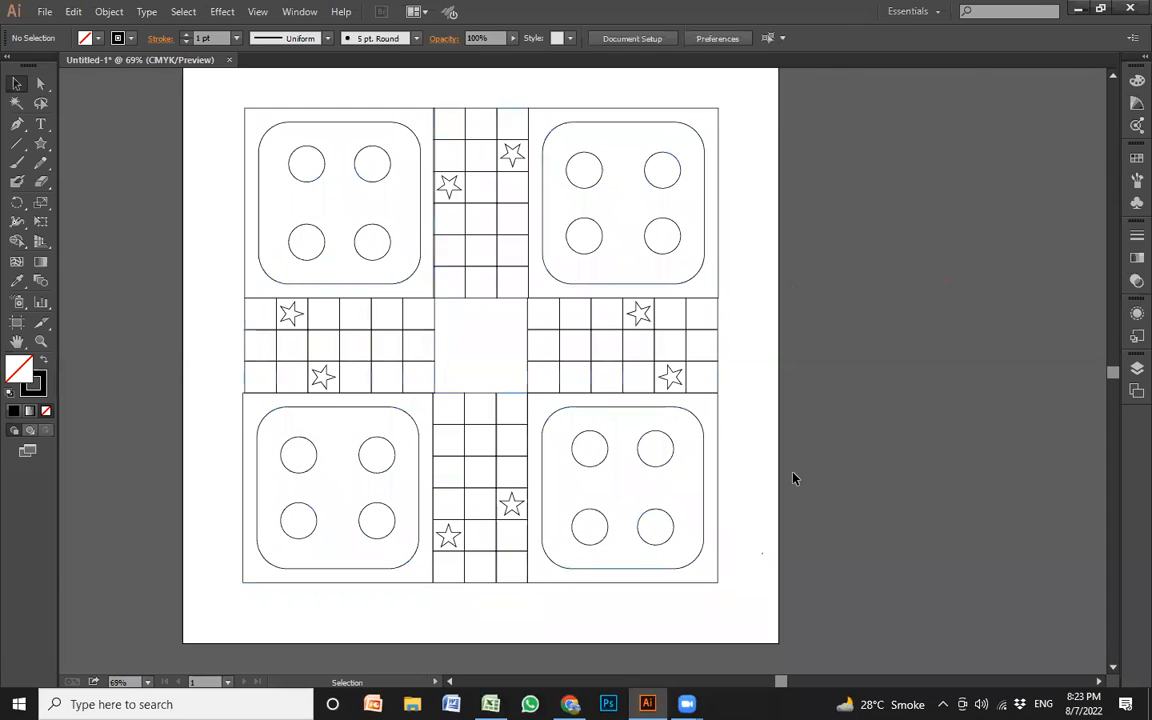
Ungroup the whole board and deselect it
{"action": "left_click_drag", "start_coordinate": [815, 550], "coordinate": [255, 165]}
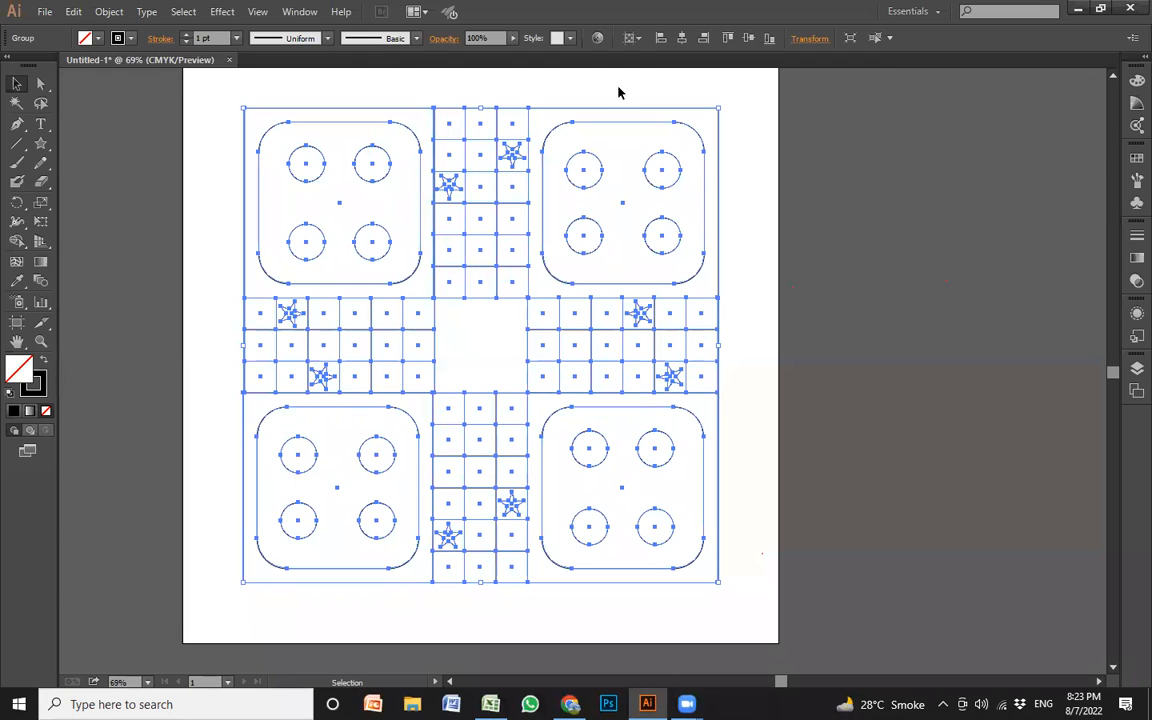
{"action": "key", "text": "ctrl"}
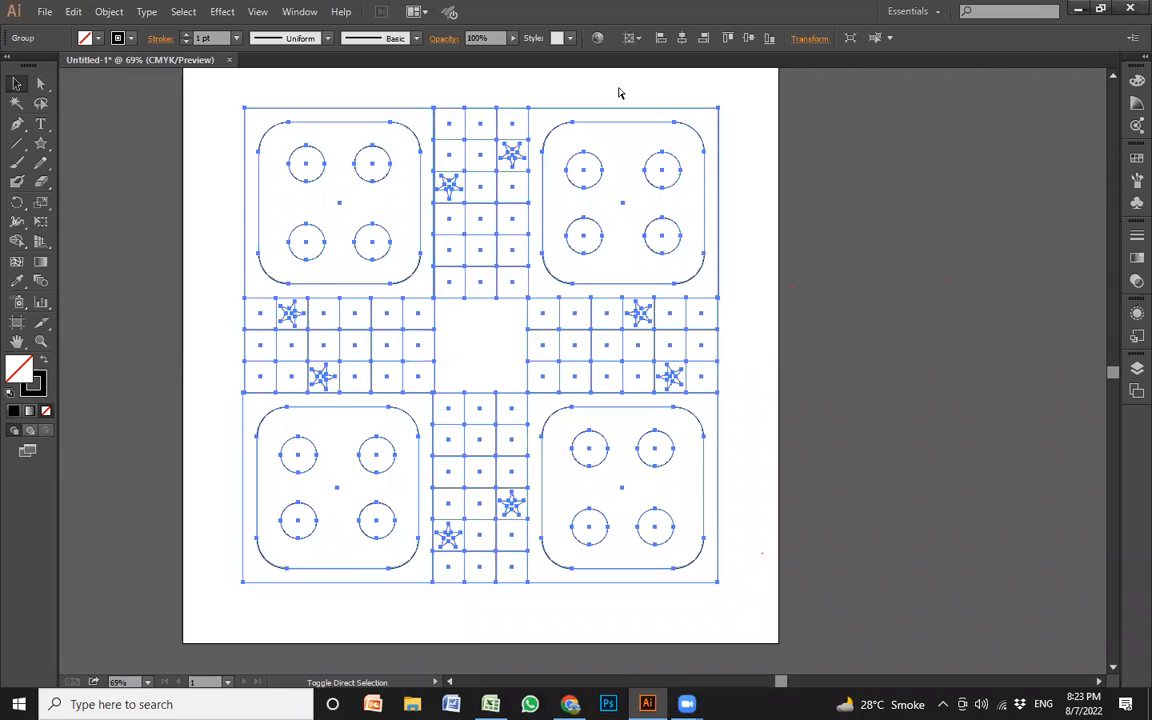
{"action": "key", "text": "ctrl+shift+g"}
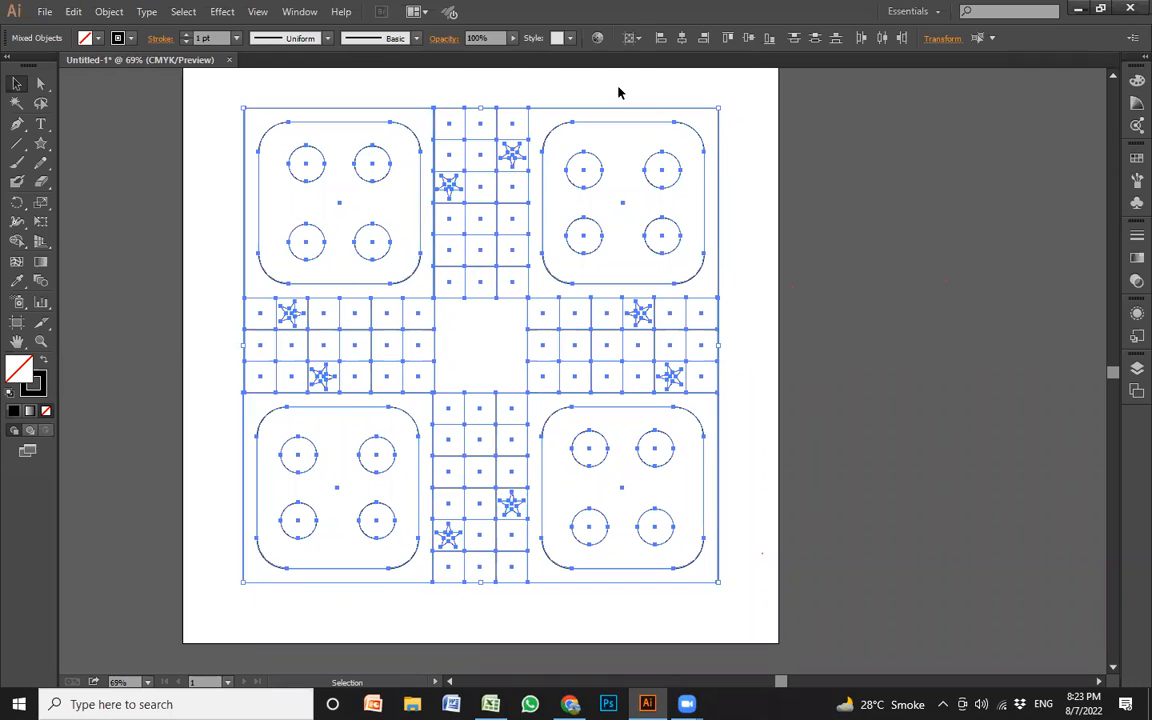
{"action": "left_click", "coordinate": [802, 350]}
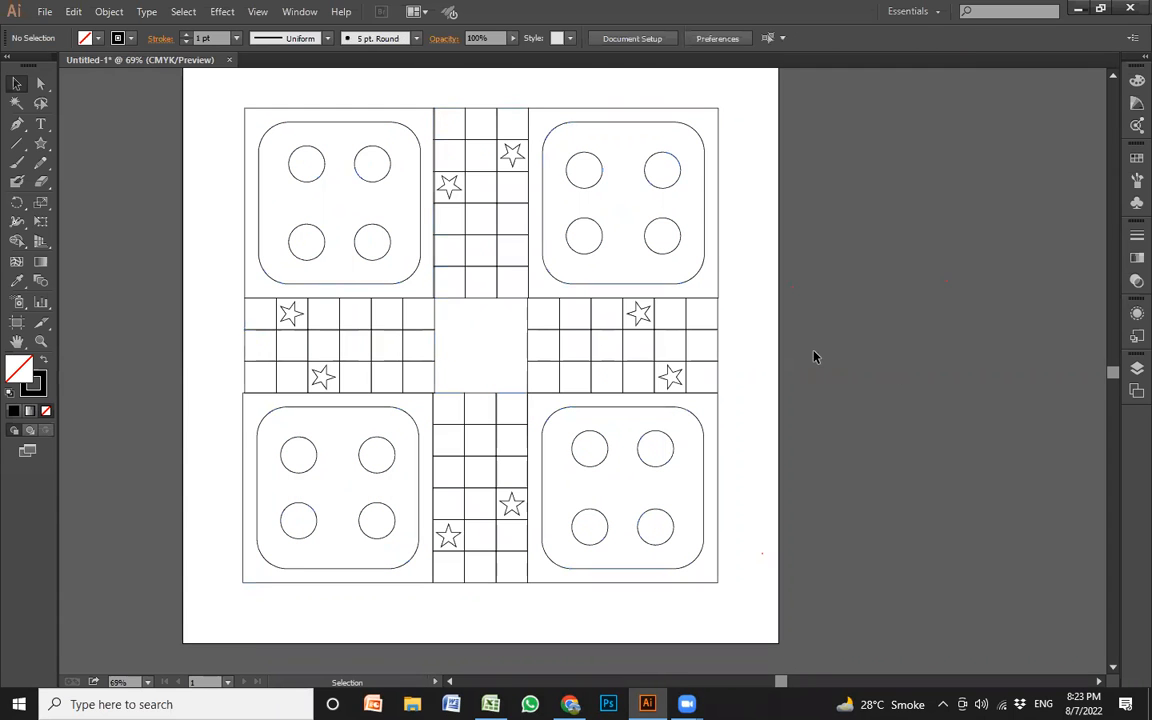
Ungroup the board's lower-left corner block so its square, rounded panel and circles can be colored separately
{"action": "key", "text": "z"}
{"action": "left_click_drag", "start_coordinate": [234, 381], "coordinate": [576, 418]}
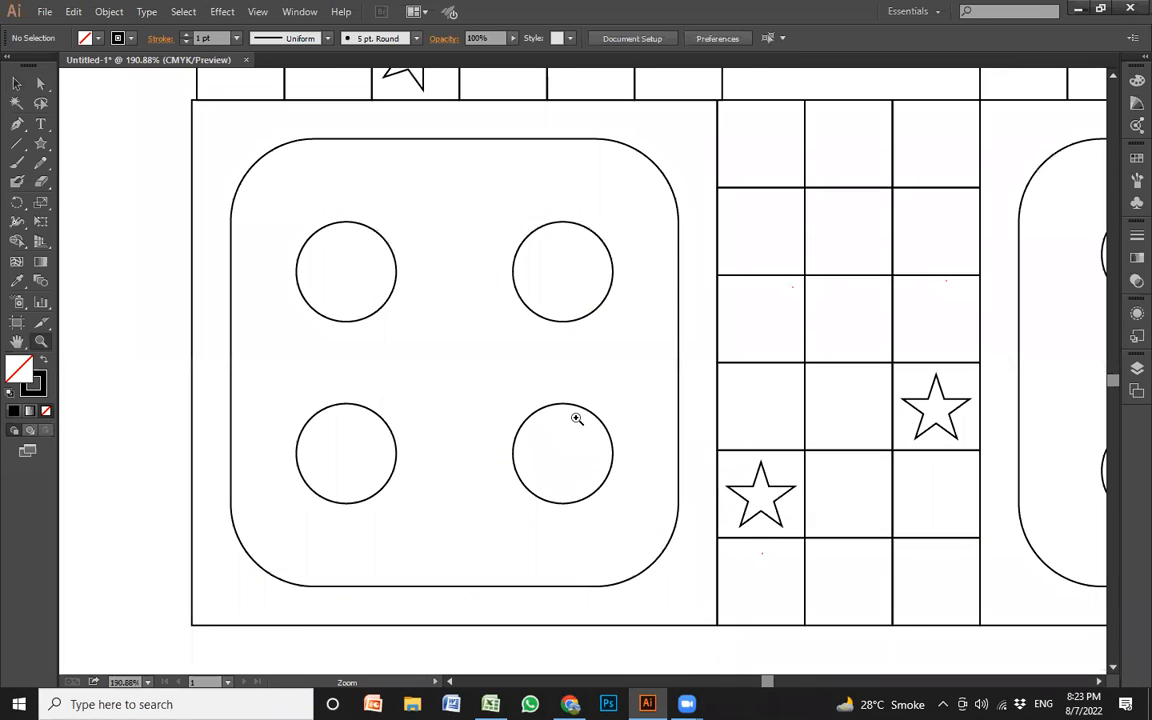
{"action": "left_click", "coordinate": [573, 356], "text": "alt"}
{"action": "key", "text": "v"}
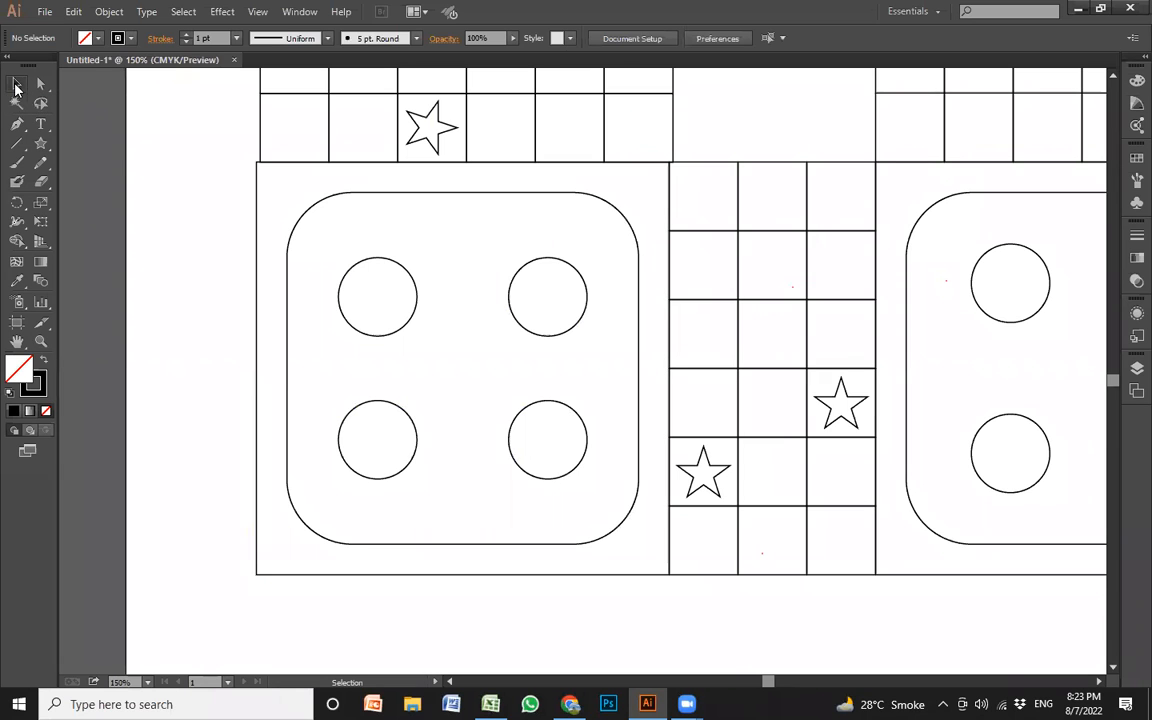
{"action": "left_click", "coordinate": [256, 283]}
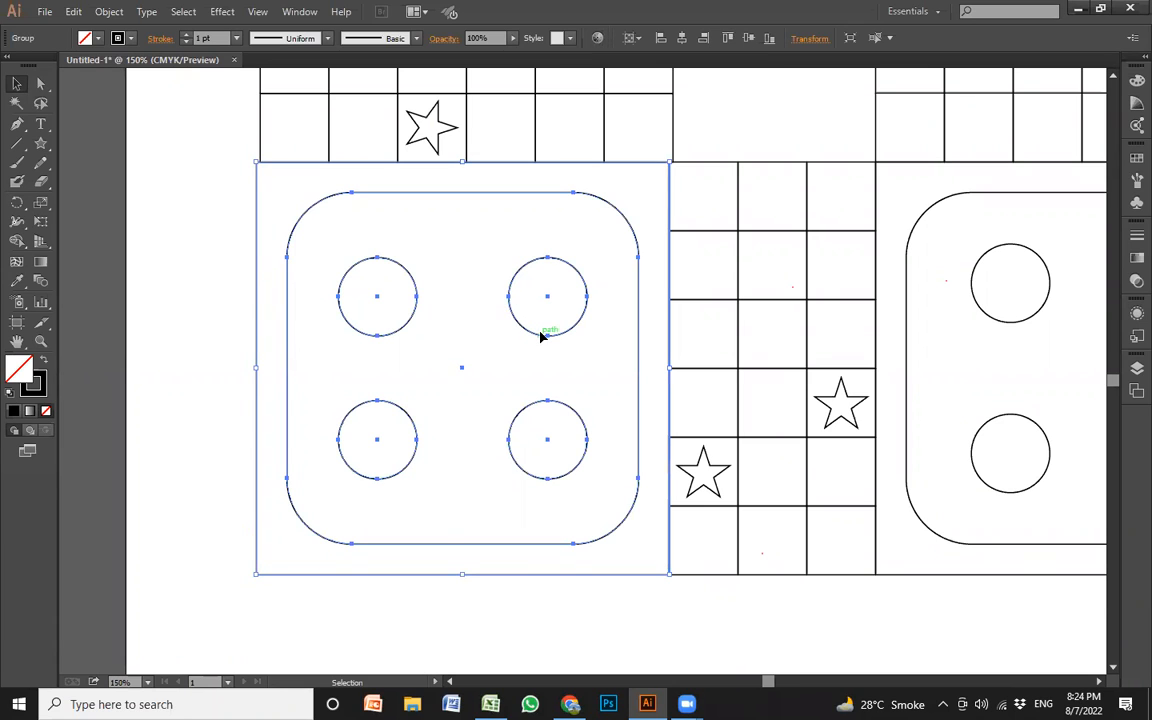
{"action": "key", "text": "ctrl+shift+g"}
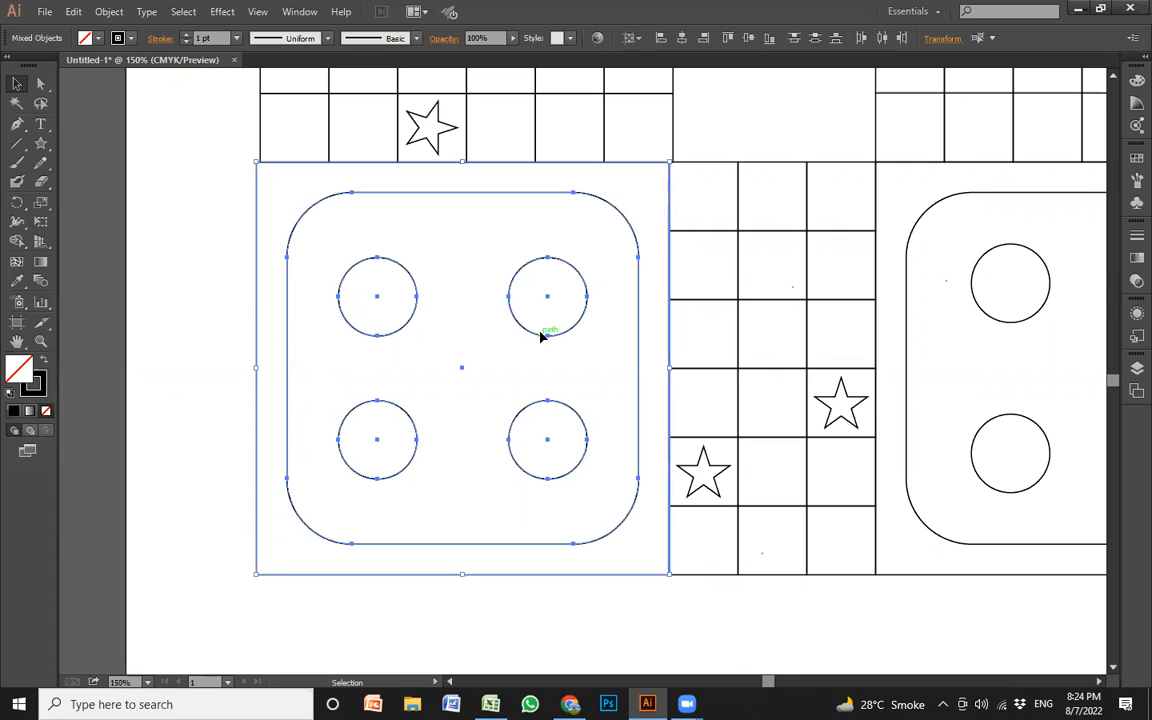
{"action": "left_click", "coordinate": [202, 294]}
Fill the lower-left block's outer square with dark green (C=90 M=30 Y=95 K=30) and its rounded inner square with white
{"action": "left_click", "coordinate": [255, 314]}
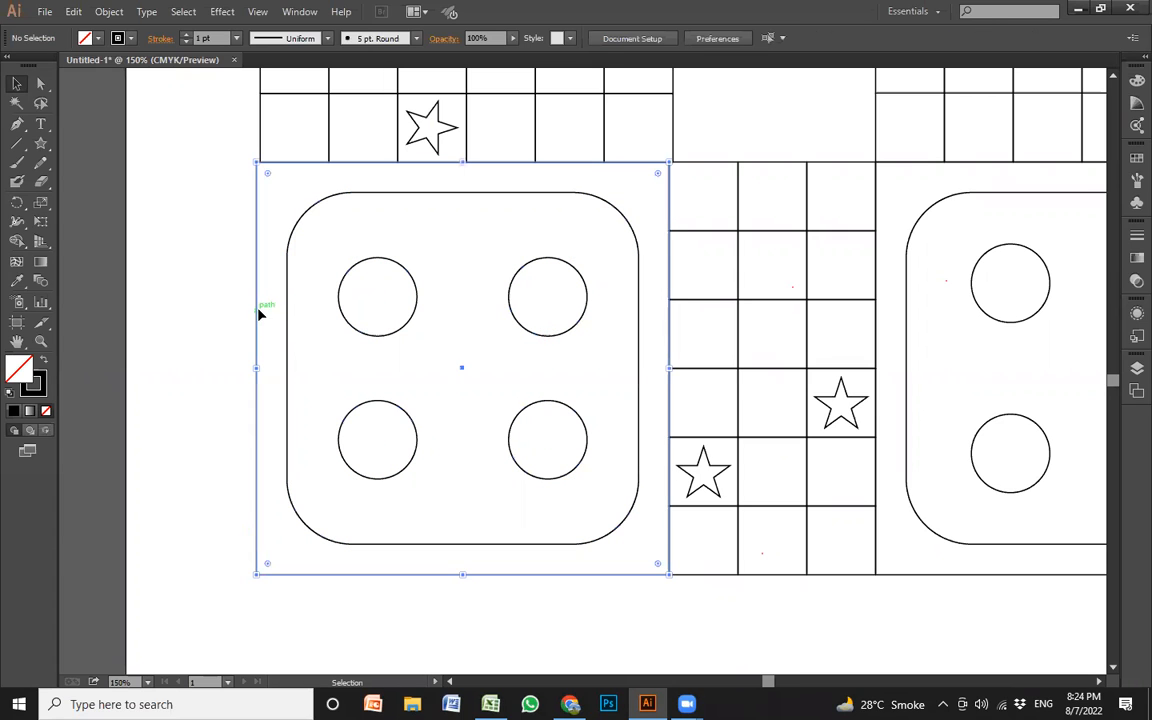
{"action": "left_click", "coordinate": [98, 39]}
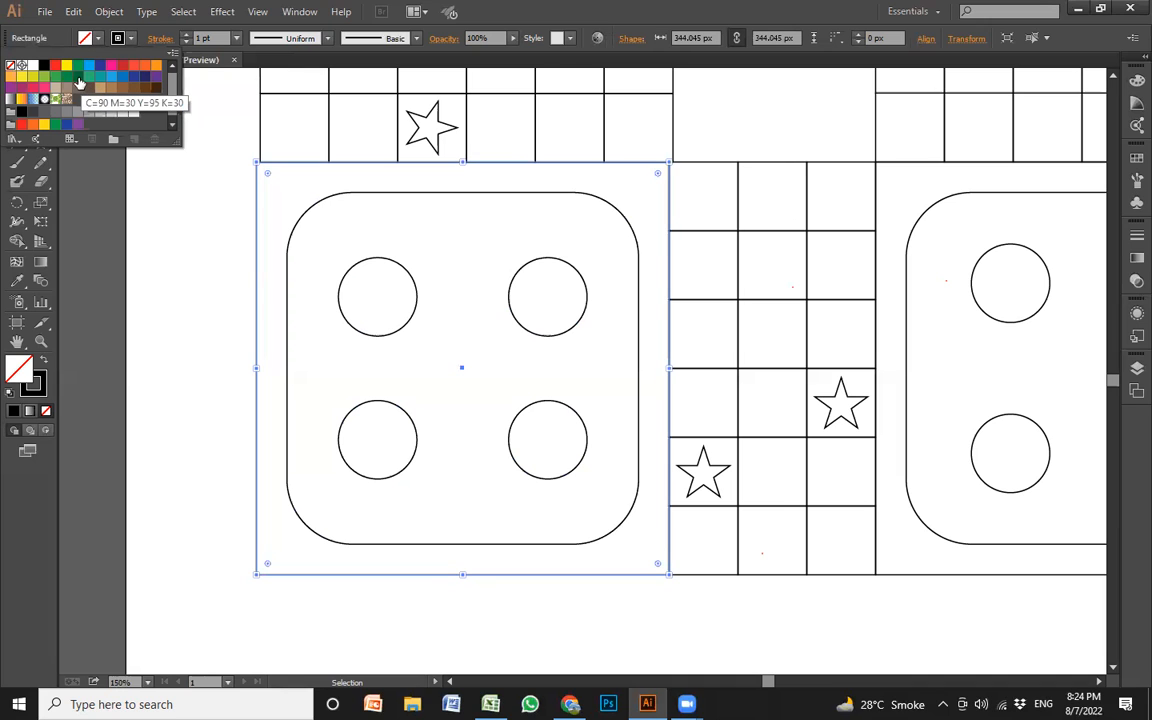
{"action": "left_click", "coordinate": [79, 84]}
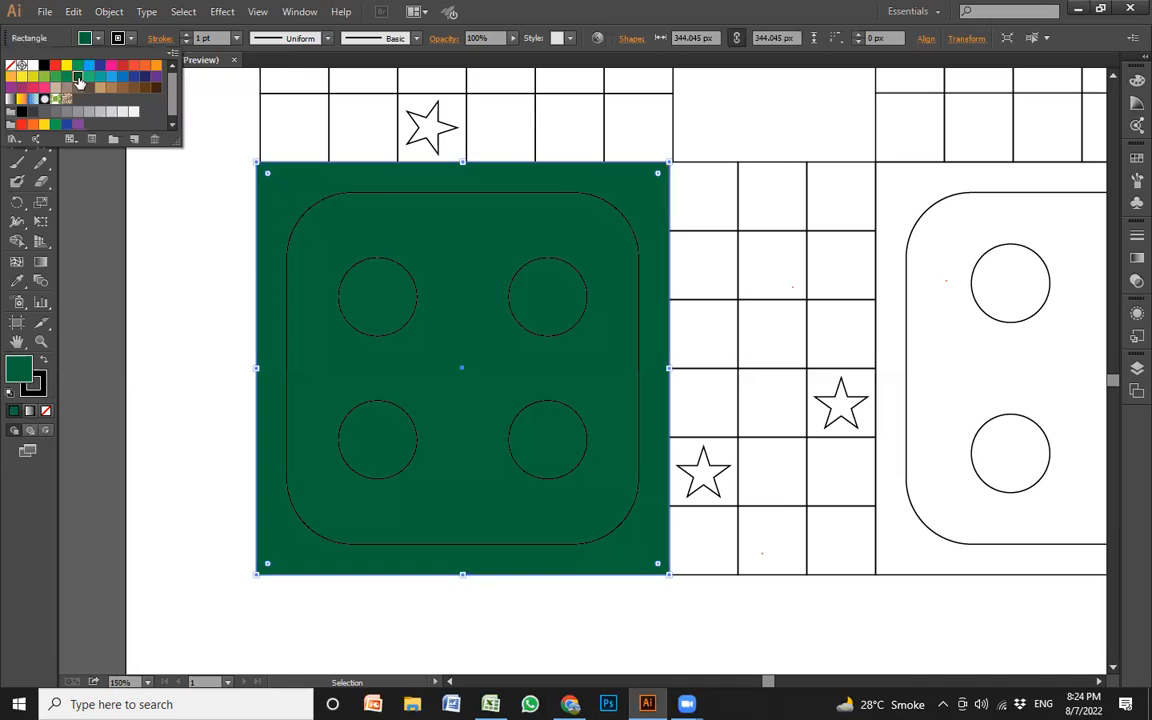
{"action": "left_click", "coordinate": [251, 224]}
{"action": "left_click", "coordinate": [312, 211]}
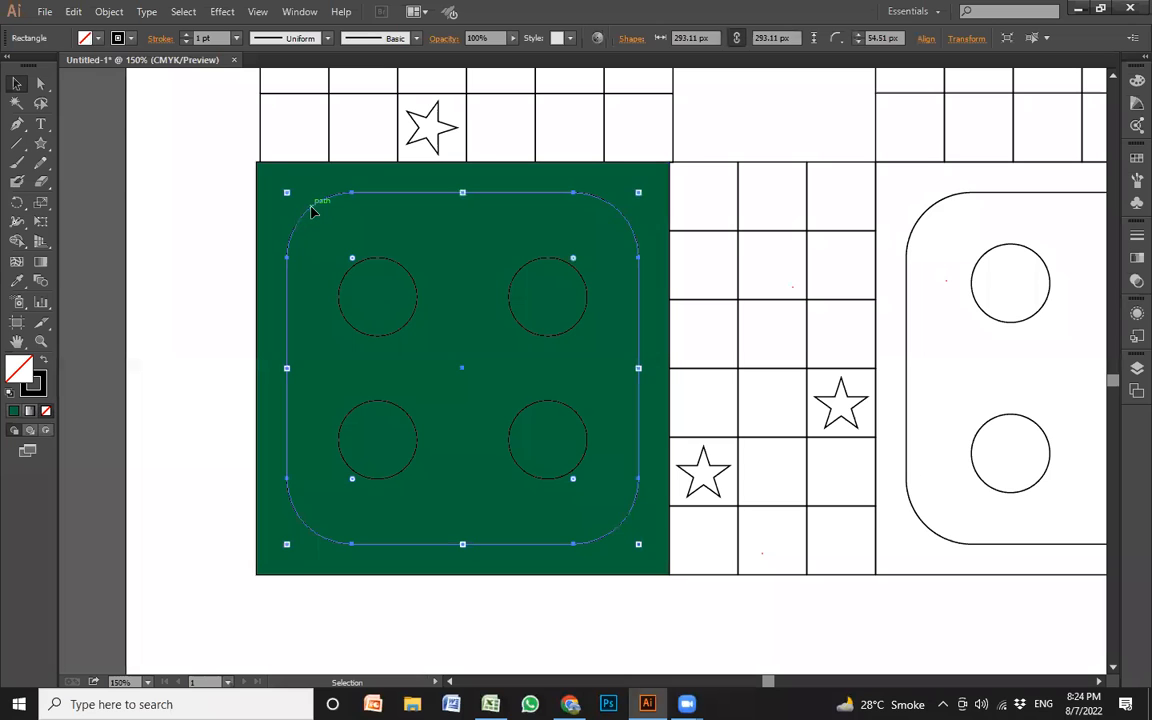
{"action": "left_click", "coordinate": [97, 40]}
{"action": "left_click", "coordinate": [33, 66]}
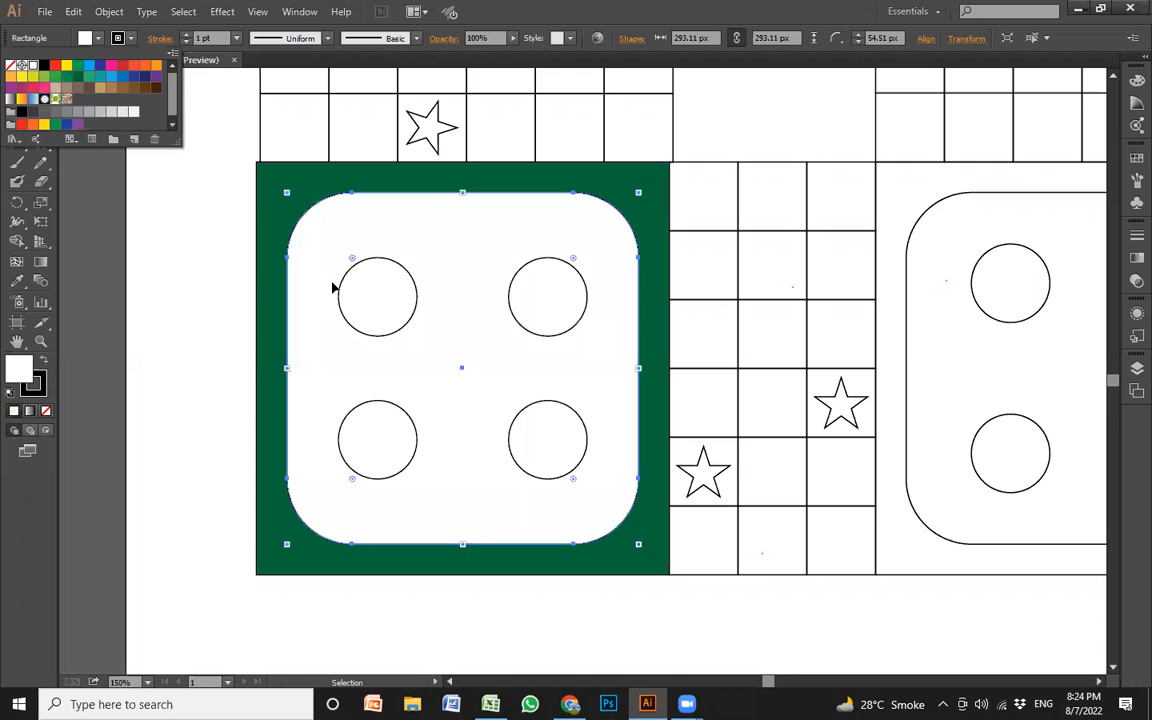
Fill the block's four circles with the outer square's dark green using the Eyedropper
{"action": "left_click", "coordinate": [383, 260]}
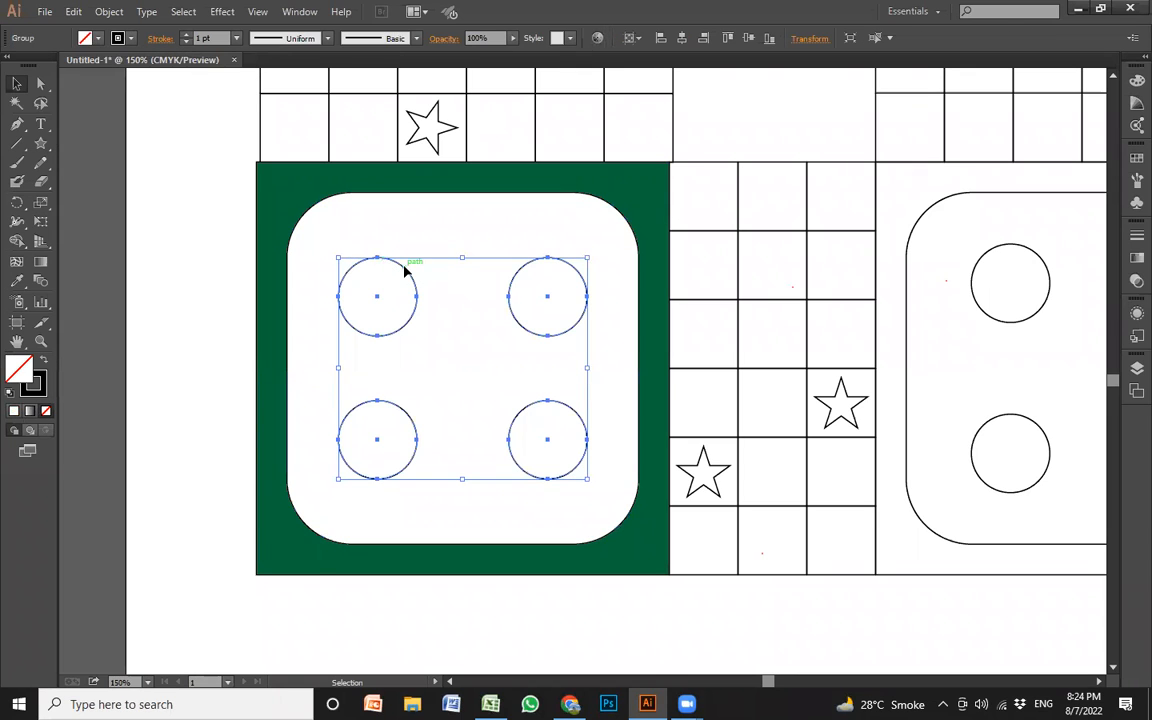
{"action": "left_click", "coordinate": [16, 284]}
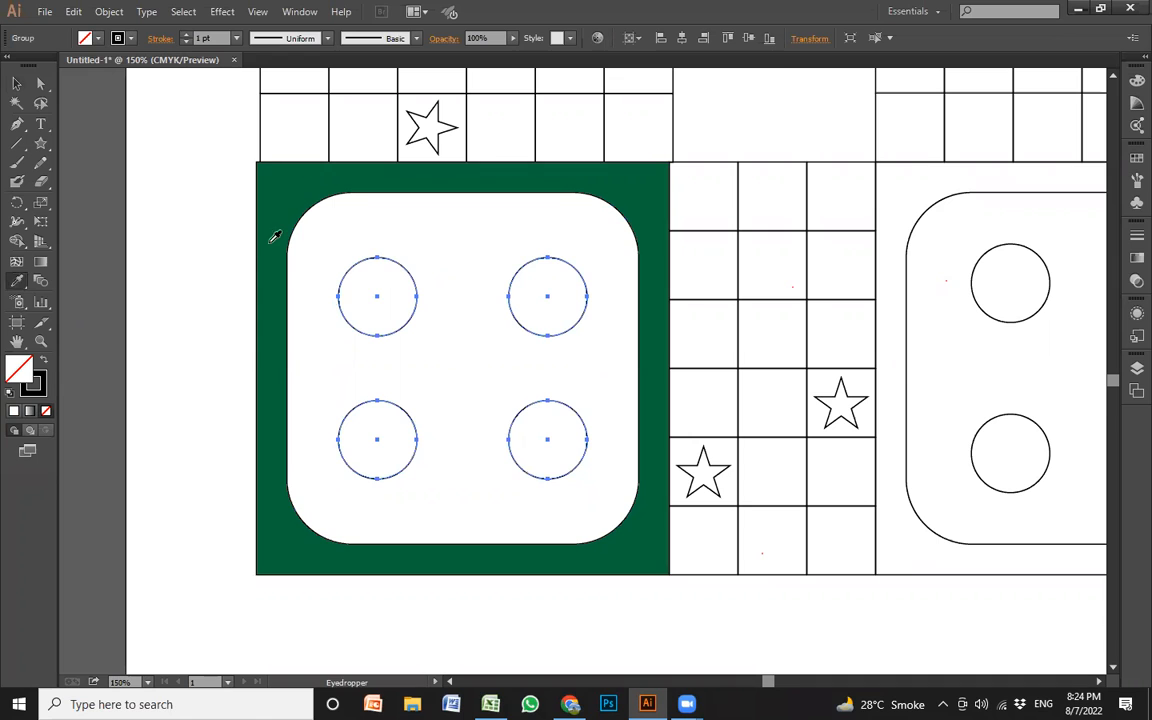
{"action": "left_click", "coordinate": [281, 187]}
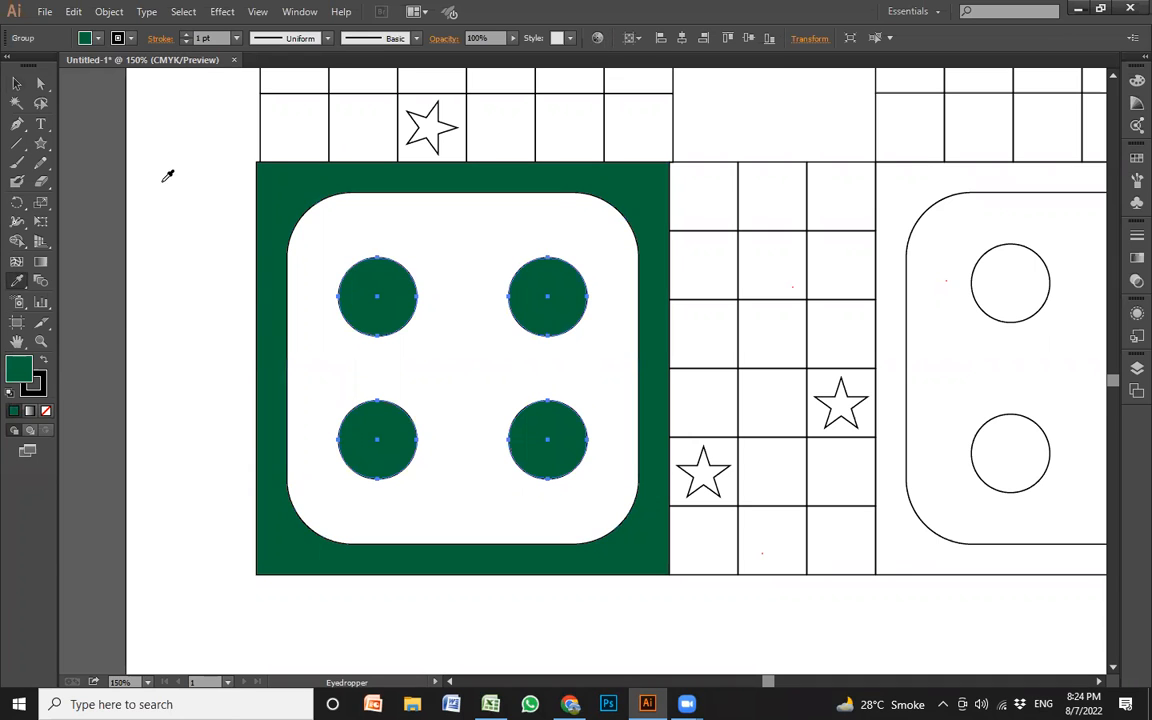
Set the stroke of the lower-left block's square, rounded panel and circles to None
{"action": "left_click", "coordinate": [17, 84]}
{"action": "left_click_drag", "start_coordinate": [203, 548], "coordinate": [423, 355]}
{"action": "left_click_drag", "start_coordinate": [588, 262], "coordinate": [589, 257]}
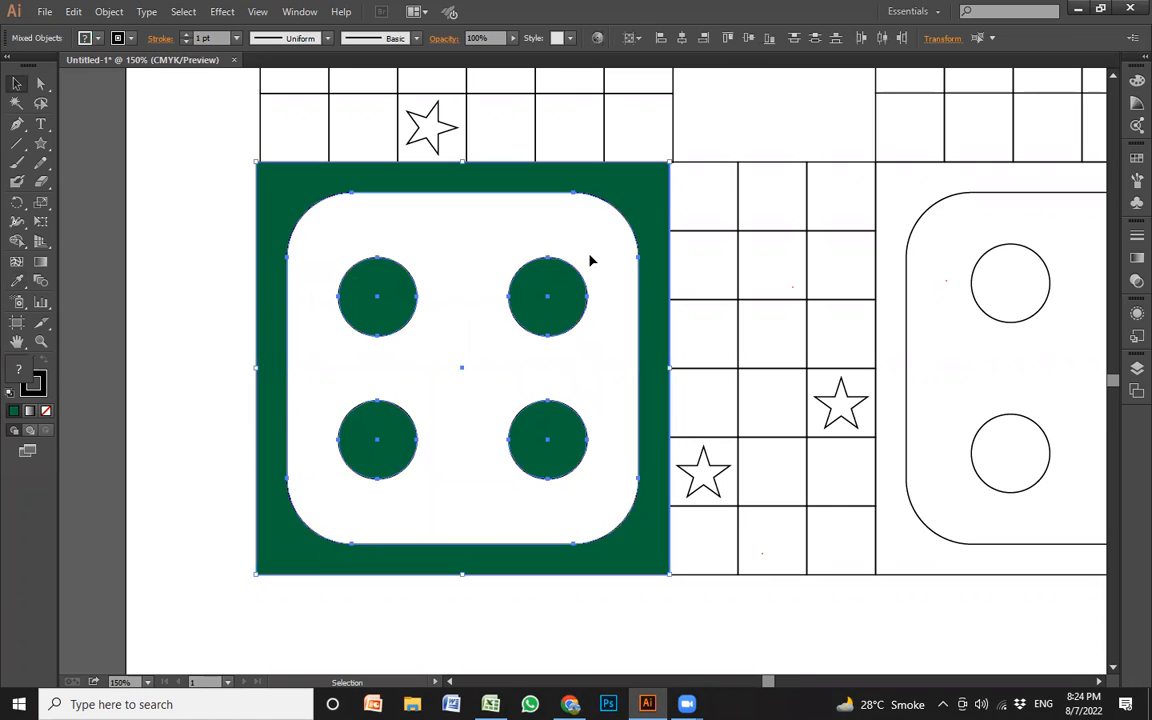
{"action": "left_click", "coordinate": [117, 38]}
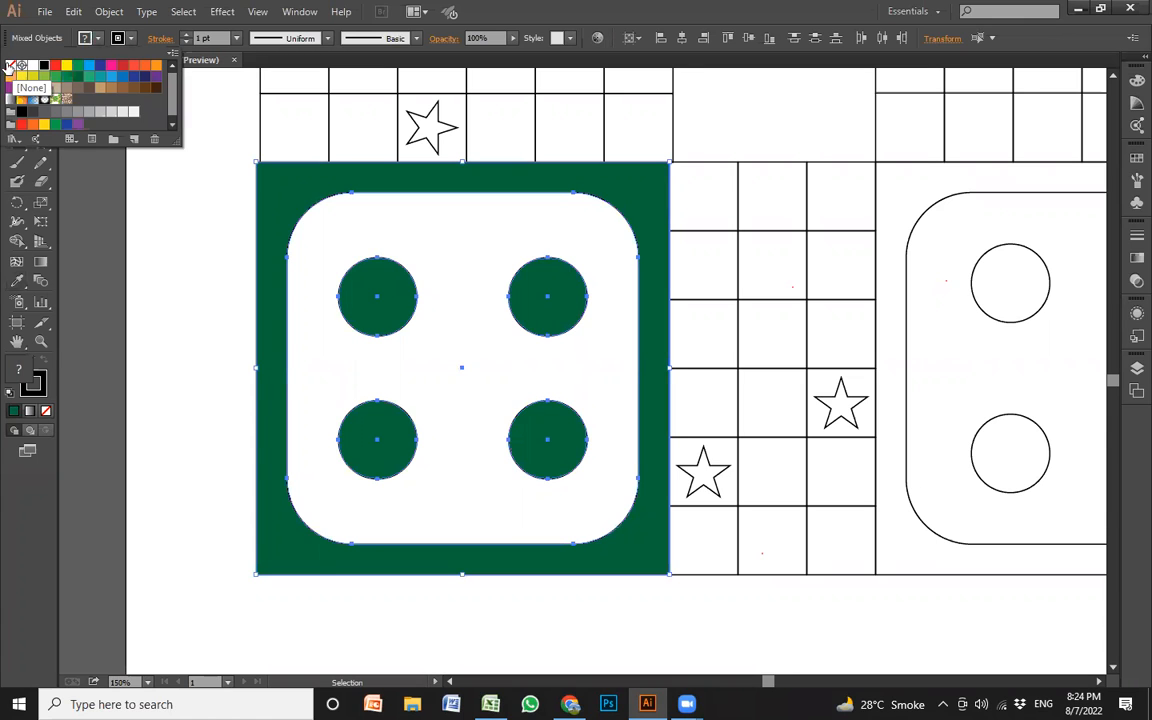
{"action": "left_click", "coordinate": [12, 68]}
{"action": "left_click", "coordinate": [181, 303]}
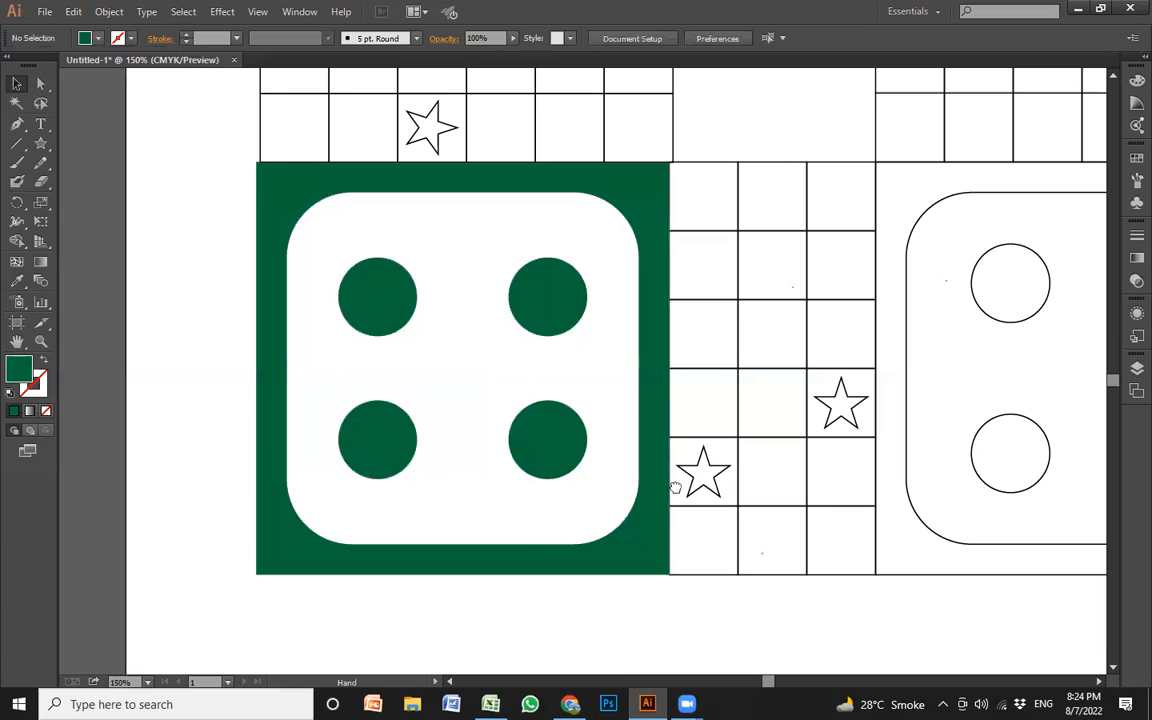
{"action": "scroll", "coordinate": [668, 464], "scroll_direction": "right", "scroll_amount": 2}
{"action": "left_click", "coordinate": [638, 455]}
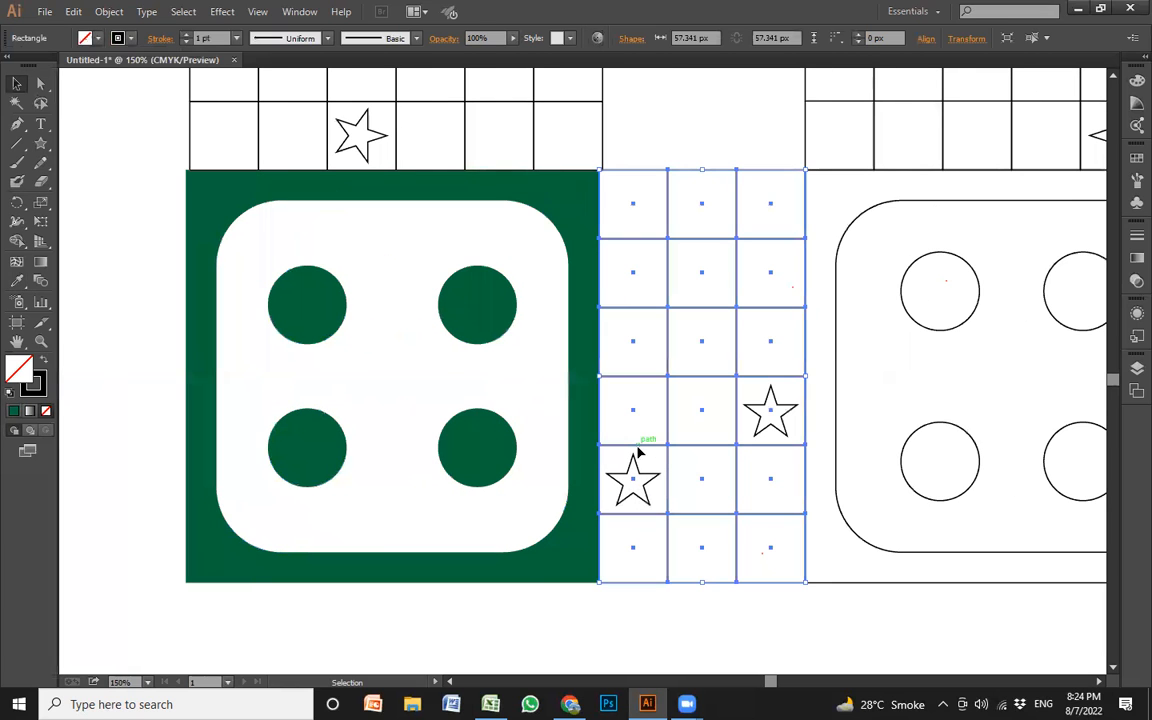
{"action": "scroll", "coordinate": [700, 500], "scroll_direction": "down", "scroll_amount": 1}
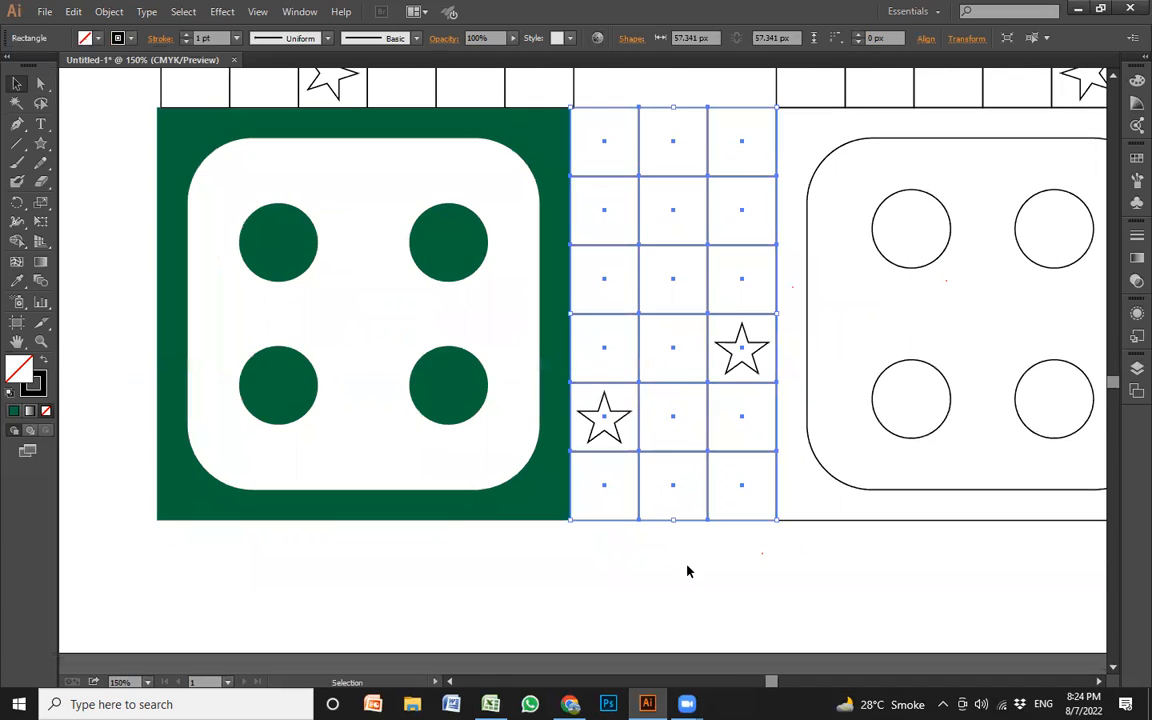
{"action": "left_click", "coordinate": [686, 568]}
{"action": "left_click", "coordinate": [641, 419]}
{"action": "left_click", "coordinate": [625, 548]}
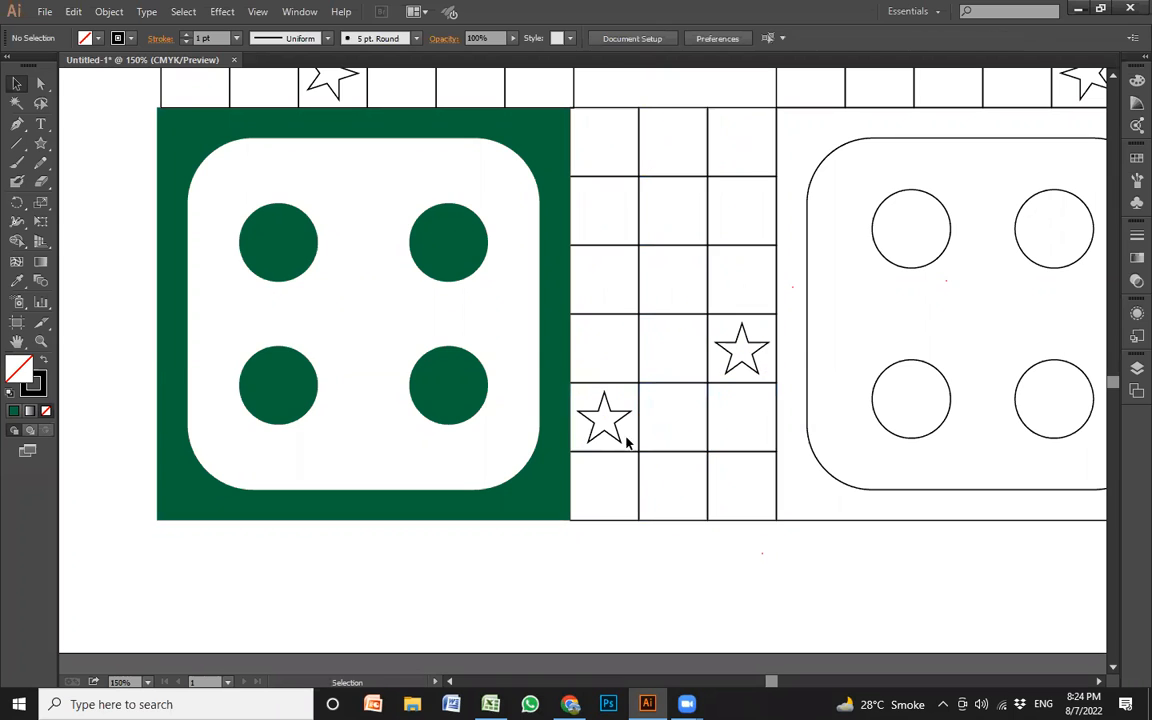
Fill all cells and stars of the grid beside the green corner block with that block's dark green
{"action": "left_click_drag", "start_coordinate": [606, 543], "coordinate": [744, 151]}
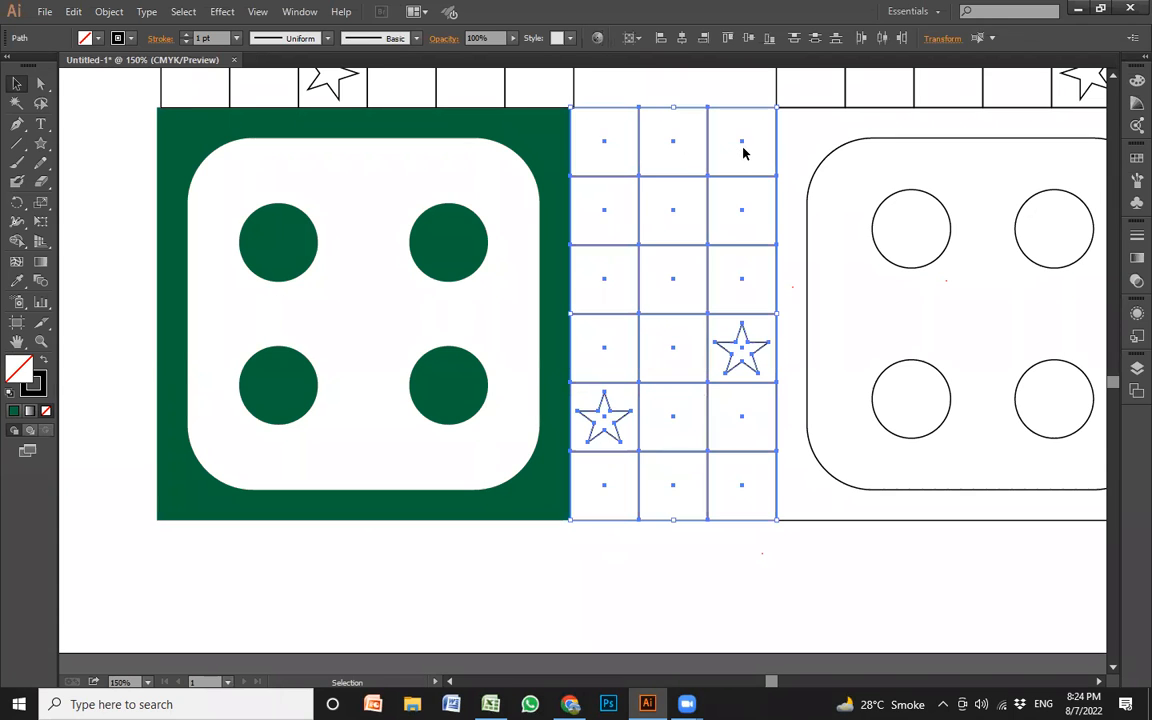
{"action": "left_click", "coordinate": [100, 38]}
{"action": "left_click", "coordinate": [97, 38]}
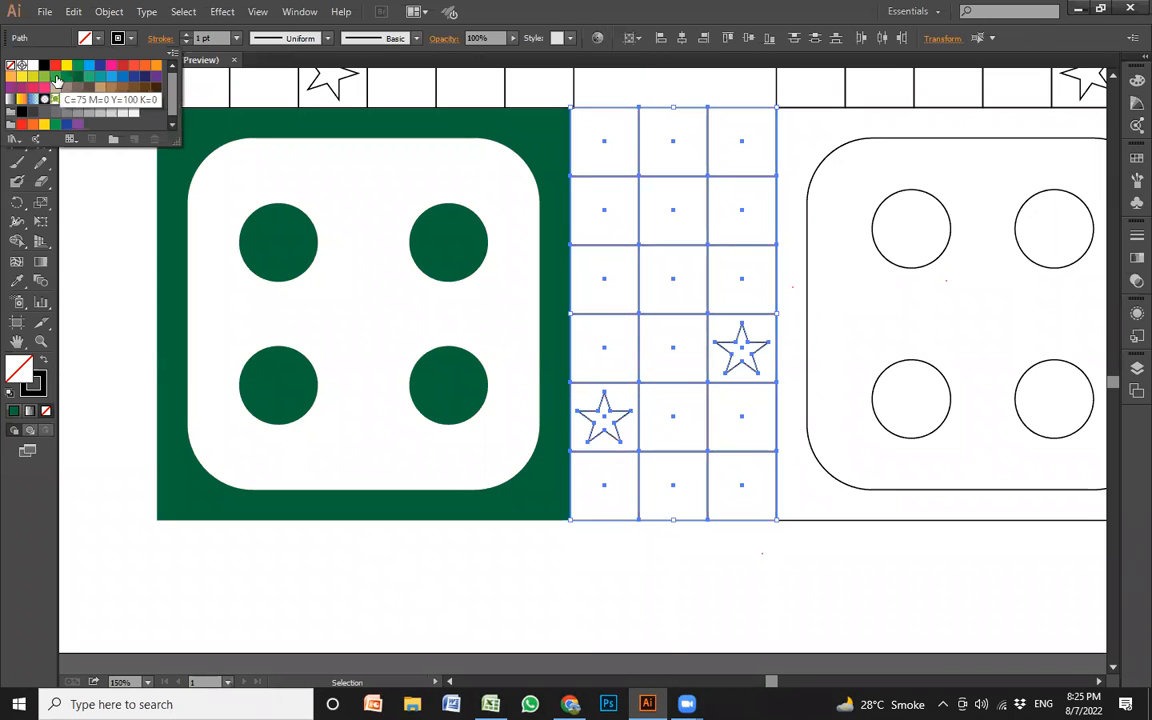
{"action": "left_click", "coordinate": [56, 77]}
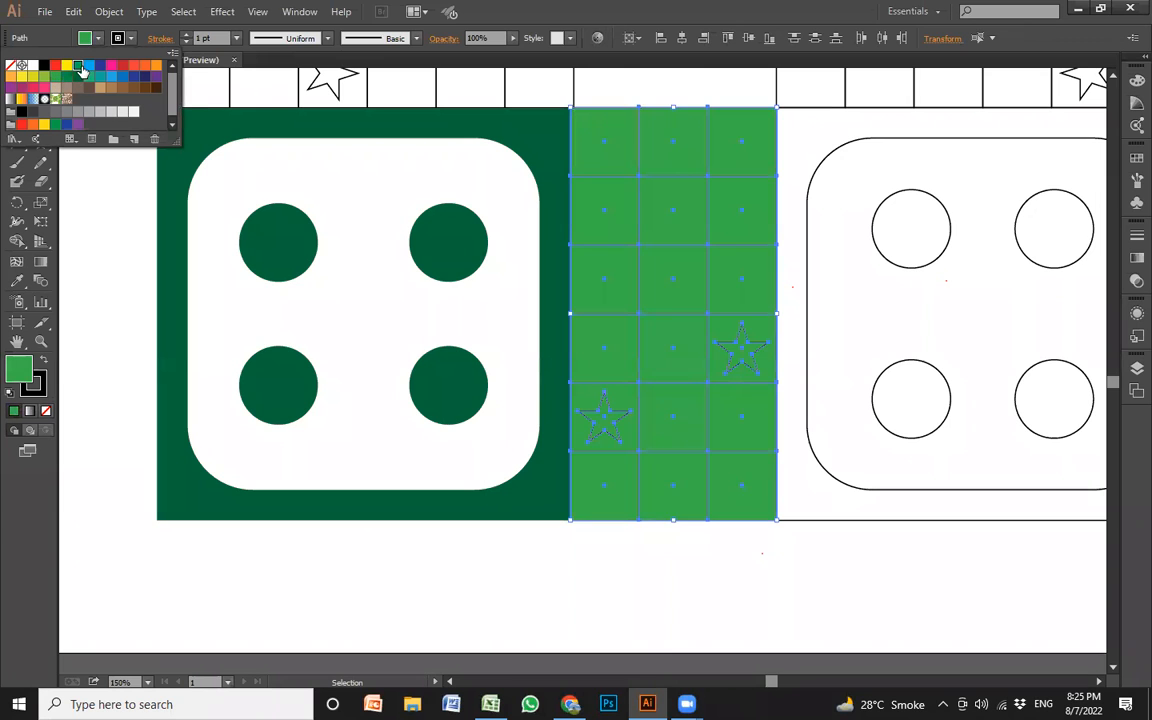
{"action": "left_click", "coordinate": [77, 65]}
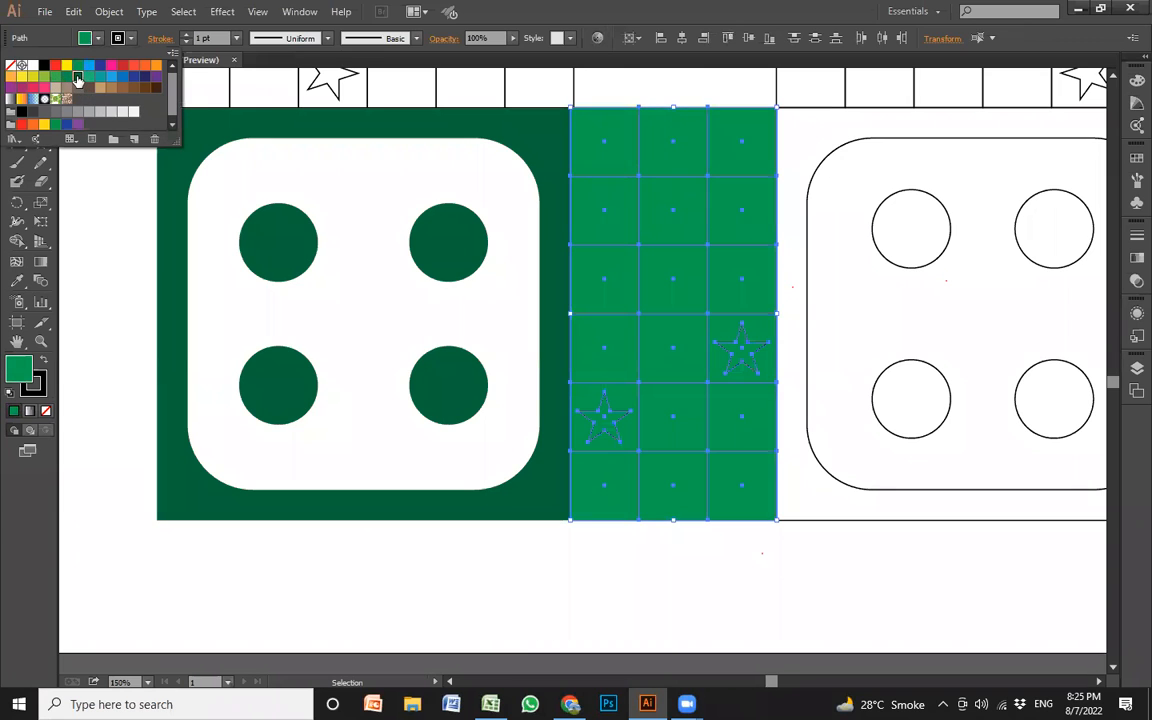
{"action": "left_click", "coordinate": [78, 77]}
{"action": "left_click", "coordinate": [634, 569]}
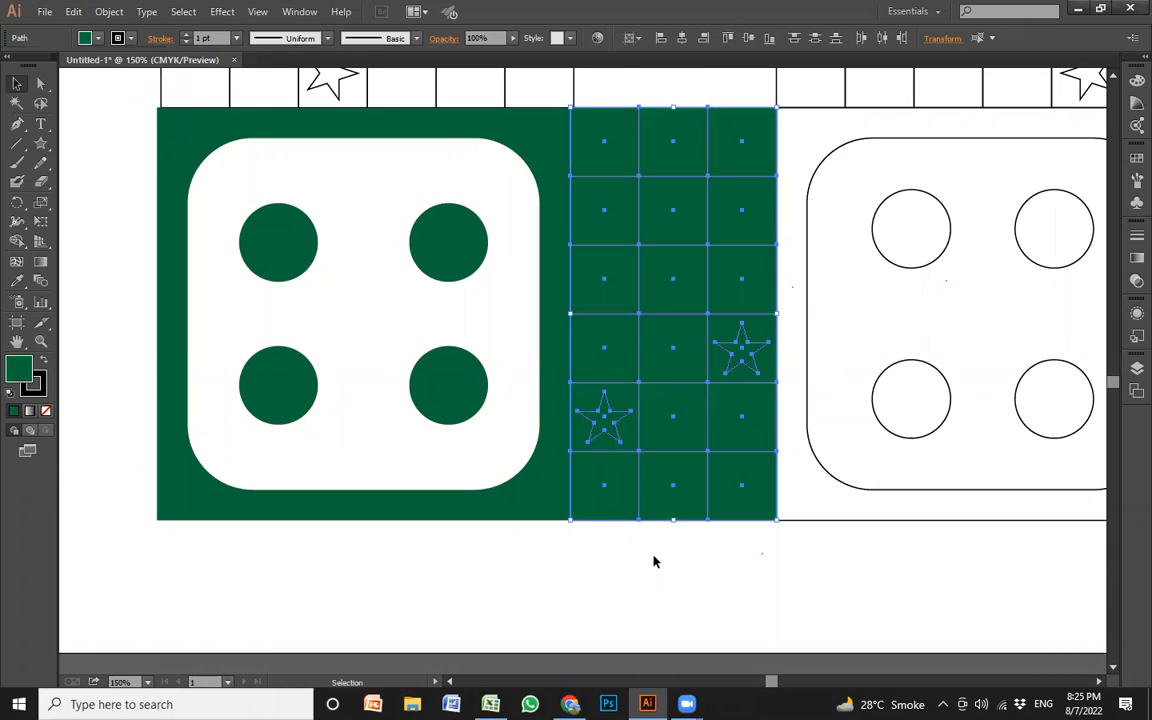
{"action": "left_click", "coordinate": [609, 548]}
Fill the two stars in the dark green grid with white
{"action": "left_click", "coordinate": [605, 415]}
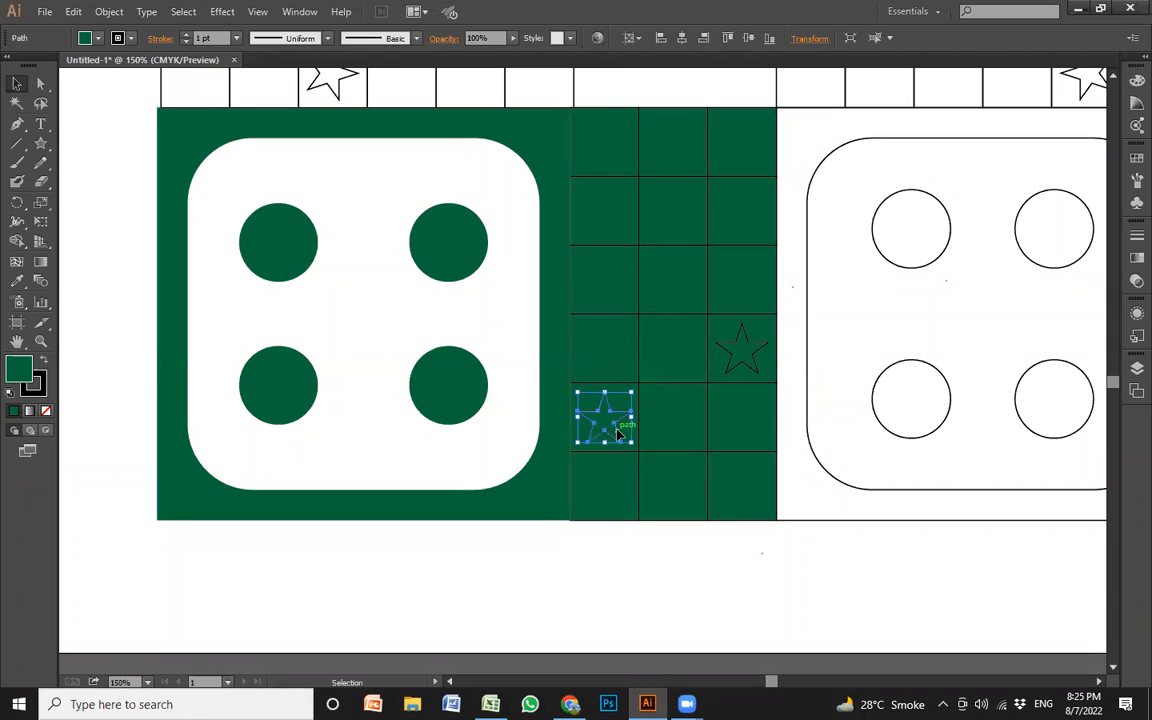
{"action": "left_click", "coordinate": [745, 368], "text": "shift"}
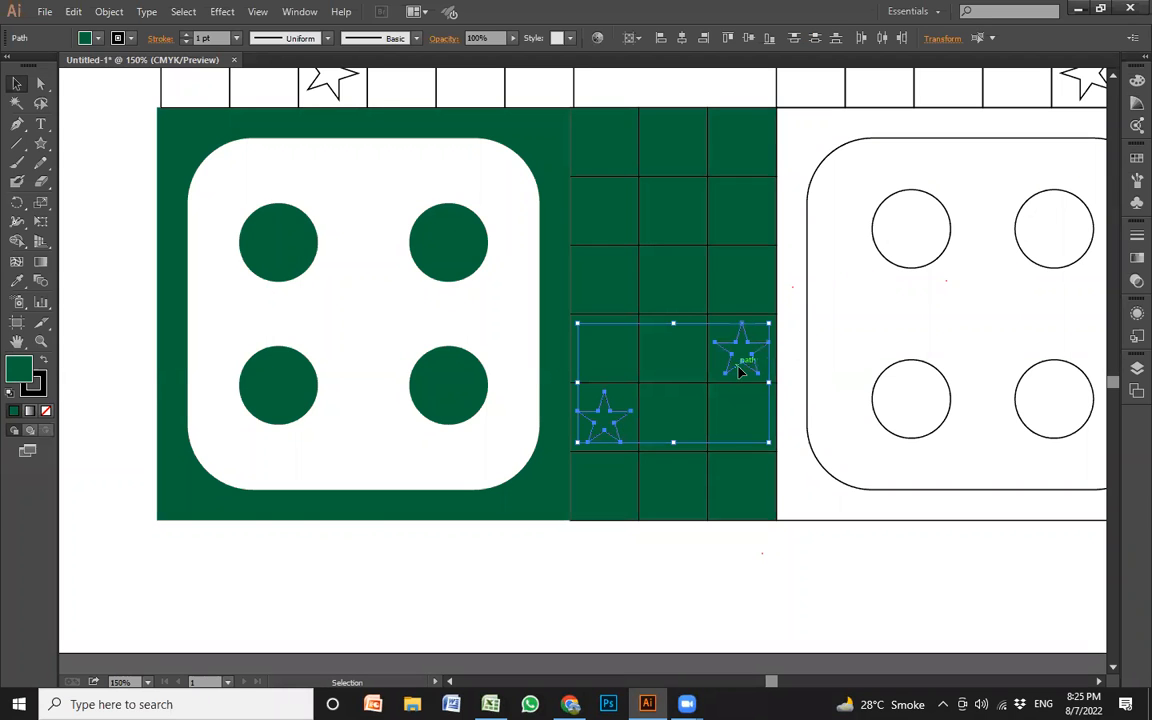
{"action": "left_click", "coordinate": [86, 38]}
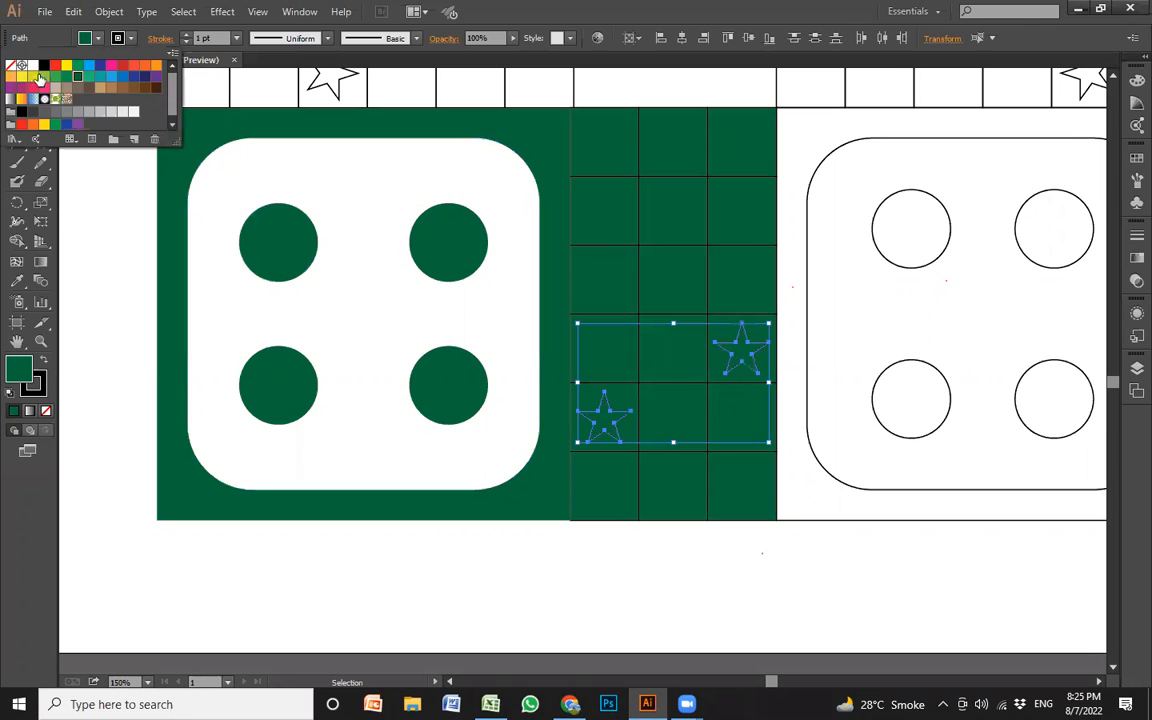
{"action": "left_click", "coordinate": [35, 68]}
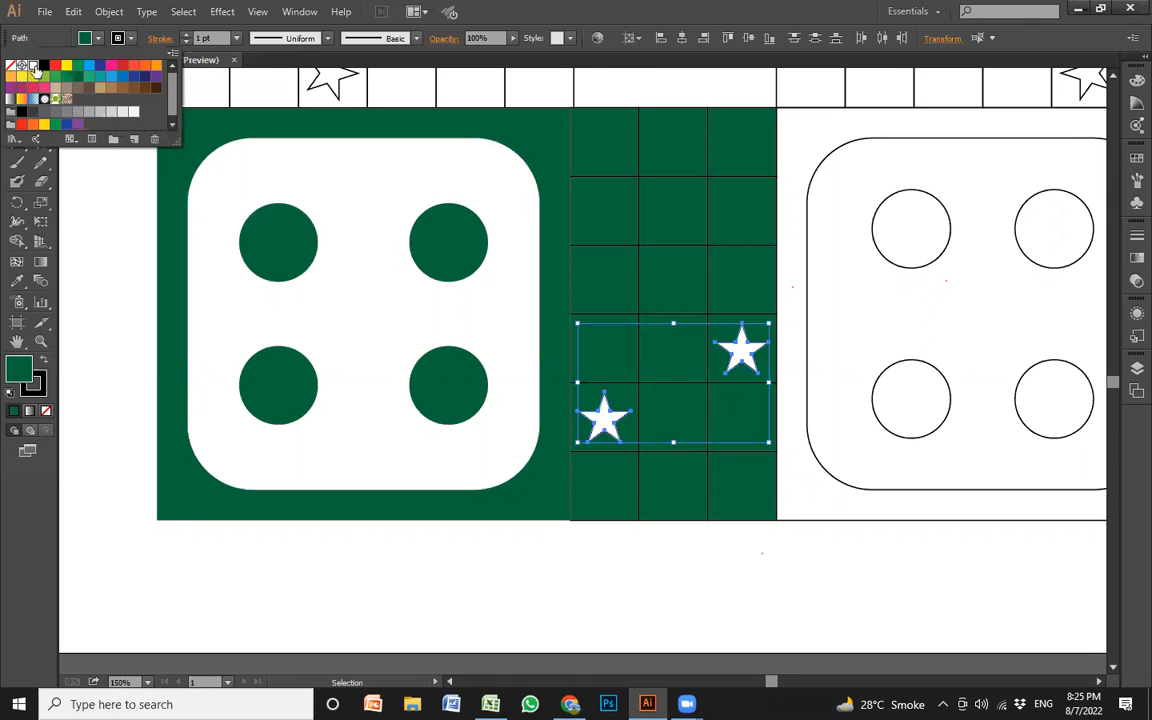
{"action": "left_click", "coordinate": [655, 540]}
{"action": "left_click", "coordinate": [612, 545]}
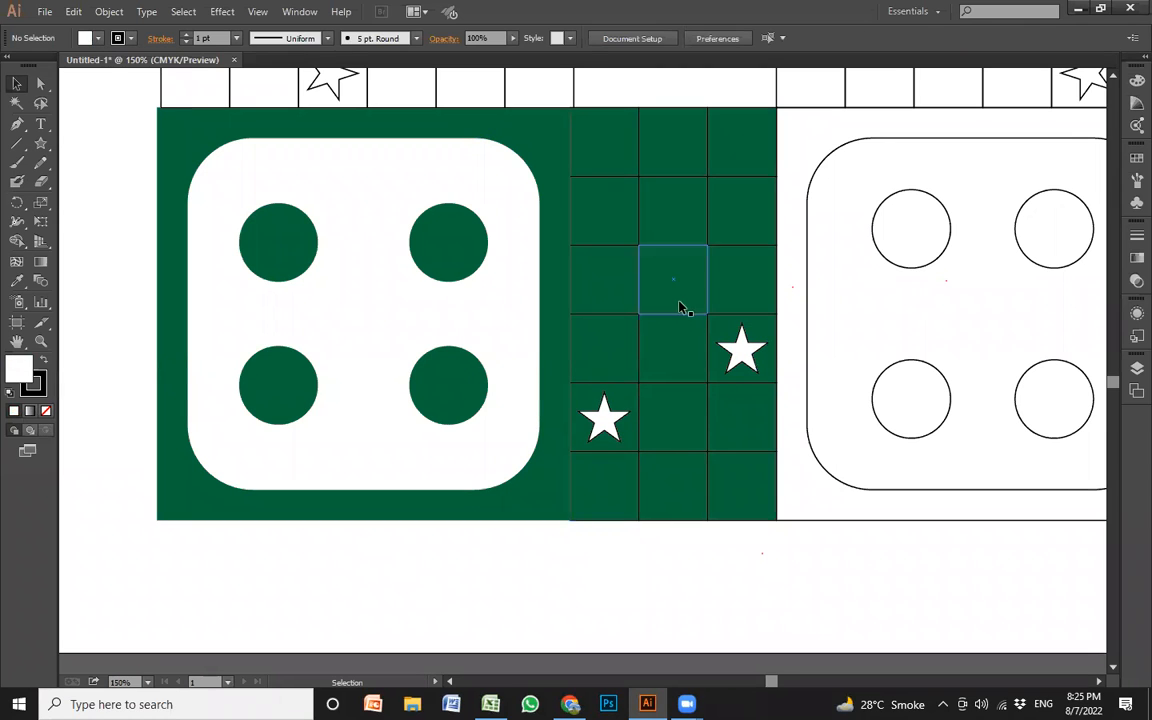
Change the stroke color of the dark green grid cells and their stars to white
{"action": "left_click_drag", "start_coordinate": [596, 567], "coordinate": [729, 157]}
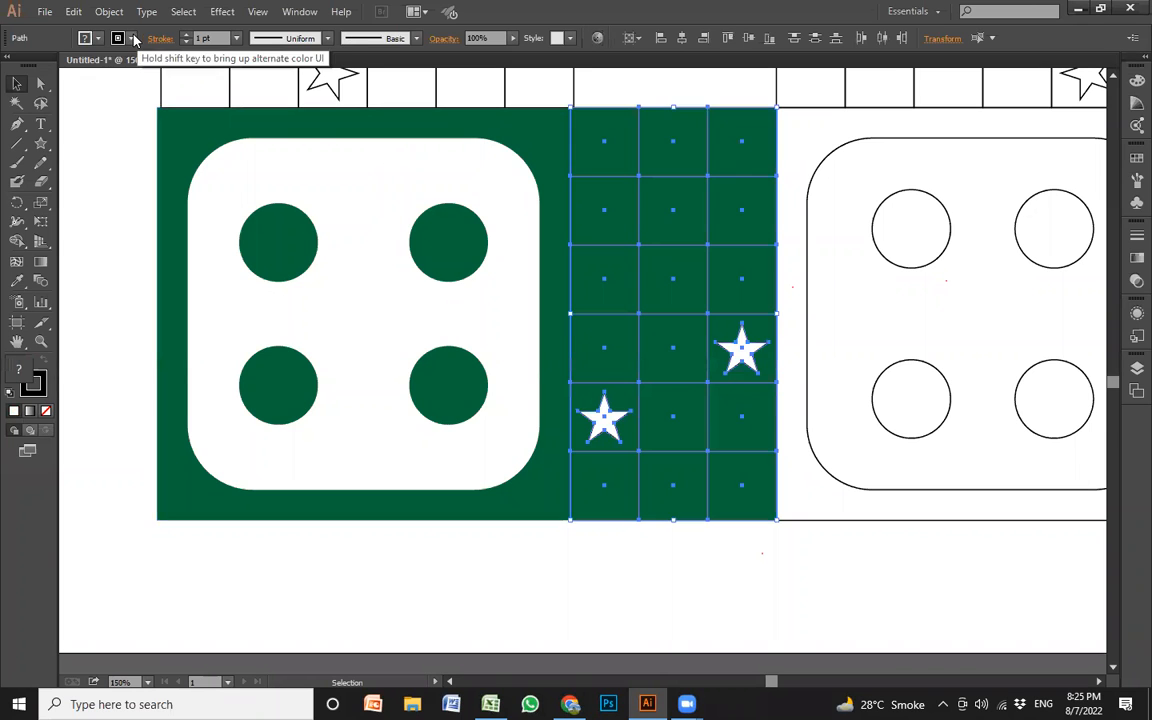
{"action": "left_click", "coordinate": [85, 37]}
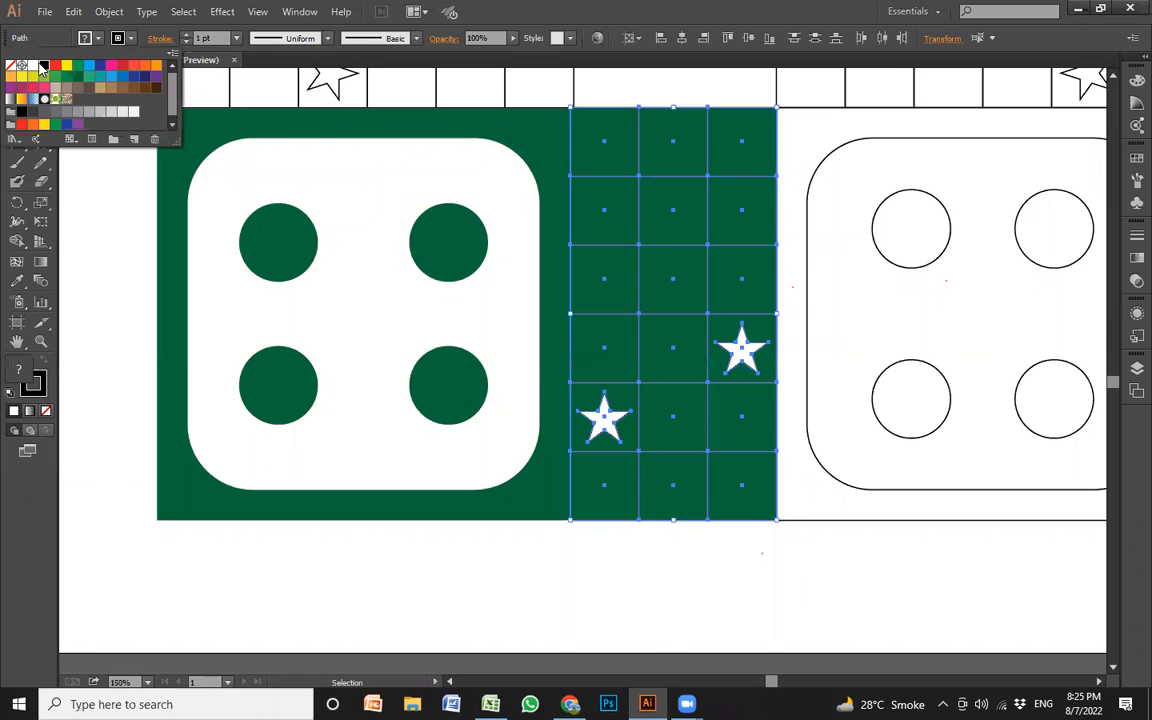
{"action": "left_click", "coordinate": [668, 587]}
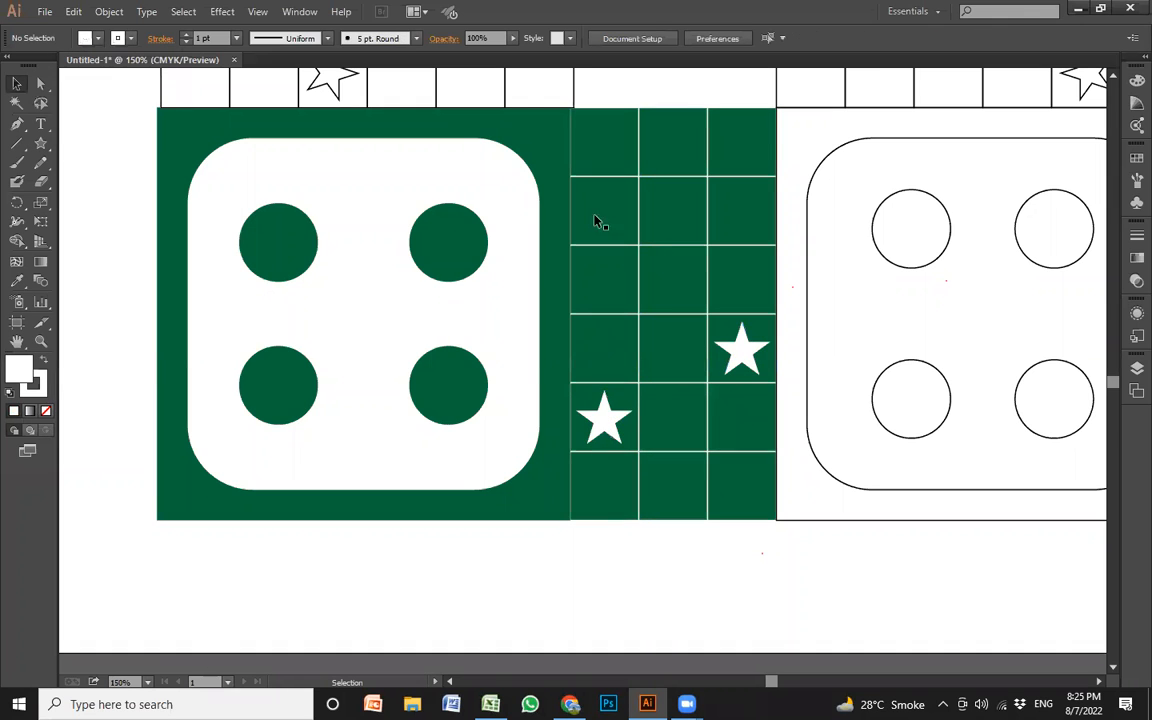
Try a 3 pt stroke on the green grid and its stars, and settle on a 2 pt weight
{"action": "left_click_drag", "start_coordinate": [580, 555], "coordinate": [752, 141]}
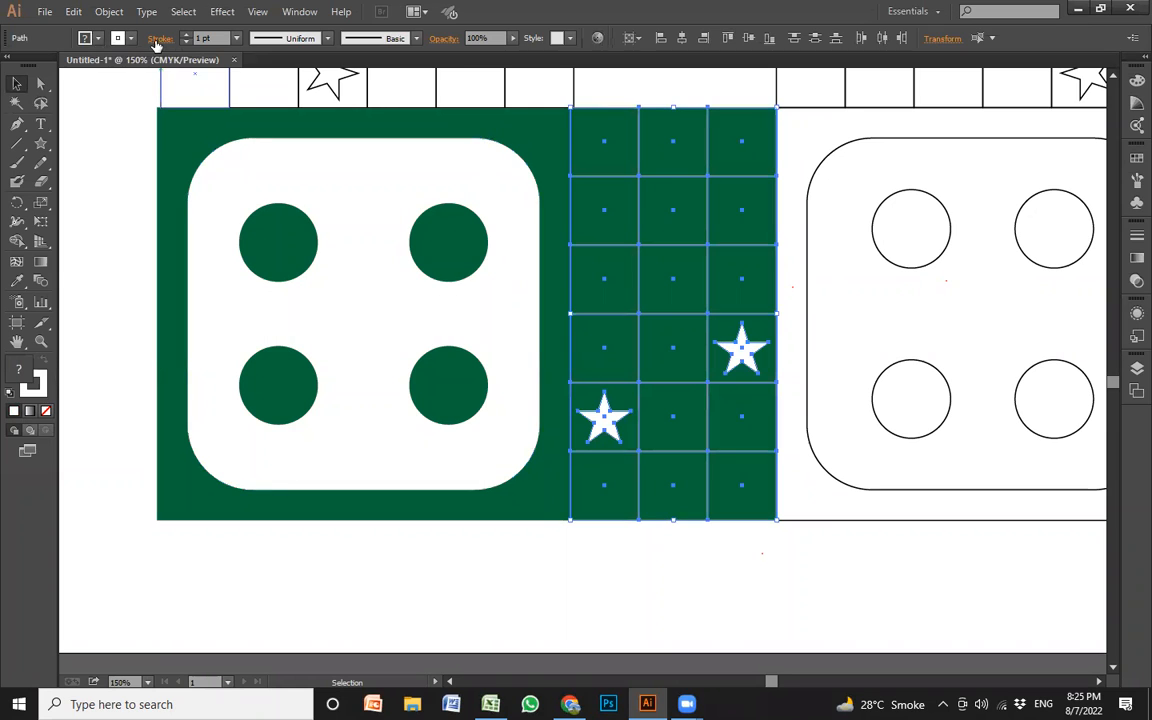
{"action": "left_click", "coordinate": [236, 38]}
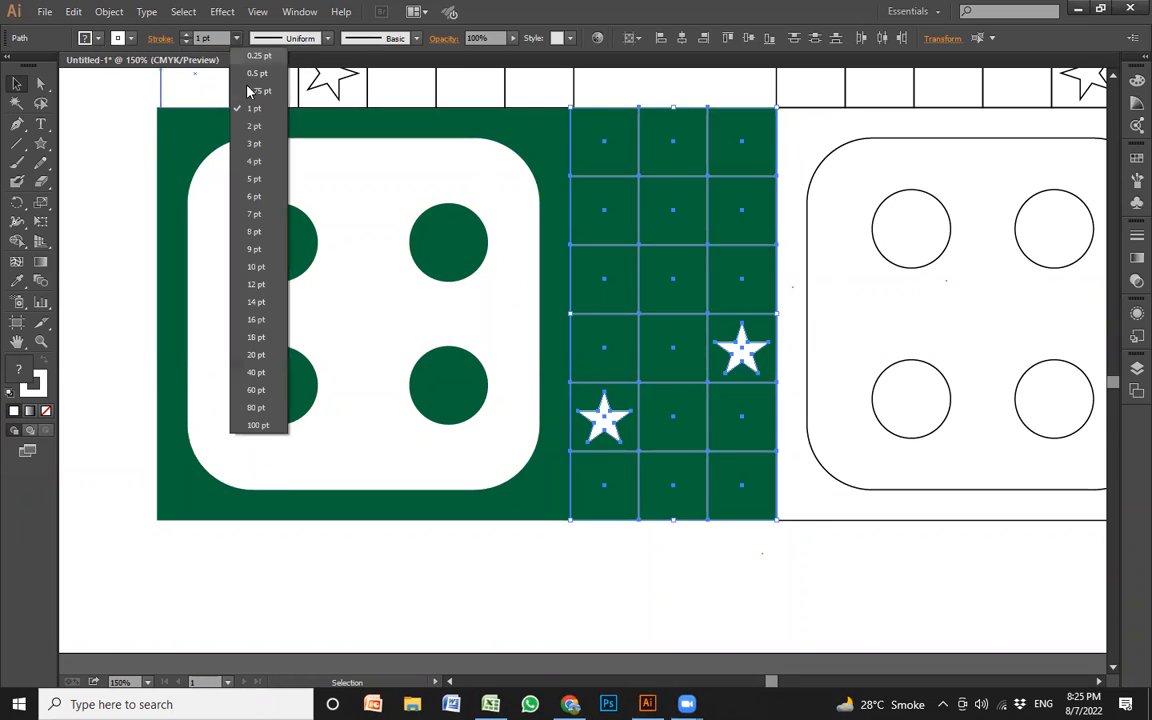
{"action": "left_click", "coordinate": [255, 143]}
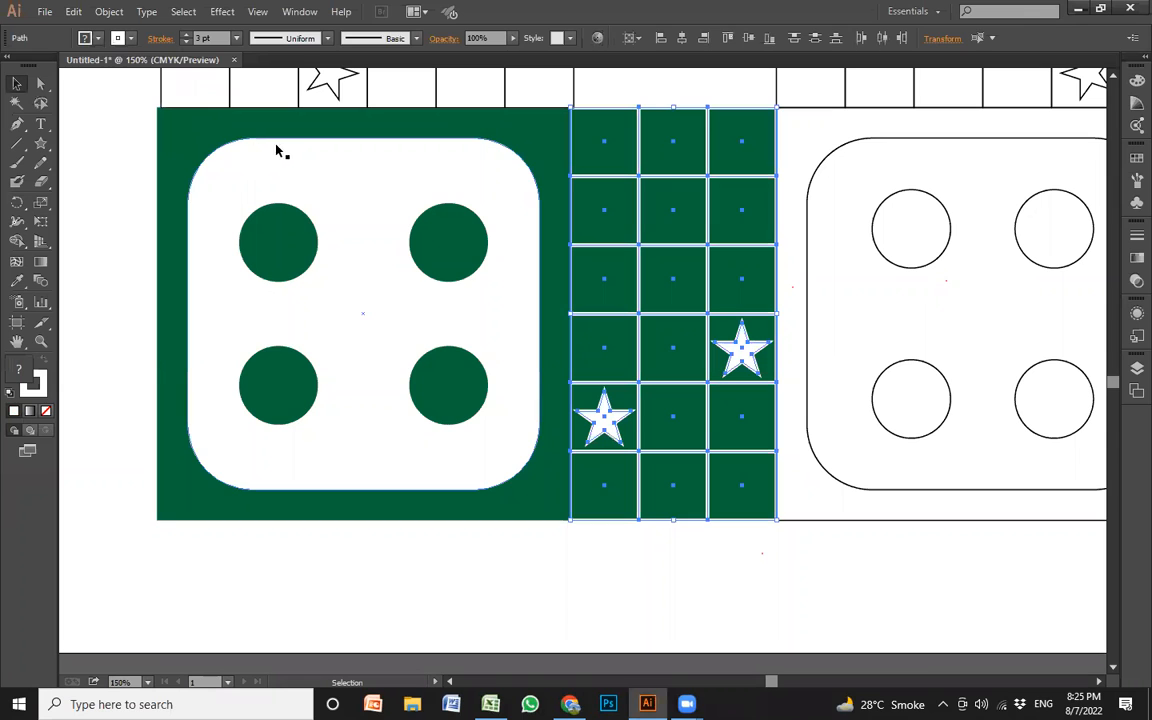
{"action": "left_click", "coordinate": [237, 38]}
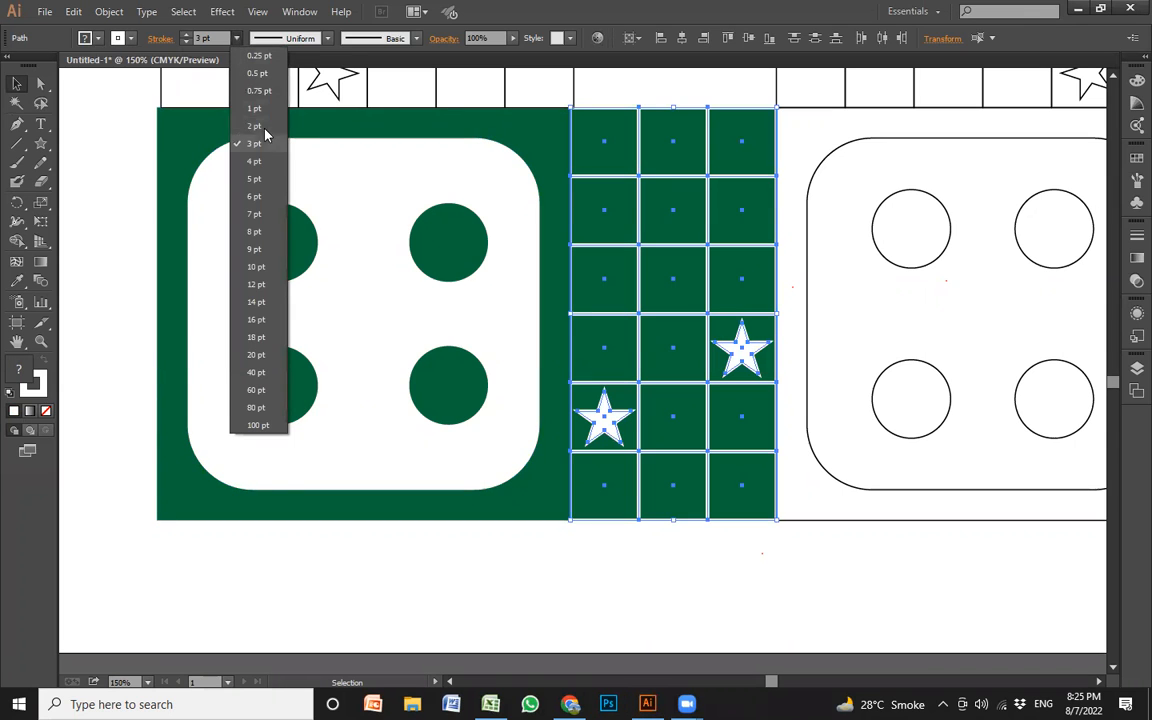
{"action": "left_click", "coordinate": [264, 129]}
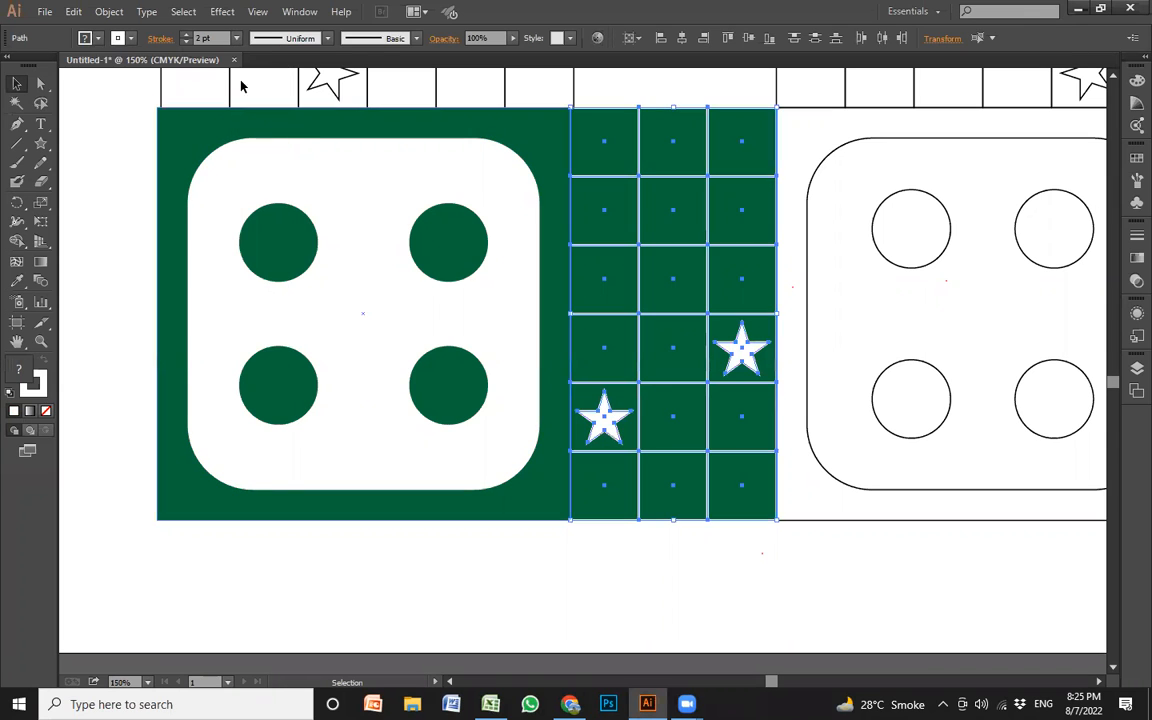
{"action": "left_click", "coordinate": [713, 598]}
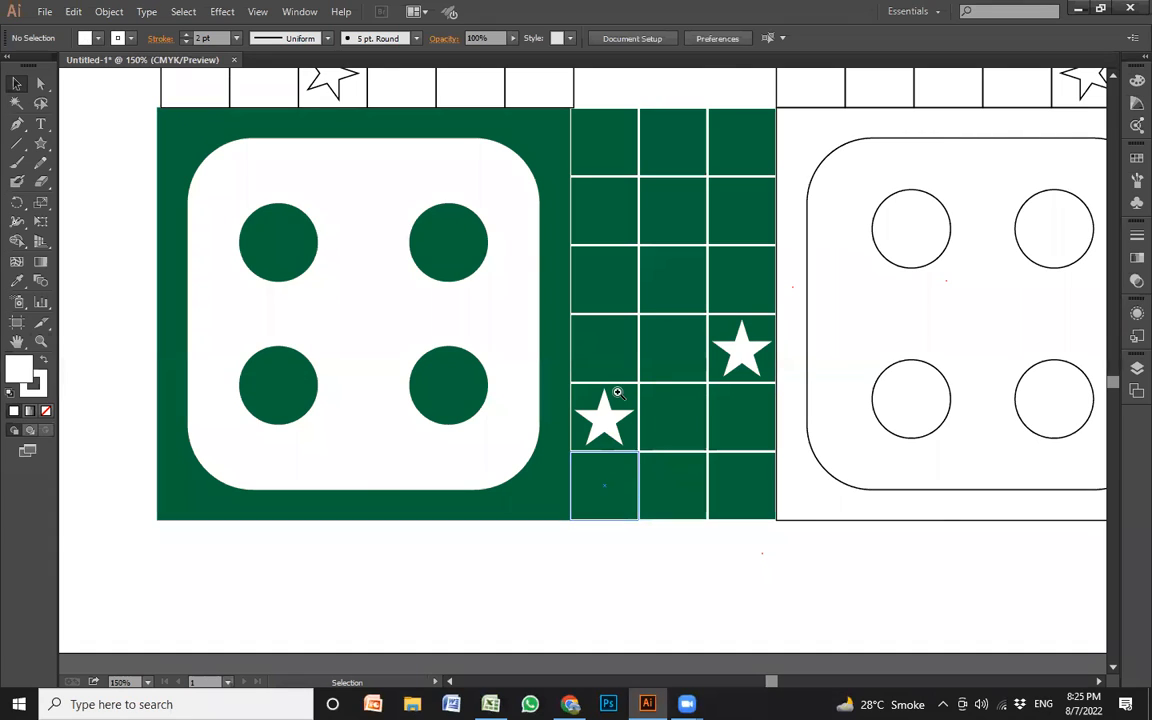
Ungroup the board's lower-right corner block into its outer square, rounded panel and circles
{"action": "key", "text": "ctrl+minus"}
{"action": "key", "text": "ctrl+minus"}
{"action": "left_click_drag", "start_coordinate": [662, 484], "coordinate": [868, 209]}
{"action": "key", "text": "c"}
{"action": "key", "text": "v"}
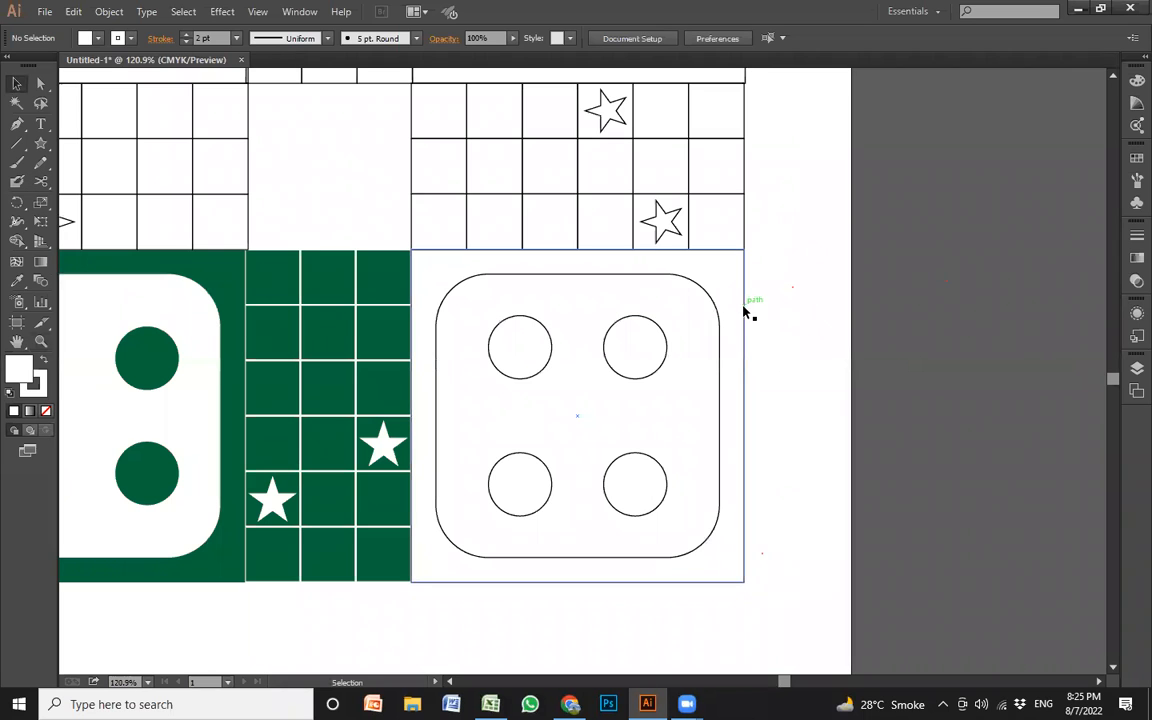
{"action": "left_click_drag", "start_coordinate": [767, 306], "coordinate": [756, 319]}
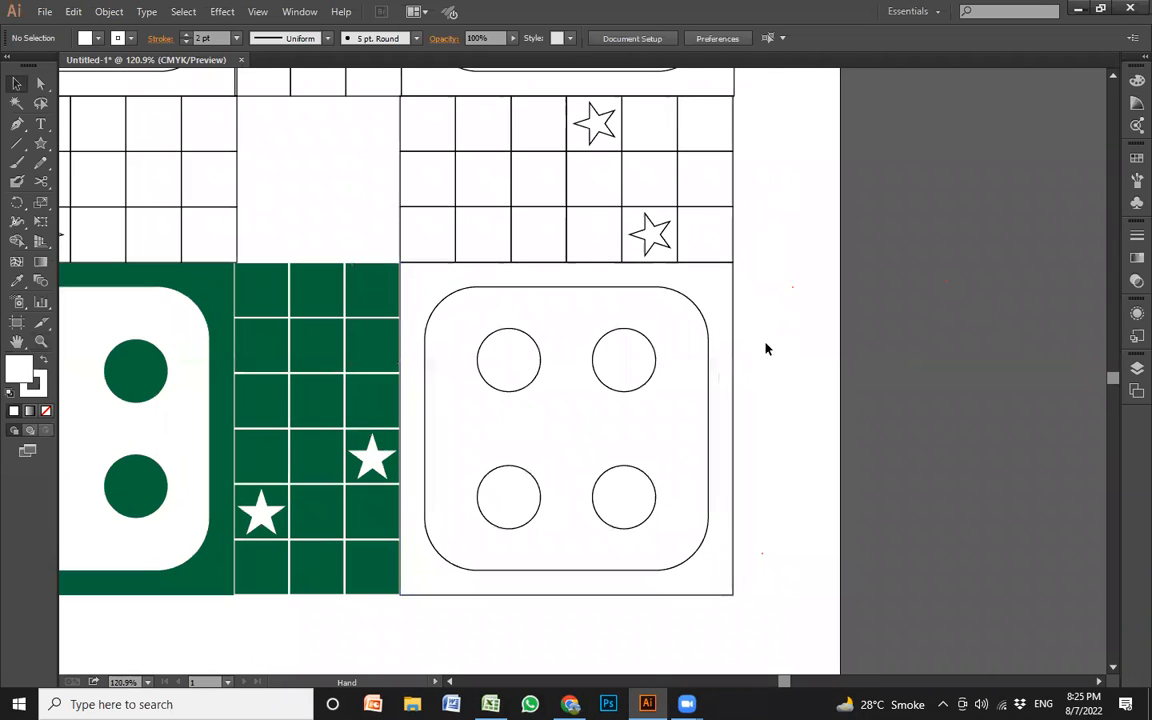
{"action": "left_click", "coordinate": [735, 331]}
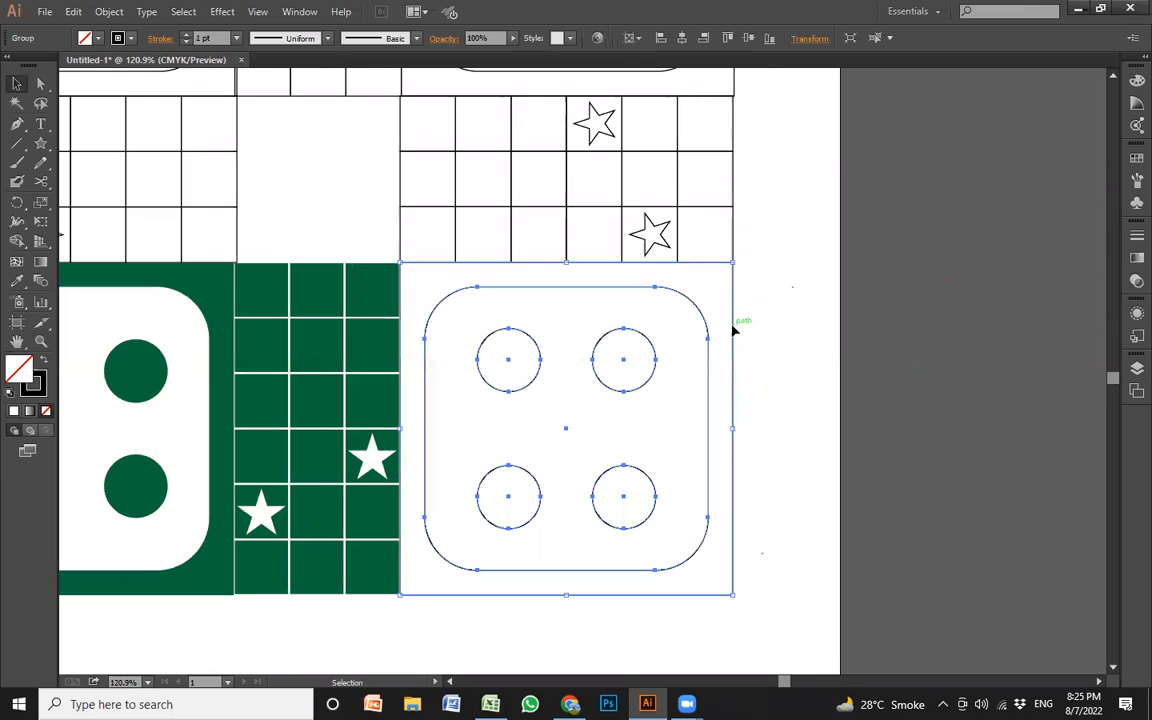
{"action": "key", "text": "ctrl+shift+a"}
{"action": "left_click_drag", "start_coordinate": [765, 258], "coordinate": [408, 76]}
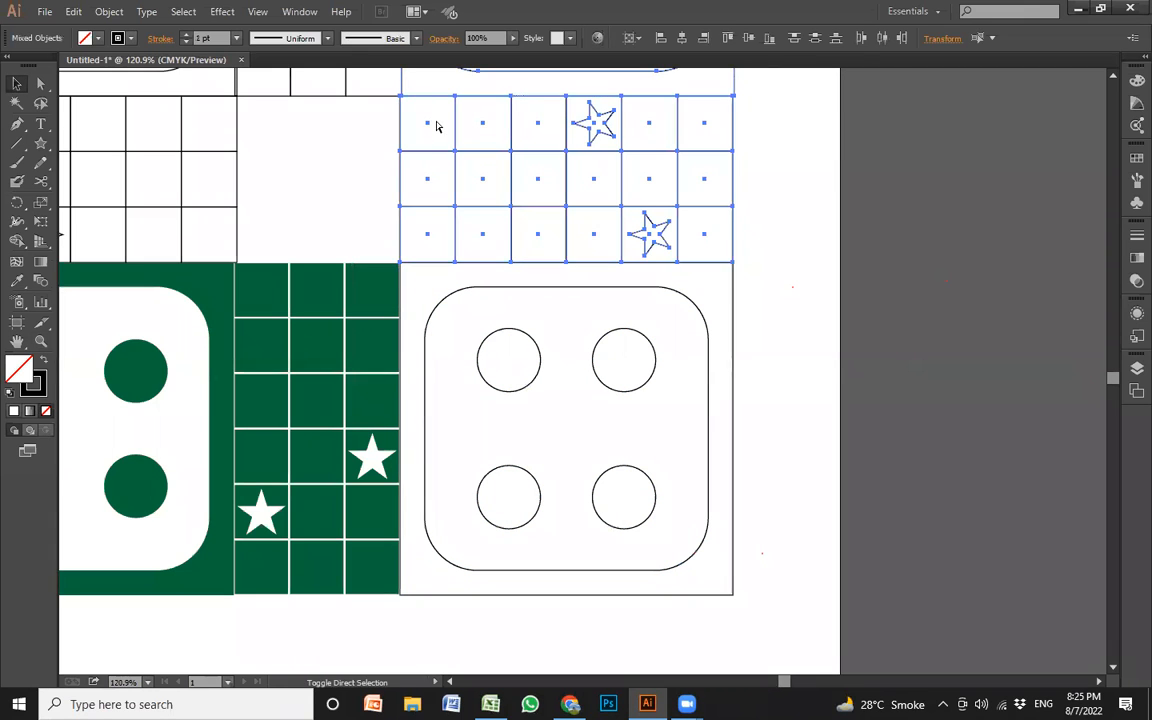
{"action": "left_click", "coordinate": [781, 300]}
Fill the lower-right block's outer square with red and its rounded inner square with white
{"action": "left_click", "coordinate": [734, 337]}
{"action": "left_click", "coordinate": [86, 38]}
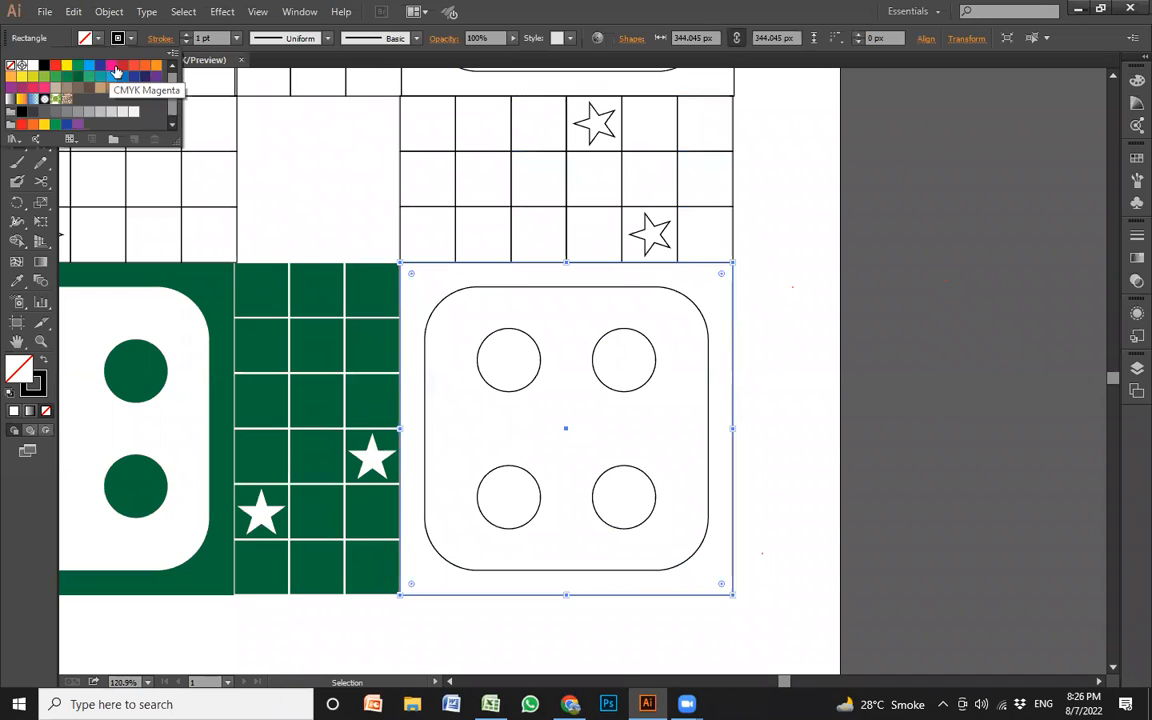
{"action": "left_click", "coordinate": [122, 65]}
{"action": "left_click", "coordinate": [661, 334]}
{"action": "left_click", "coordinate": [776, 326]}
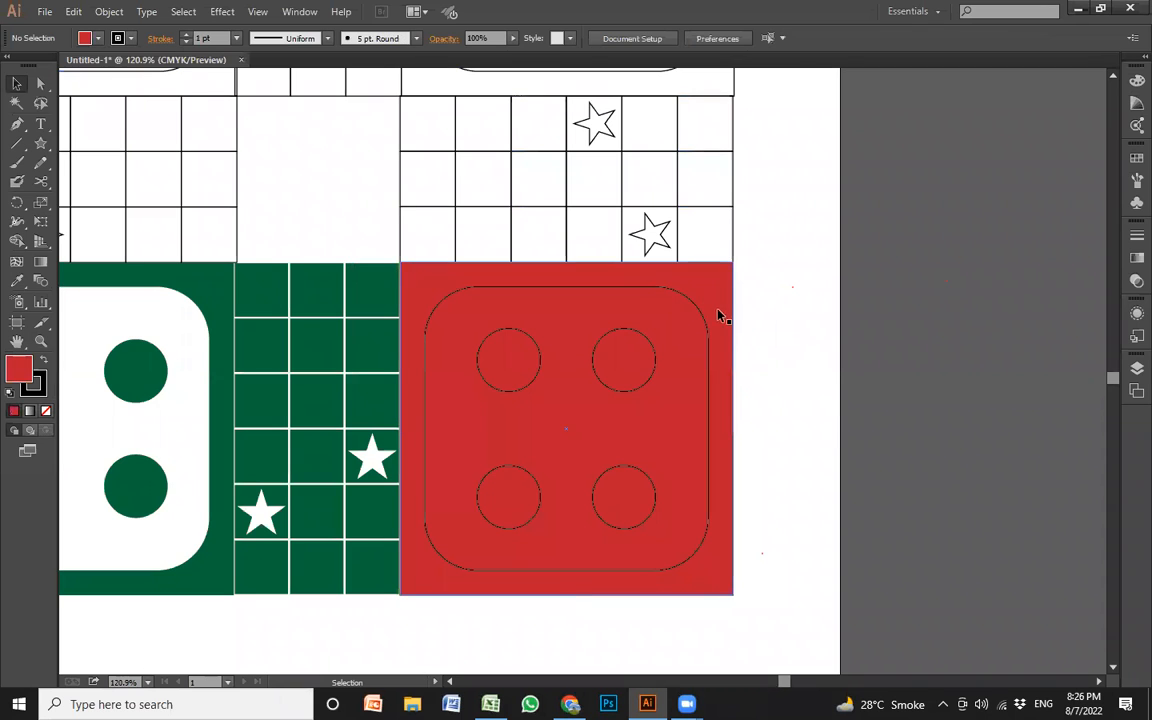
{"action": "left_click", "coordinate": [700, 316]}
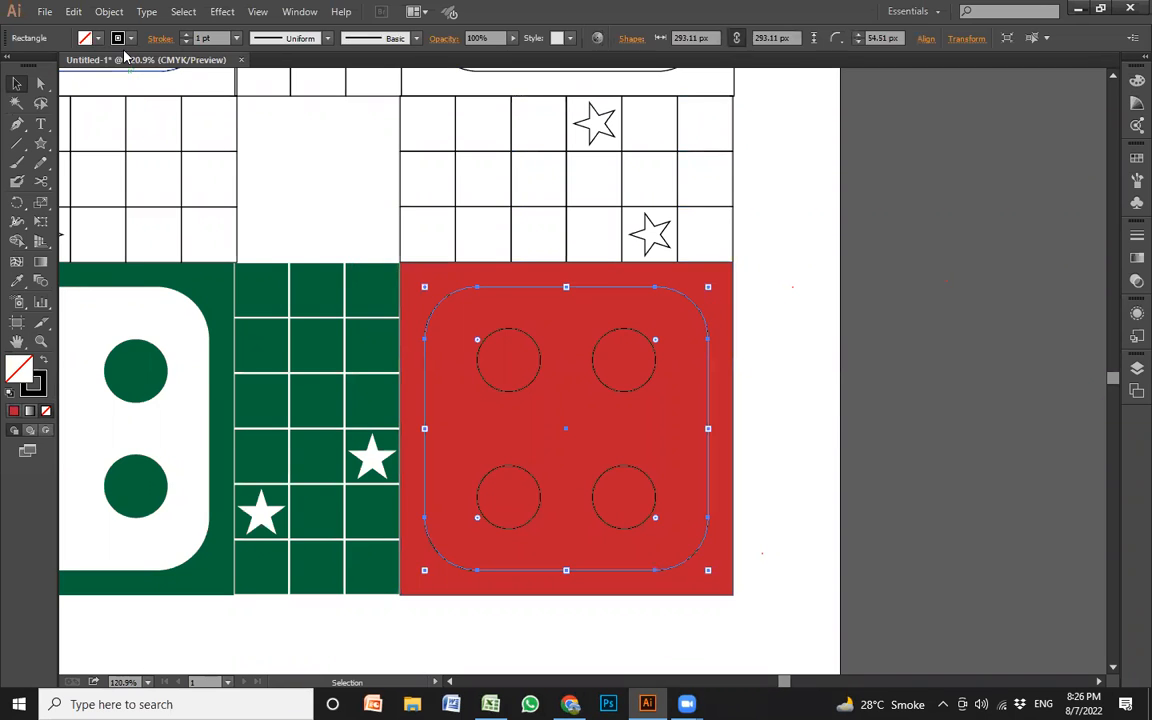
{"action": "left_click", "coordinate": [86, 38]}
{"action": "left_click", "coordinate": [36, 66]}
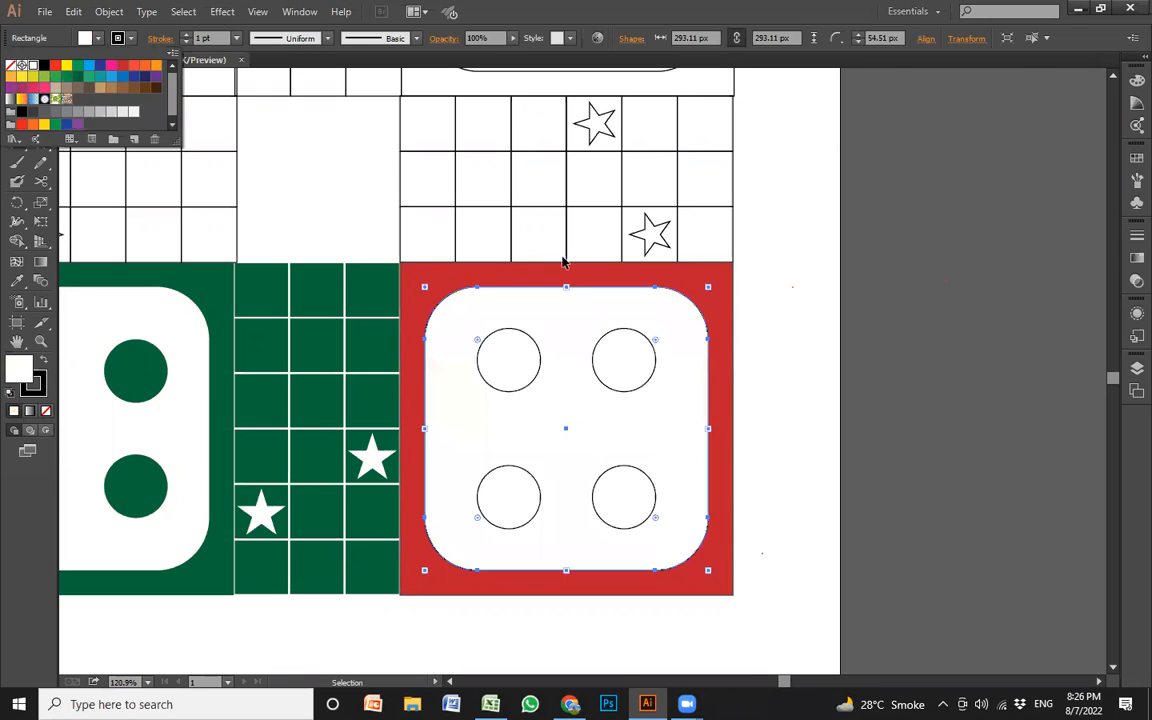
{"action": "left_click", "coordinate": [728, 309]}
Fill the lower-right block's four circles with the outer square's red using the Eyedropper
{"action": "left_click", "coordinate": [655, 350]}
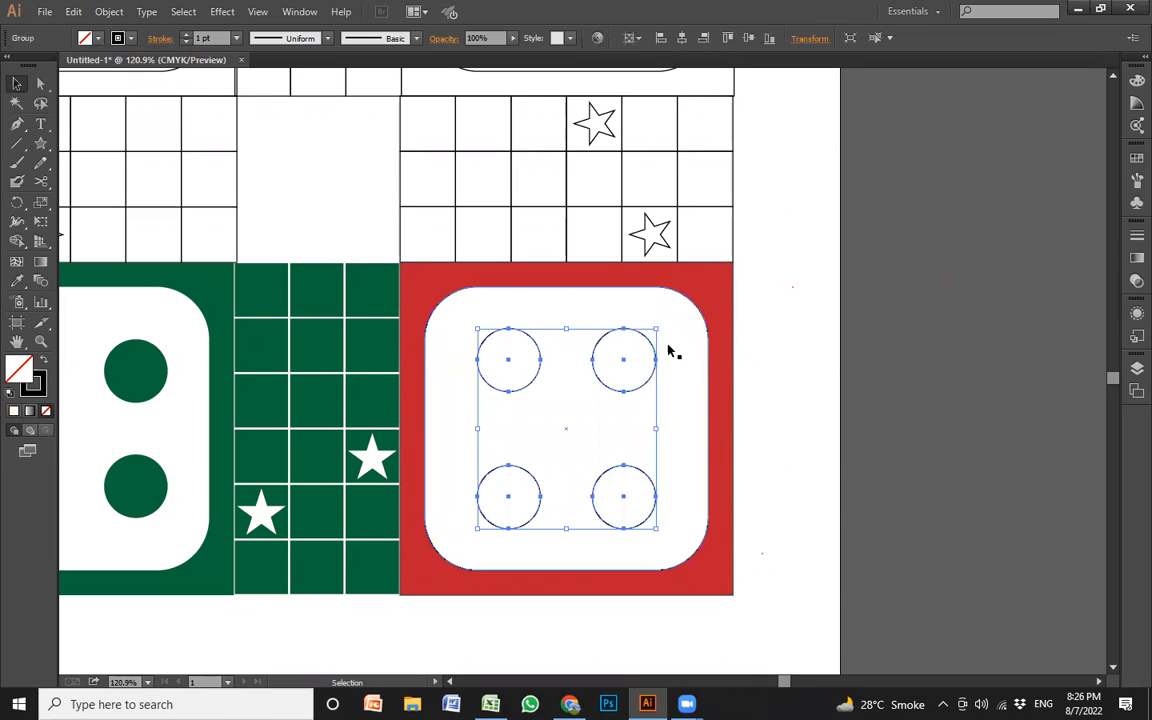
{"action": "key", "text": "i"}
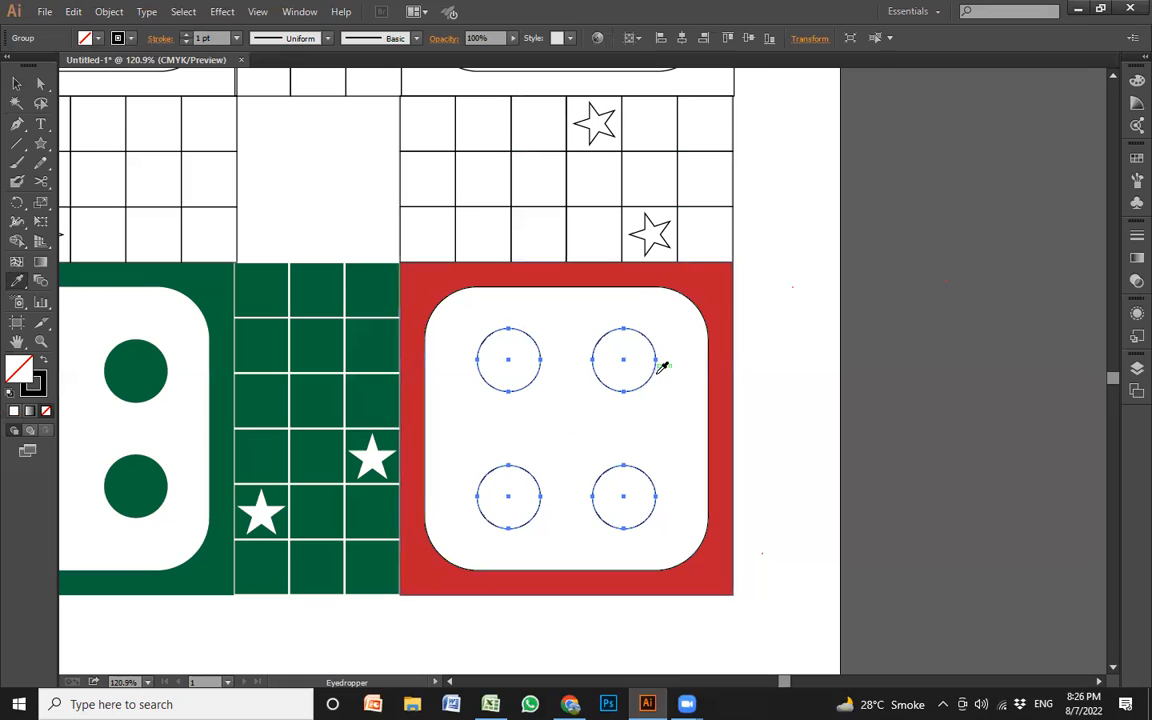
{"action": "left_click", "coordinate": [721, 278]}
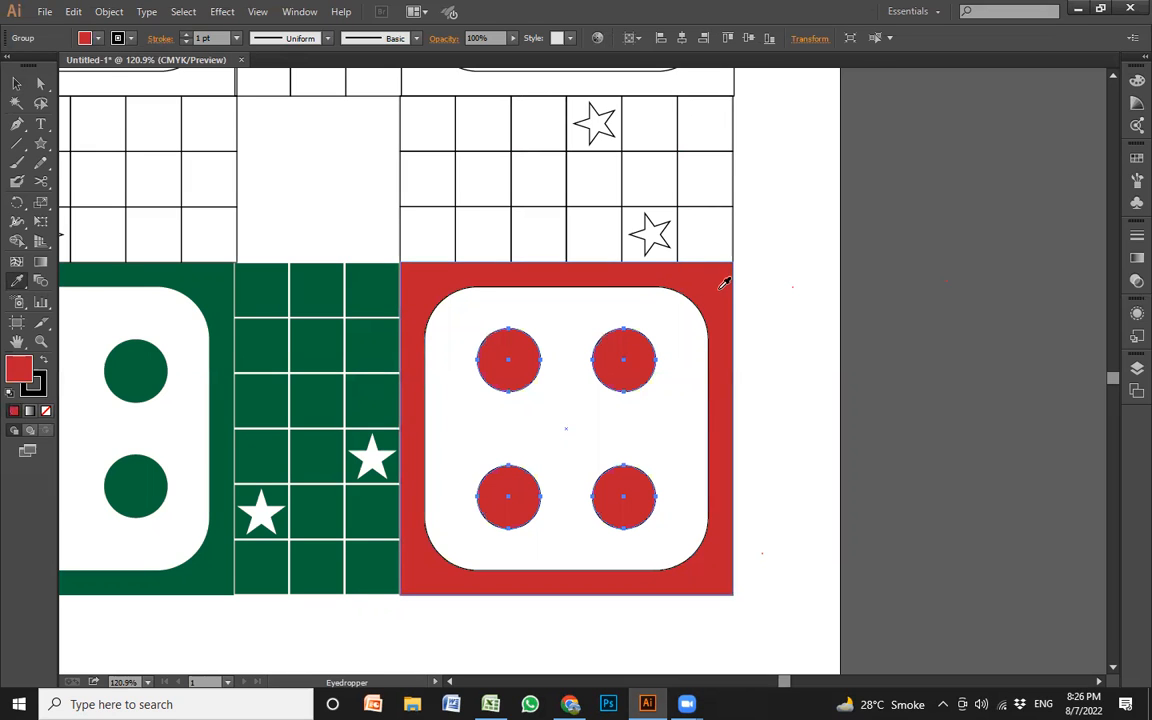
{"action": "key", "text": "v"}
{"action": "left_click", "coordinate": [751, 319]}
Fill the grid above the red corner block, including its stars, with the block's red using the Eyedropper
{"action": "scroll", "coordinate": [762, 275], "scroll_direction": "up", "scroll_amount": 2}
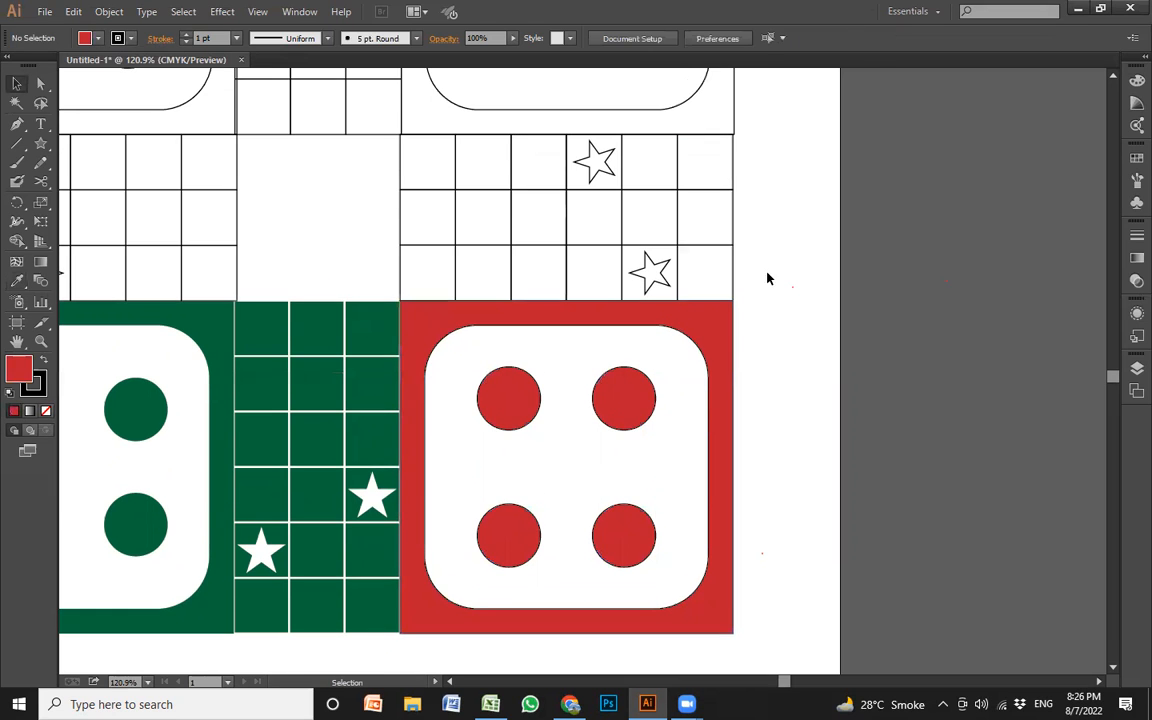
{"action": "left_click_drag", "start_coordinate": [497, 190], "coordinate": [427, 165]}
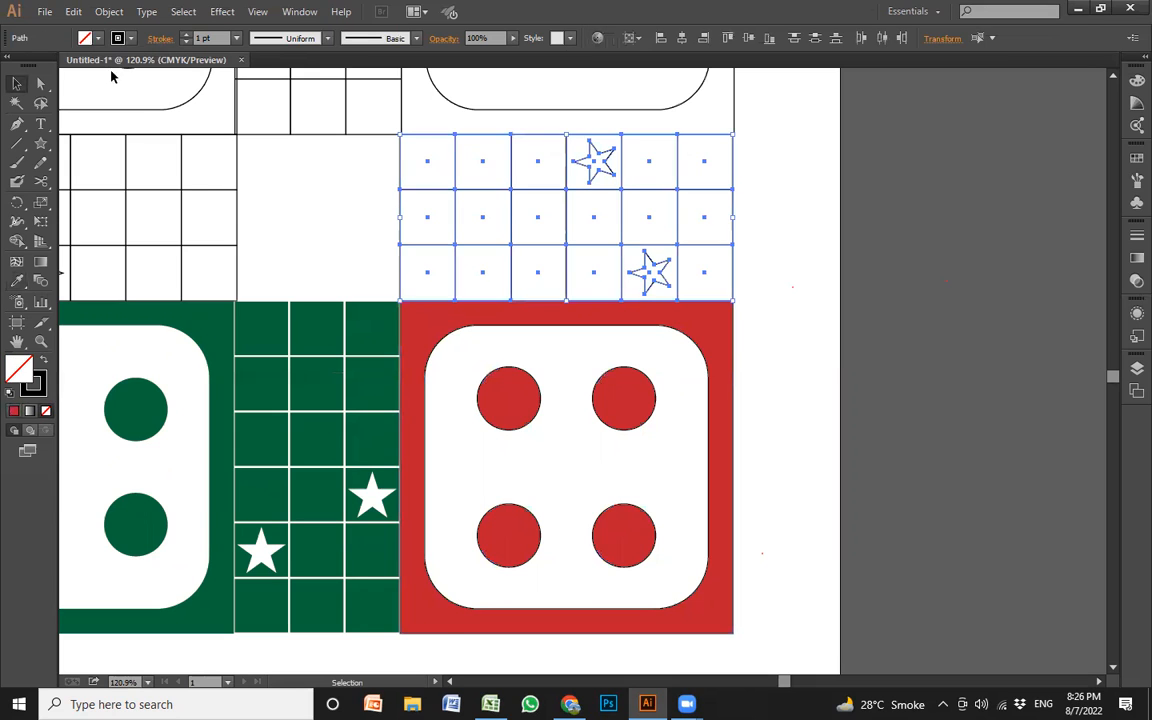
{"action": "key", "text": "i"}
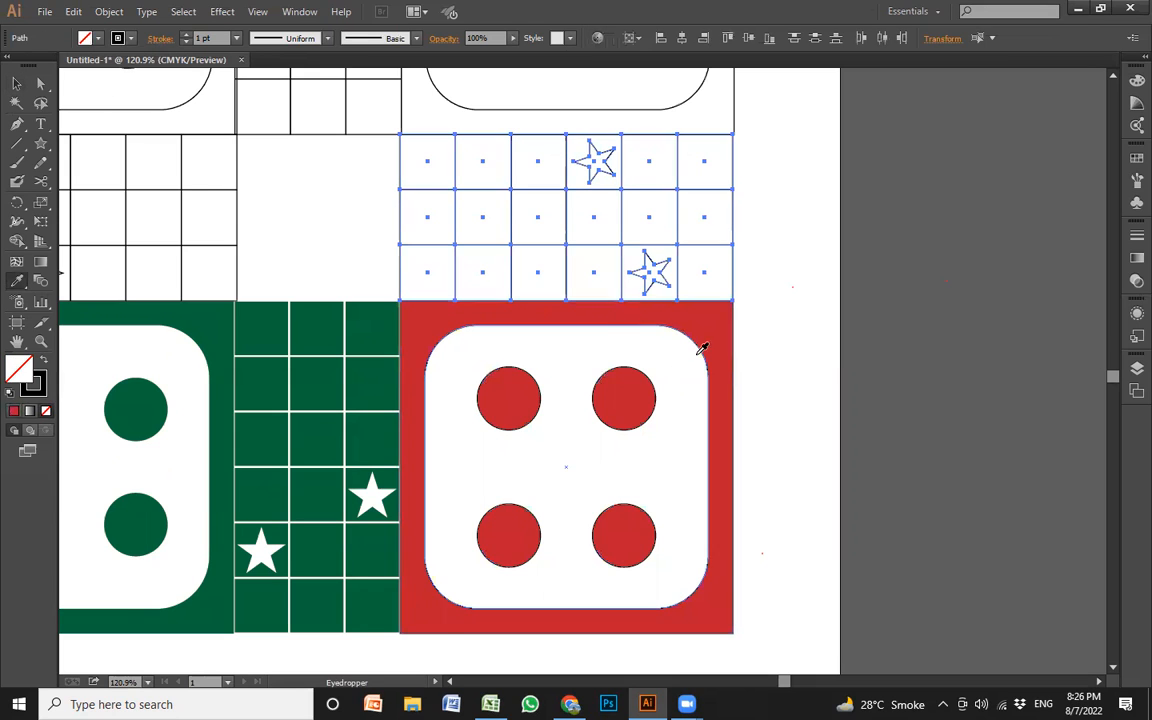
{"action": "left_click", "coordinate": [710, 312]}
{"action": "key", "text": "v"}
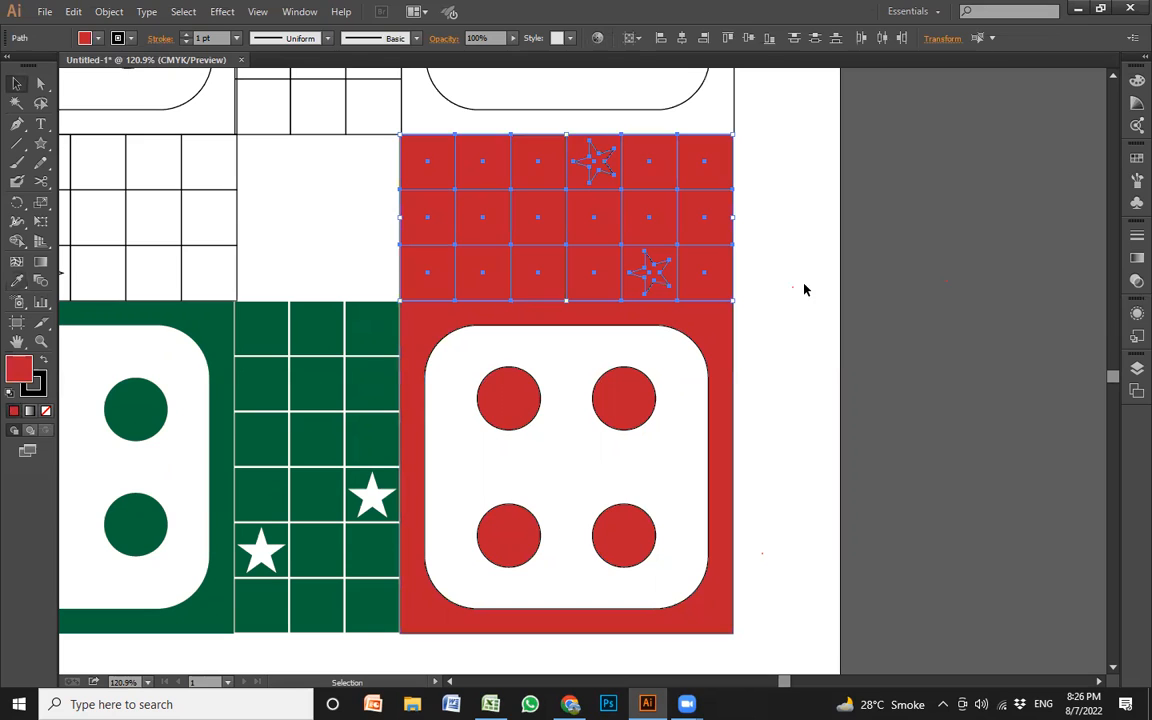
{"action": "left_click", "coordinate": [805, 289]}
Fill the two stars in the red grid above the lower-right corner block with white
{"action": "left_click", "coordinate": [655, 280]}
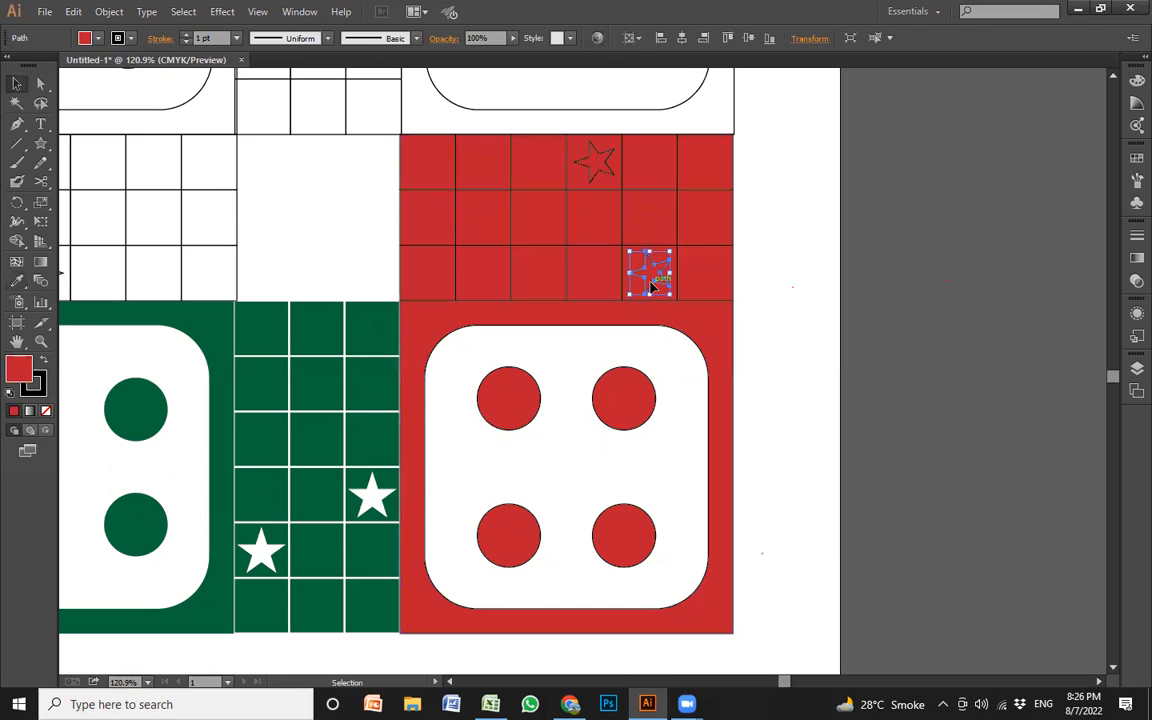
{"action": "left_click", "coordinate": [597, 173], "text": "shift"}
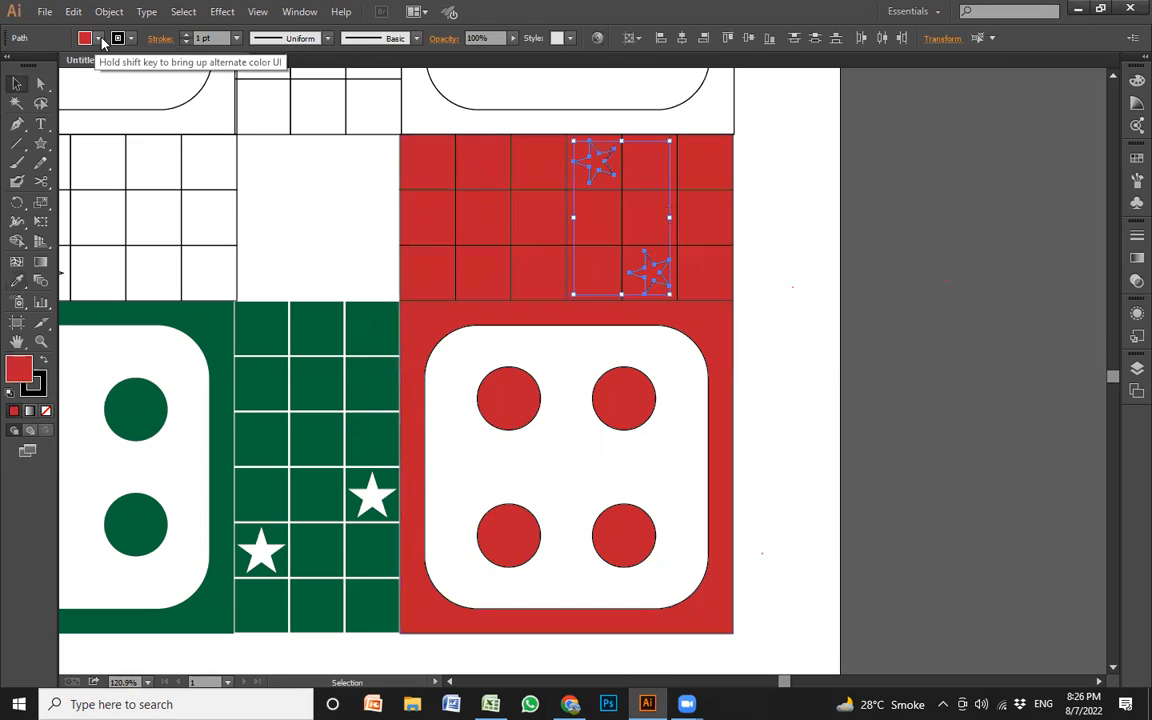
{"action": "left_click", "coordinate": [101, 42]}
{"action": "left_click", "coordinate": [33, 64]}
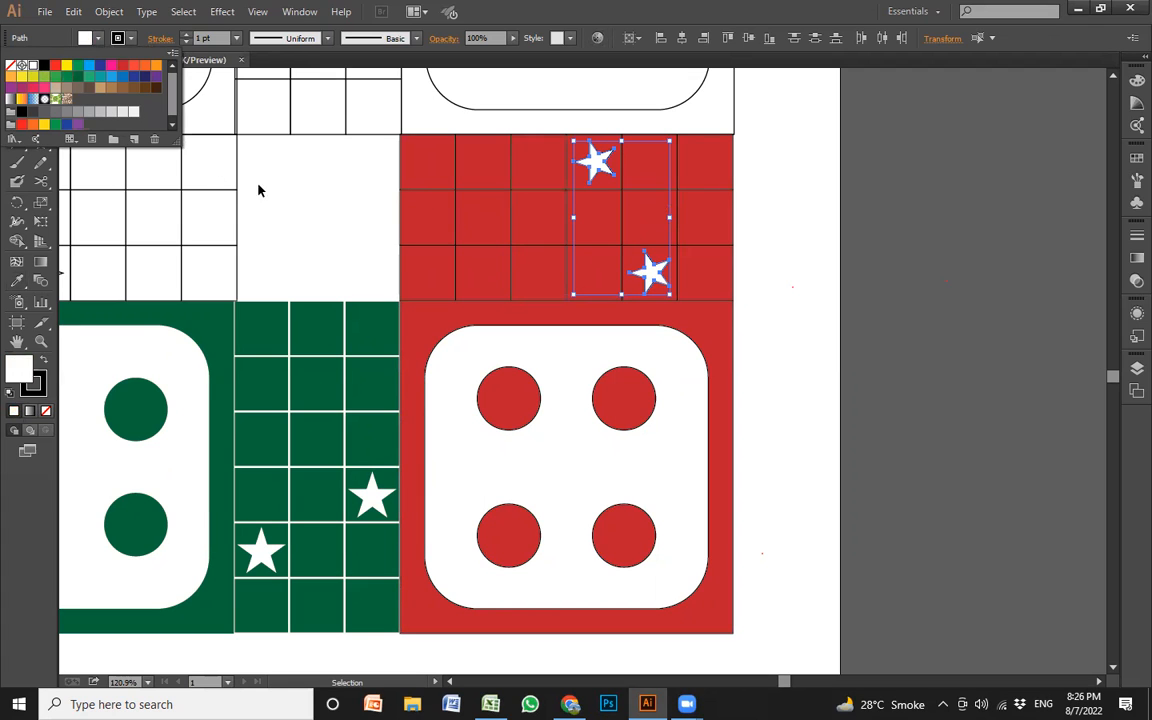
{"action": "left_click", "coordinate": [778, 280]}
Give the whole red grid, including its stars, a white stroke of 2 pt
{"action": "left_click_drag", "start_coordinate": [780, 287], "coordinate": [423, 162]}
{"action": "left_click", "coordinate": [132, 38]}
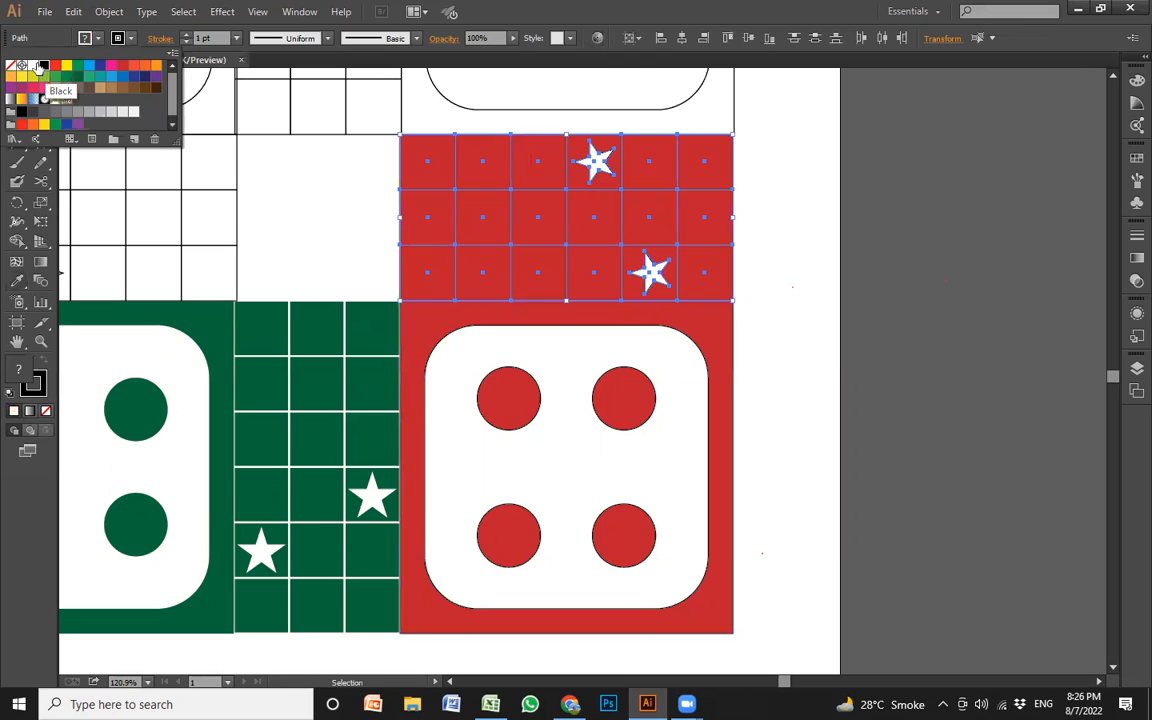
{"action": "left_click", "coordinate": [33, 66]}
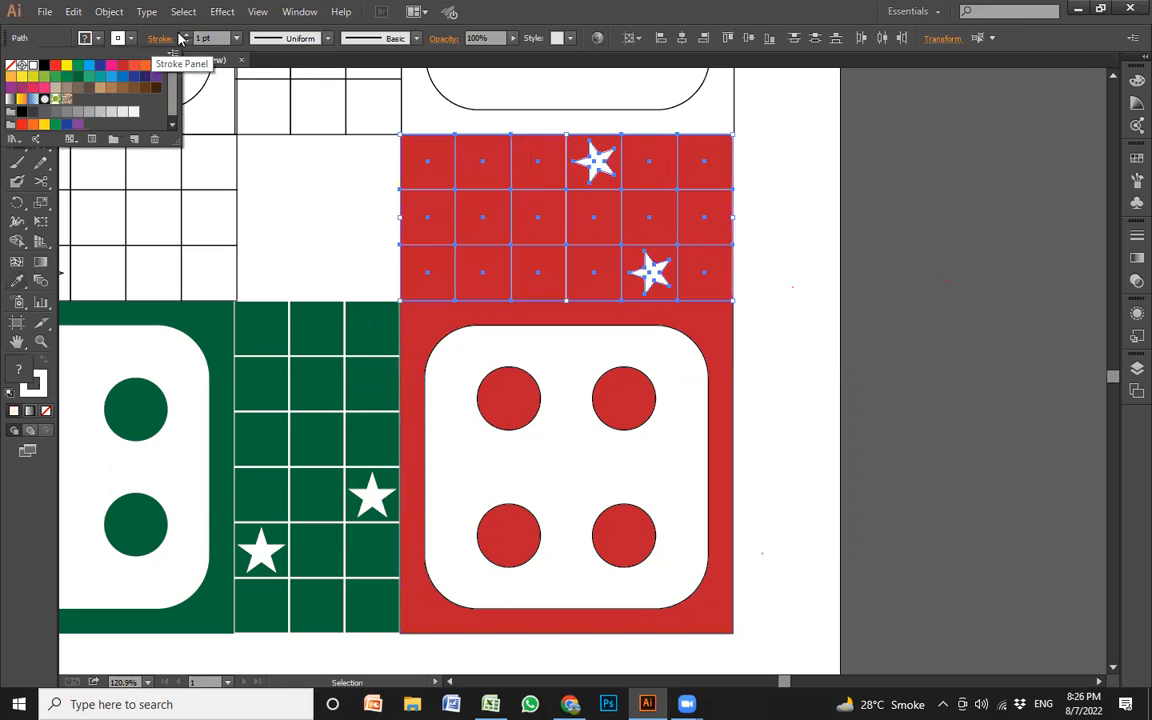
{"action": "left_click", "coordinate": [237, 38]}
{"action": "left_click", "coordinate": [254, 126]}
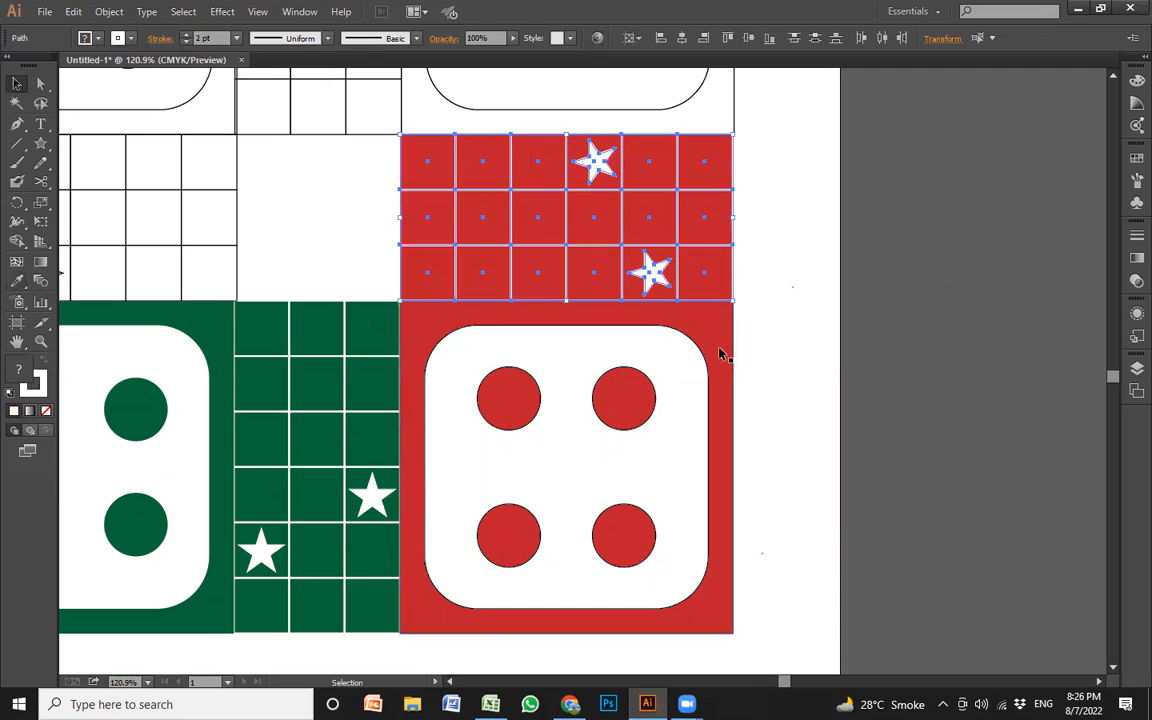
{"action": "left_click", "coordinate": [770, 369]}
Remove the stroke from the red corner block's outer square, rounded panel and four circles
{"action": "left_click_drag", "start_coordinate": [630, 499], "coordinate": [468, 588]}
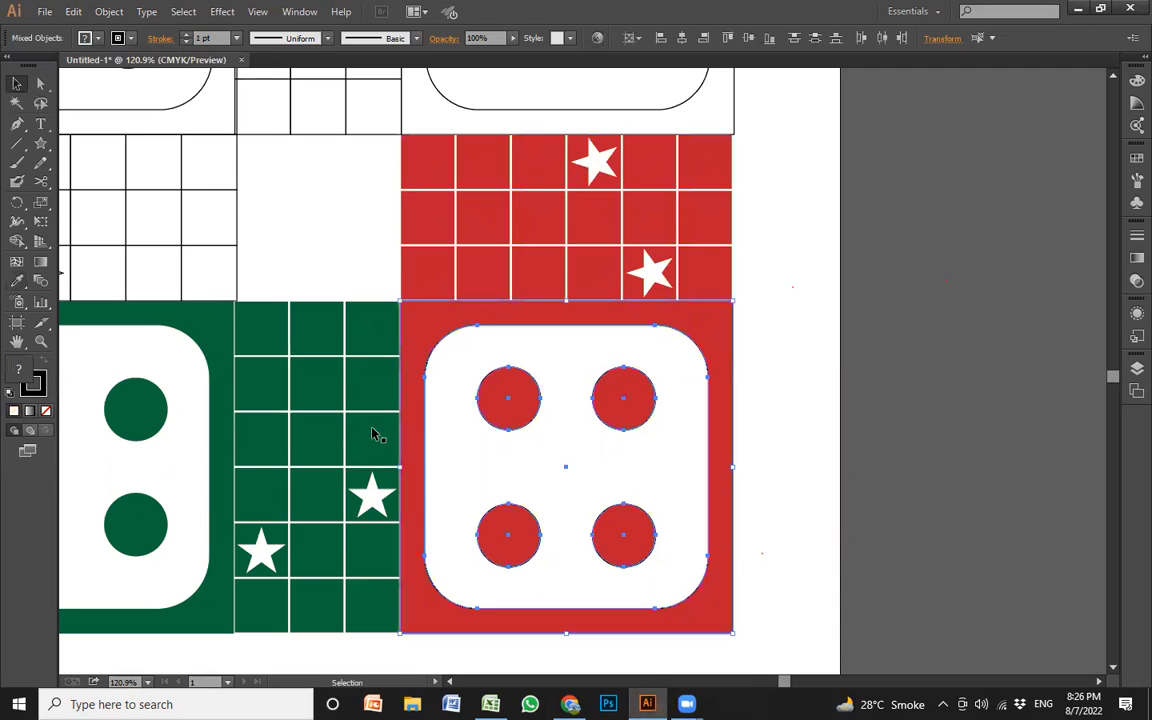
{"action": "left_click", "coordinate": [130, 38]}
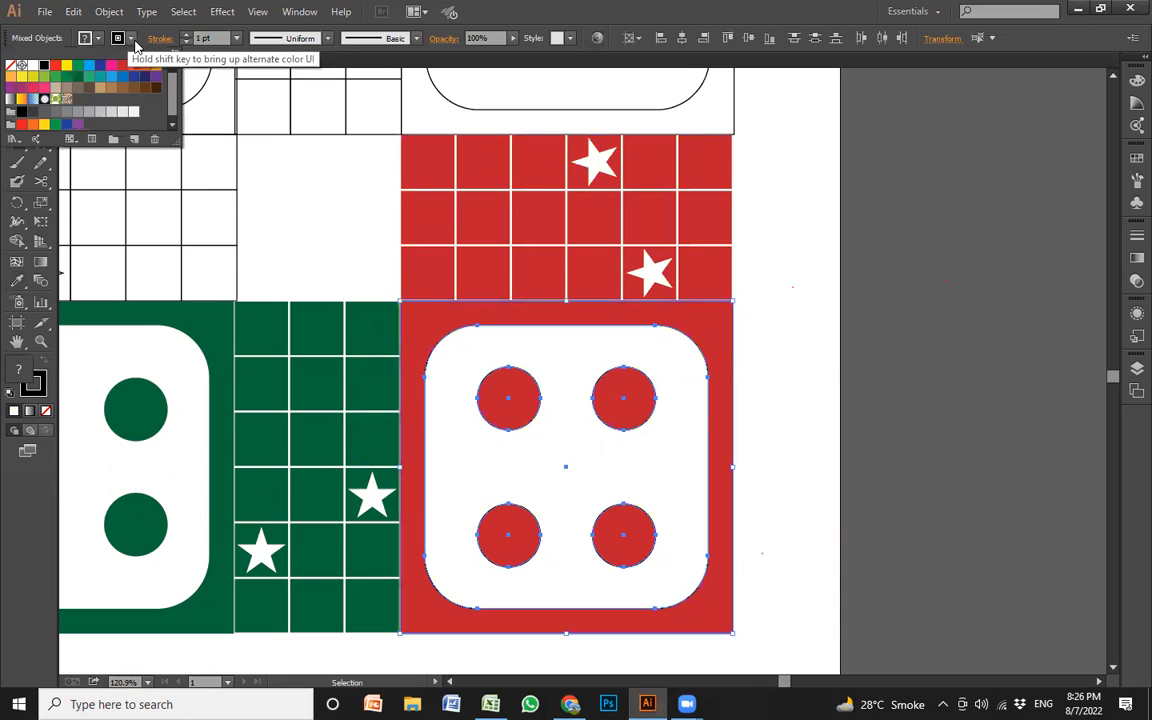
{"action": "left_click", "coordinate": [10, 65]}
{"action": "left_click", "coordinate": [840, 363]}
{"action": "key", "text": "z"}
{"action": "left_click", "coordinate": [704, 353], "text": "alt"}
{"action": "left_click_drag", "start_coordinate": [702, 353], "coordinate": [845, 350]}
{"action": "key", "text": "v"}
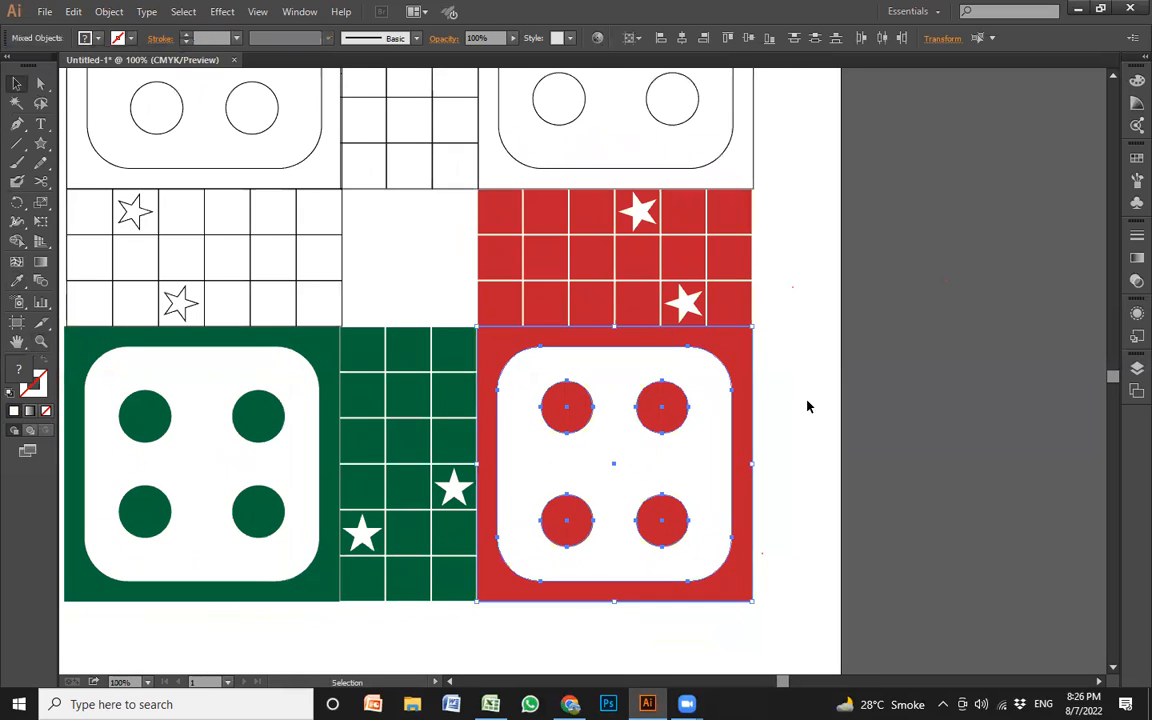
{"action": "left_click", "coordinate": [807, 403]}
{"action": "left_click_drag", "start_coordinate": [796, 416], "coordinate": [820, 410]}
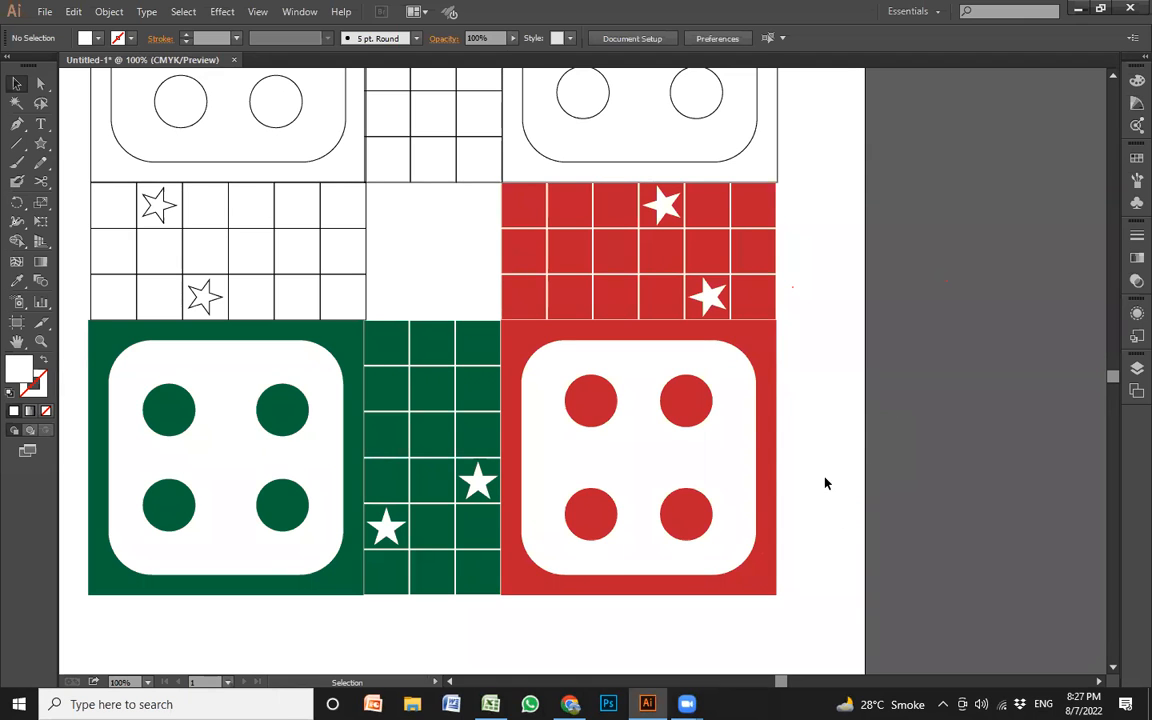
Fill the outer square of the upper-right corner block with orange
{"action": "left_click_drag", "start_coordinate": [751, 360], "coordinate": [799, 622]}
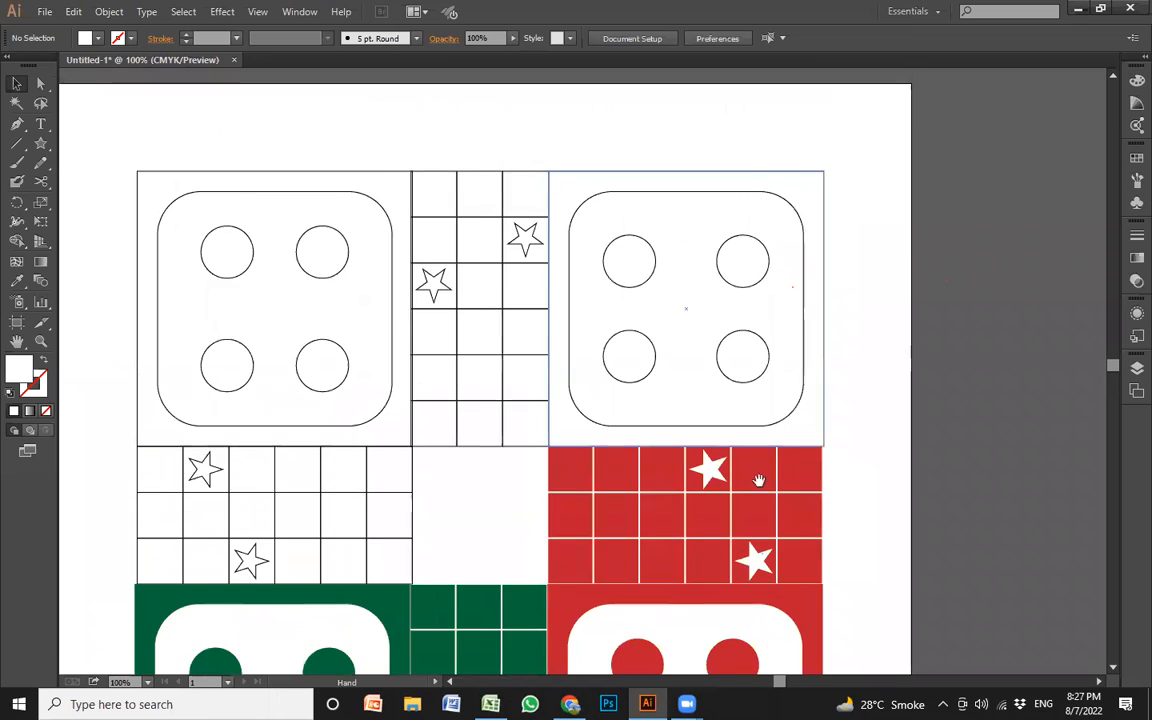
{"action": "left_click", "coordinate": [824, 177]}
{"action": "left_click", "coordinate": [852, 196]}
{"action": "left_click", "coordinate": [828, 206]}
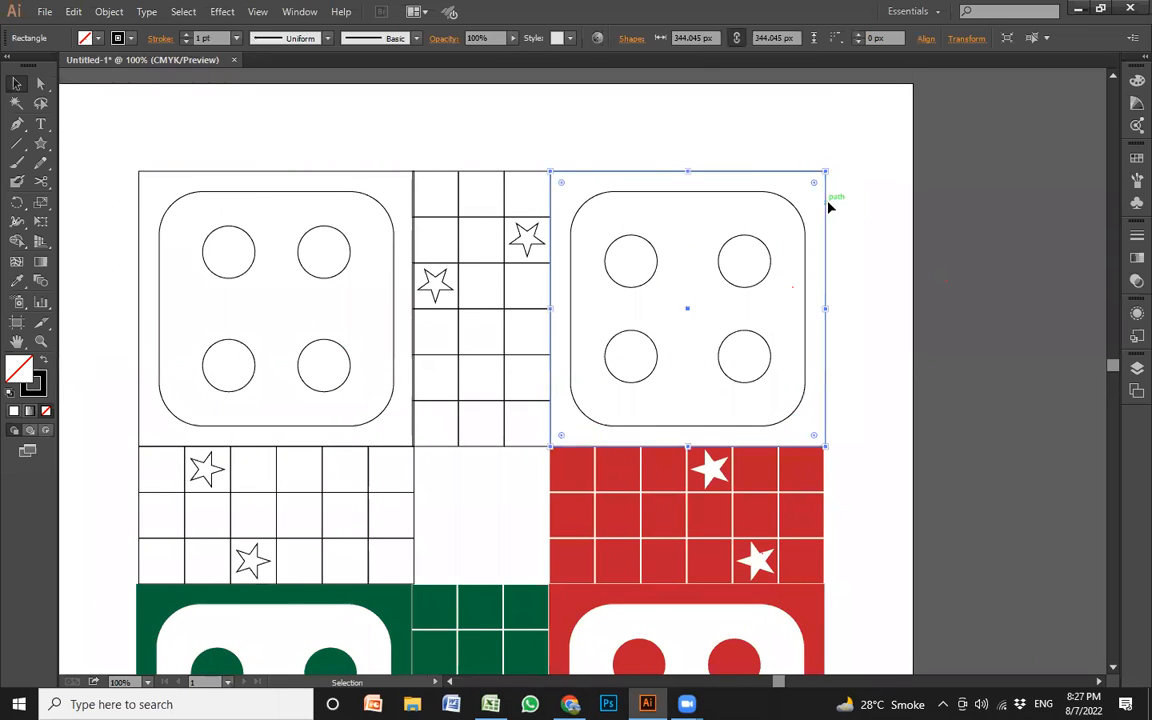
{"action": "left_click", "coordinate": [98, 38]}
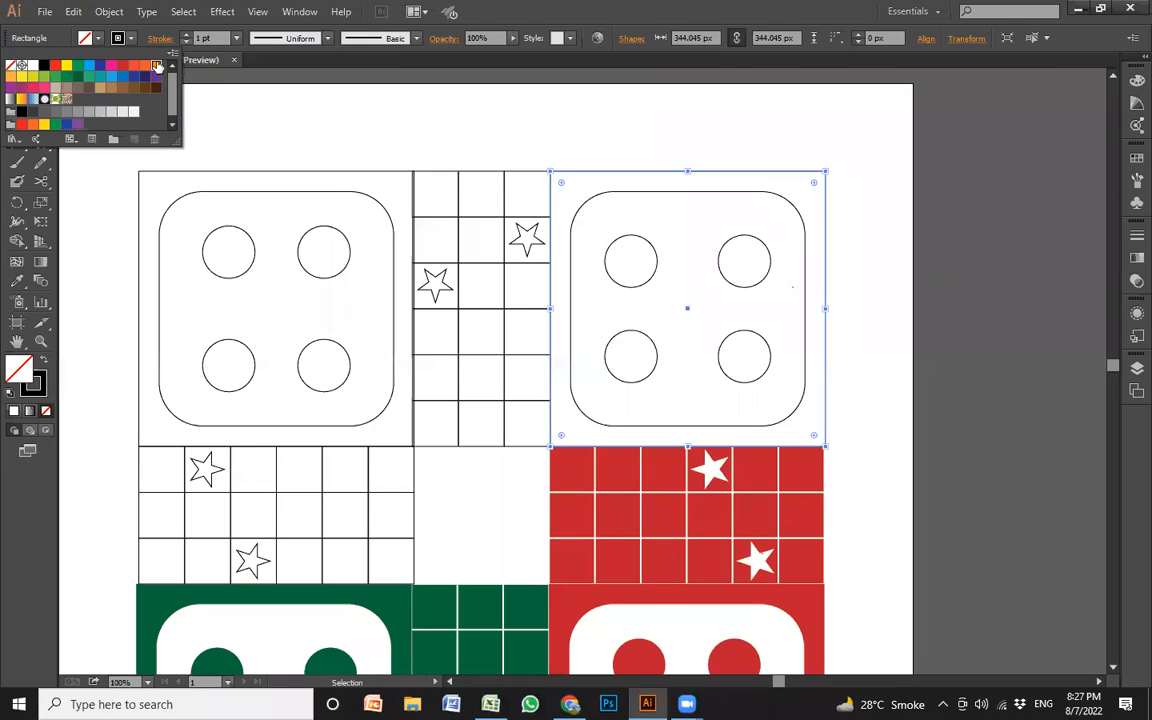
{"action": "left_click", "coordinate": [157, 66]}
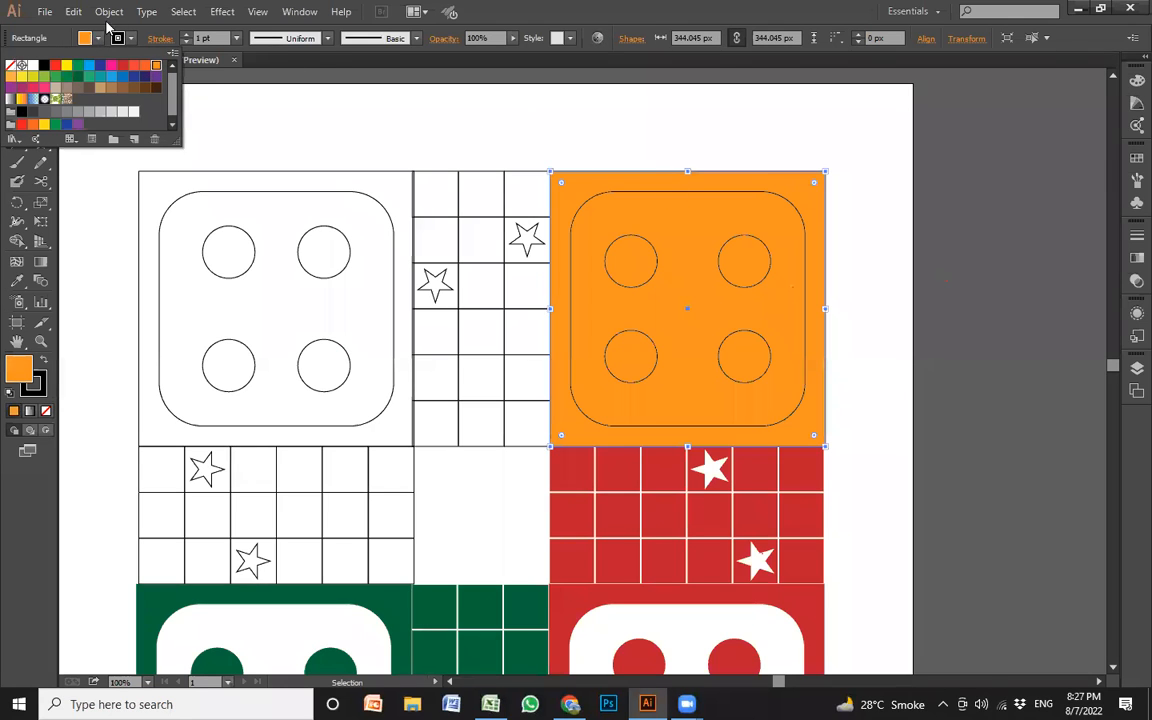
{"action": "left_click", "coordinate": [675, 143]}
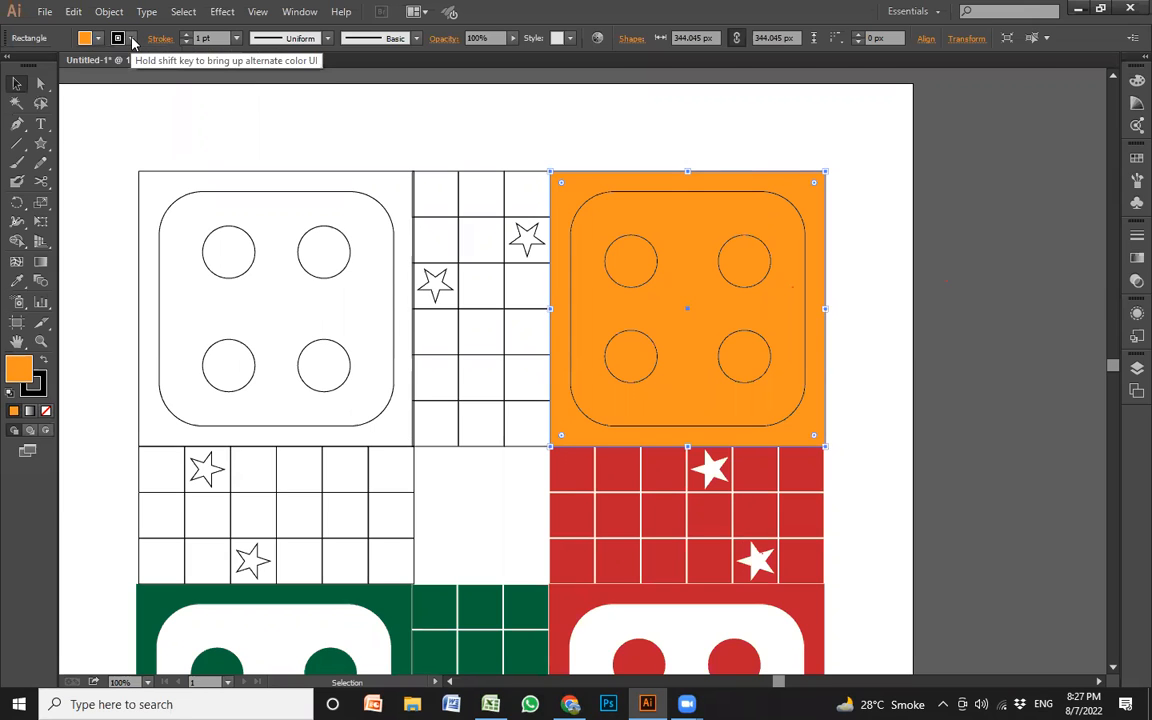
Give the orange corner block's outer square a dark blue stroke of 2 pt
{"action": "left_click", "coordinate": [96, 38]}
{"action": "left_click", "coordinate": [100, 65]}
{"action": "left_click", "coordinate": [185, 35]}
{"action": "left_click", "coordinate": [185, 35]}
{"action": "left_click", "coordinate": [185, 35]}
{"action": "left_click", "coordinate": [185, 35]}
{"action": "left_click", "coordinate": [185, 35]}
{"action": "left_click", "coordinate": [185, 35]}
{"action": "left_click", "coordinate": [185, 35]}
{"action": "left_click", "coordinate": [185, 35]}
{"action": "left_click", "coordinate": [185, 42]}
{"action": "left_click", "coordinate": [185, 42]}
{"action": "left_click", "coordinate": [185, 42]}
{"action": "left_click", "coordinate": [185, 42]}
{"action": "left_click", "coordinate": [185, 42]}
{"action": "left_click", "coordinate": [185, 42]}
{"action": "left_click", "coordinate": [185, 42]}
{"action": "left_click", "coordinate": [185, 42]}
{"action": "double_click", "coordinate": [185, 42]}
{"action": "left_click", "coordinate": [185, 42]}
{"action": "double_click", "coordinate": [185, 42]}
{"action": "left_click", "coordinate": [185, 42]}
{"action": "double_click", "coordinate": [185, 42]}
{"action": "double_click", "coordinate": [185, 42]}
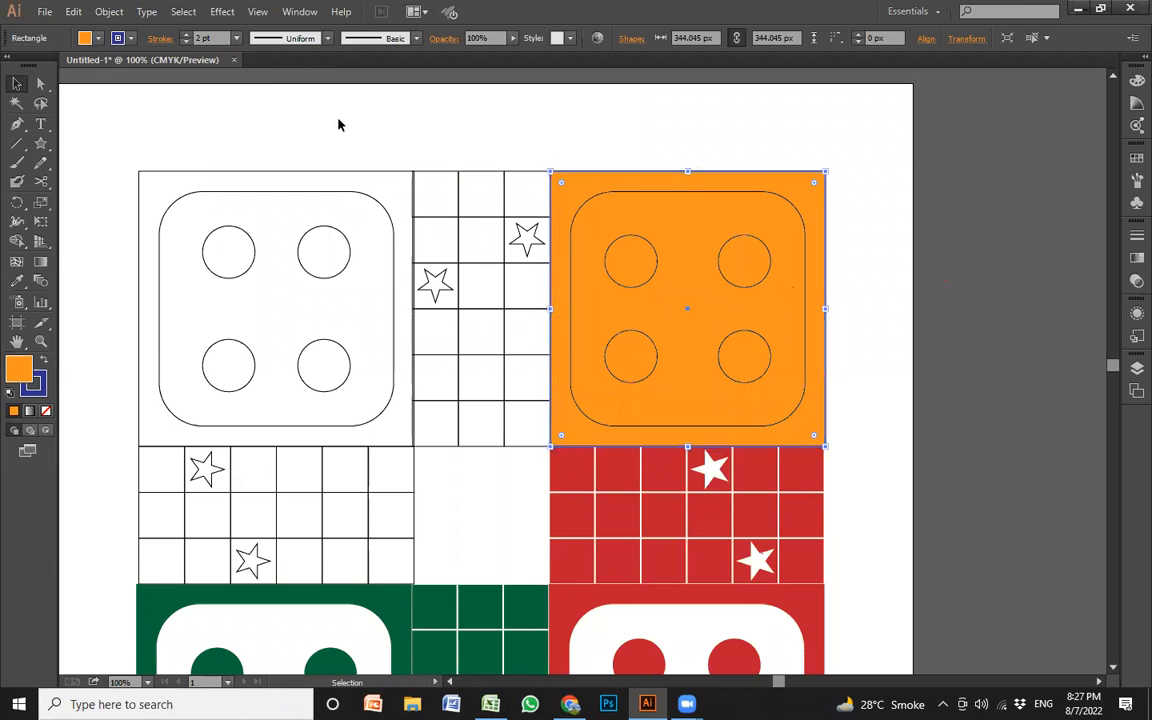
{"action": "left_click", "coordinate": [590, 141]}
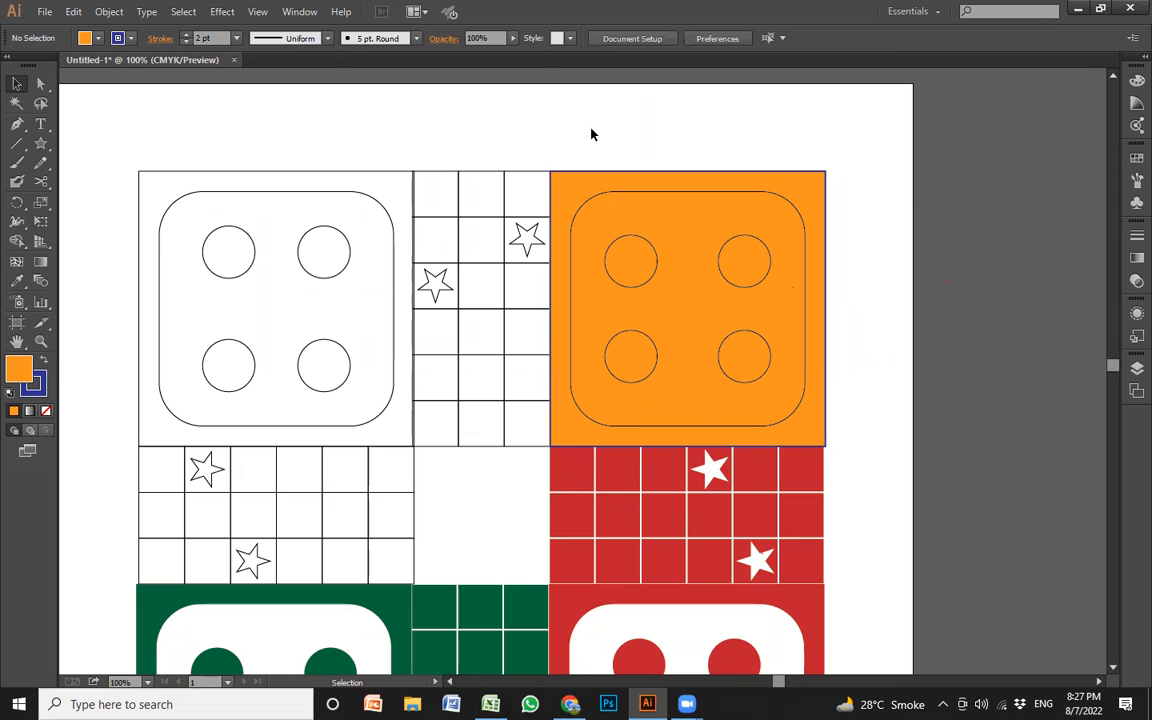
Delete all of the Ludo board artwork from the artboard
{"action": "left_click_drag", "start_coordinate": [596, 147], "coordinate": [895, 437]}
{"action": "left_click", "coordinate": [884, 330]}
{"action": "key", "text": "ctrl+minus"}
{"action": "key", "text": "ctrl+minus"}
{"action": "left_click_drag", "start_coordinate": [717, 323], "coordinate": [731, 305]}
{"action": "left_click_drag", "start_coordinate": [686, 320], "coordinate": [731, 219]}
{"action": "left_click_drag", "start_coordinate": [300, 164], "coordinate": [788, 609]}
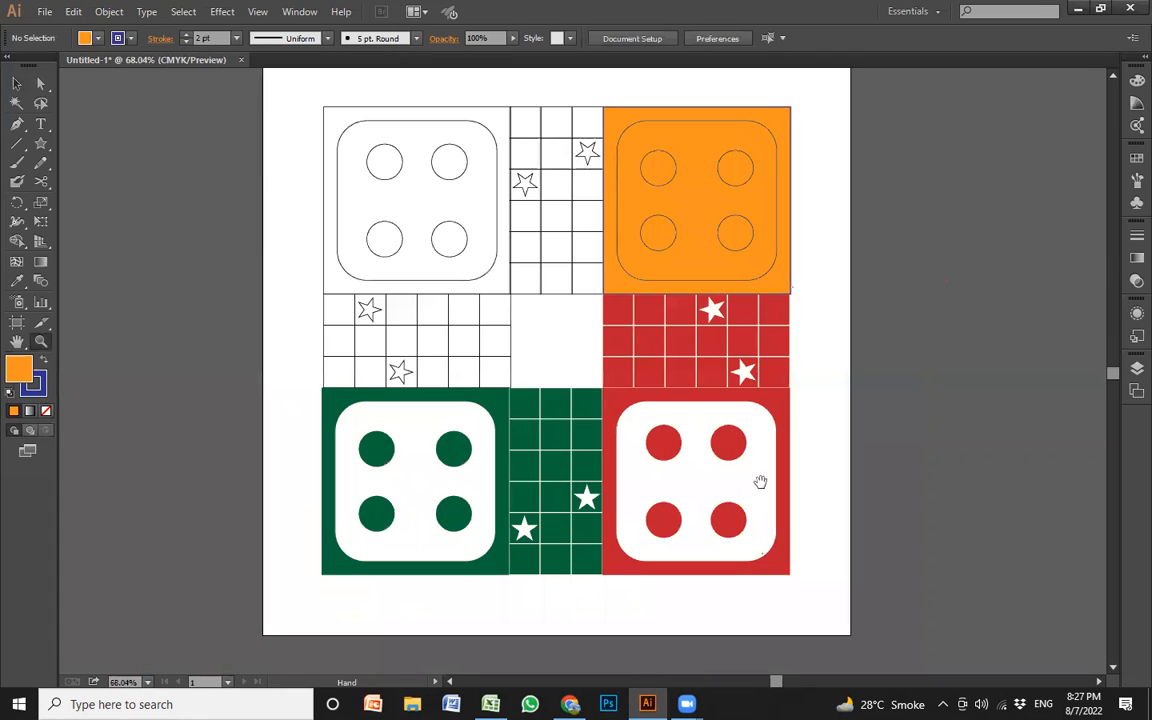
{"action": "key", "text": "v"}
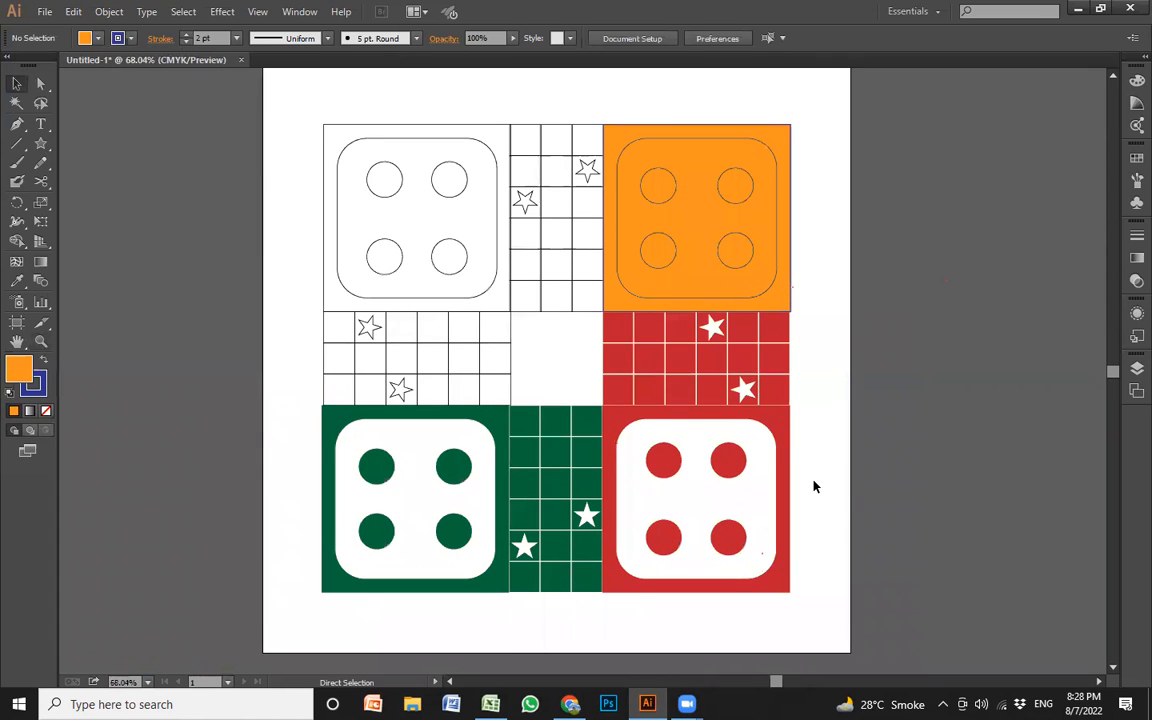
{"action": "key", "text": "ctrl+a"}
{"action": "key", "text": "Delete"}
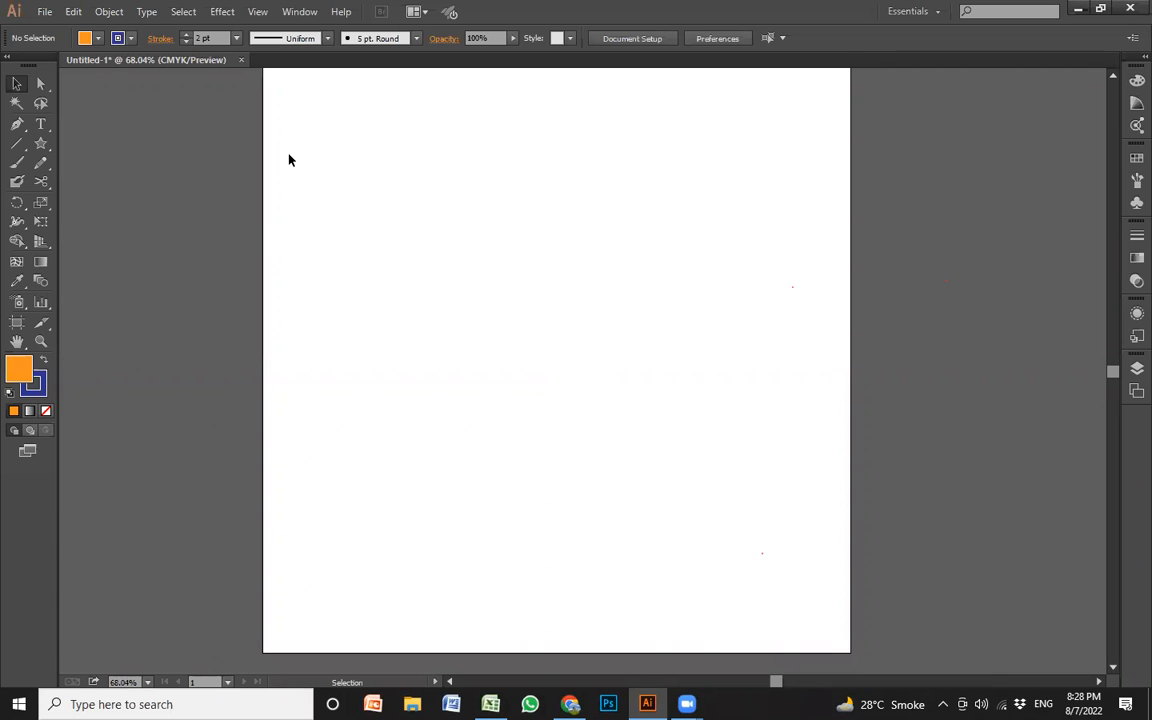
Set the fill to None and draw a tall ellipse in the middle of the artboard with the Ellipse tool
{"action": "left_click", "coordinate": [43, 145]}
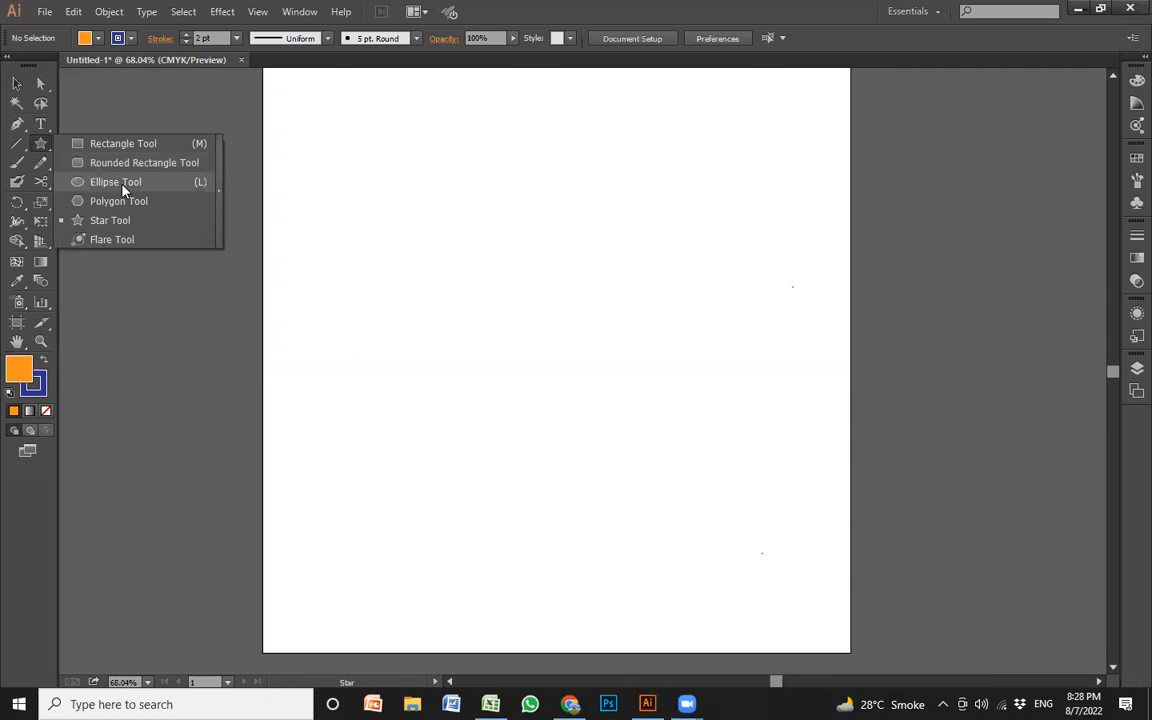
{"action": "left_click", "coordinate": [123, 187]}
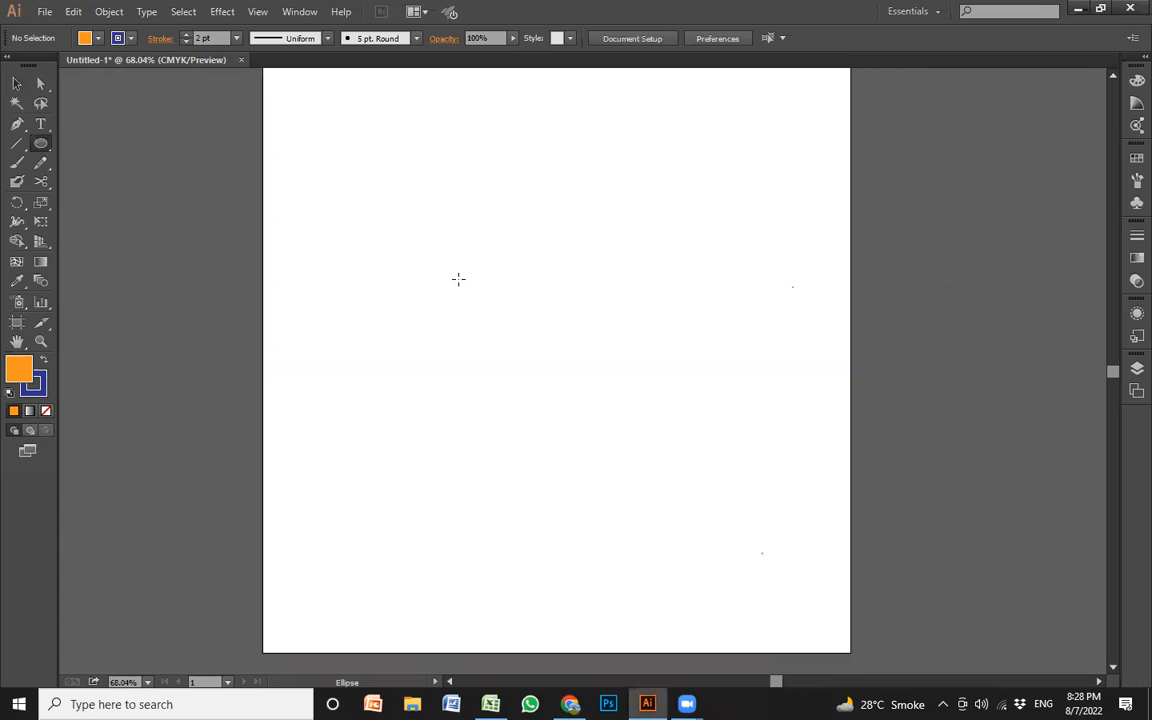
{"action": "left_click", "coordinate": [86, 39]}
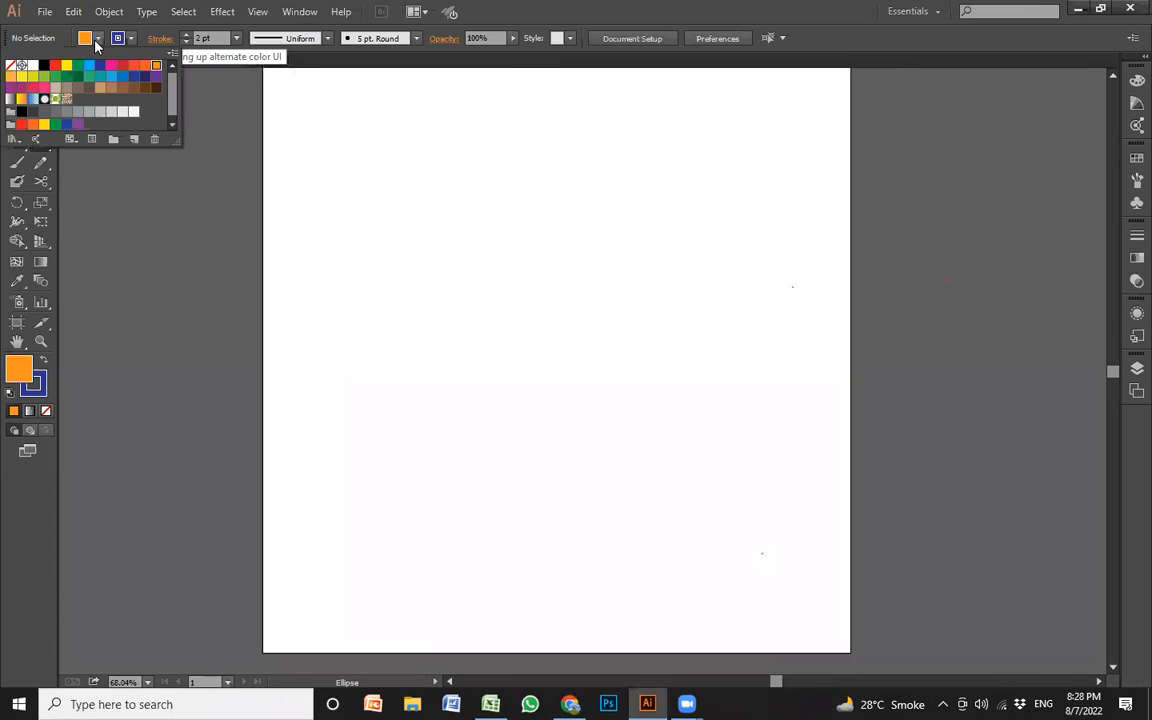
{"action": "left_click", "coordinate": [10, 67]}
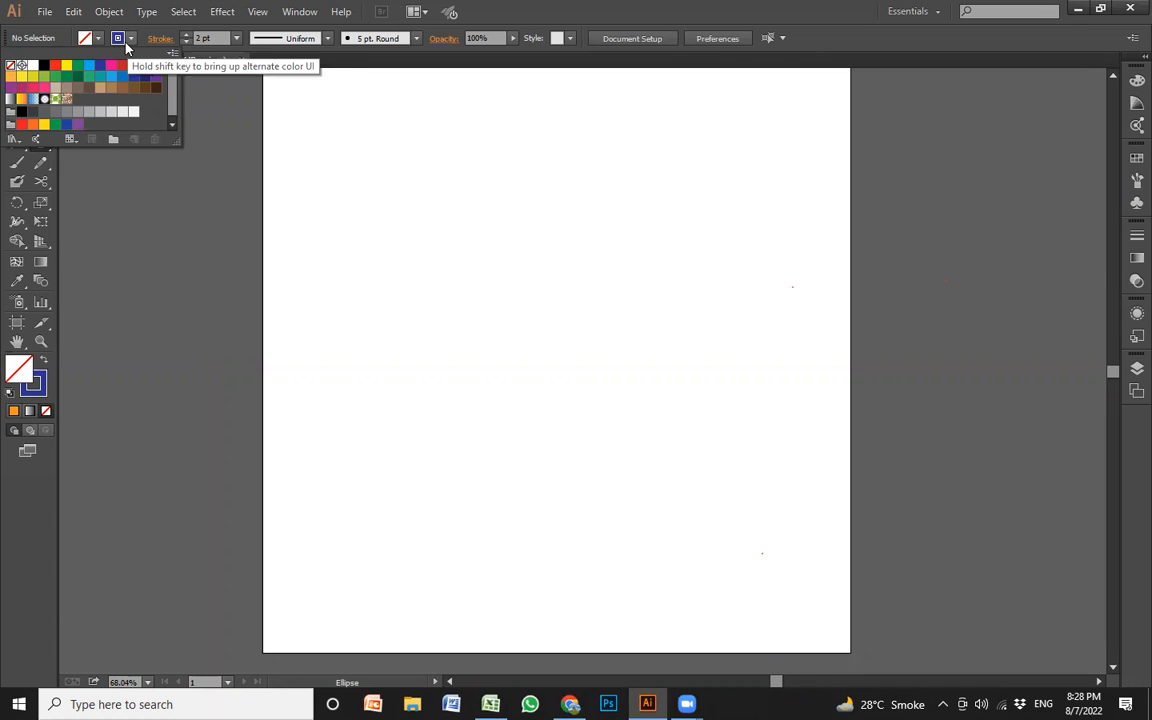
{"action": "left_click", "coordinate": [425, 205]}
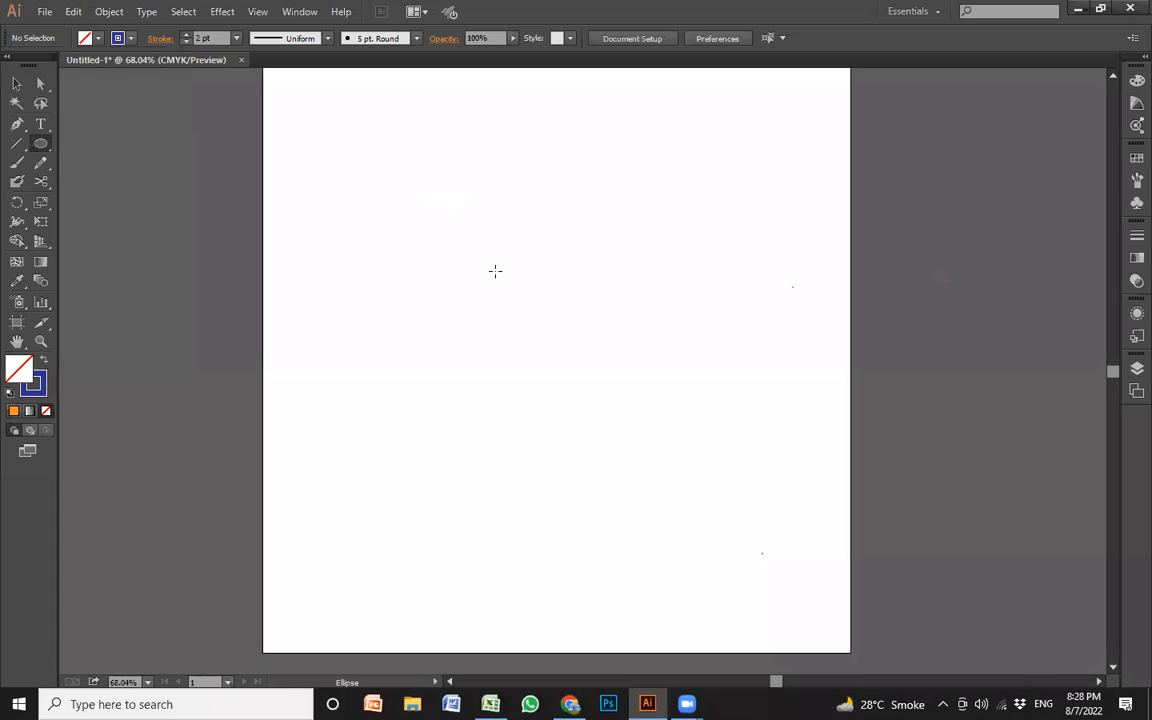
{"action": "left_click_drag", "start_coordinate": [408, 154], "coordinate": [660, 522]}
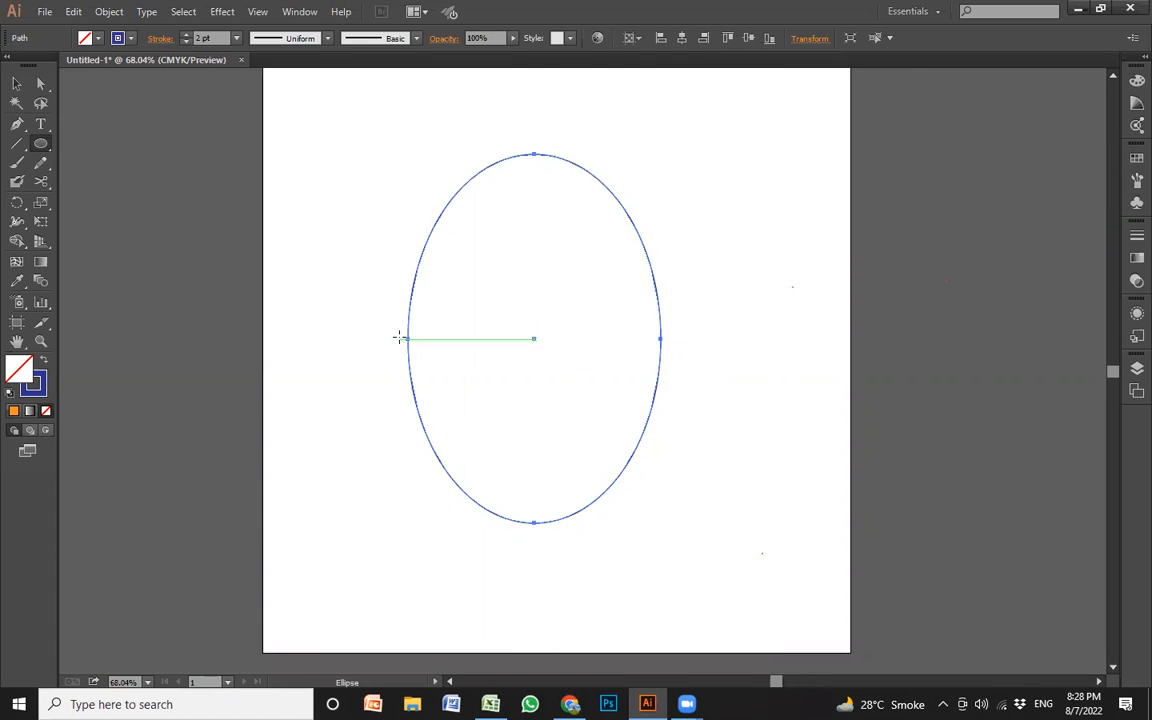
Reshape the ellipse with Direct Selection by swinging its right anchor's lower handle inward and moving that anchor toward the center
{"action": "left_click", "coordinate": [42, 85]}
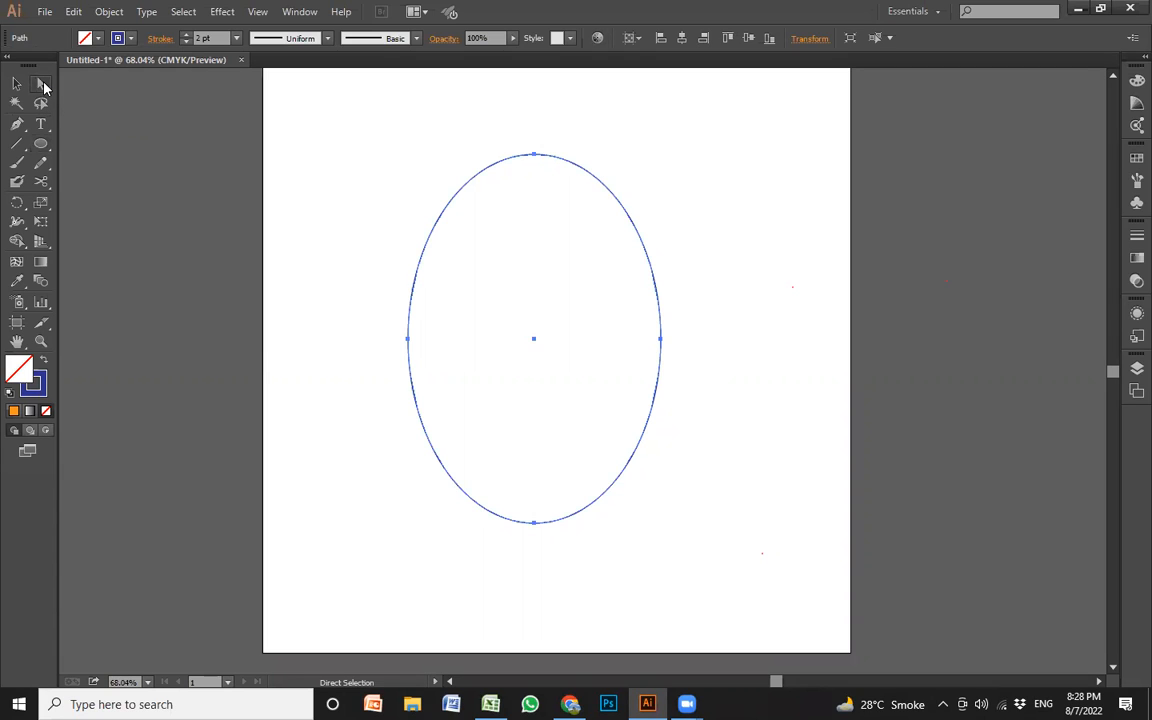
{"action": "left_click", "coordinate": [535, 156]}
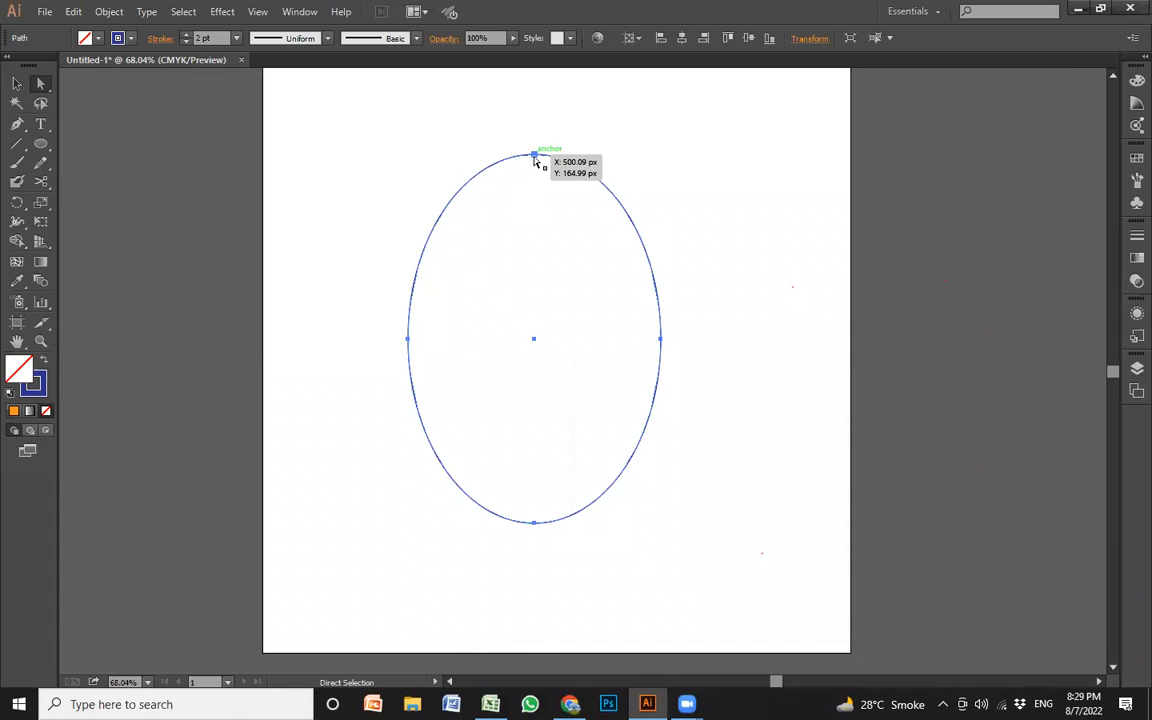
{"action": "left_click", "coordinate": [535, 156]}
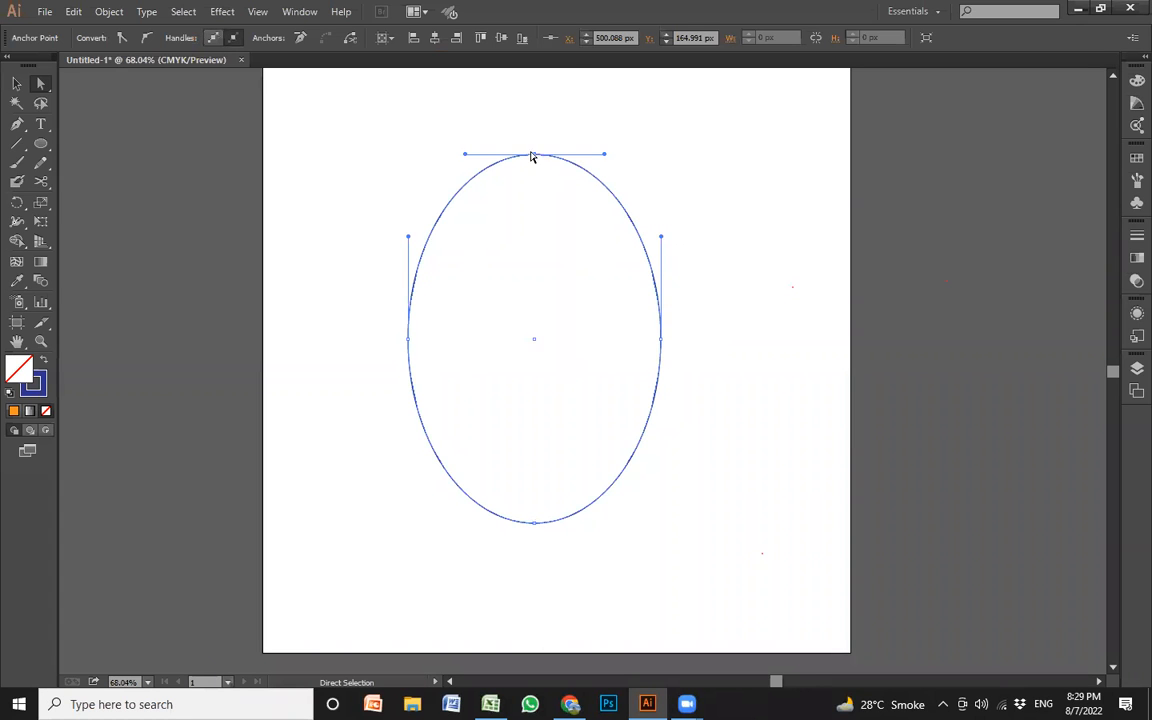
{"action": "left_click", "coordinate": [661, 341]}
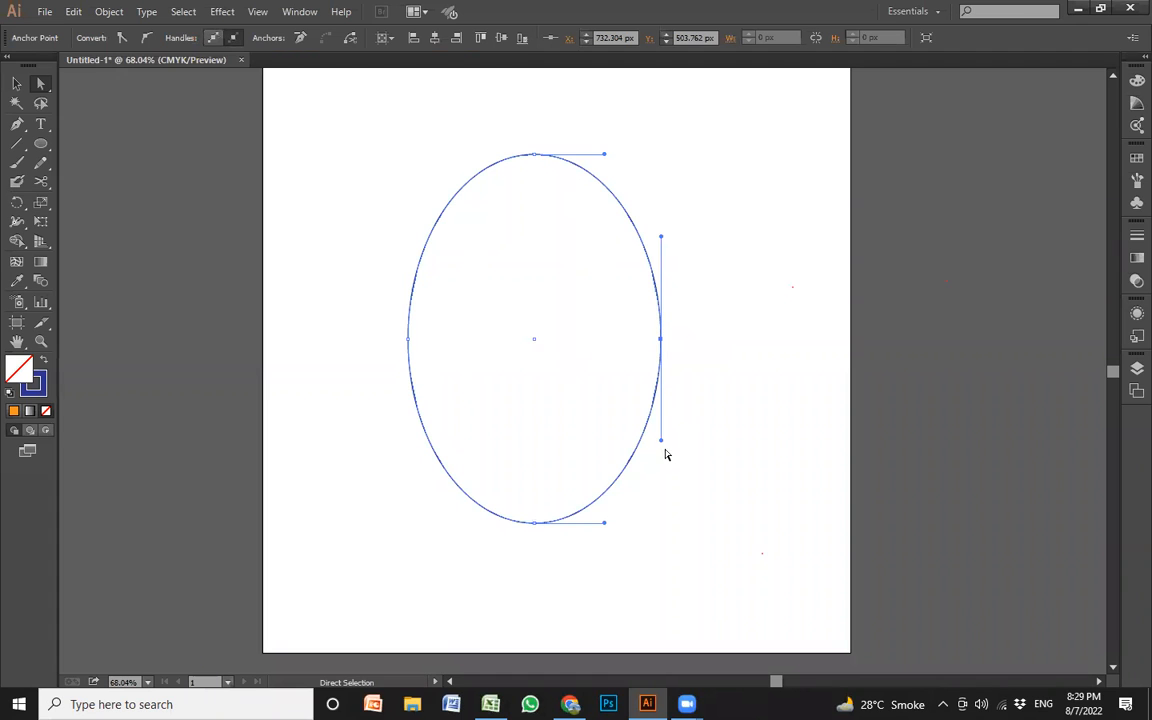
{"action": "left_click_drag", "start_coordinate": [661, 442], "coordinate": [577, 428]}
{"action": "left_click_drag", "start_coordinate": [660, 340], "coordinate": [600, 350]}
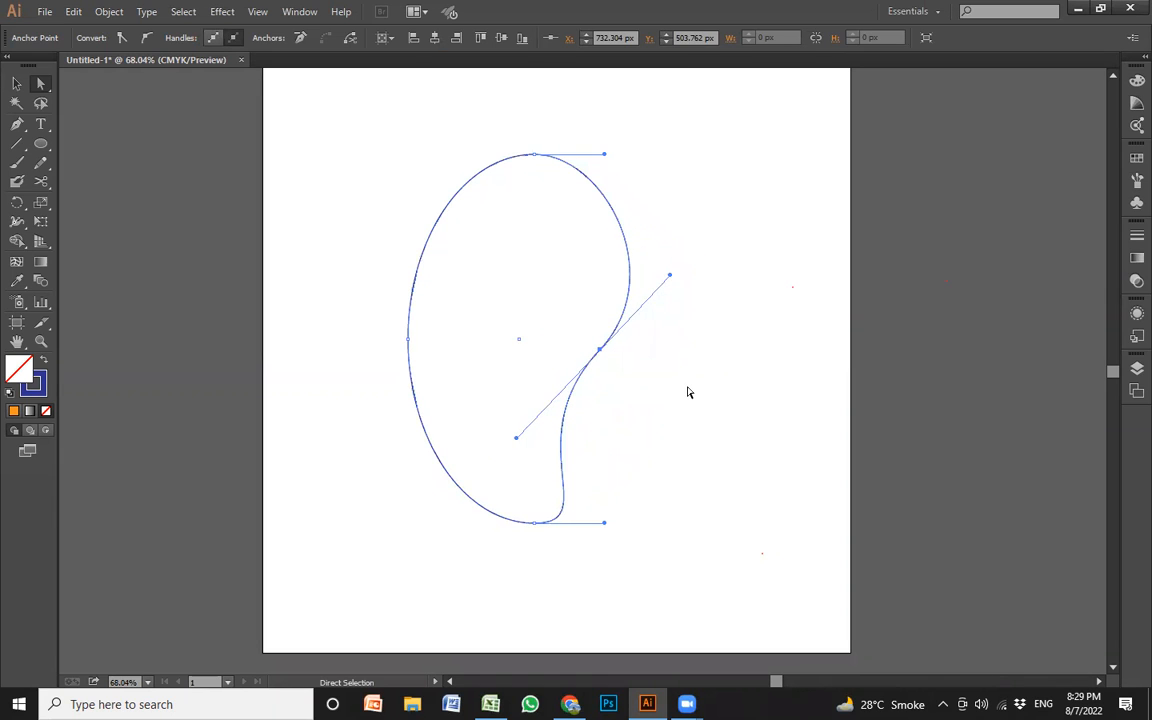
{"action": "left_click", "coordinate": [688, 392]}
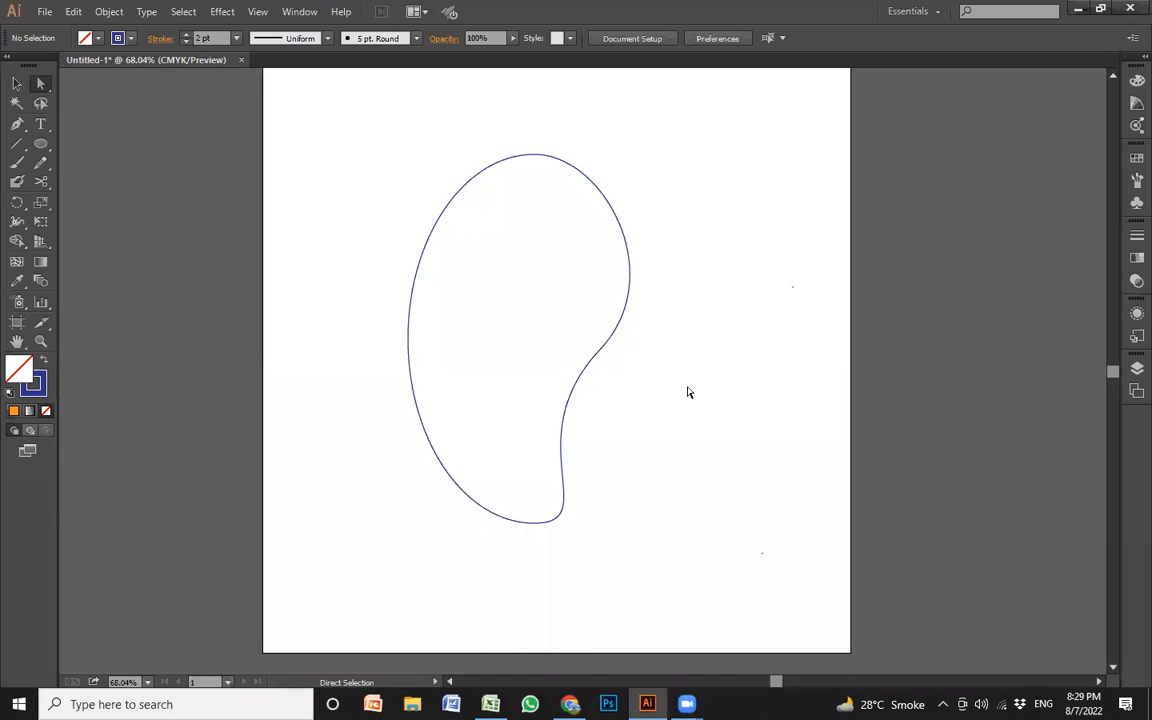
Undo the reshaping of the ellipse's right side
{"action": "key", "text": "ctrl+z"}
{"action": "key", "text": "ctrl+z"}
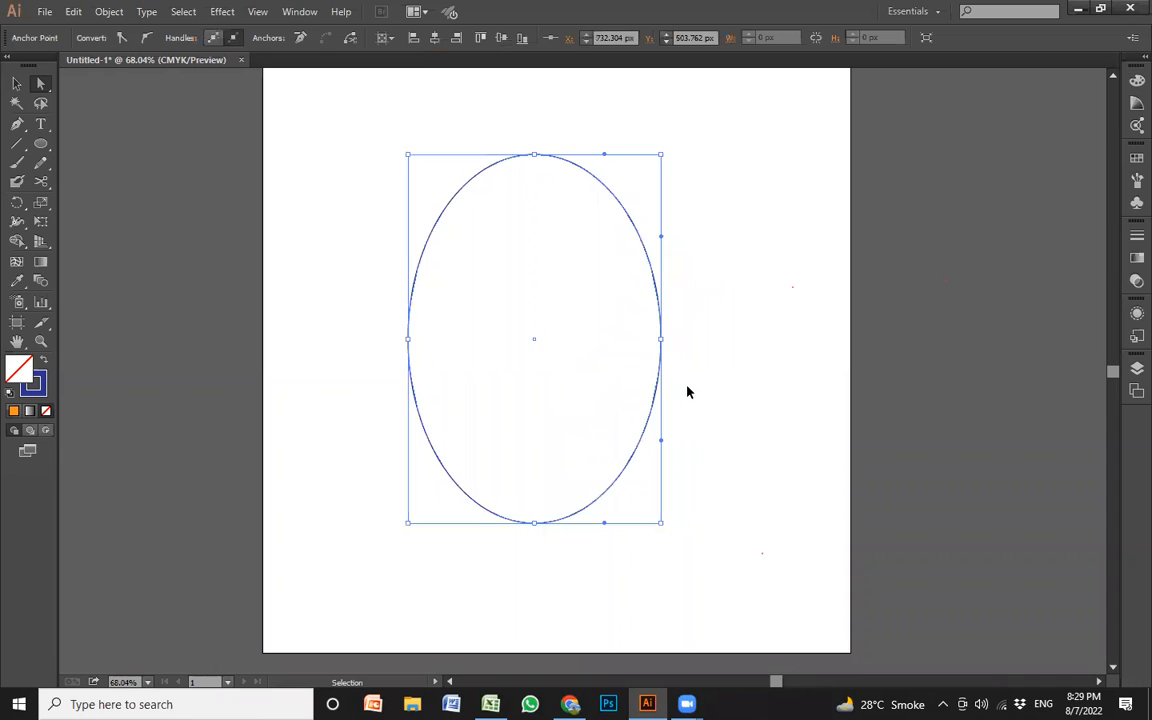
{"action": "left_click", "coordinate": [574, 260]}
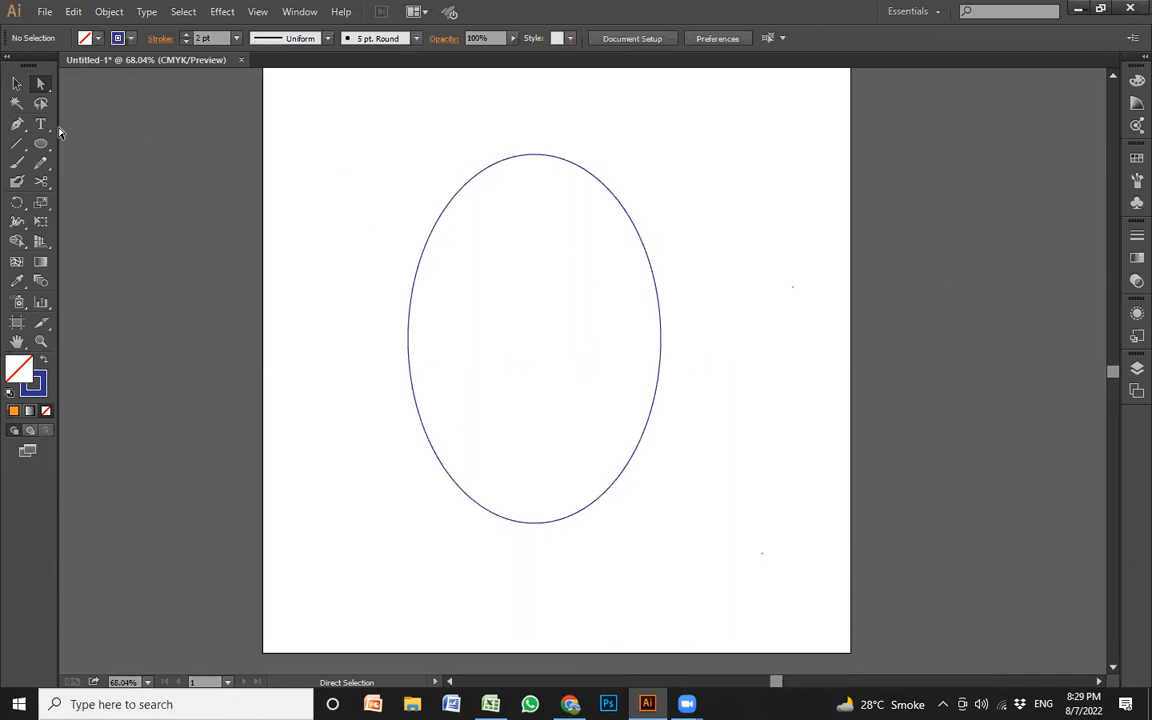
Reshape the ellipse with Direct Selection by tilting the right anchor's handles, moving that anchor inward and lowering the top anchor
{"action": "left_click_drag", "start_coordinate": [249, 106], "coordinate": [702, 545]}
{"action": "left_click", "coordinate": [660, 339]}
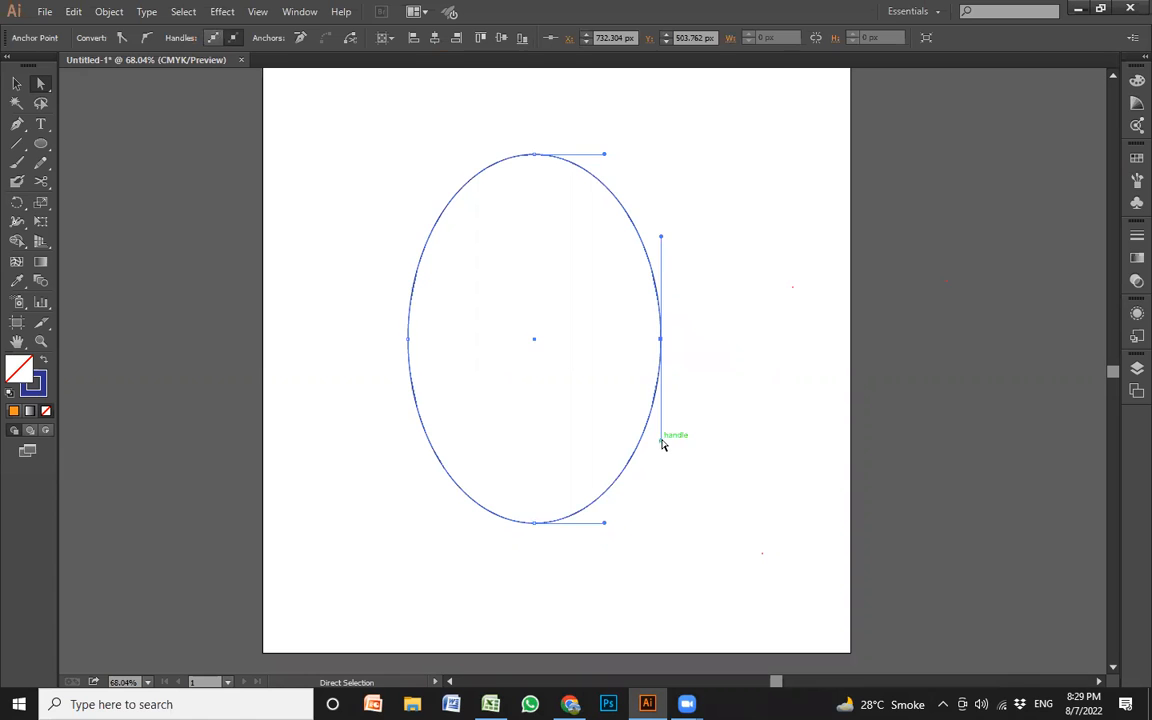
{"action": "left_click_drag", "start_coordinate": [662, 443], "coordinate": [549, 412]}
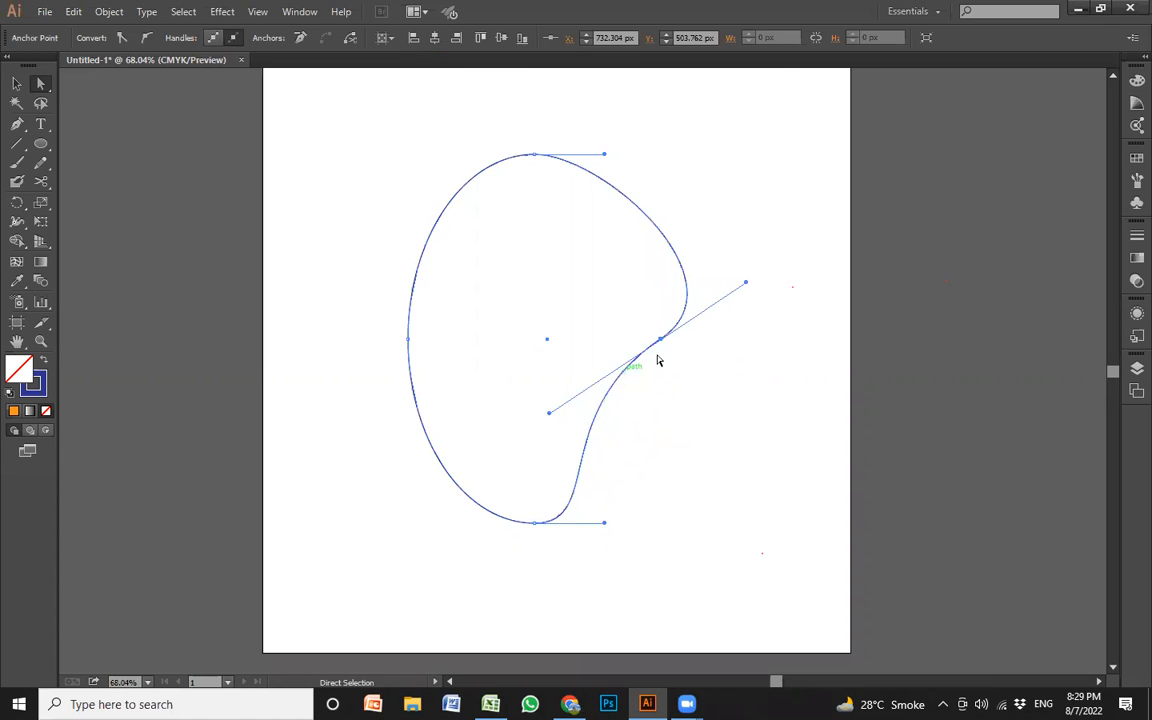
{"action": "left_click", "coordinate": [662, 343]}
{"action": "left_click_drag", "start_coordinate": [662, 343], "coordinate": [594, 346]}
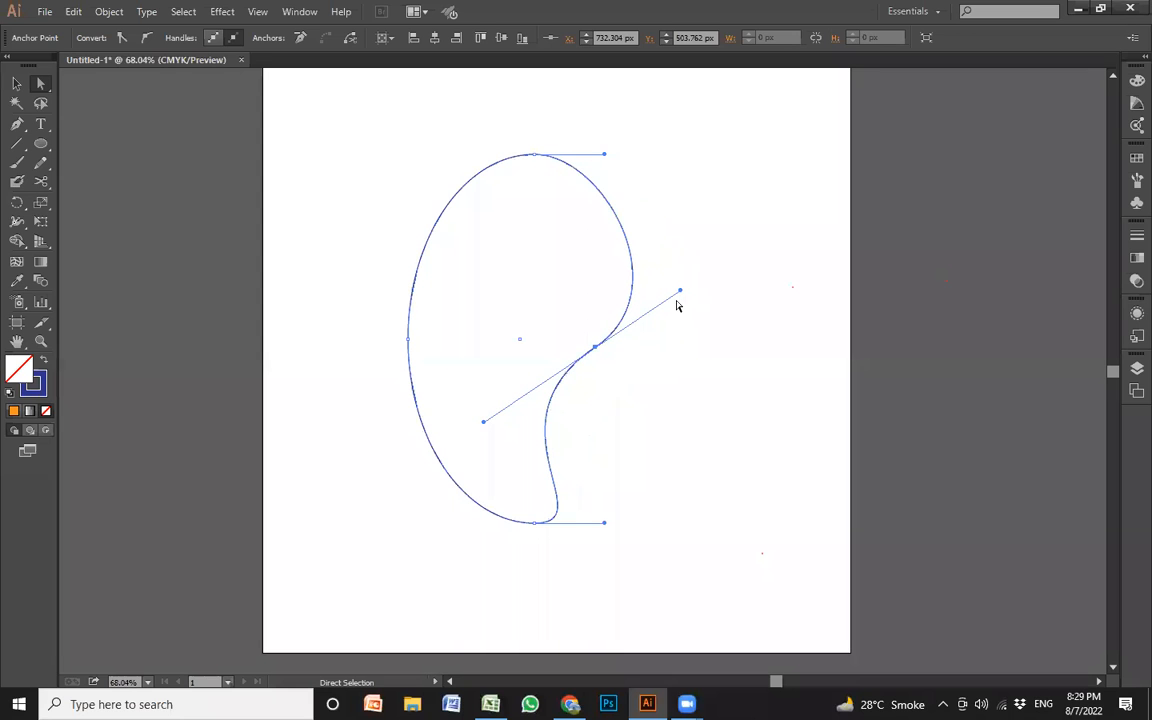
{"action": "left_click_drag", "start_coordinate": [680, 291], "coordinate": [656, 257]}
{"action": "left_click_drag", "start_coordinate": [535, 157], "coordinate": [530, 182]}
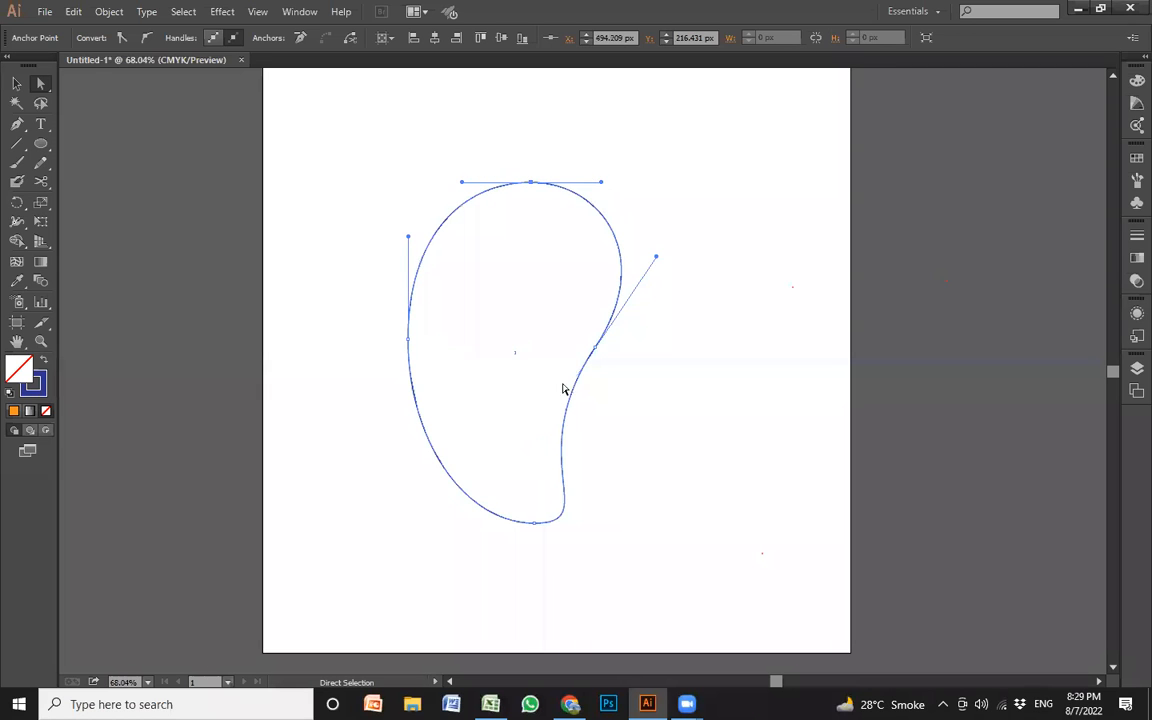
{"action": "left_click", "coordinate": [674, 453]}
{"action": "left_click_drag", "start_coordinate": [404, 170], "coordinate": [674, 487]}
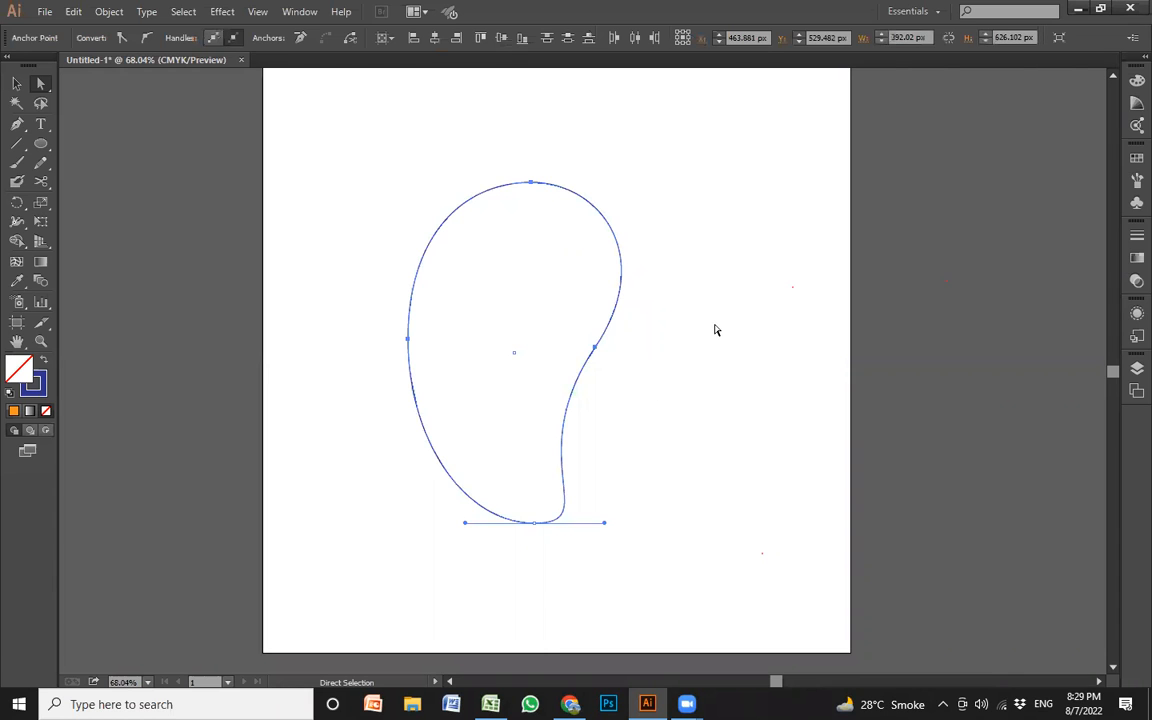
{"action": "left_click", "coordinate": [703, 370]}
{"action": "key", "text": "v"}
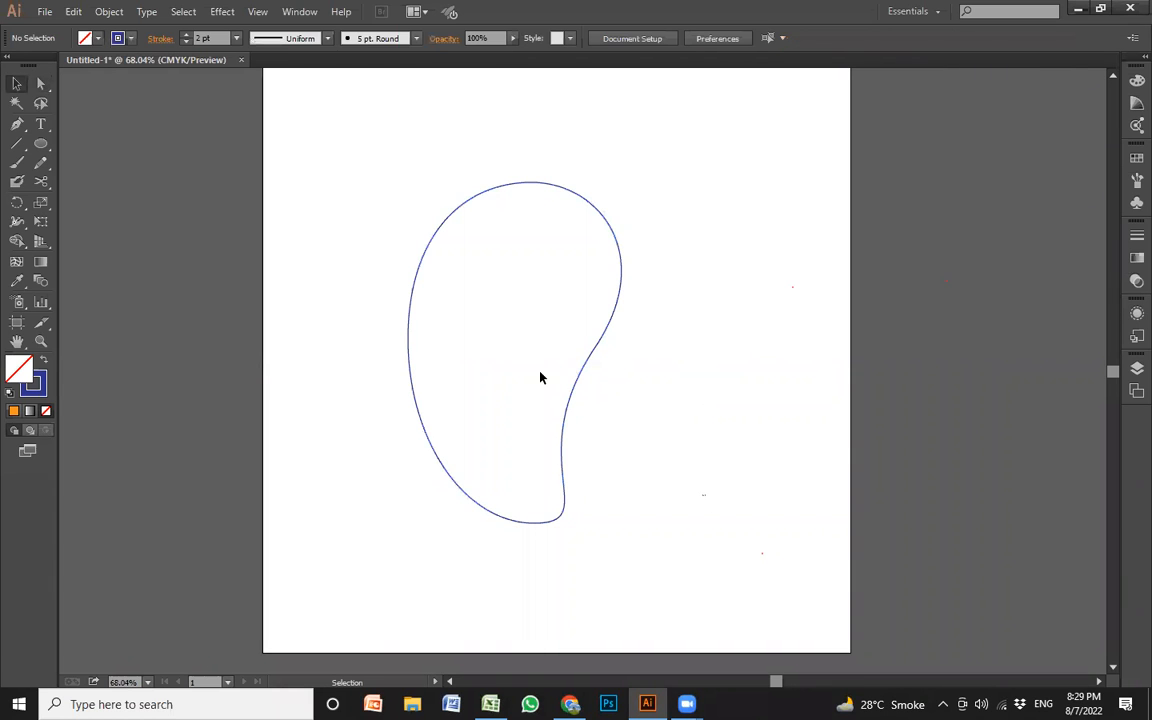
Delete the reshaped ellipse and draw an unfilled square of about 407 px in its place
{"action": "left_click_drag", "start_coordinate": [540, 377], "coordinate": [337, 195]}
{"action": "key", "text": "Delete"}
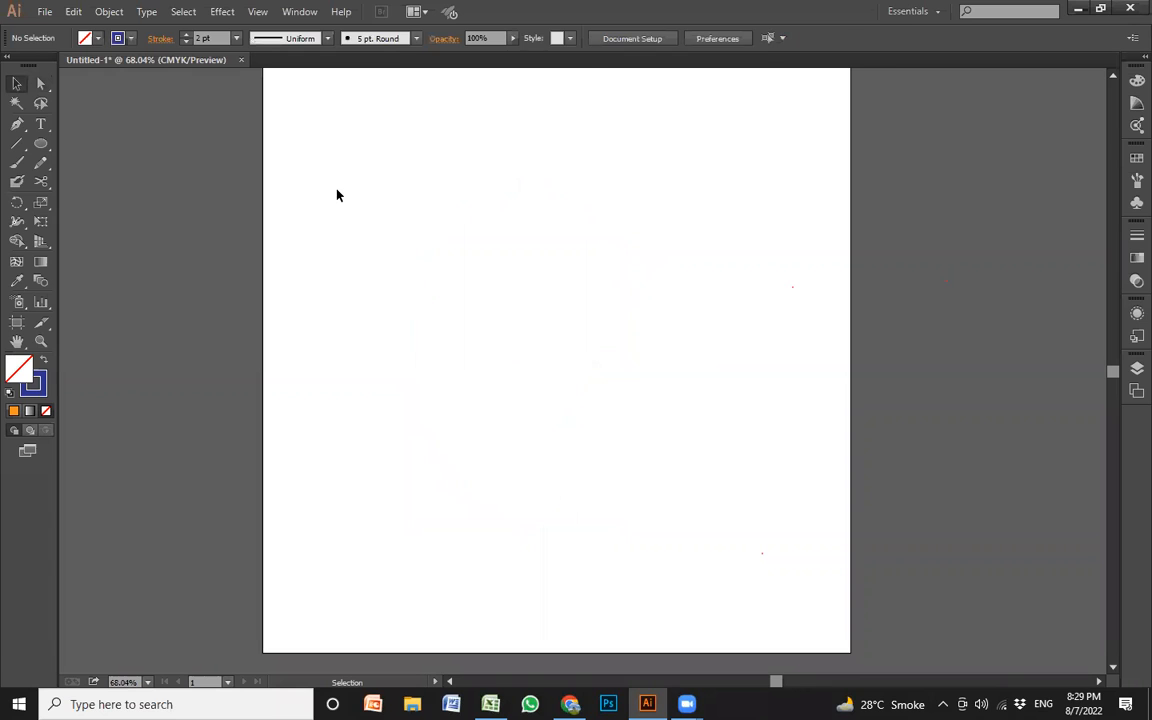
{"action": "left_click_drag", "start_coordinate": [41, 143], "coordinate": [116, 180]}
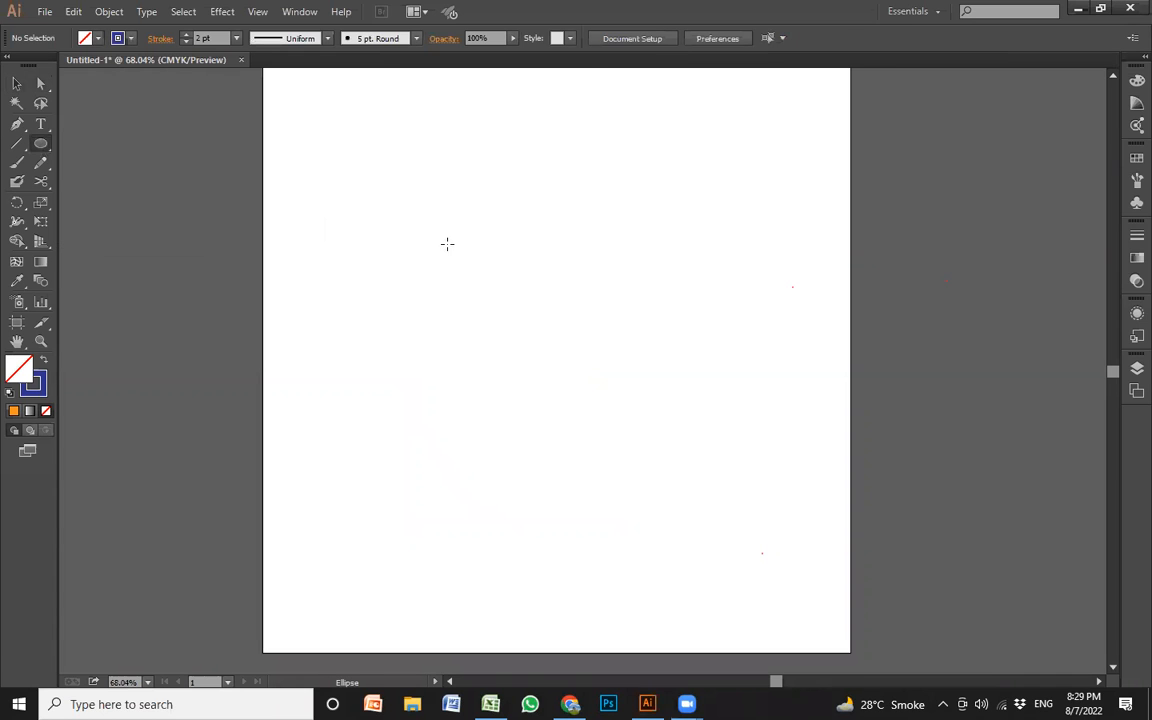
{"action": "key", "text": "m"}
{"action": "left_click_drag", "start_coordinate": [392, 184], "coordinate": [612, 376]}
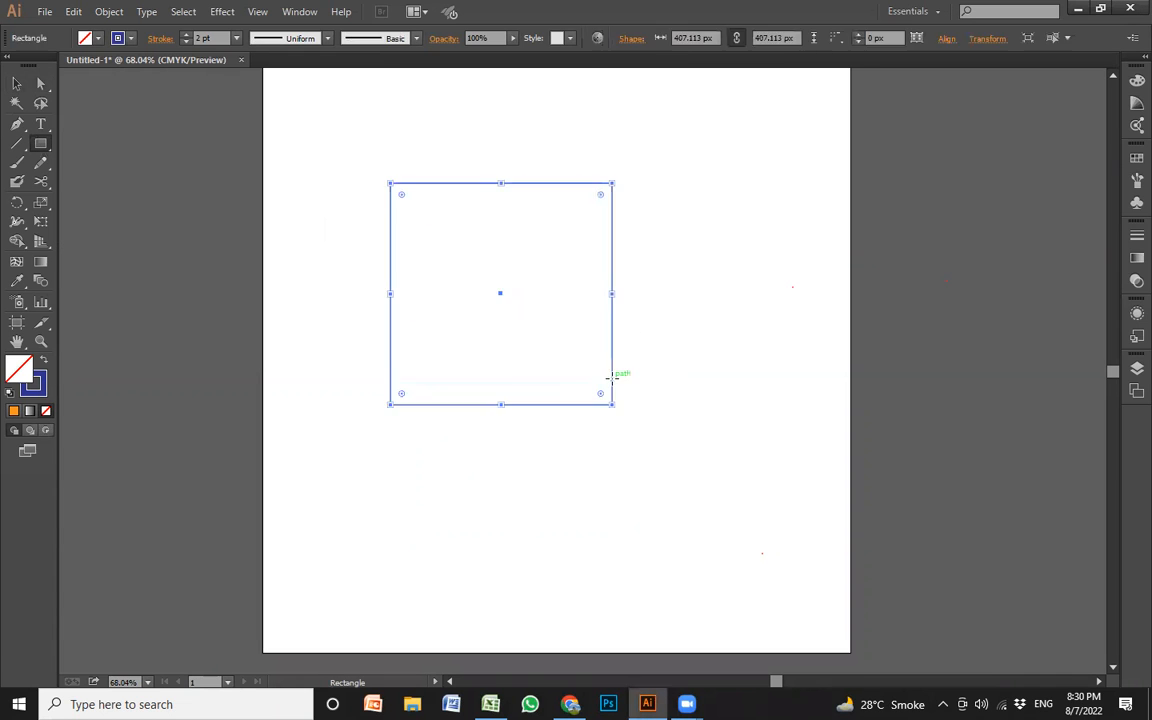
Try moving the square's upper-right anchor inward near its lower-left corner with Direct Selection, and undo the move
{"action": "left_click", "coordinate": [42, 85]}
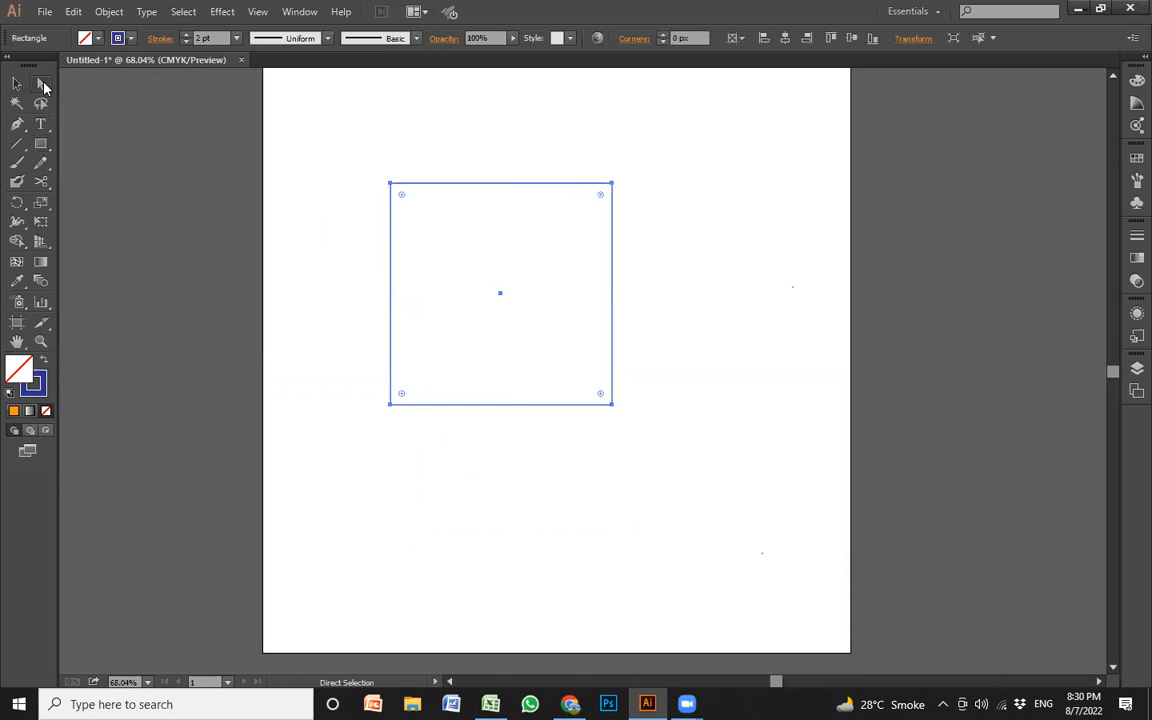
{"action": "left_click", "coordinate": [612, 184]}
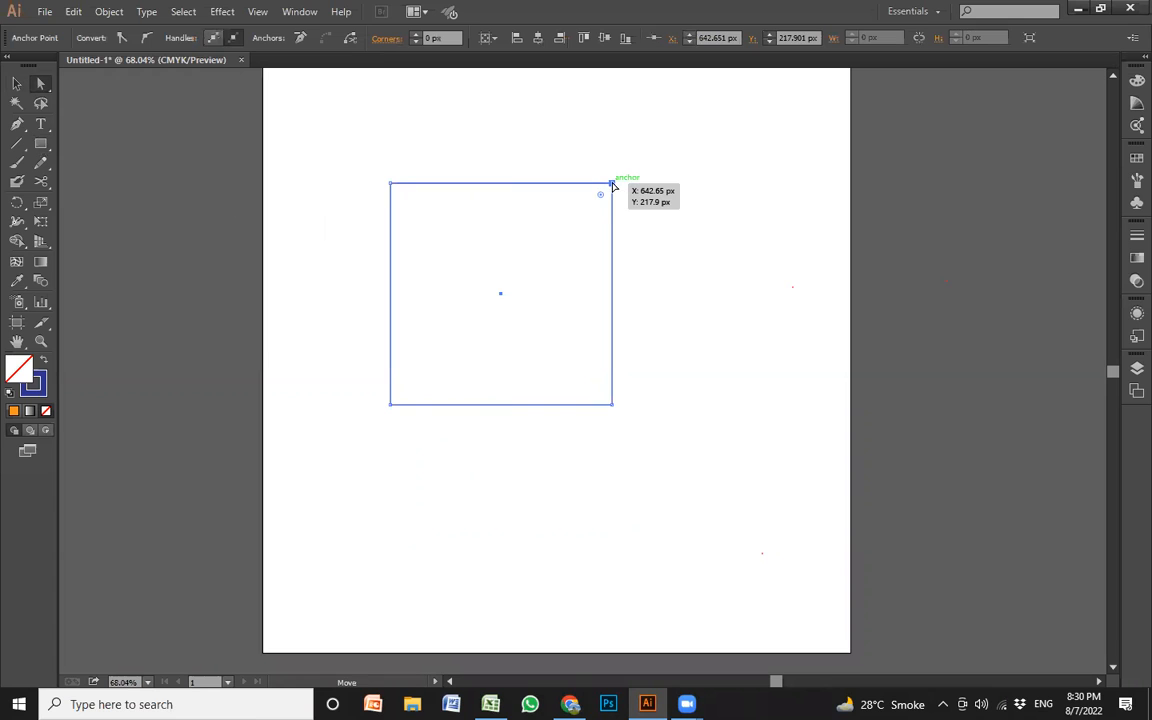
{"action": "left_click_drag", "start_coordinate": [612, 184], "coordinate": [436, 377]}
{"action": "key", "text": "ctrl+z"}
{"action": "key", "text": "ctrl+z"}
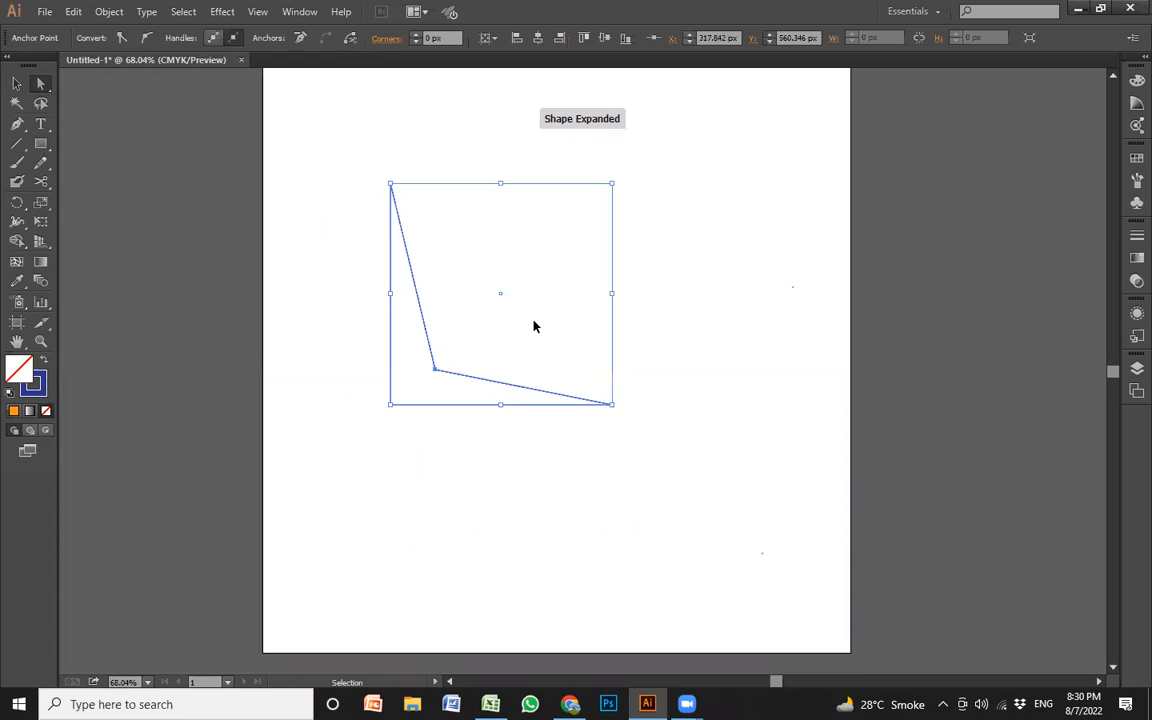
Pull the square's upper-left anchor out to about X 77, Y 77 px and its lower-right anchor to about X 813, Y 813 px
{"action": "left_click_drag", "start_coordinate": [390, 186], "coordinate": [304, 106]}
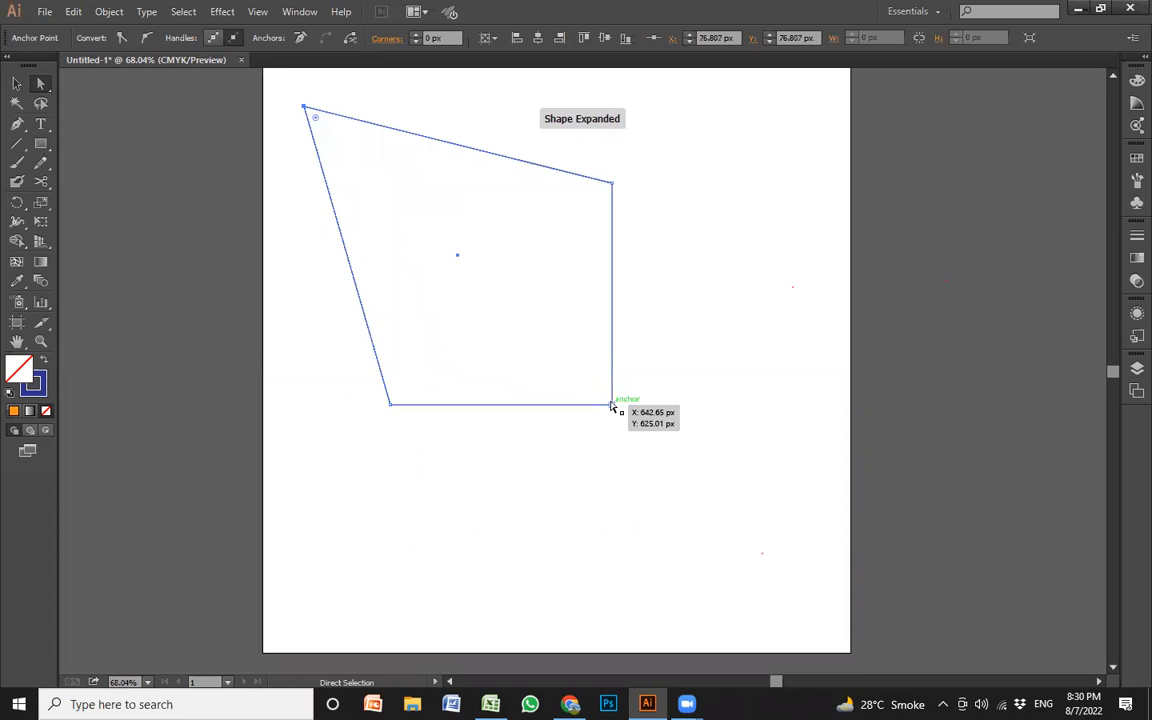
{"action": "left_click_drag", "start_coordinate": [613, 405], "coordinate": [704, 508]}
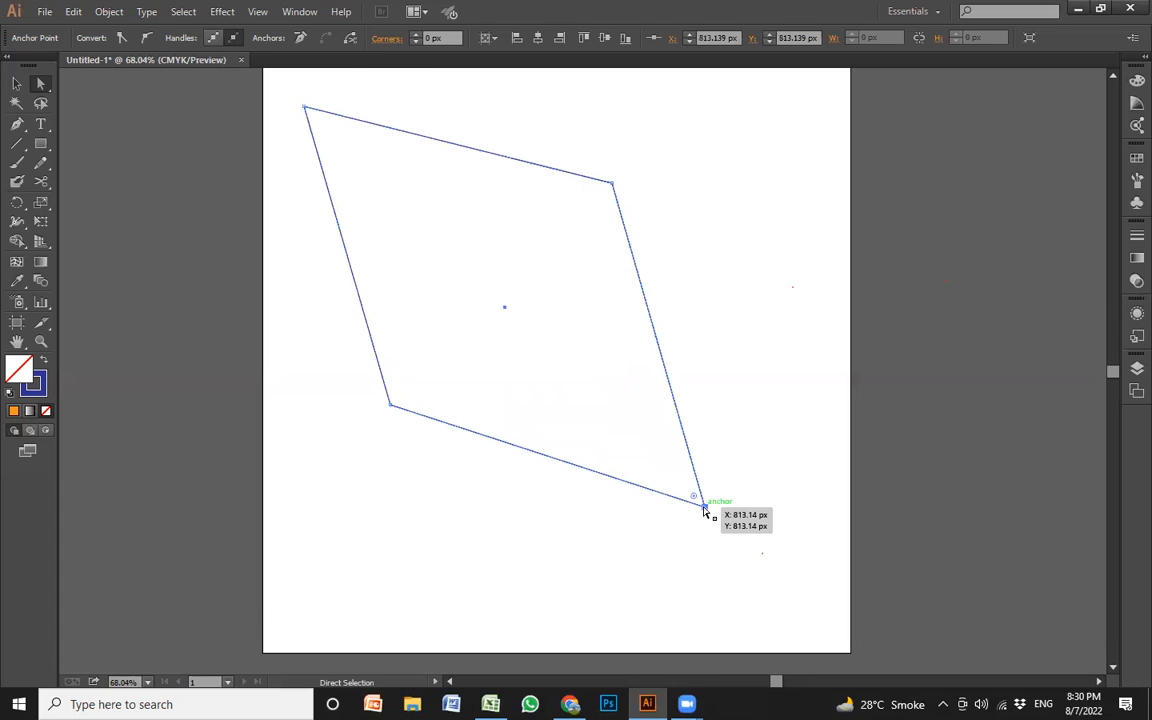